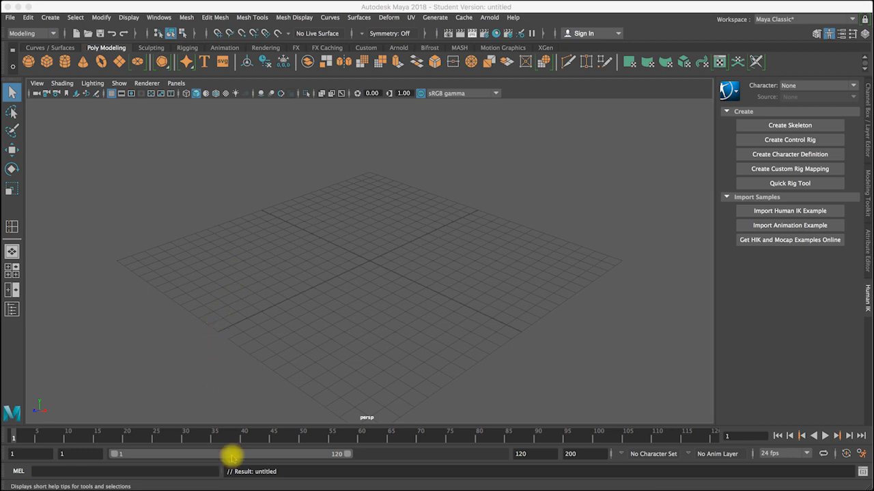
# Check the corkscrew reference folder in Finder, then start a new Maya project named corkscrew
pyautogui.click(232, 484)
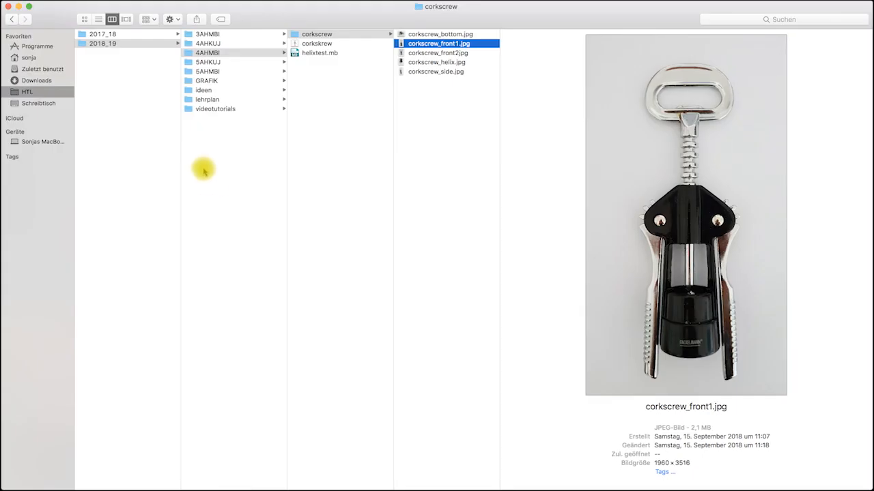
pyautogui.click(19, 7)
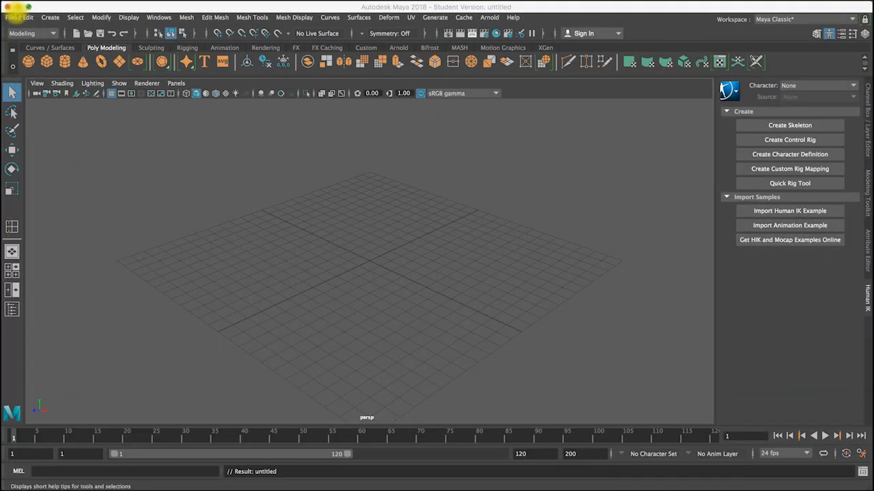
pyautogui.click(10, 17)
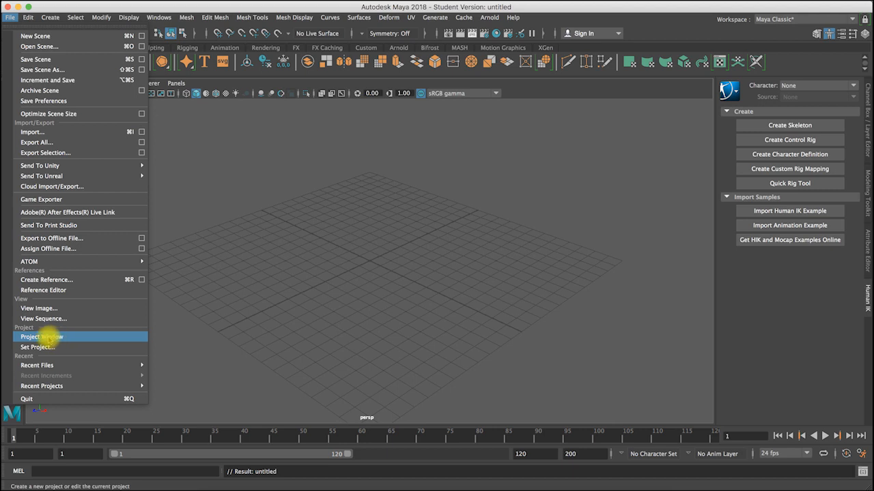
pyautogui.click(51, 336)
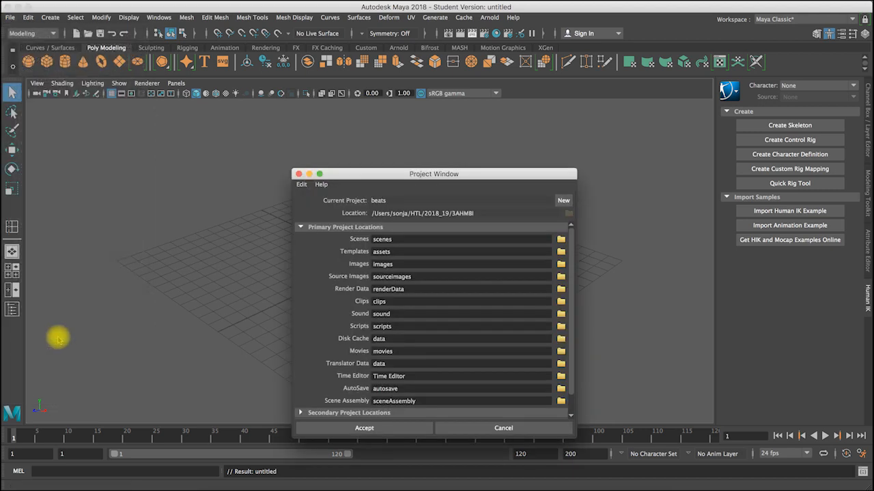
pyautogui.click(564, 202)
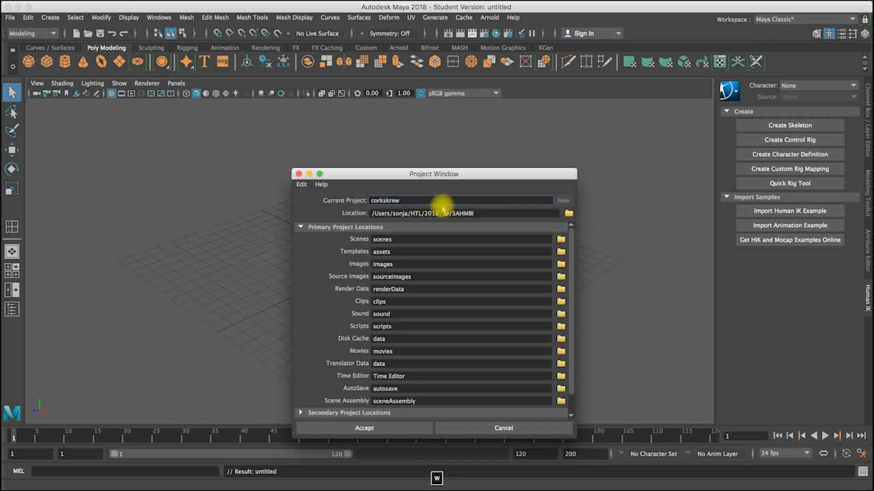
pyautogui.doubleClick(385, 200)
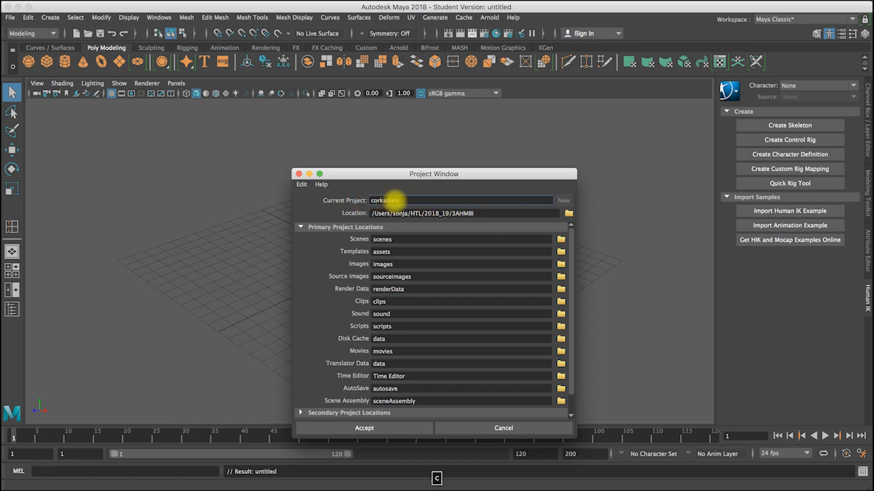
# Set the new project's location to the HTL/2018_19/4AHMBI folder and accept the project settings
pyautogui.click(566, 214)
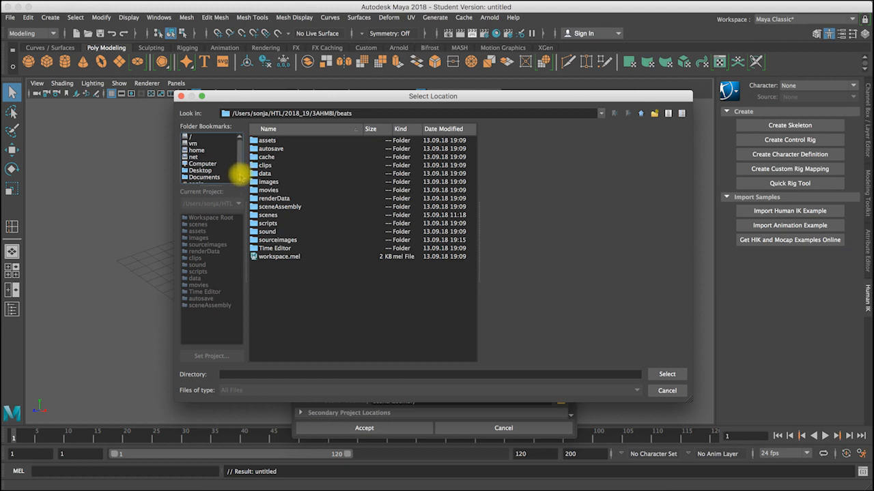
pyautogui.click(196, 182)
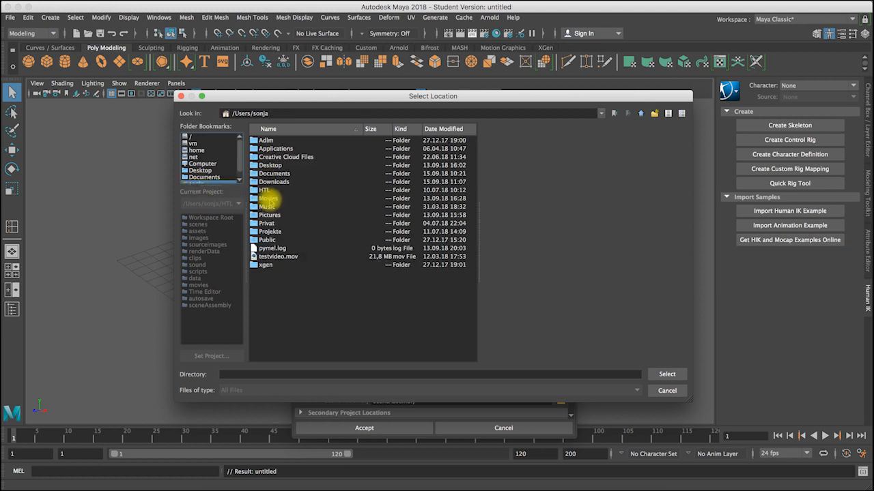
pyautogui.doubleClick(264, 190)
pyautogui.doubleClick(266, 148)
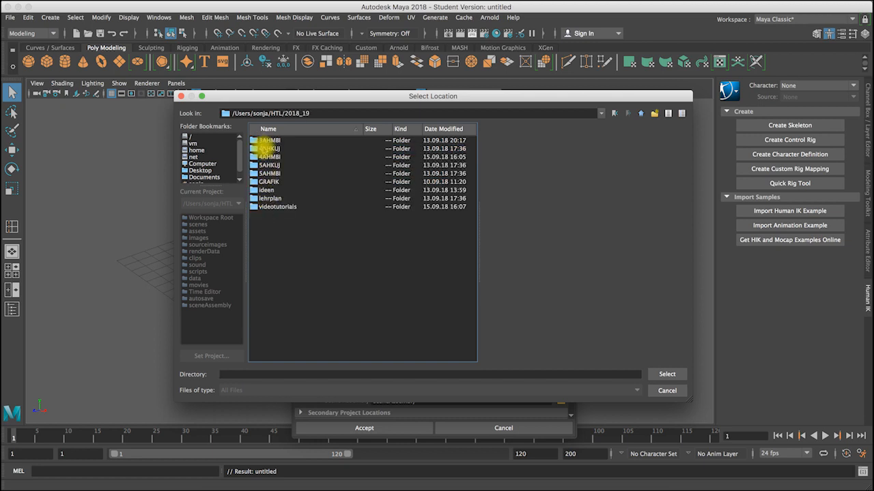
pyautogui.doubleClick(265, 157)
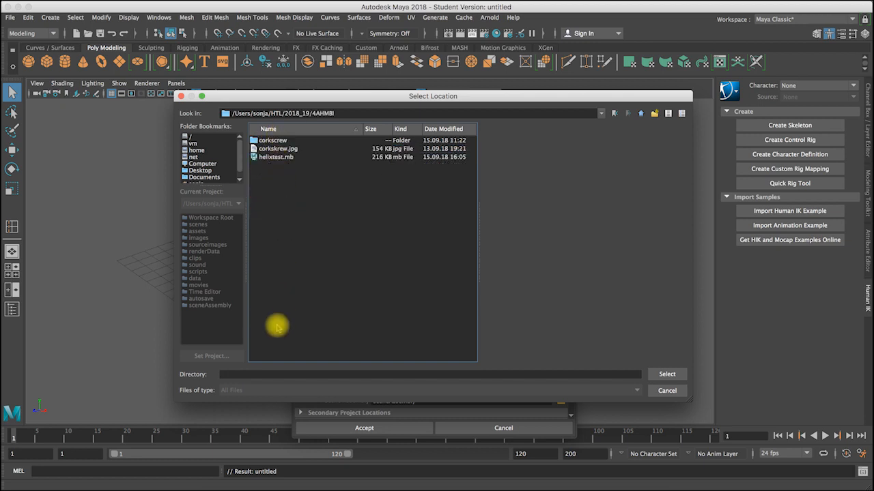
pyautogui.click(230, 375)
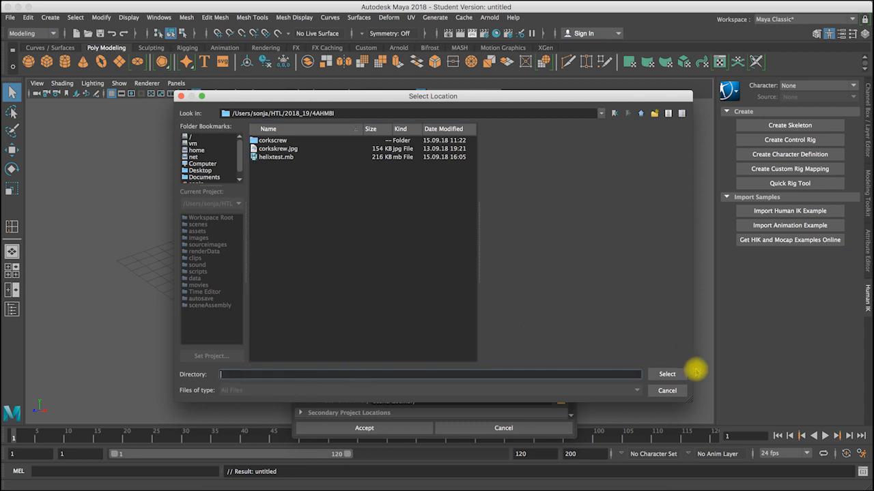
pyautogui.click(663, 375)
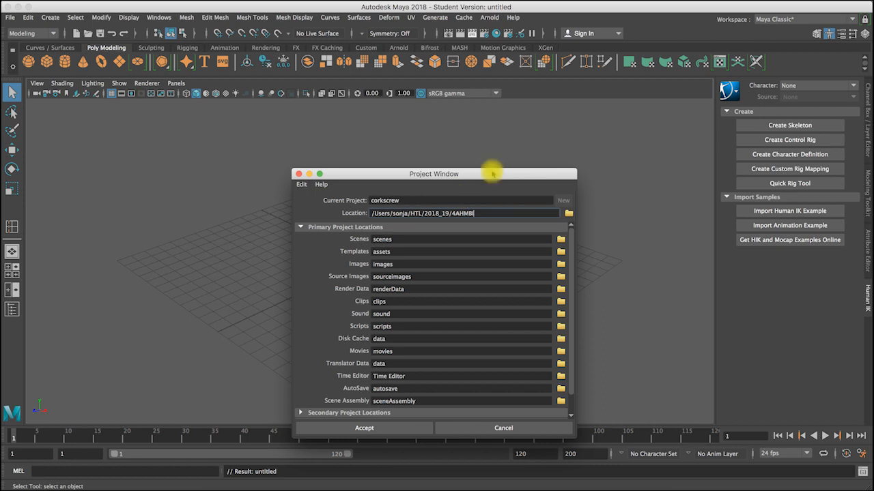
pyautogui.click(387, 430)
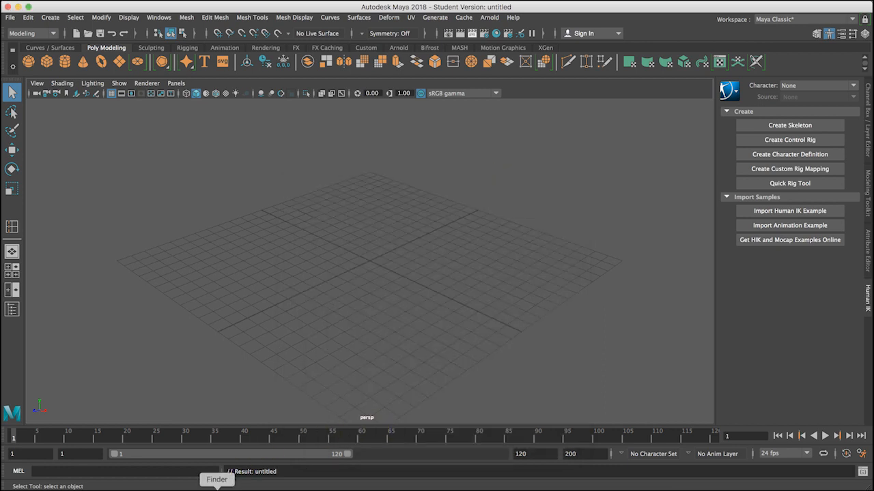
# In Finder, move the five corkscrew reference images from the corkscrew project folder into its sourceimages folder
pyautogui.click(218, 488)
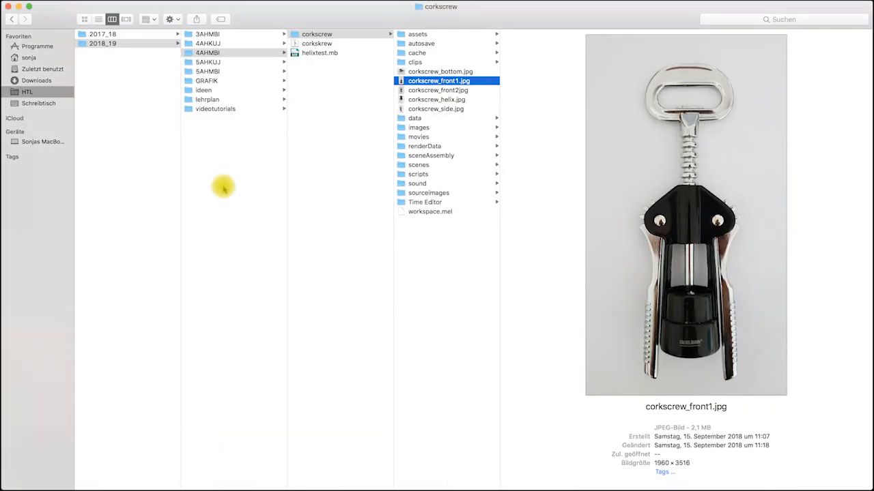
pyautogui.click(318, 34)
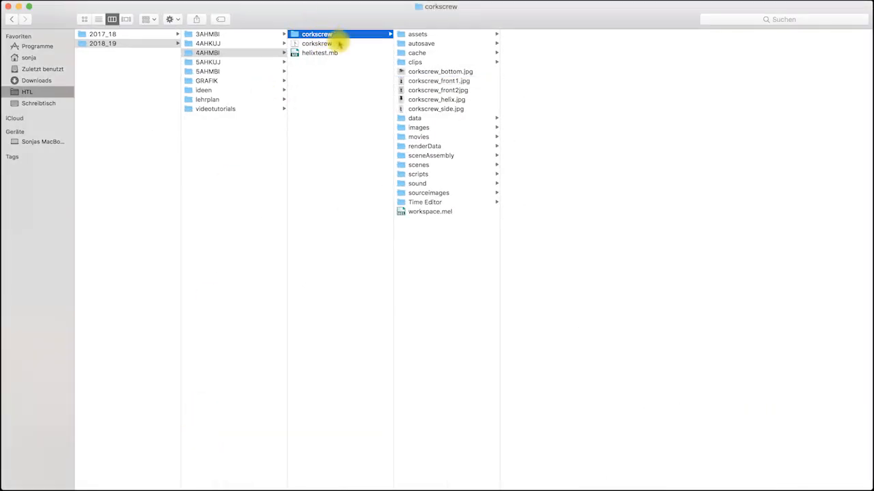
pyautogui.click(427, 73)
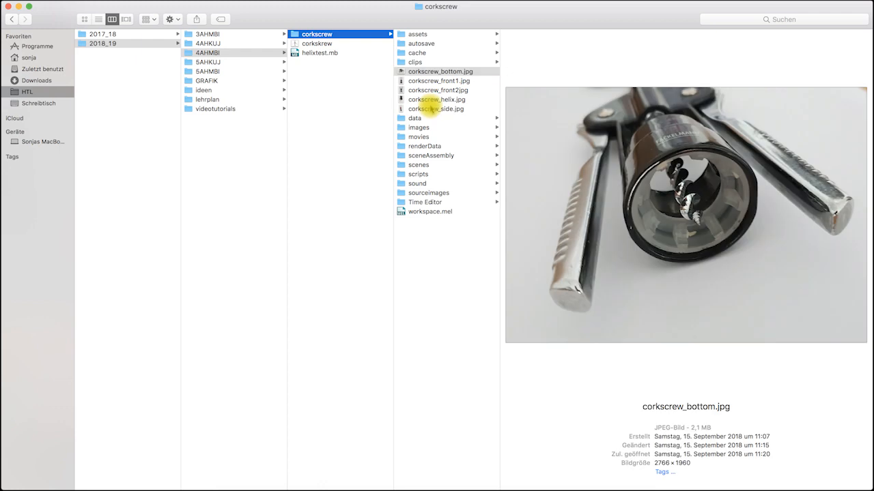
pyautogui.keyDown('shift'); pyautogui.click(427, 108); pyautogui.keyUp('shift')
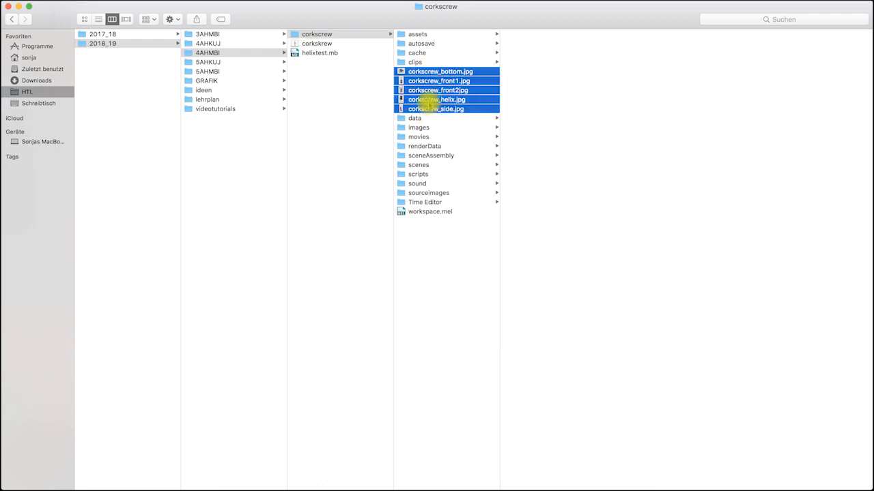
pyautogui.moveTo(428, 101); pyautogui.dragTo(528, 39)
# Preview the corkscrew bottom, front, helix and side reference images in the sourceimages folder, then return to Maya
pyautogui.click(527, 35)
pyautogui.click(527, 44)
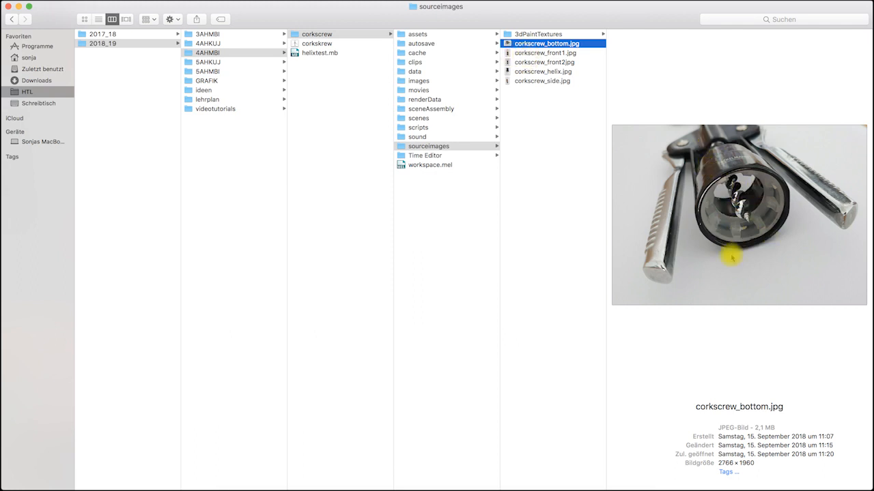
pyautogui.press('Down')
pyautogui.press('Down')
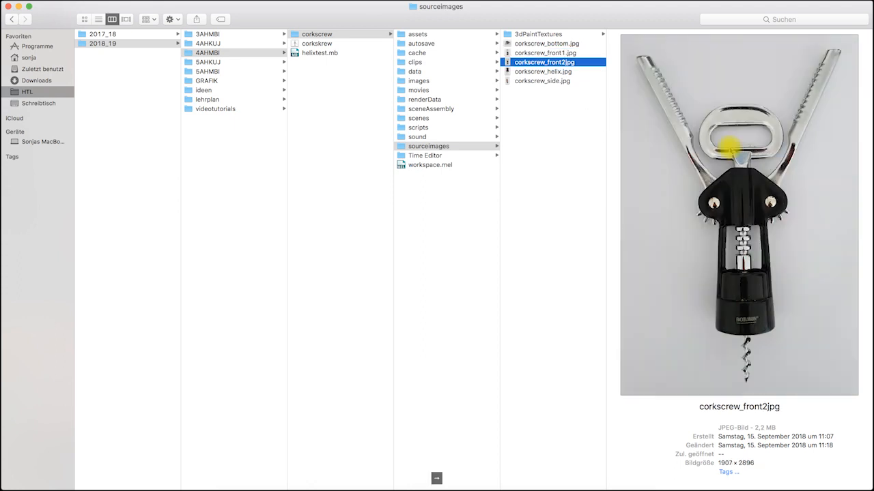
pyautogui.press('Down')
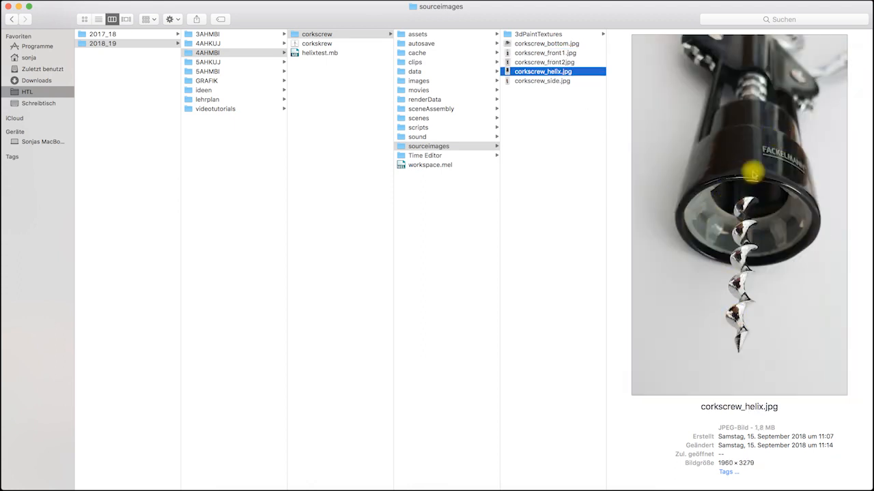
pyautogui.press('Down')
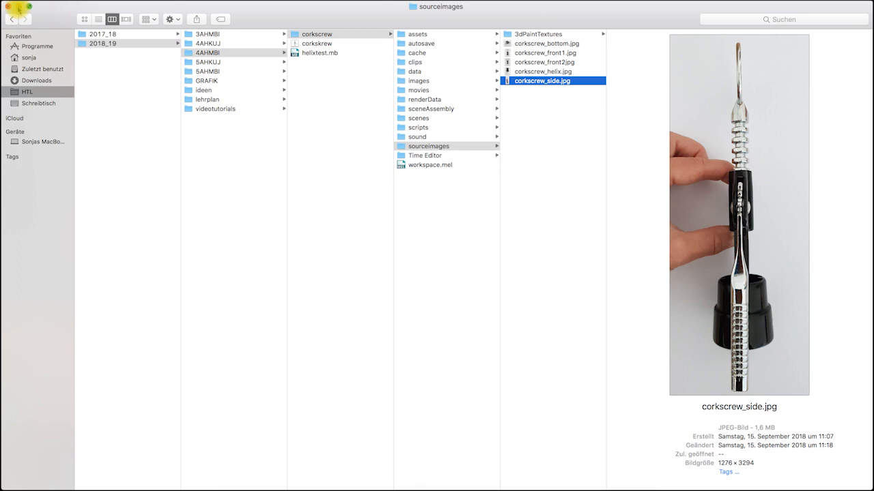
pyautogui.click(18, 7)
# Switch to the four-view layout and import corkscrew_front1.jpg as an image plane in the front view
pyautogui.click(13, 17)
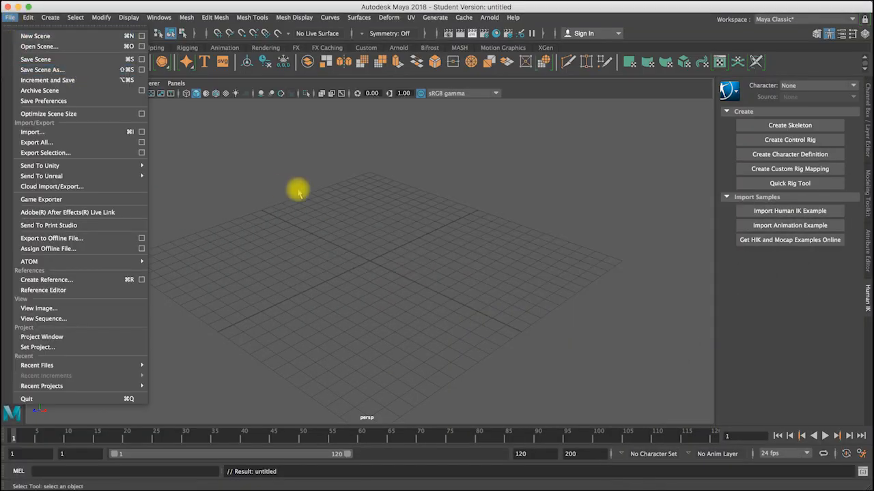
pyautogui.click(298, 198)
pyautogui.press('space')
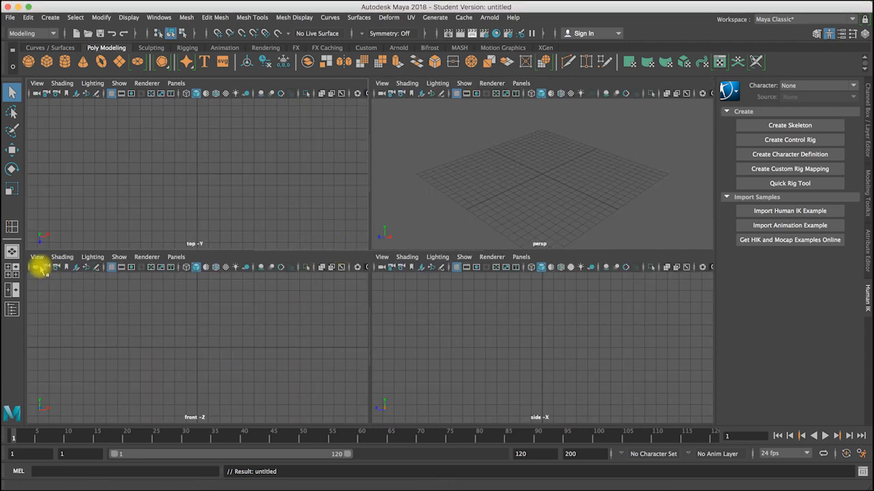
pyautogui.click(34, 259)
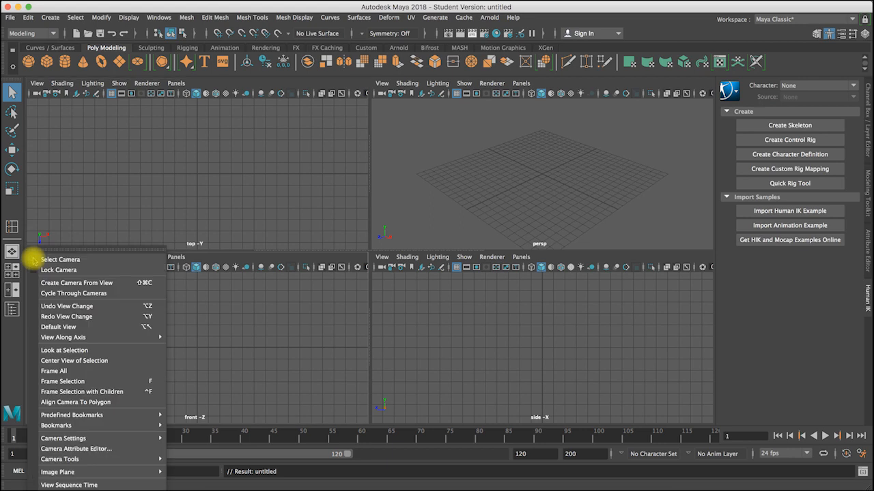
pyautogui.moveTo(117, 472)
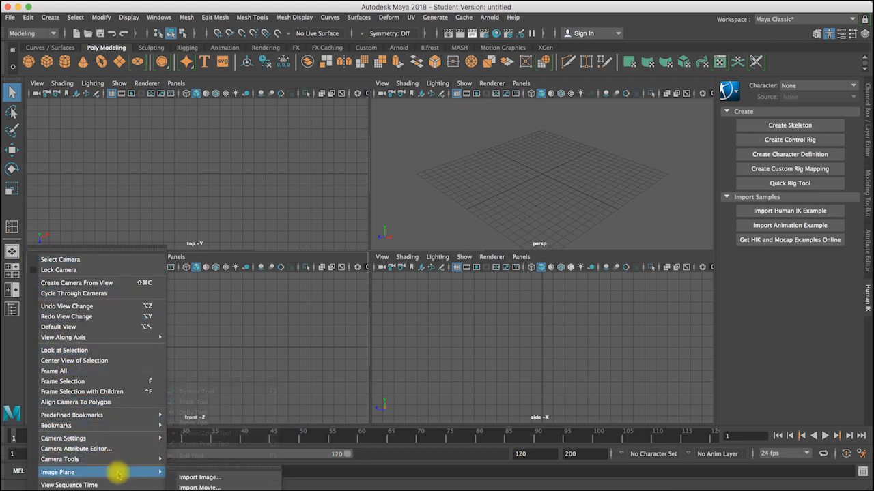
pyautogui.click(191, 477)
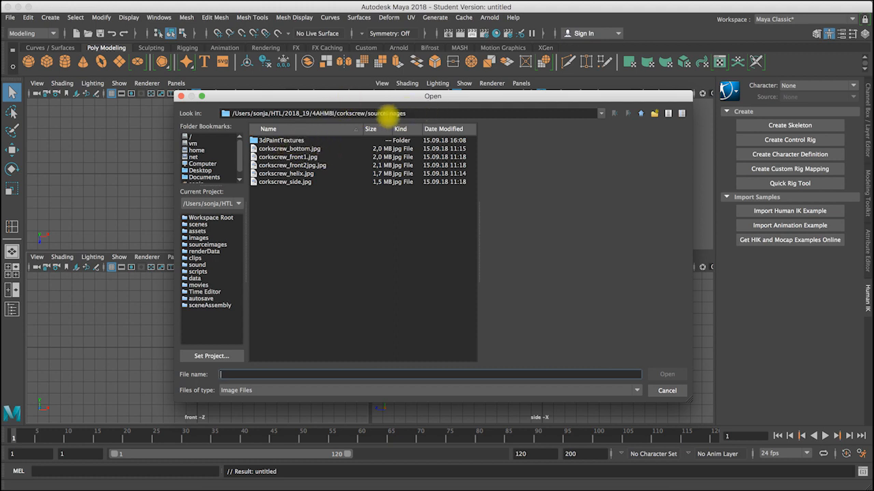
pyautogui.click(264, 149)
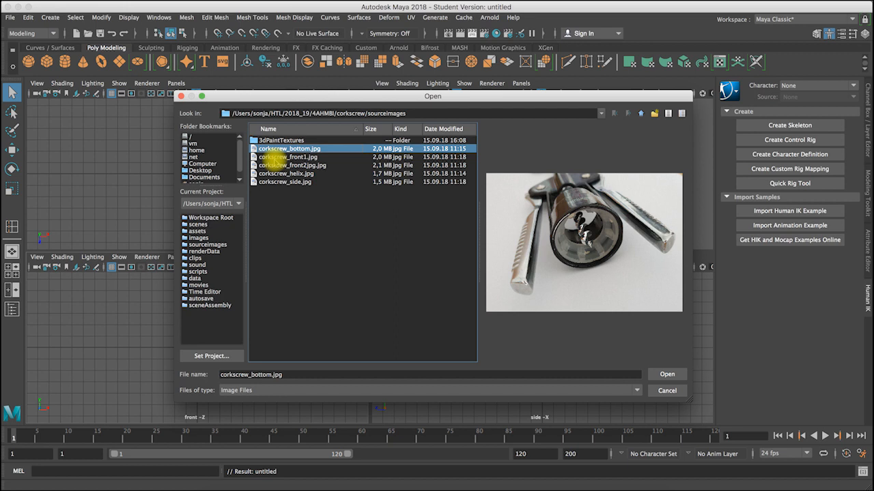
pyautogui.click(270, 158)
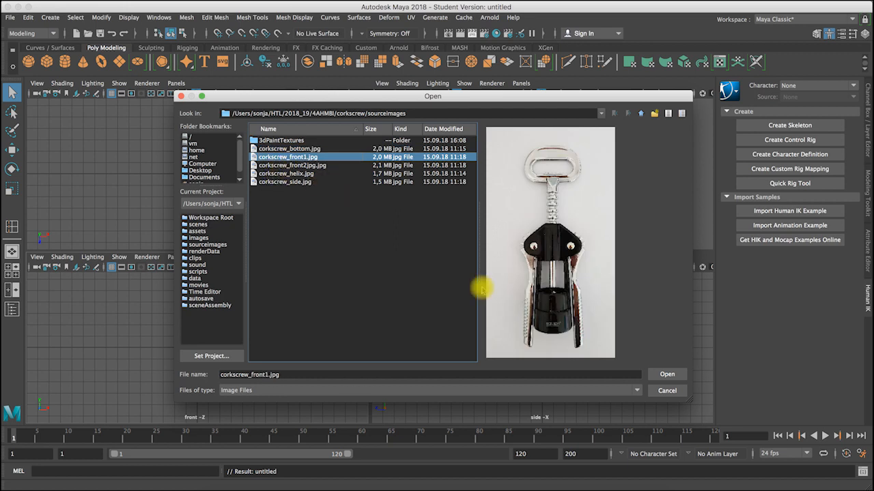
pyautogui.click(663, 374)
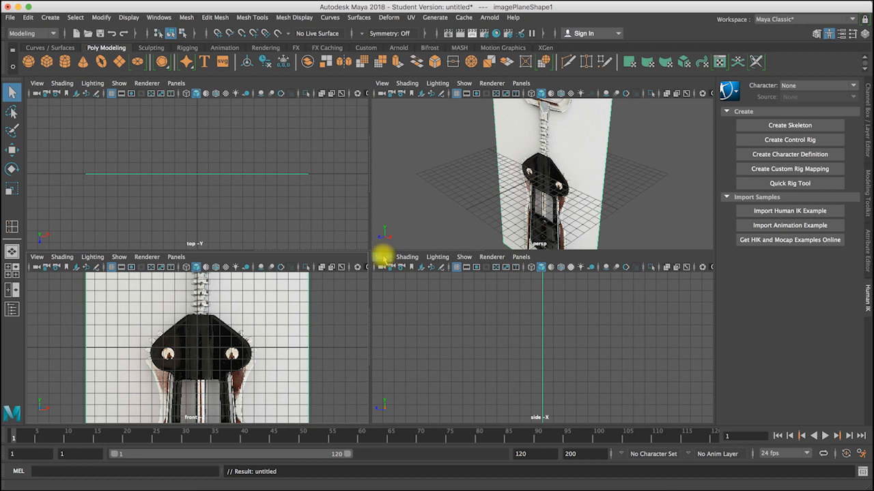
# Import corkscrew_side.jpg as an image plane in the side view
pyautogui.click(382, 257)
pyautogui.moveTo(443, 471)
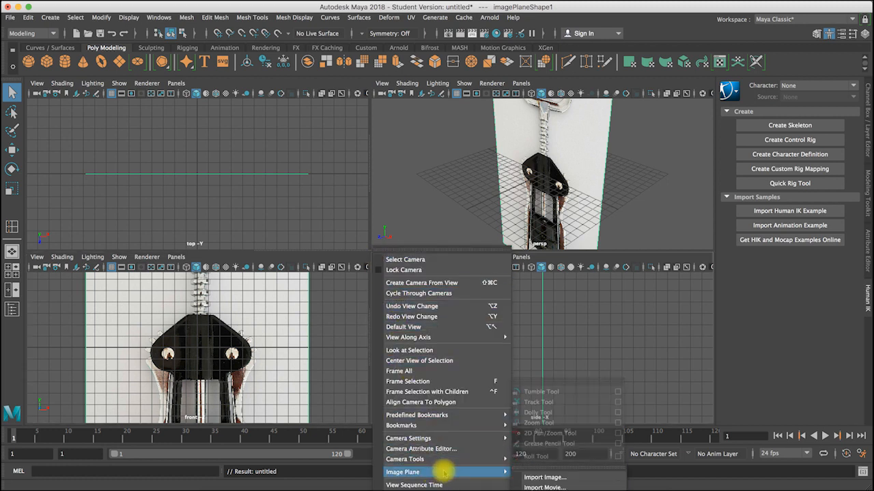
pyautogui.click(542, 477)
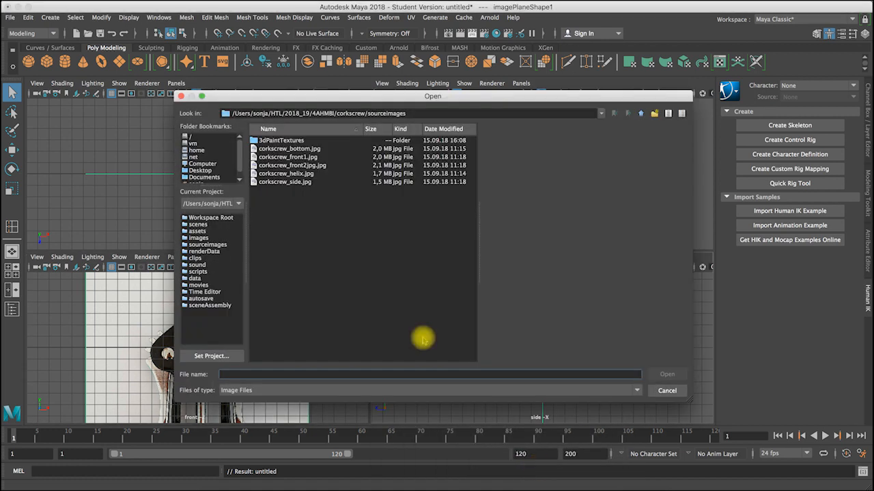
pyautogui.click(286, 182)
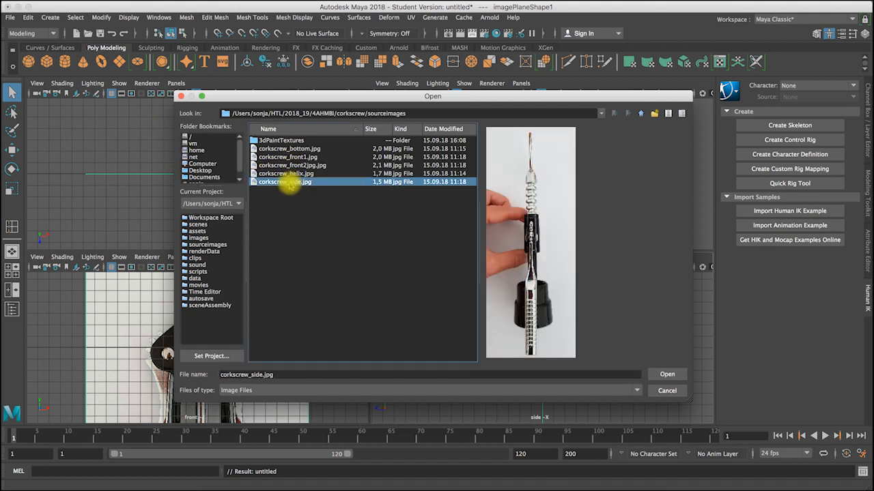
pyautogui.click(667, 374)
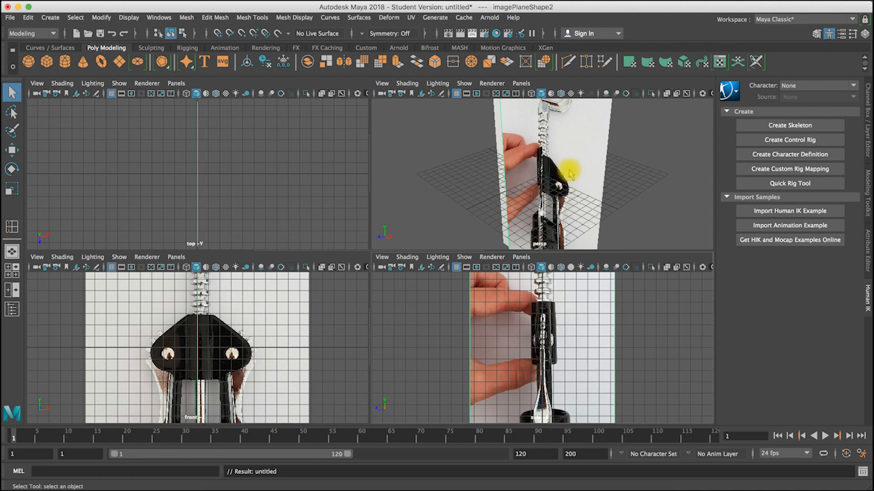
# In the perspective view, lower the side image plane and enlarge it by about 1.022 to match the corkscrew's height in the front photo
pyautogui.press('space')
pyautogui.keyDown('alt'); pyautogui.moveTo(460, 213); pyautogui.dragTo(369, 226); pyautogui.keyUp('alt')
pyautogui.press('w')
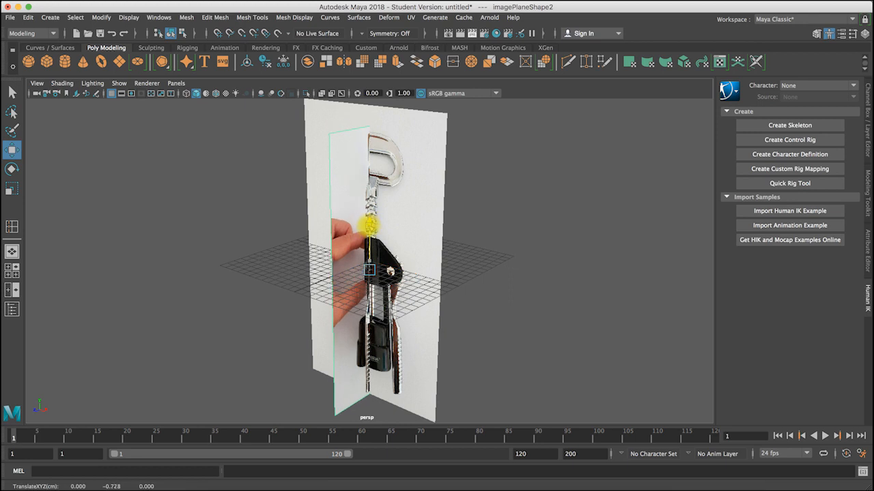
pyautogui.keyDown('alt'); pyautogui.moveTo(388, 271); pyautogui.dragTo(424, 286); pyautogui.keyUp('alt')
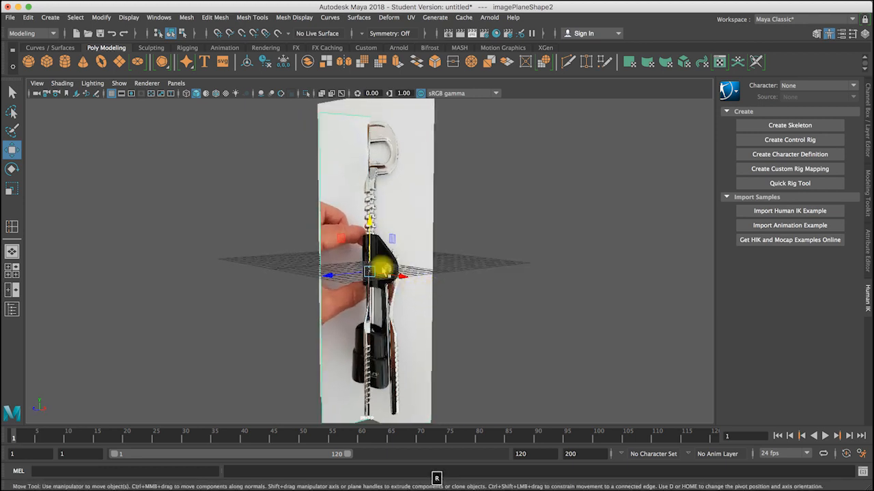
pyautogui.press('r')
pyautogui.moveTo(368, 271); pyautogui.dragTo(369, 273)
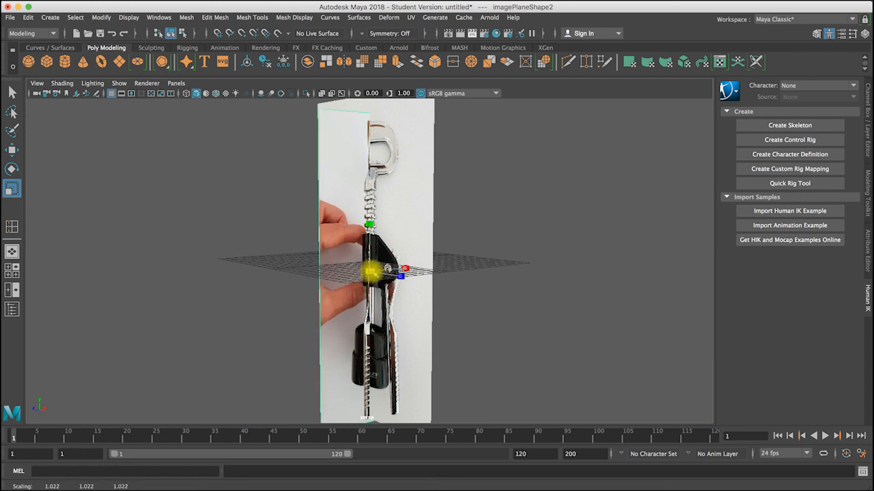
pyautogui.press('w')
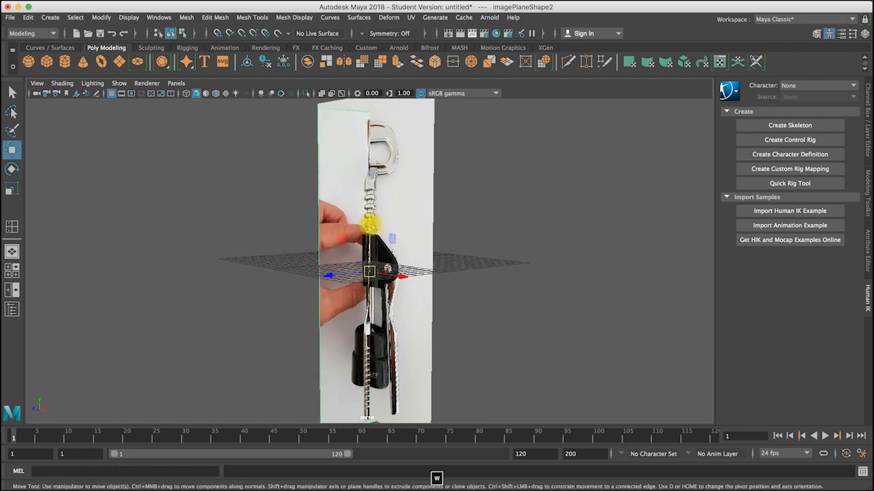
pyautogui.moveTo(369, 272); pyautogui.dragTo(369, 273)
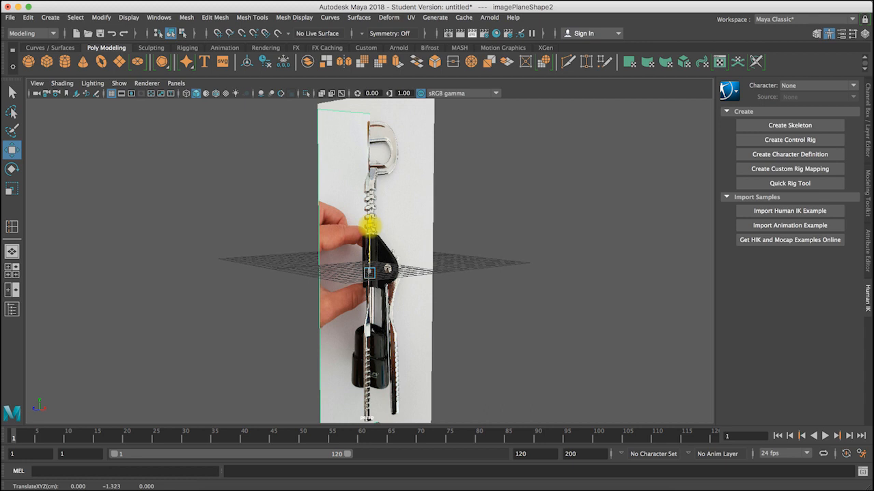
# Fine-tune the side image plane against the front photo by shifting it about 0.226 along X and adjusting its scale slightly
pyautogui.keyDown('alt'); pyautogui.moveTo(380, 258); pyautogui.dragTo(414, 271); pyautogui.keyUp('alt')
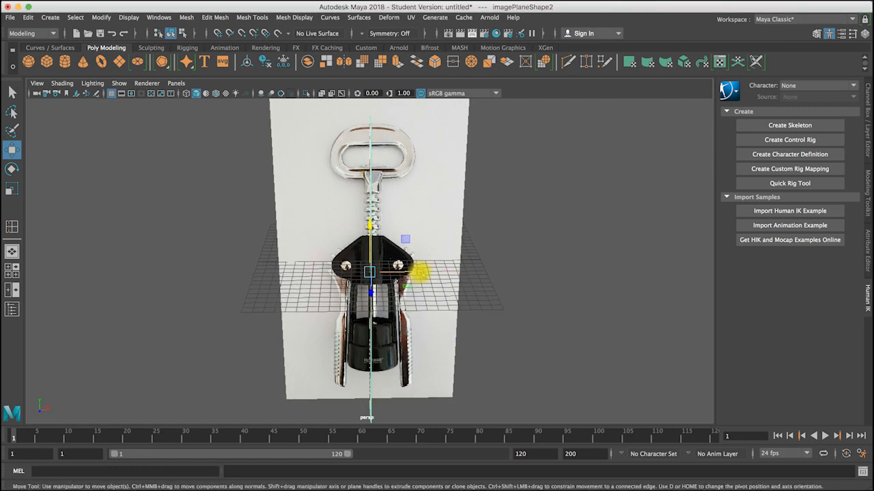
pyautogui.moveTo(420, 273); pyautogui.dragTo(423, 273, button='middle')
pyautogui.keyDown('alt'); pyautogui.moveTo(447, 276); pyautogui.dragTo(372, 274); pyautogui.keyUp('alt')
pyautogui.press('r')
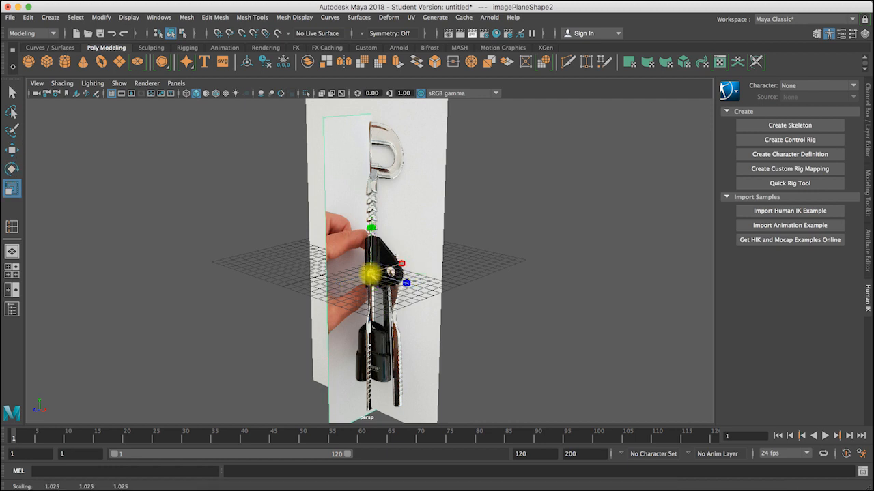
pyautogui.press('w')
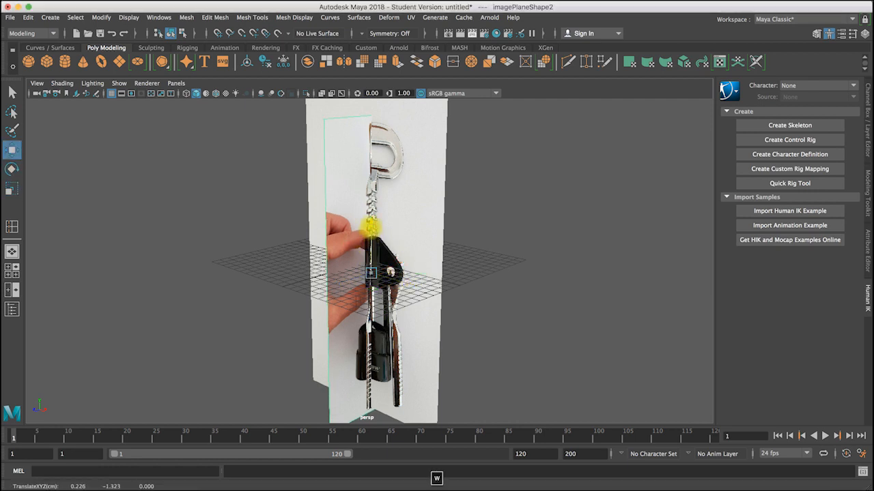
# Move the side and front image planes away from the origin along their depth axes to opposite edges of the grid
pyautogui.keyDown('alt'); pyautogui.moveTo(434, 232); pyautogui.dragTo(417, 236); pyautogui.keyUp('alt')
pyautogui.keyDown('alt'); pyautogui.moveTo(417, 236); pyautogui.dragTo(785, 237, button='right'); pyautogui.keyUp('alt')
pyautogui.keyDown('alt'); pyautogui.moveTo(441, 193); pyautogui.dragTo(432, 266, button='middle'); pyautogui.keyUp('alt')
pyautogui.moveTo(431, 266)
pyautogui.keyDown('alt'); pyautogui.mouseDown()
pyautogui.moveTo(450, 270)
pyautogui.moveTo(433, 283)
pyautogui.moveTo(425, 273)
pyautogui.mouseUp(); pyautogui.keyUp('alt')
pyautogui.keyDown('alt'); pyautogui.moveTo(424, 266); pyautogui.dragTo(402, 258, button='right'); pyautogui.keyUp('alt')
pyautogui.keyDown('alt'); pyautogui.moveTo(401, 256); pyautogui.dragTo(313, 243); pyautogui.keyUp('alt')
pyautogui.keyDown('alt'); pyautogui.moveTo(313, 243); pyautogui.dragTo(143, 259, button='right'); pyautogui.keyUp('alt')
pyautogui.keyDown('alt'); pyautogui.moveTo(425, 301); pyautogui.dragTo(448, 291); pyautogui.keyUp('alt')
pyautogui.keyDown('alt'); pyautogui.moveTo(449, 291); pyautogui.dragTo(188, 293, button='right'); pyautogui.keyUp('alt')
pyautogui.moveTo(371, 294); pyautogui.dragTo(342, 233)
pyautogui.click(358, 246)
pyautogui.moveTo(335, 300); pyautogui.dragTo(391, 262)
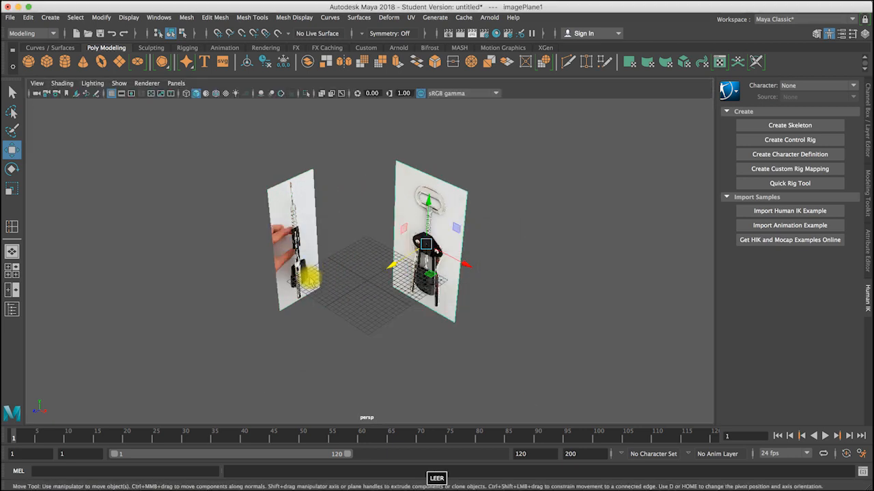
# Return to the four-view layout and show more of the reference photos in the front and side views
pyautogui.press('space')
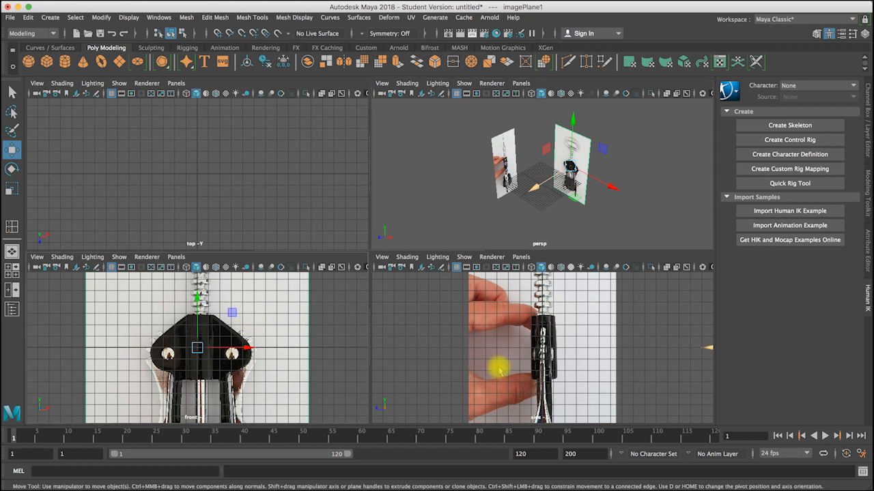
pyautogui.keyDown('alt'); pyautogui.moveTo(269, 374); pyautogui.dragTo(103, 376, button='right'); pyautogui.keyUp('alt')
pyautogui.keyDown('alt'); pyautogui.moveTo(329, 375); pyautogui.dragTo(195, 368, button='right'); pyautogui.keyUp('alt')
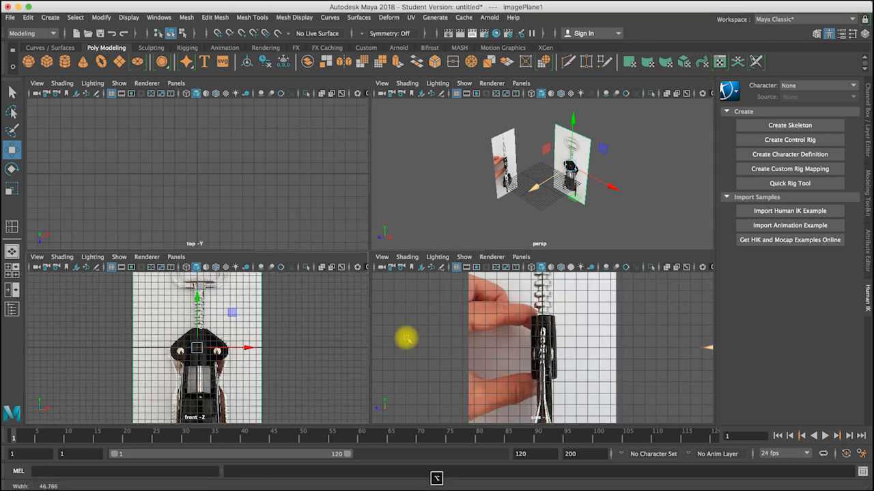
pyautogui.keyDown('alt'); pyautogui.moveTo(548, 333); pyautogui.dragTo(484, 345, button='right'); pyautogui.keyUp('alt')
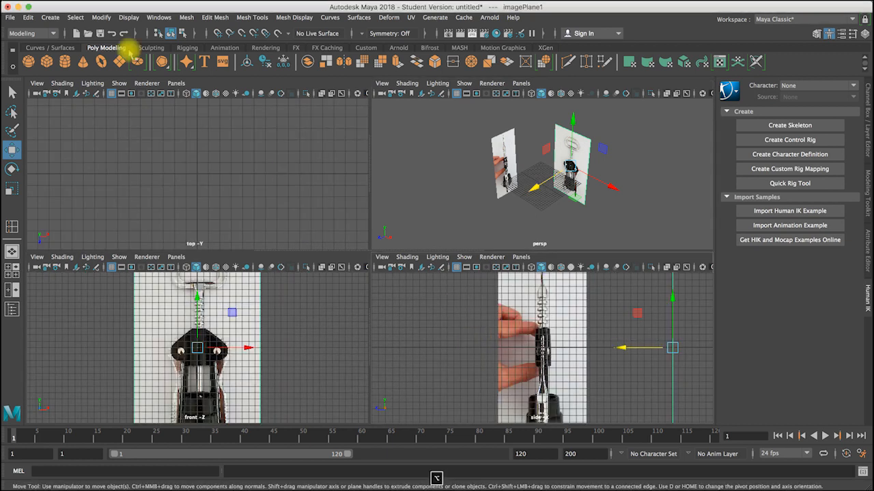
pyautogui.click(10, 17)
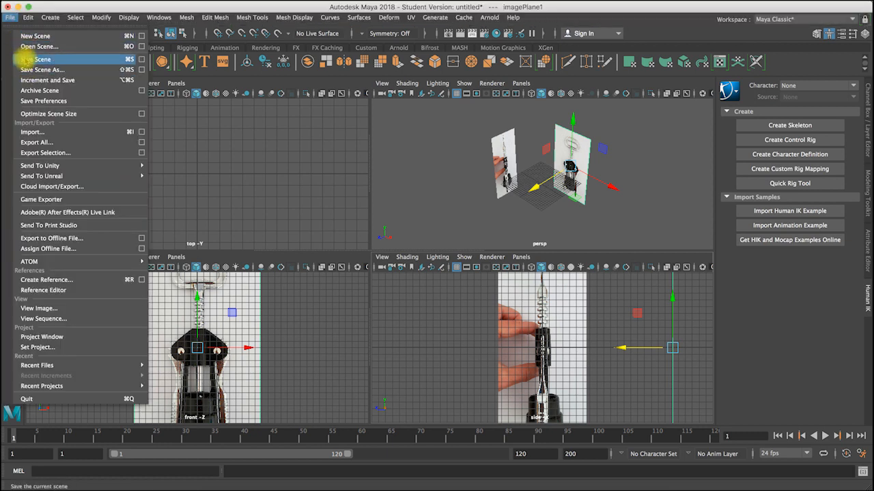
pyautogui.click(27, 59)
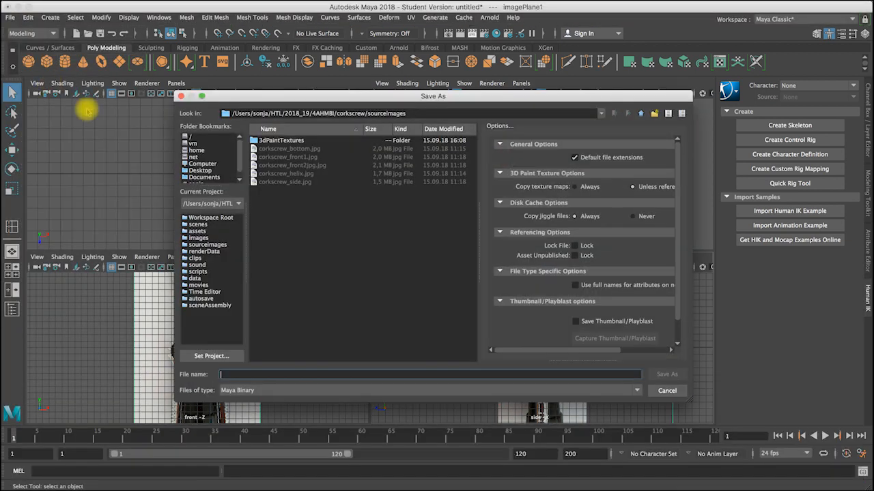
pyautogui.click(664, 391)
# Save the scene as corkscrew_1 in Maya Binary format in the project's scenes folder, accepting the student version notice
pyautogui.click(10, 17)
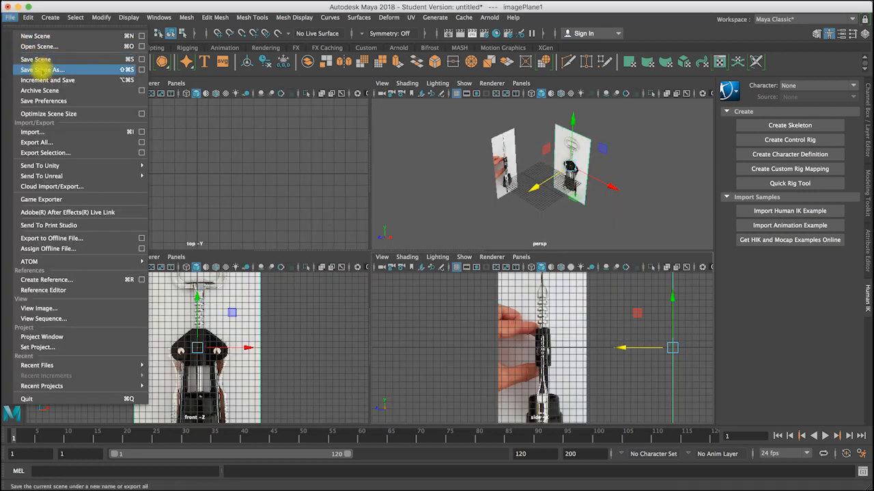
pyautogui.click(39, 68)
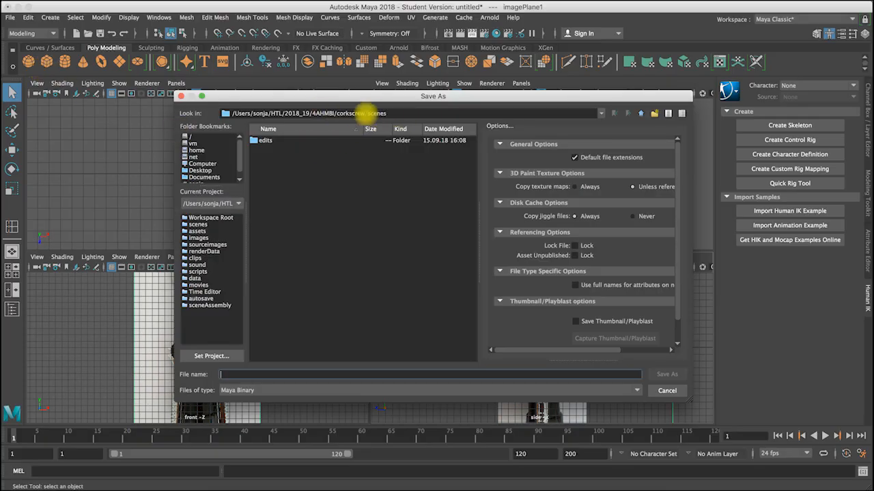
pyautogui.moveTo(364, 114); pyautogui.dragTo(420, 116)
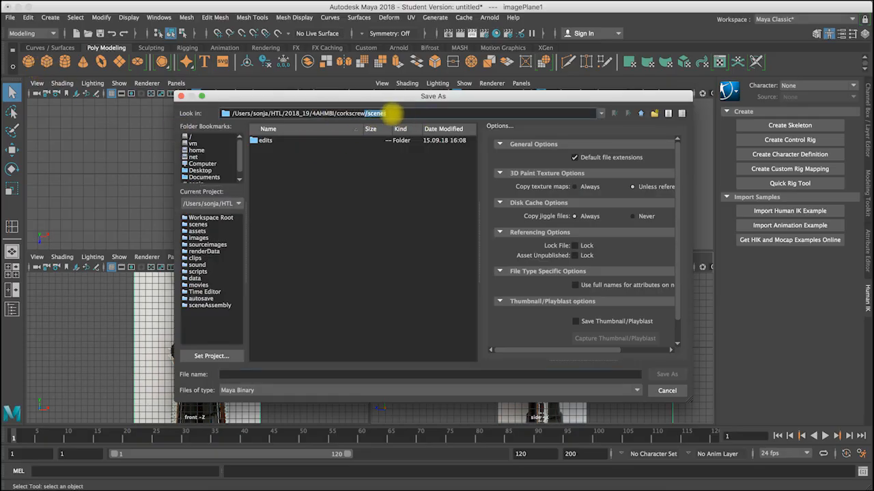
pyautogui.click(227, 374)
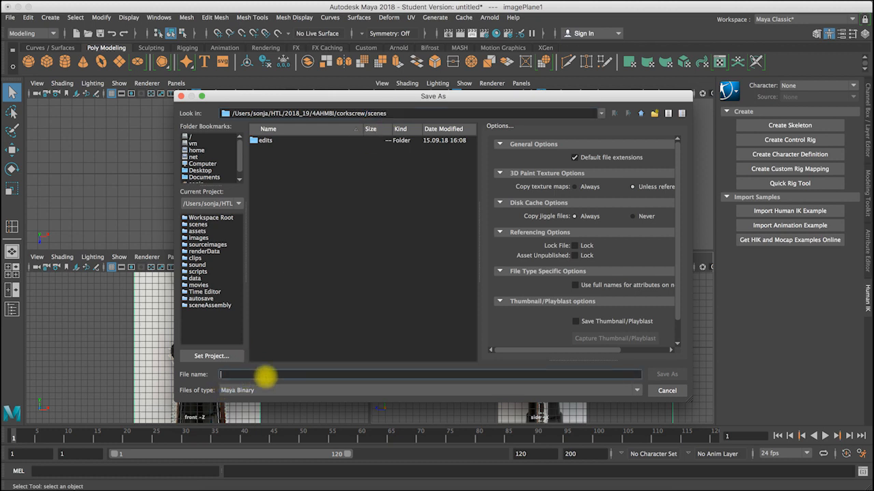
pyautogui.write('corkscrew_1')
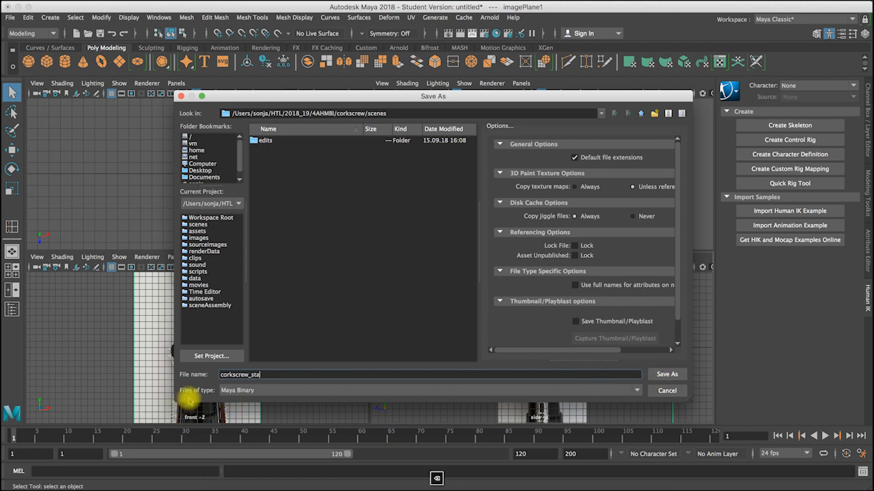
pyautogui.click(667, 375)
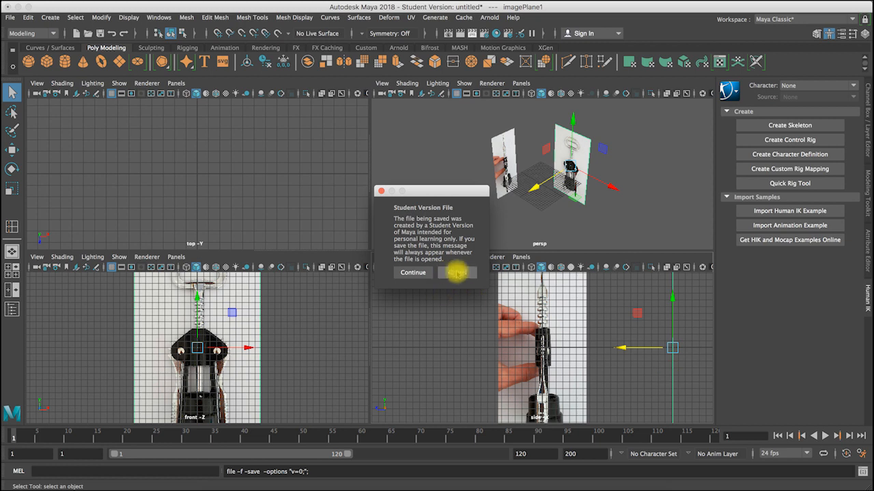
pyautogui.click(415, 273)
# Create a polygon pipe at the origin and stretch it vertically into a tall tube for the corkscrew's central body
pyautogui.press('w')
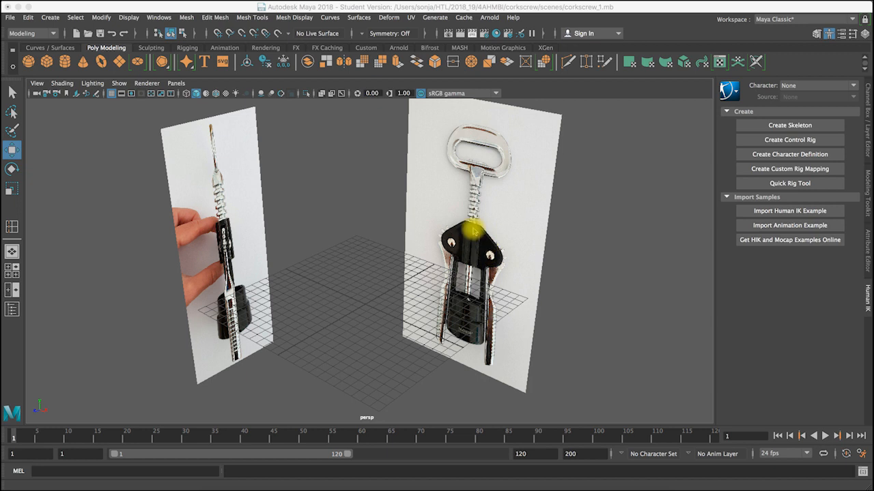
pyautogui.click(74, 18)
pyautogui.moveTo(47, 17)
pyautogui.moveTo(82, 55)
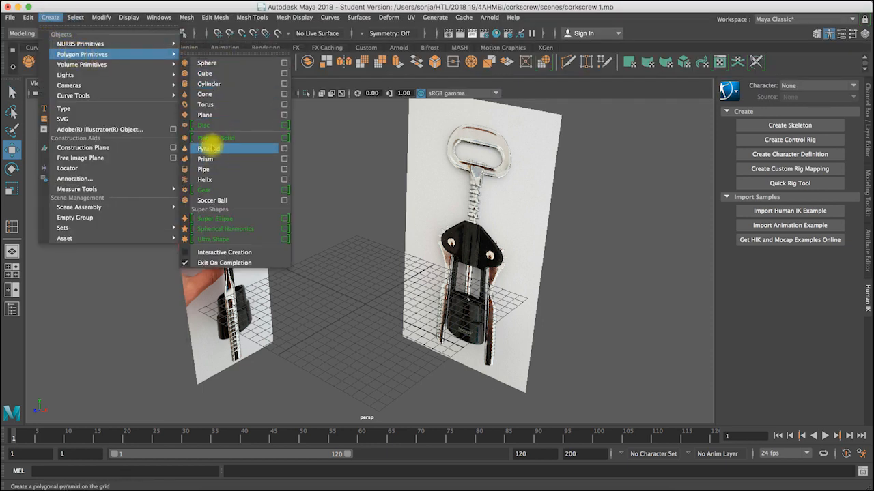
pyautogui.click(204, 169)
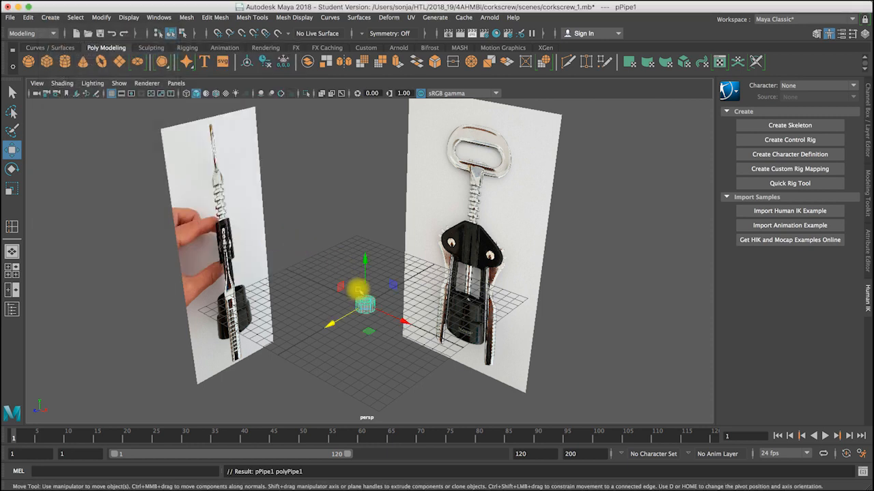
pyautogui.press('r')
pyautogui.moveTo(365, 264); pyautogui.dragTo(276, 243)
pyautogui.press('space')
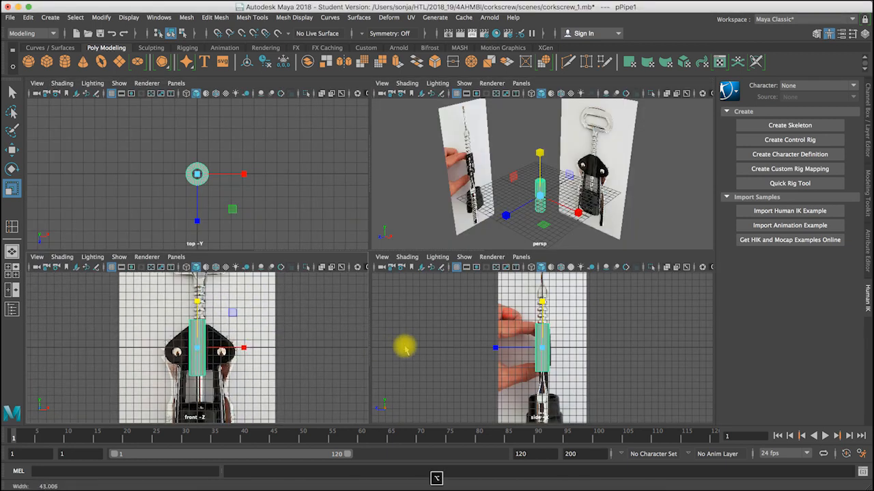
# Shift the front image plane slightly along X so the corkscrew's centre lines up with the pipe
pyautogui.keyDown('alt'); pyautogui.moveTo(405, 348); pyautogui.dragTo(409, 347, button='right'); pyautogui.keyUp('alt')
pyautogui.keyDown('alt'); pyautogui.moveTo(252, 322); pyautogui.dragTo(299, 323, button='right'); pyautogui.keyUp('alt')
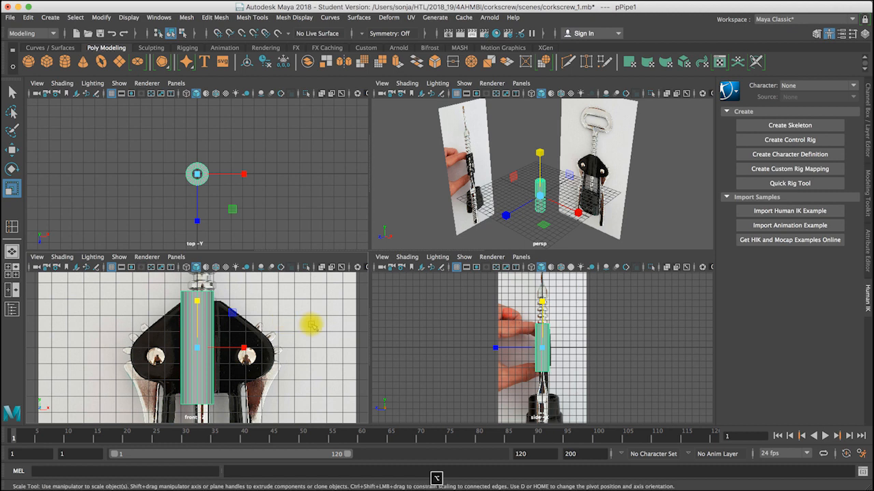
pyautogui.click(356, 320)
pyautogui.press('w')
pyautogui.moveTo(637, 184); pyautogui.dragTo(635, 183)
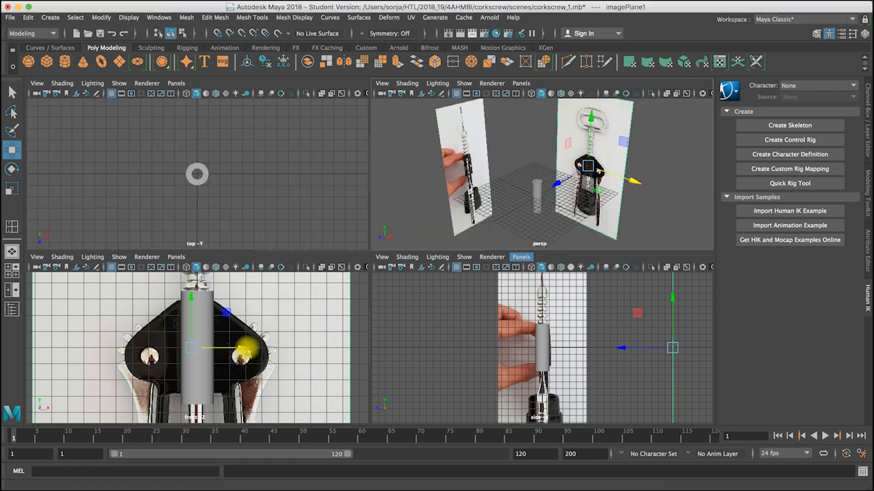
pyautogui.moveTo(242, 351); pyautogui.dragTo(227, 342)
# Scale the pipe to about 0.858 in X and Z and 5.805 in Y to fit the black body's central tube
pyautogui.click(182, 301)
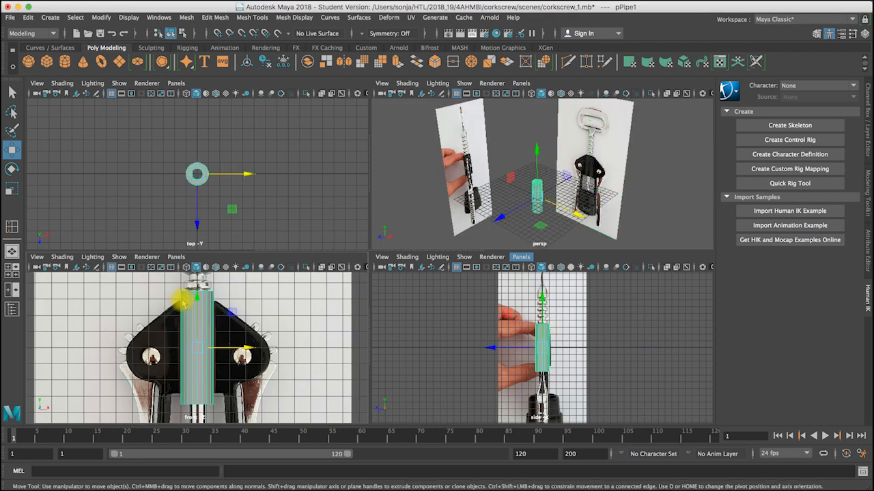
pyautogui.press('r')
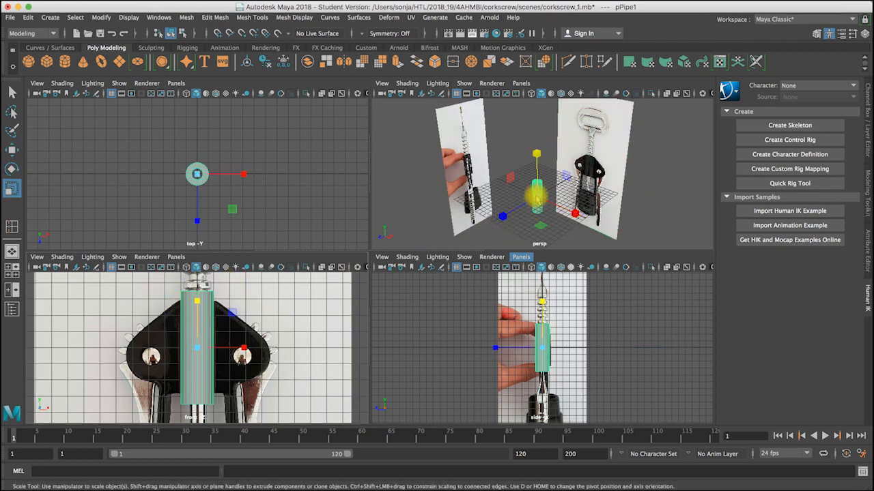
pyautogui.moveTo(536, 197); pyautogui.dragTo(533, 197)
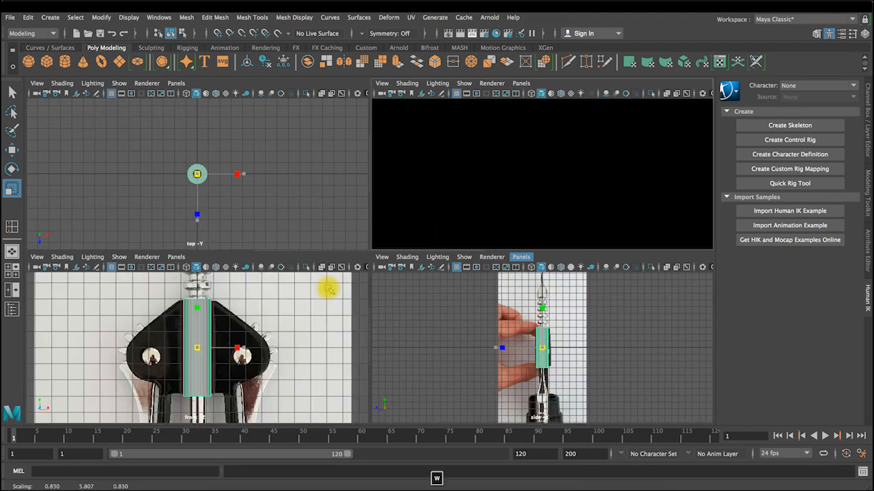
pyautogui.press('e')
pyautogui.press('w')
pyautogui.press('e')
pyautogui.press('r')
pyautogui.moveTo(199, 298); pyautogui.dragTo(199, 302)
# Show the Channel Box, expand the pipe's polyPipe1 inputs and set the thickness to 0.2
pyautogui.keyDown('alt'); pyautogui.moveTo(516, 194); pyautogui.dragTo(628, 199, button='right'); pyautogui.keyUp('alt')
pyautogui.keyDown('alt'); pyautogui.moveTo(628, 199); pyautogui.dragTo(516, 187); pyautogui.keyUp('alt')
pyautogui.moveTo(869, 2)
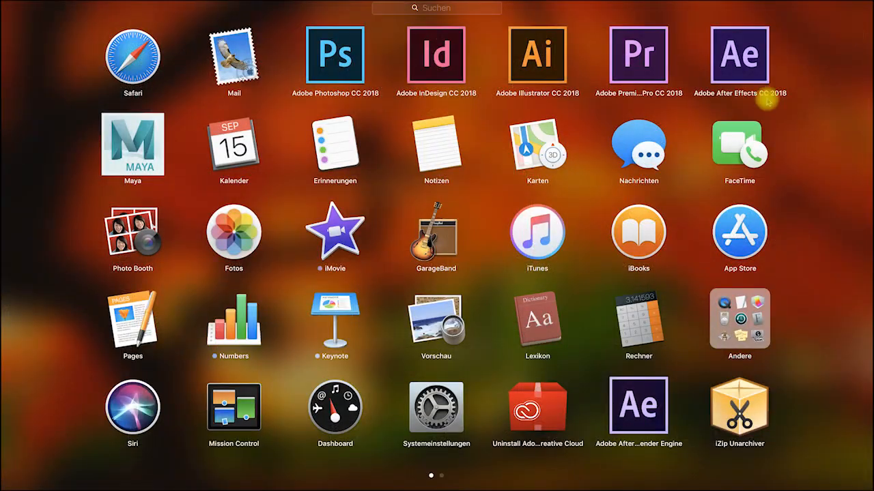
pyautogui.click(391, 490)
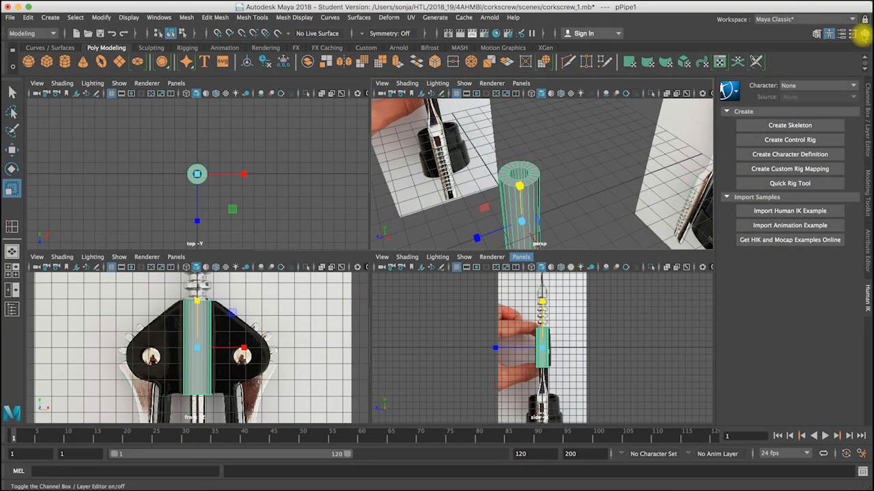
pyautogui.click(864, 34)
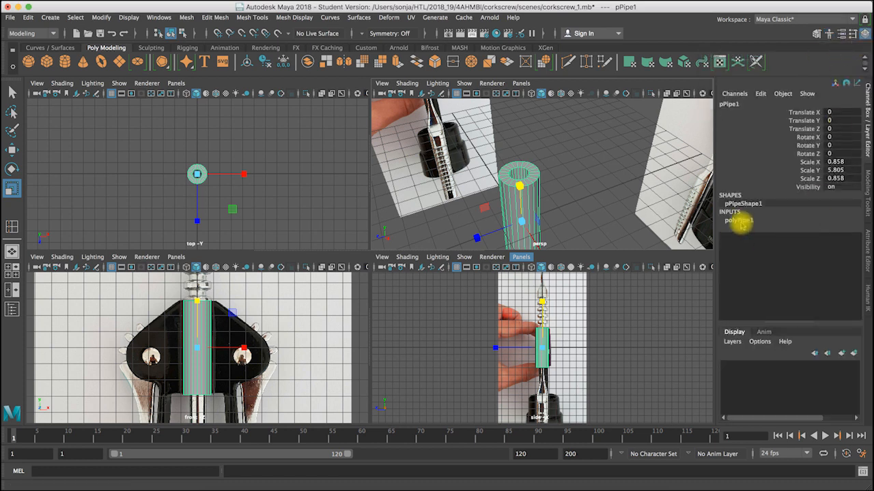
pyautogui.click(739, 221)
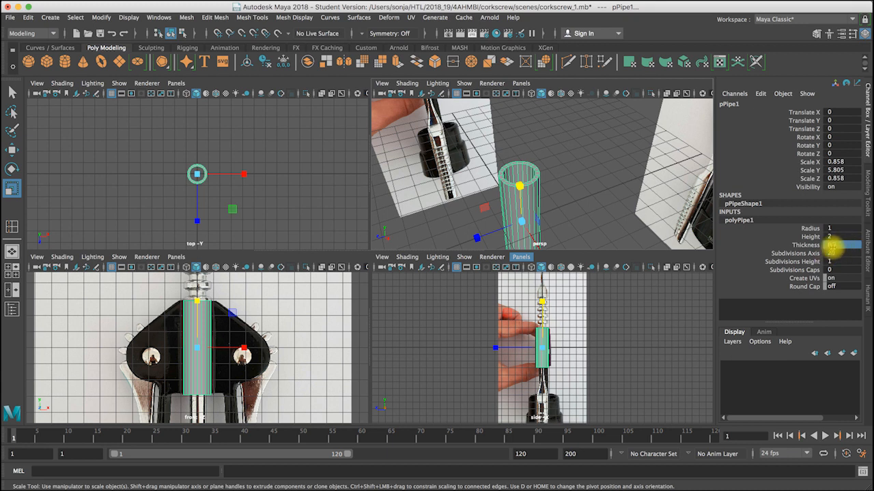
pyautogui.moveTo(566, 197)
pyautogui.keyDown('alt'); pyautogui.mouseDown()
pyautogui.moveTo(605, 179)
pyautogui.moveTo(620, 185)
pyautogui.moveTo(580, 201)
pyautogui.mouseUp(); pyautogui.keyUp('alt')
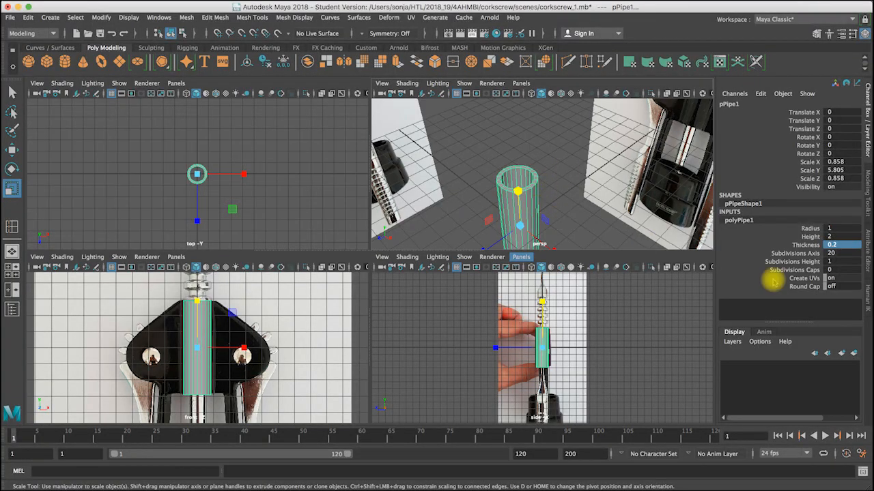
pyautogui.keyDown('alt'); pyautogui.moveTo(575, 225); pyautogui.dragTo(522, 228); pyautogui.keyUp('alt')
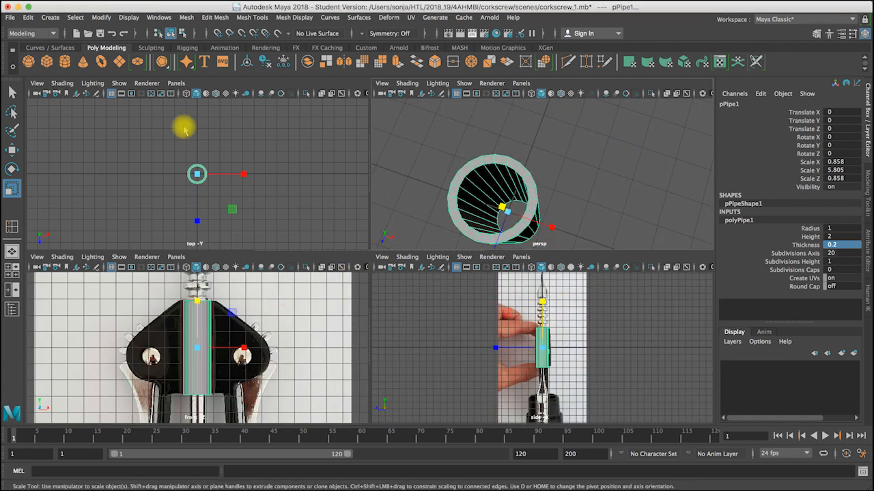
# Extrude the four adjacent outer faces on the pipe's positive X side and pull them outward along X
pyautogui.keyDown('alt'); pyautogui.moveTo(177, 179); pyautogui.dragTo(294, 187, button='right'); pyautogui.keyUp('alt')
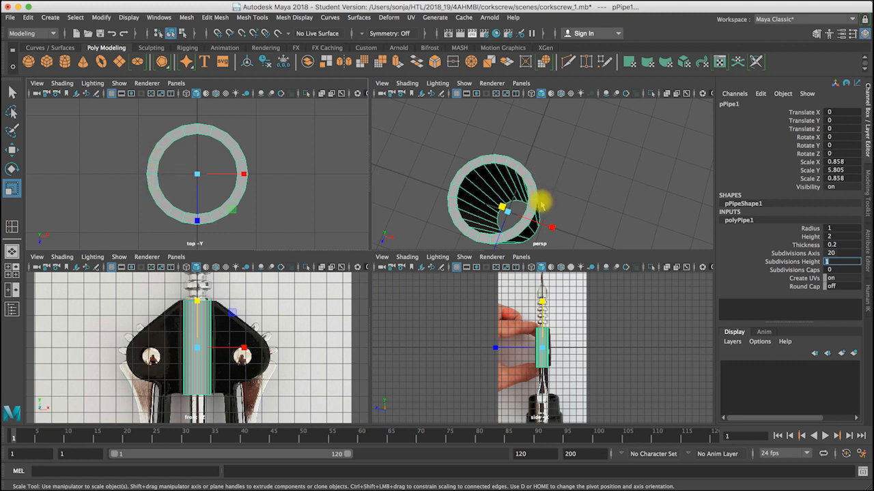
pyautogui.moveTo(531, 192); pyautogui.dragTo(552, 223, button='right')
pyautogui.keyDown('alt'); pyautogui.moveTo(533, 206); pyautogui.dragTo(515, 194); pyautogui.keyUp('alt')
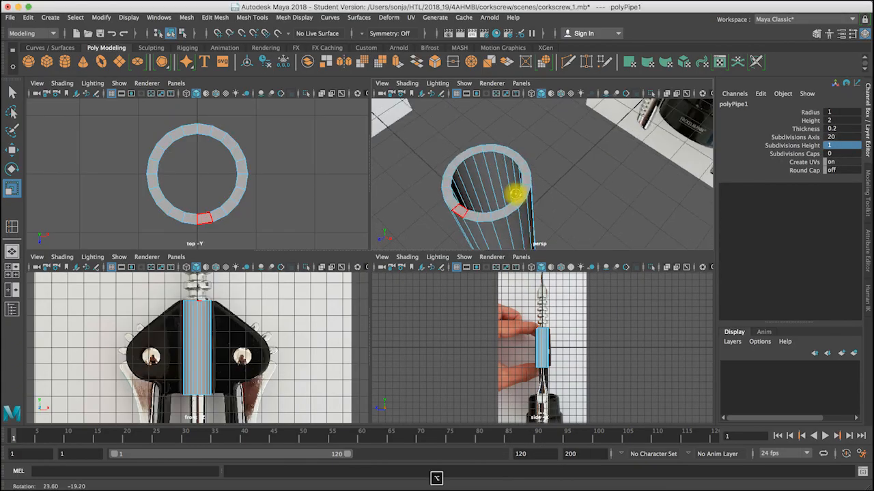
pyautogui.click(503, 230)
pyautogui.keyDown('shift'); pyautogui.click(512, 225); pyautogui.keyUp('shift')
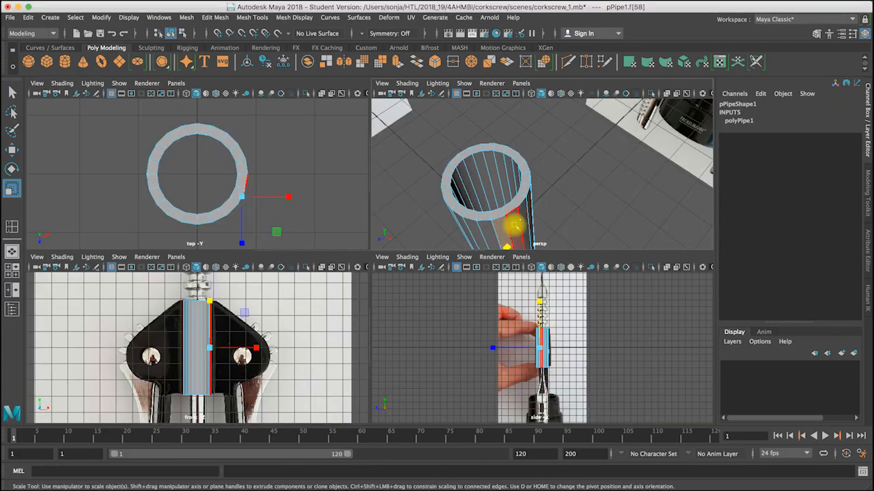
pyautogui.keyDown('shift'); pyautogui.click(527, 206); pyautogui.keyUp('shift')
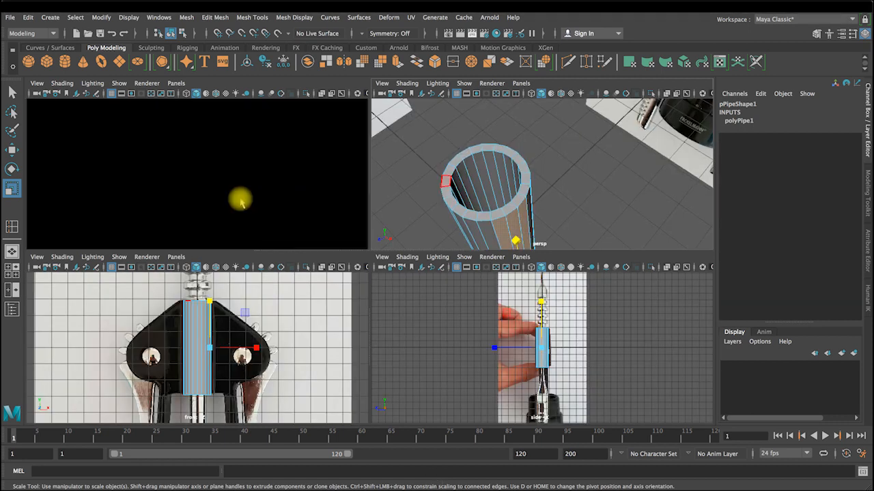
pyautogui.click(527, 198)
pyautogui.keyDown('shift'); pyautogui.click(531, 198); pyautogui.keyUp('shift')
pyautogui.keyDown('alt'); pyautogui.moveTo(634, 207); pyautogui.dragTo(561, 206, button='right'); pyautogui.keyUp('alt')
pyautogui.keyDown('alt'); pyautogui.moveTo(561, 206); pyautogui.dragTo(585, 199); pyautogui.keyUp('alt')
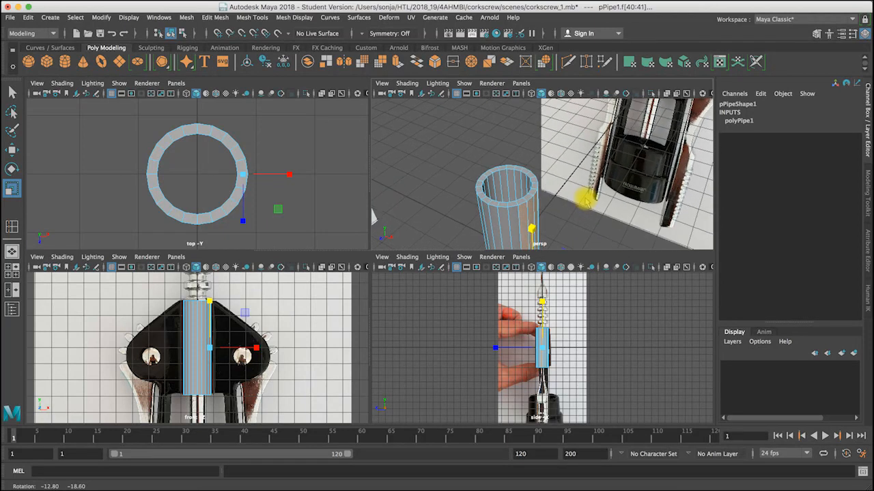
pyautogui.click(397, 62)
pyautogui.press('w')
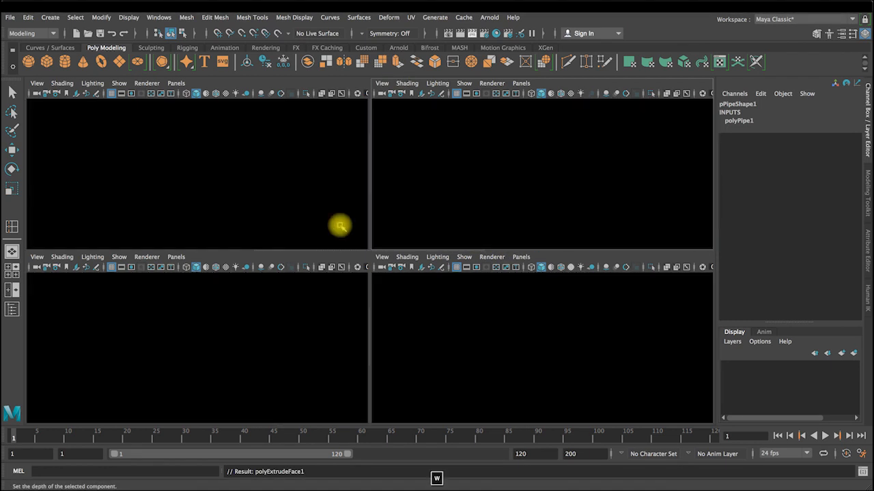
pyautogui.moveTo(293, 176); pyautogui.dragTo(316, 175)
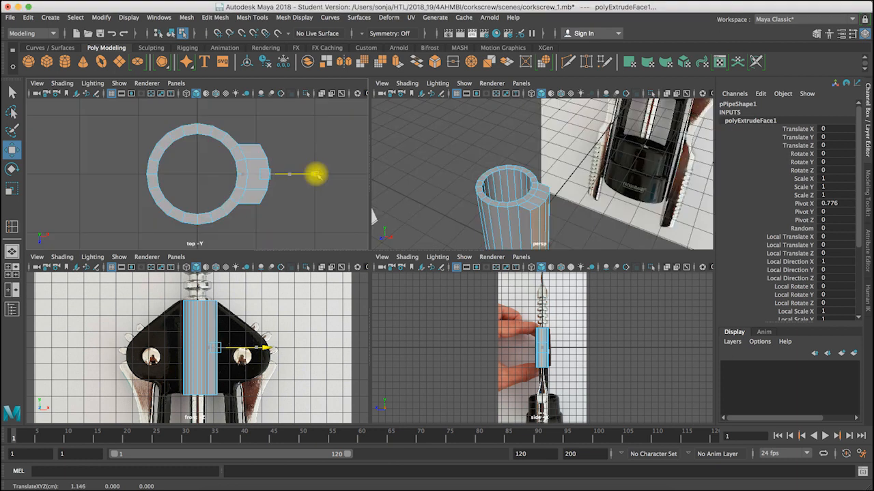
# Scale the extruded end faces flat along X so they form a straight vertical face
pyautogui.press('r')
pyautogui.moveTo(286, 179); pyautogui.dragTo(266, 176)
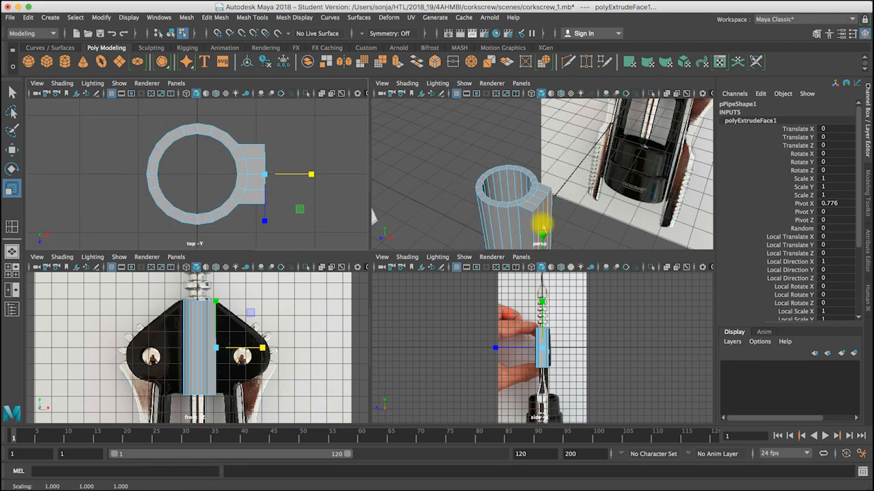
pyautogui.moveTo(298, 174); pyautogui.dragTo(265, 174)
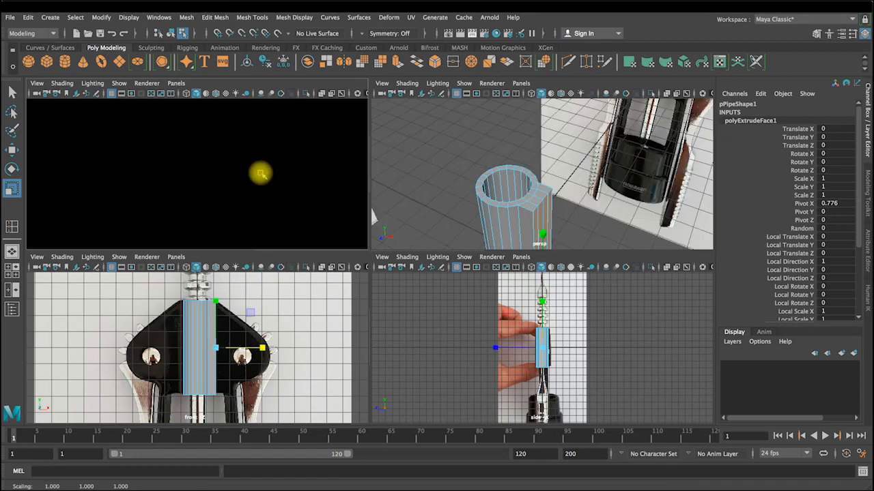
# Move the flattened end faces farther outward along X to about 1.473
pyautogui.keyDown('alt'); pyautogui.moveTo(557, 210); pyautogui.dragTo(594, 200); pyautogui.keyUp('alt')
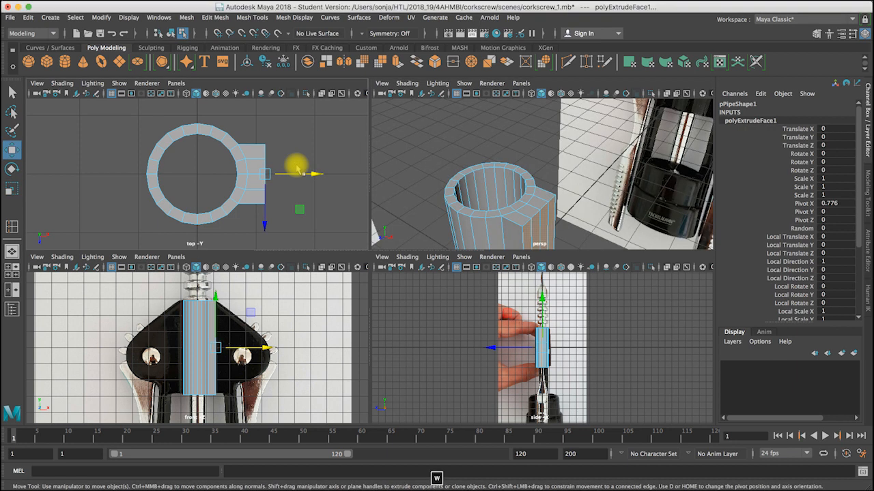
pyautogui.press('w')
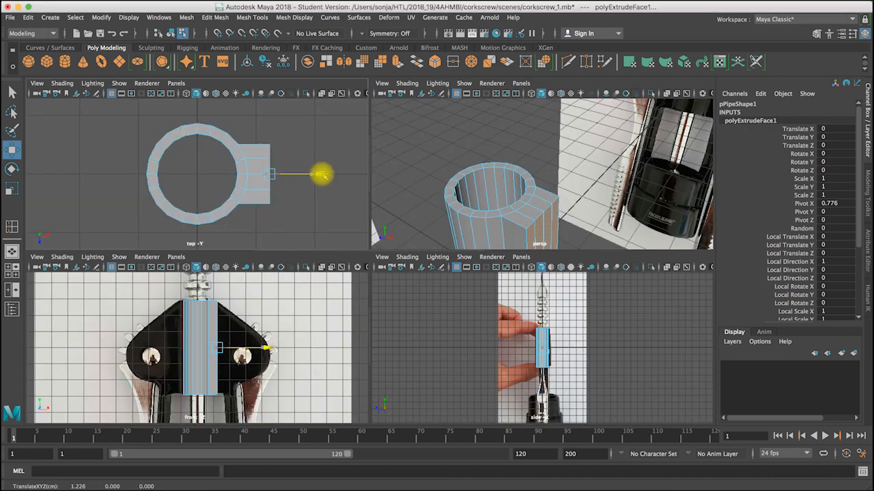
pyautogui.moveTo(323, 174); pyautogui.dragTo(321, 175)
pyautogui.keyDown('alt'); pyautogui.moveTo(604, 195); pyautogui.dragTo(491, 157); pyautogui.keyUp('alt')
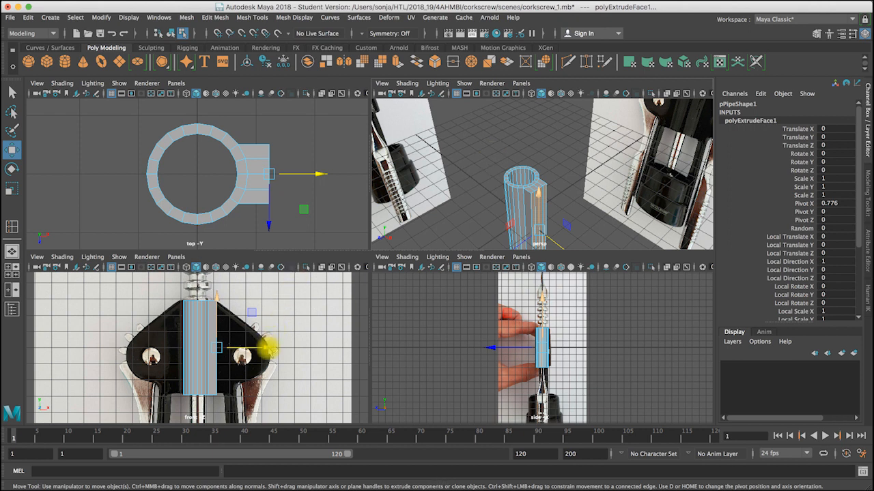
pyautogui.moveTo(266, 349); pyautogui.dragTo(271, 350)
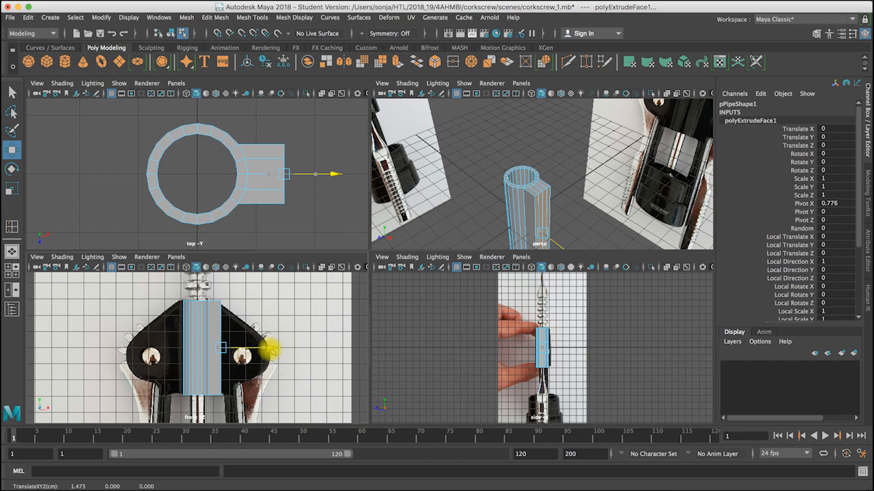
# Lower the extruded block's top outer vertices to about Y 2.742 to follow the black body's slope
pyautogui.moveTo(216, 223); pyautogui.dragTo(172, 217, button='right')
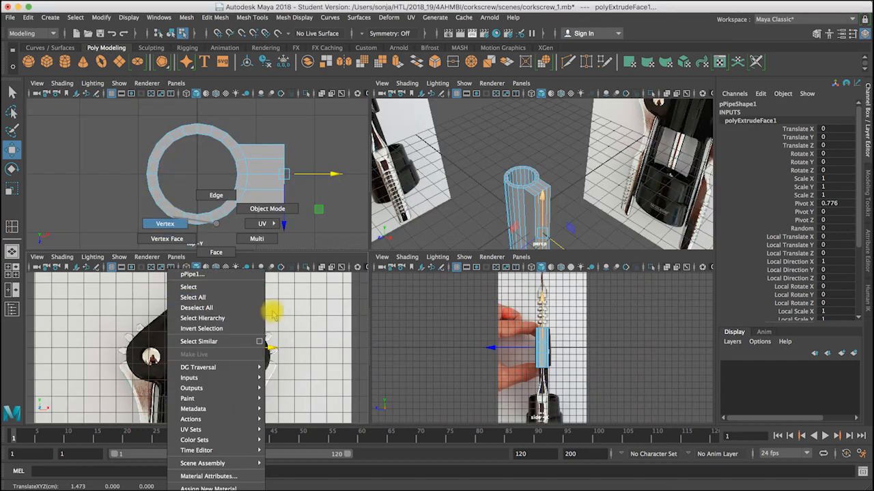
pyautogui.moveTo(241, 315); pyautogui.dragTo(222, 286)
pyautogui.press('w')
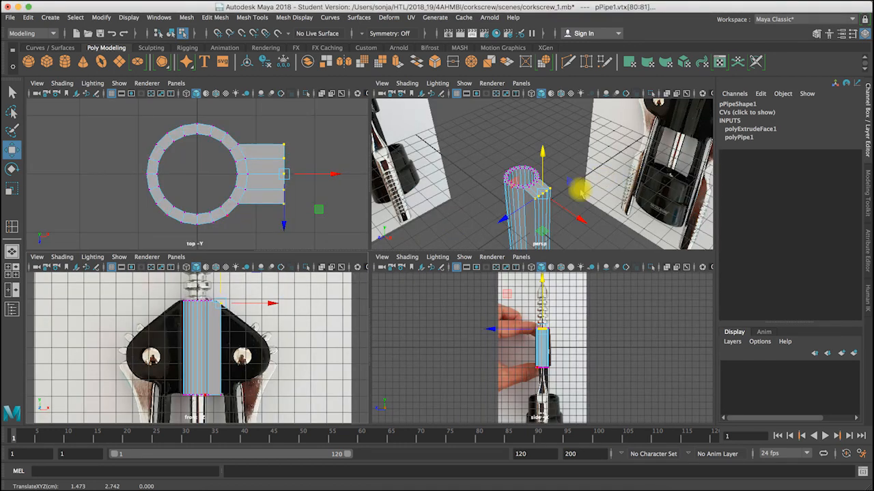
# Extrude the two outermost strips of the block's end face by about 2.152 to form two parallel prongs
pyautogui.keyDown('alt'); pyautogui.moveTo(558, 172); pyautogui.dragTo(549, 168, button='middle'); pyautogui.keyUp('alt')
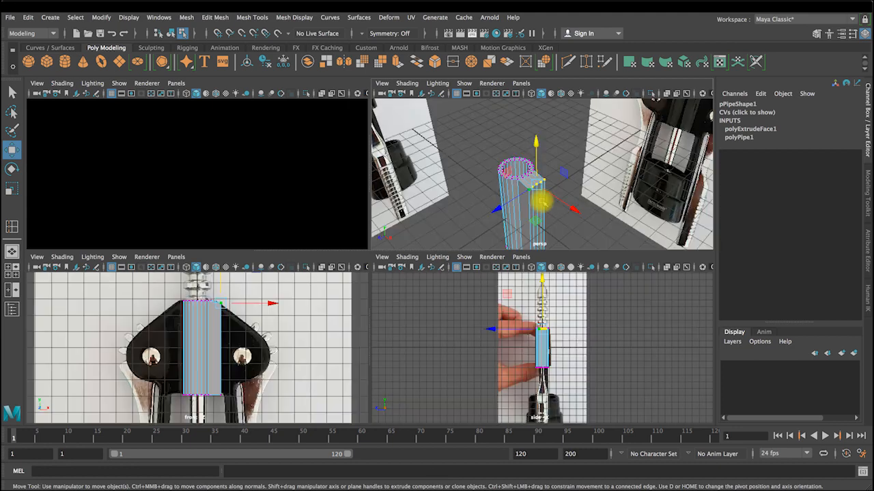
pyautogui.keyDown('alt'); pyautogui.moveTo(539, 200); pyautogui.dragTo(537, 183, button='middle'); pyautogui.keyUp('alt')
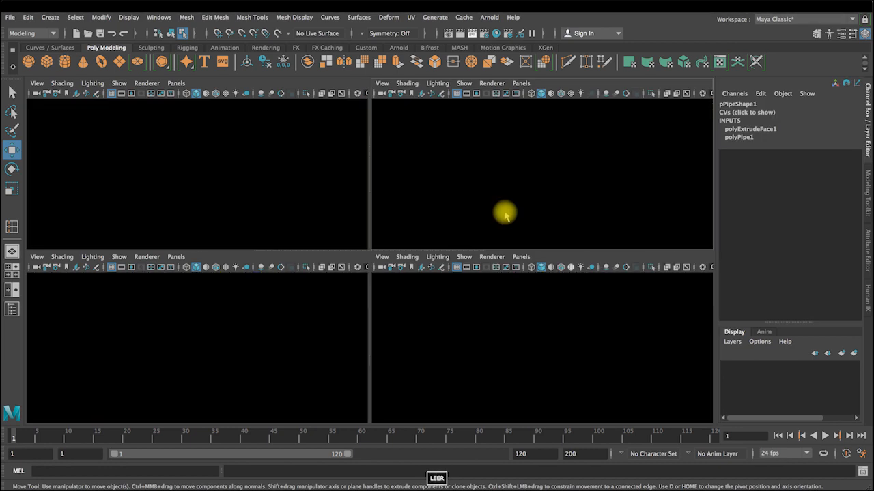
pyautogui.press('space')
pyautogui.keyDown('alt'); pyautogui.moveTo(364, 260); pyautogui.dragTo(343, 305); pyautogui.keyUp('alt')
pyautogui.moveTo(344, 223); pyautogui.dragTo(342, 286, button='right')
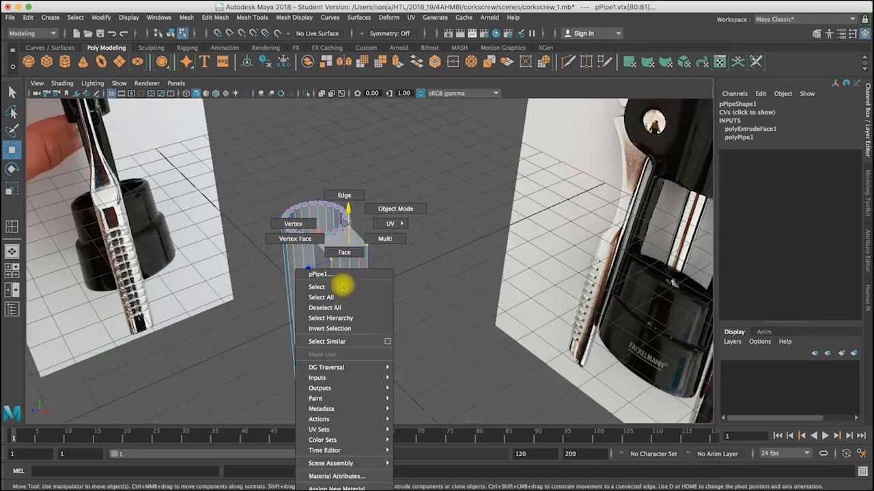
pyautogui.keyDown('alt'); pyautogui.moveTo(344, 266); pyautogui.dragTo(338, 299); pyautogui.keyUp('alt')
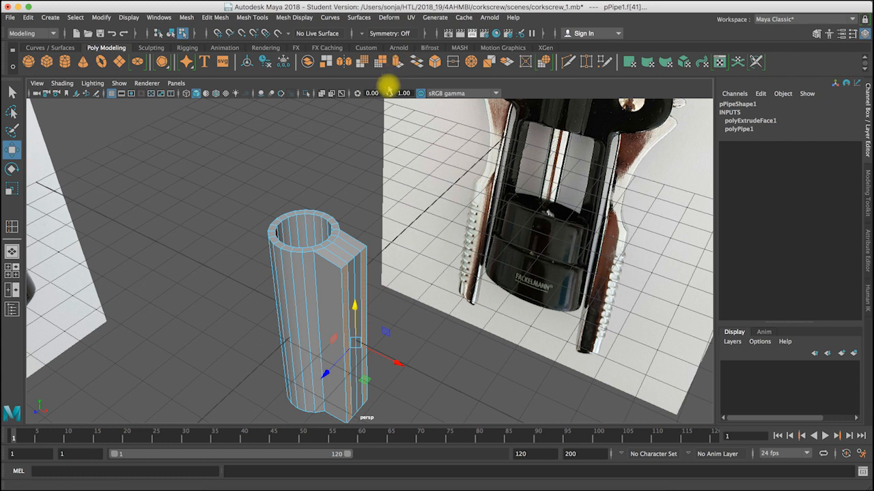
pyautogui.click(397, 62)
pyautogui.moveTo(396, 350); pyautogui.dragTo(479, 374)
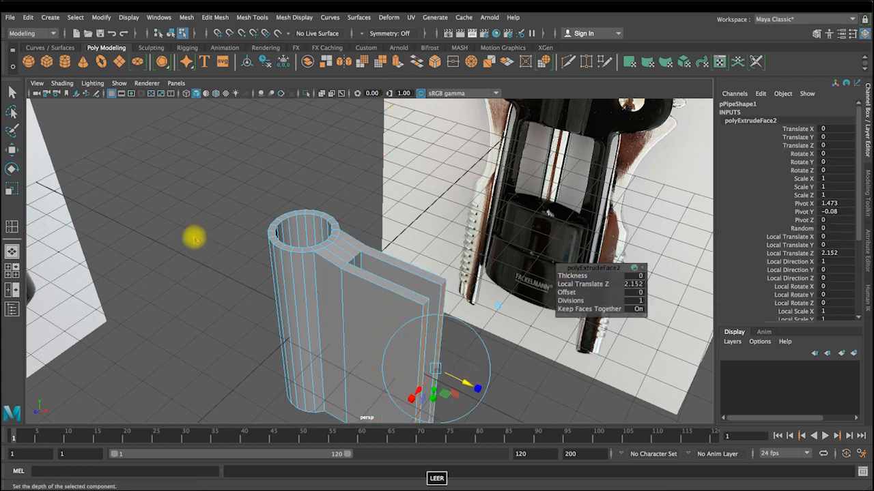
# Shorten the prong extrusion to a Local Translate Z of about 1.251 against the front reference
pyautogui.press('space')
pyautogui.keyDown('alt'); pyautogui.moveTo(266, 320); pyautogui.dragTo(294, 340, button='right'); pyautogui.keyUp('alt')
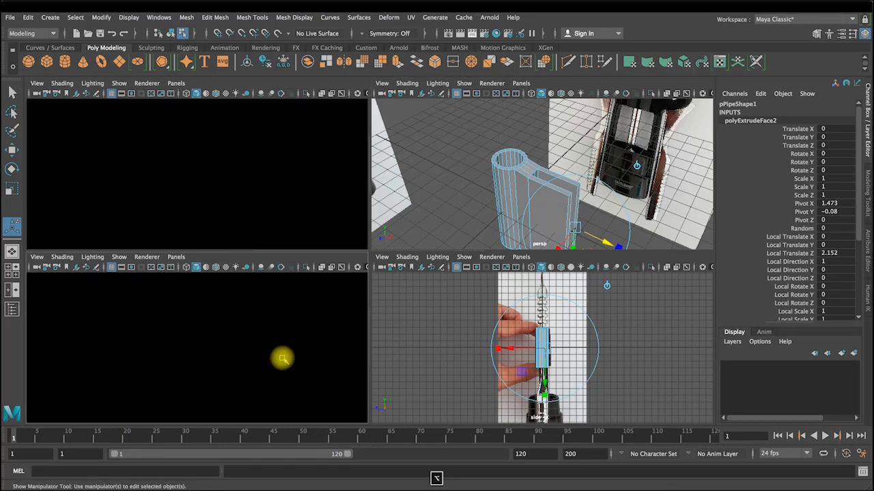
pyautogui.moveTo(280, 354); pyautogui.dragTo(276, 351)
# Frame the model in the side view and turn on X-Ray shading there to see the reference through it
pyautogui.keyDown('alt'); pyautogui.moveTo(581, 184); pyautogui.dragTo(549, 199); pyautogui.keyUp('alt')
pyautogui.keyDown('alt'); pyautogui.moveTo(456, 149); pyautogui.dragTo(417, 108); pyautogui.keyUp('alt')
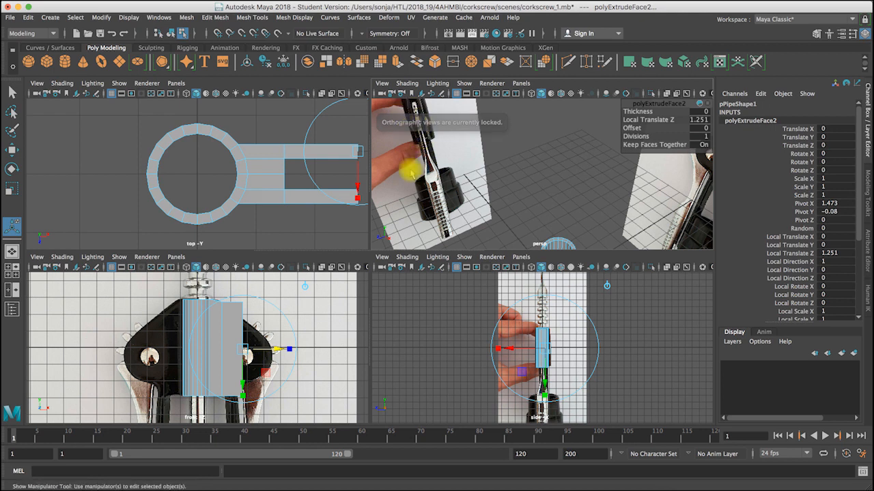
pyautogui.keyDown('alt'); pyautogui.moveTo(562, 346); pyautogui.dragTo(672, 362, button='right'); pyautogui.keyUp('alt')
pyautogui.press('f')
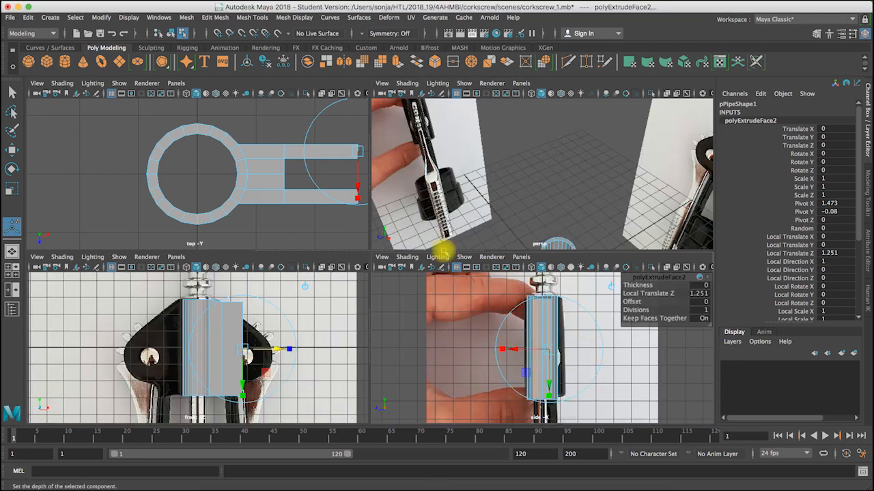
pyautogui.click(379, 258)
pyautogui.moveTo(399, 335)
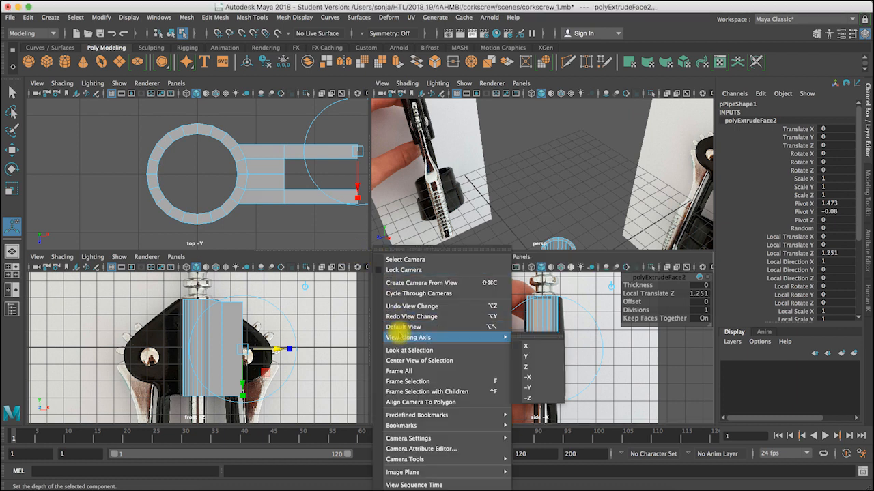
pyautogui.click(566, 255)
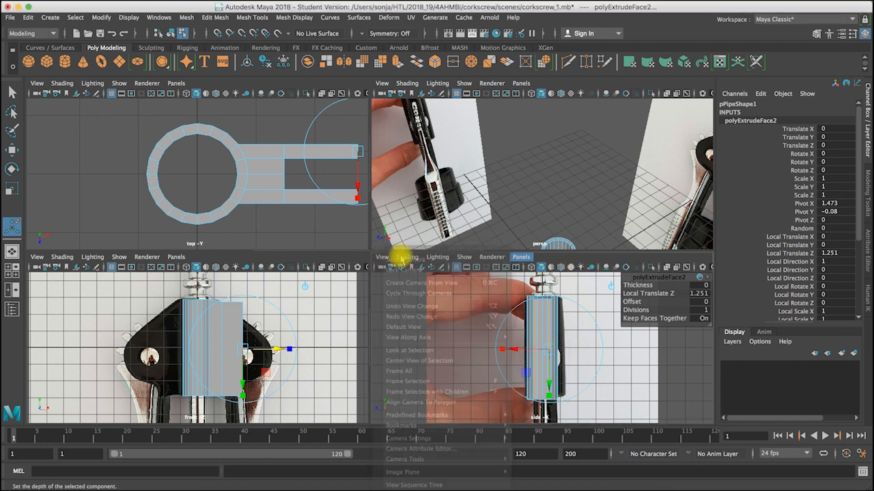
pyautogui.click(408, 257)
pyautogui.click(430, 361)
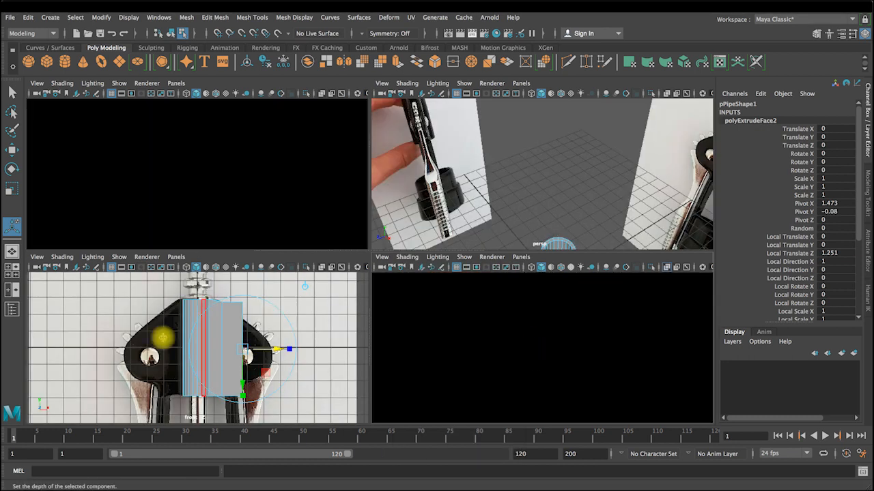
# Move the prongs' top end vertices down and bottom end vertices up to about Y -2.188, following the body's outline
pyautogui.moveTo(232, 312); pyautogui.dragTo(183, 226, button='right')
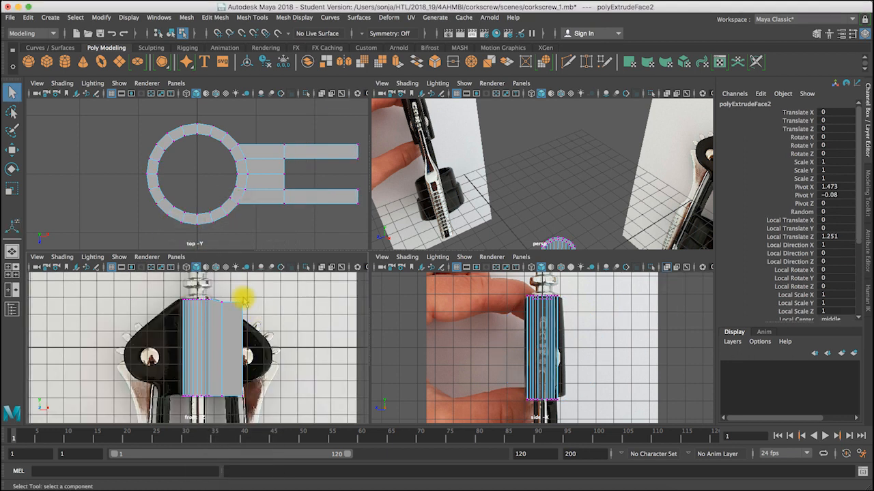
pyautogui.press('w')
pyautogui.moveTo(241, 306); pyautogui.dragTo(244, 279)
pyautogui.moveTo(243, 280)
pyautogui.mouseDown(button='middle')
pyautogui.moveTo(242, 303)
pyautogui.moveTo(244, 293)
pyautogui.mouseUp(button='middle')
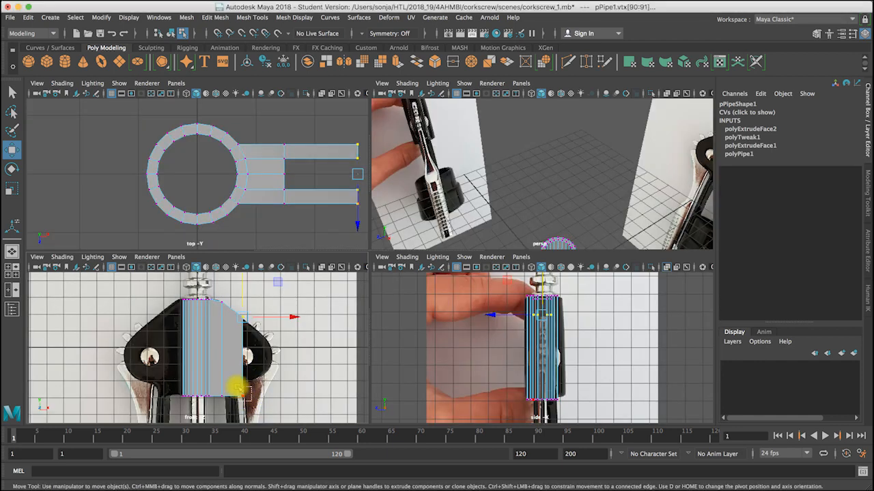
pyautogui.moveTo(238, 387); pyautogui.dragTo(251, 401)
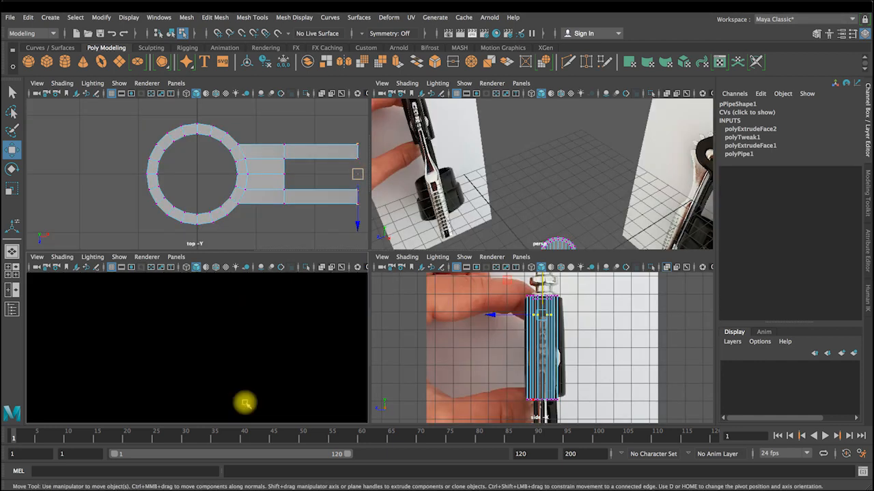
pyautogui.moveTo(242, 343); pyautogui.dragTo(240, 383)
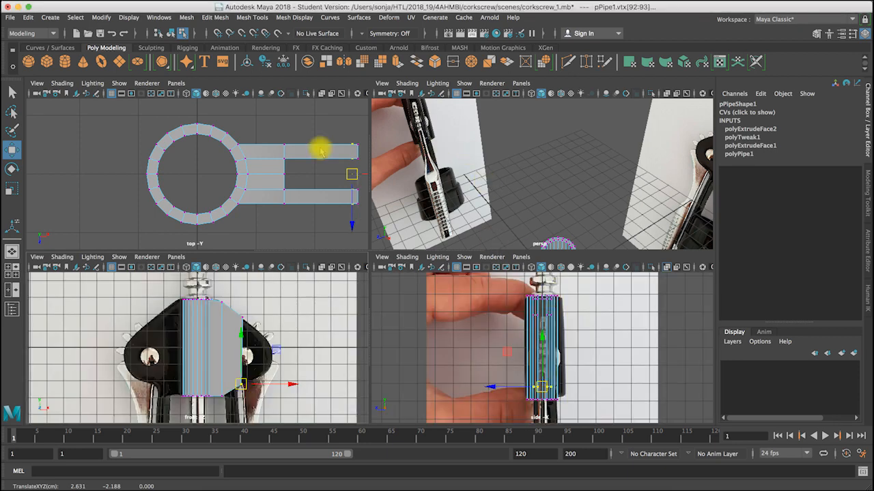
# Extrude the two end faces of the prongs farther outward along X toward the body's rounded edge
pyautogui.keyDown('alt'); pyautogui.moveTo(611, 205); pyautogui.dragTo(540, 128); pyautogui.keyUp('alt')
pyautogui.keyDown('alt'); pyautogui.moveTo(541, 130); pyautogui.dragTo(521, 110, button='middle'); pyautogui.keyUp('alt')
pyautogui.keyDown('alt'); pyautogui.moveTo(521, 109); pyautogui.dragTo(668, 164, button='right'); pyautogui.keyUp('alt')
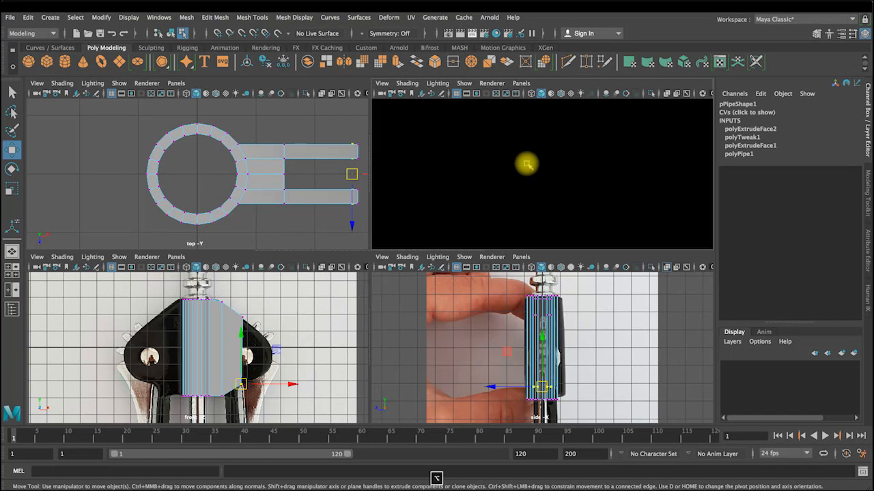
pyautogui.rightClick(521, 165)
pyautogui.click(520, 193)
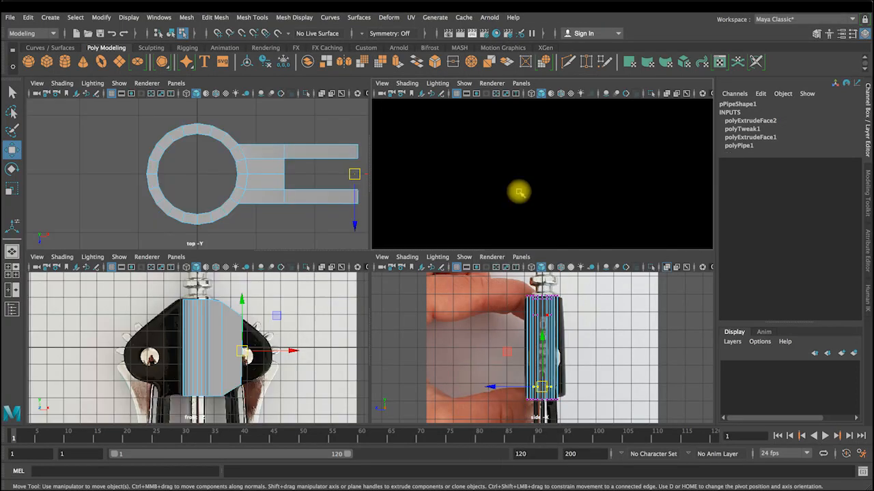
pyautogui.click(501, 189)
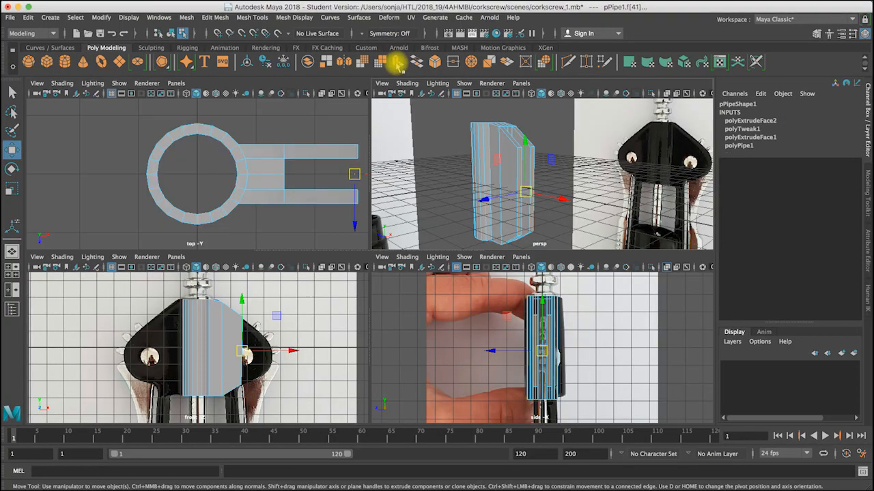
pyautogui.click(397, 63)
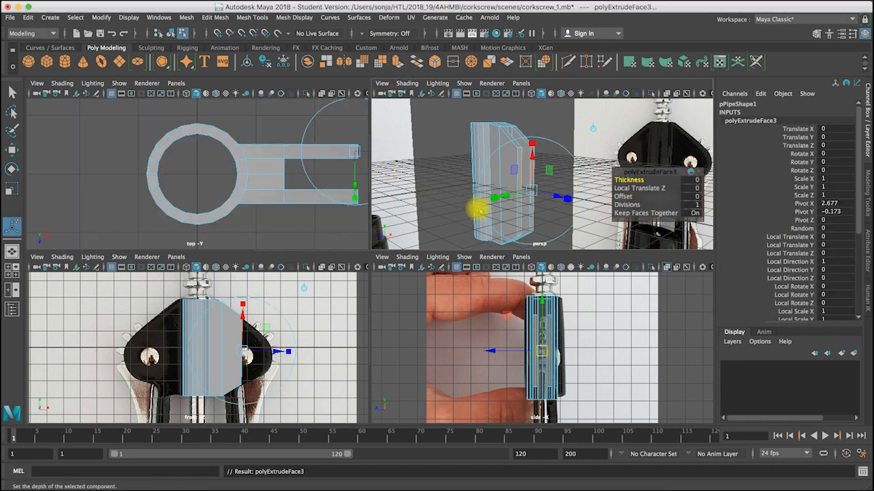
pyautogui.moveTo(541, 200); pyautogui.dragTo(572, 200)
pyautogui.press('e')
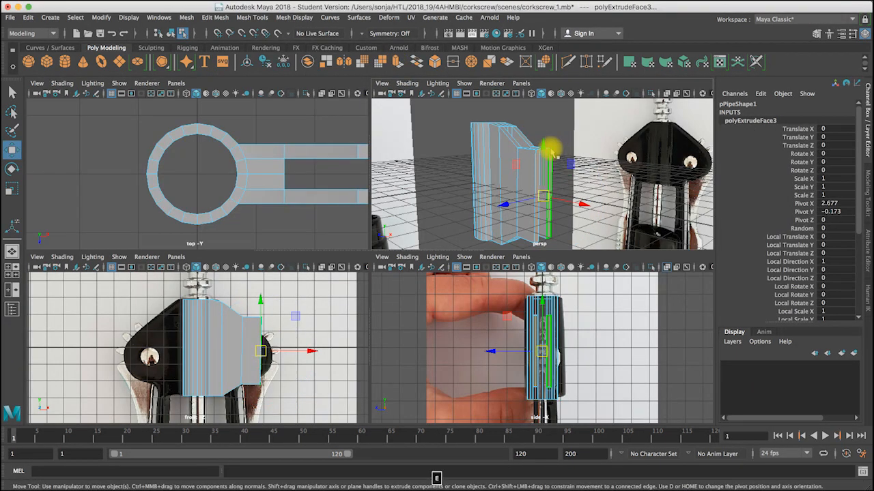
# Shorten the extruded end faces vertically and lower them slightly so the prongs taper along the body's outline
pyautogui.moveTo(546, 145); pyautogui.dragTo(546, 168)
pyautogui.press('w')
pyautogui.moveTo(260, 308); pyautogui.dragTo(260, 310)
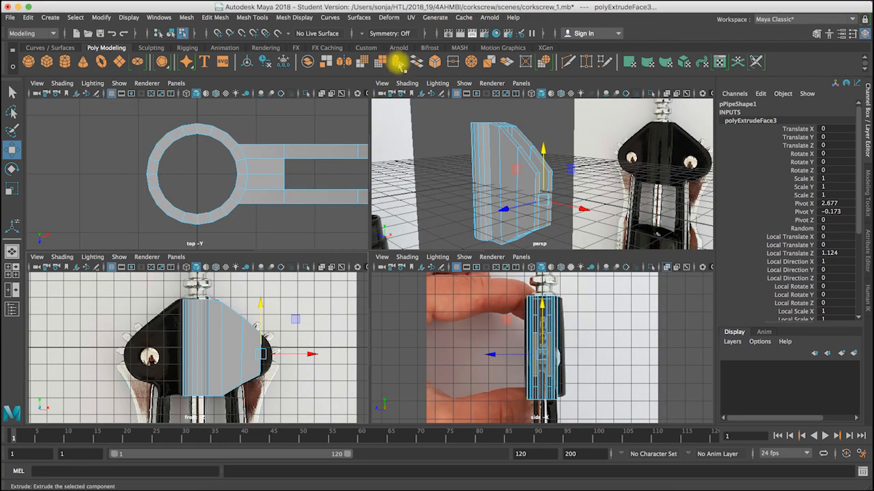
# Extrude the prongs' end faces again outward to about X 4.671 and fit them vertically to the body's rounded tip
pyautogui.click(398, 63)
pyautogui.press('w')
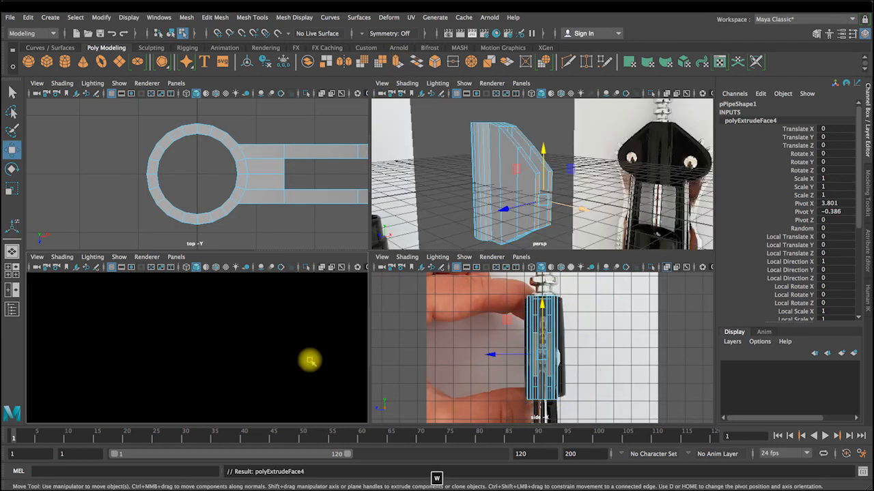
pyautogui.moveTo(314, 357); pyautogui.dragTo(323, 357)
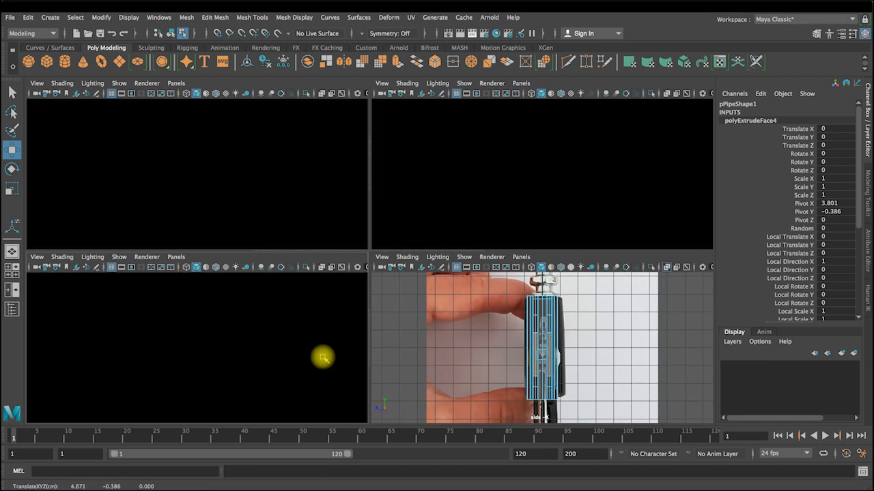
pyautogui.moveTo(276, 302)
pyautogui.mouseDown()
pyautogui.moveTo(271, 336)
pyautogui.moveTo(273, 311)
pyautogui.mouseUp()
pyautogui.press('w')
# Delete the pipe faces on the negative X side of the centre line, then check the remaining half with the smooth preview
pyautogui.moveTo(512, 165)
pyautogui.keyDown('alt'); pyautogui.mouseDown()
pyautogui.moveTo(523, 181)
pyautogui.moveTo(515, 198)
pyautogui.moveTo(468, 171)
pyautogui.moveTo(471, 214)
pyautogui.moveTo(533, 179)
pyautogui.moveTo(511, 191)
pyautogui.moveTo(517, 174)
pyautogui.mouseUp(); pyautogui.keyUp('alt')
pyautogui.press('1')
pyautogui.moveTo(515, 175); pyautogui.dragTo(135, 112, button='right')
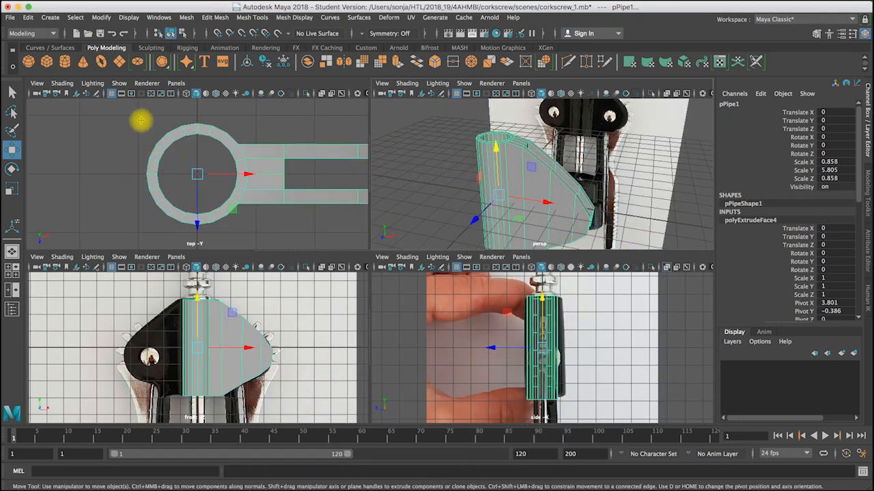
pyautogui.moveTo(179, 135); pyautogui.dragTo(177, 162, button='right')
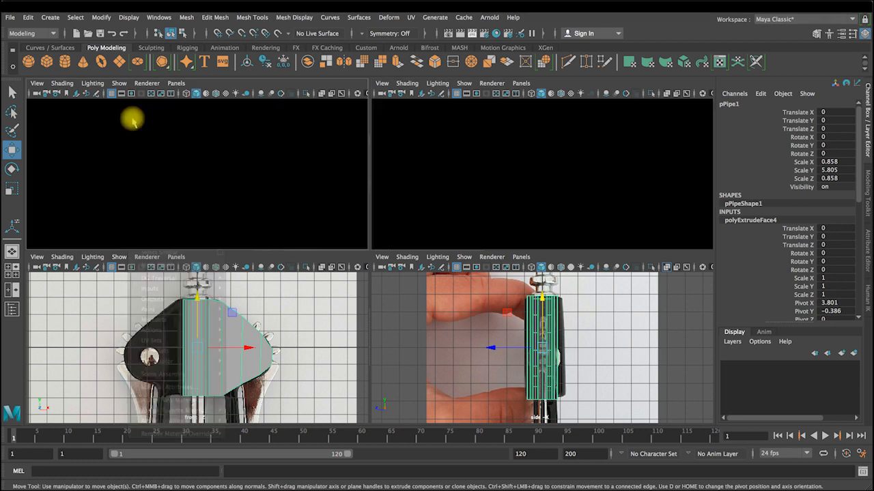
pyautogui.moveTo(127, 113); pyautogui.dragTo(195, 240)
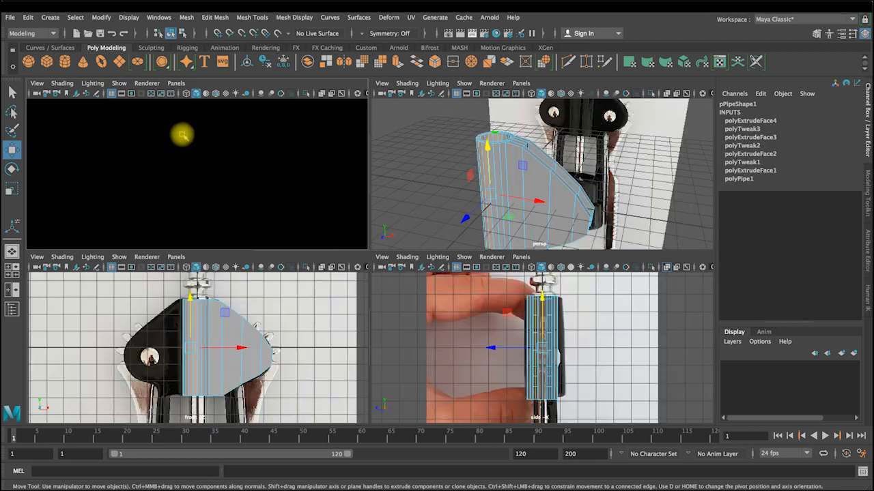
pyautogui.press('BackSpace')
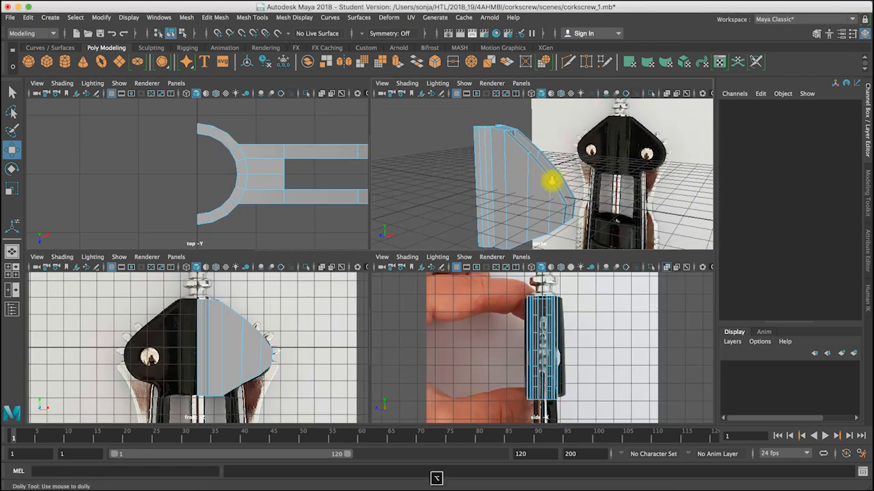
pyautogui.keyDown('alt'); pyautogui.moveTo(532, 168); pyautogui.dragTo(276, 184); pyautogui.keyUp('alt')
pyautogui.press('3')
pyautogui.press('1')
# Insert four edge loops lengthwise along the side edges of both prongs in the enlarged perspective view and preview them smoothed
pyautogui.press('space')
pyautogui.click(252, 17)
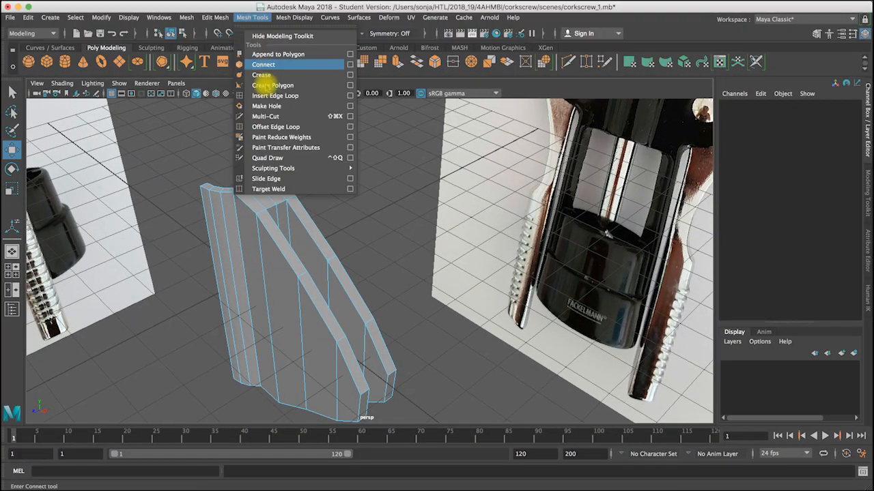
pyautogui.click(264, 96)
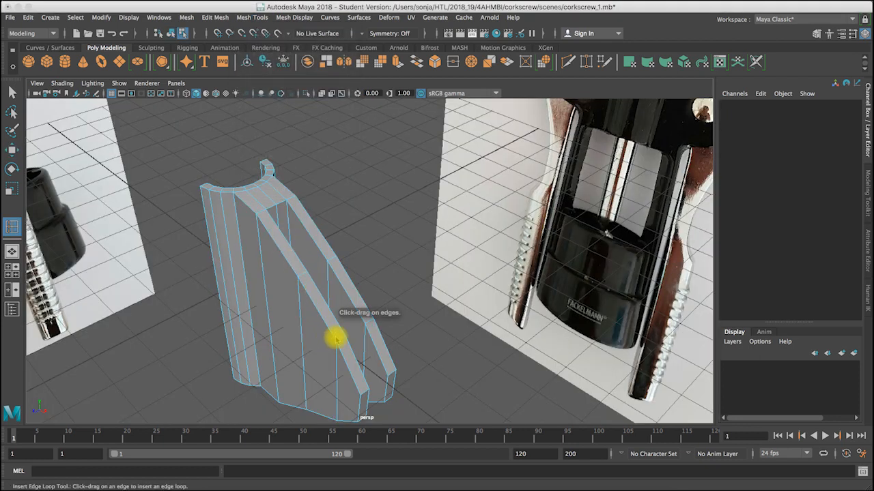
pyautogui.moveTo(342, 340); pyautogui.dragTo(343, 343)
pyautogui.click(364, 323)
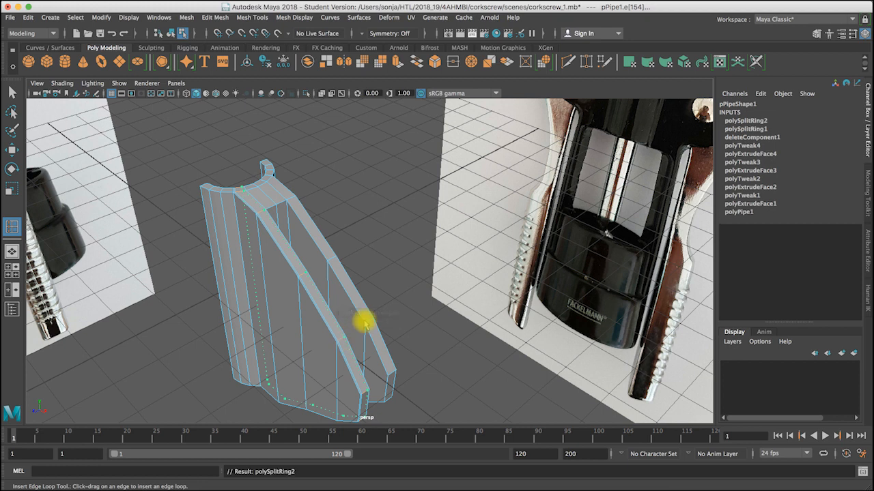
pyautogui.moveTo(366, 326); pyautogui.dragTo(371, 321)
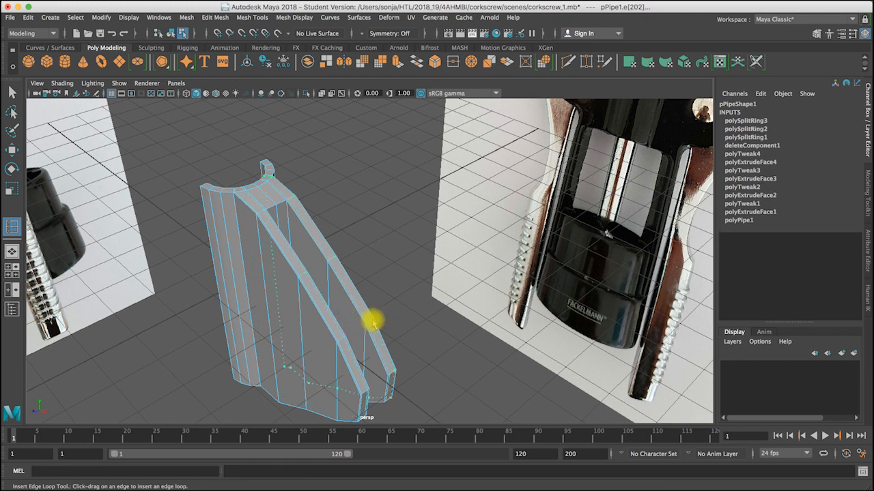
pyautogui.click(370, 322)
pyautogui.press('3')
pyautogui.keyDown('alt'); pyautogui.moveTo(404, 304); pyautogui.dragTo(142, 129); pyautogui.keyUp('alt')
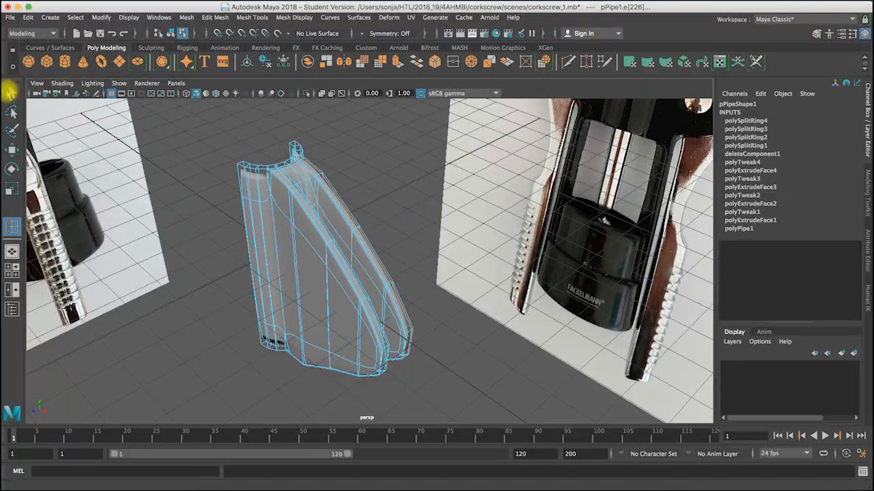
# Turn off the smooth preview and insert four more edge loops around the half-pipe wall near its rims
pyautogui.keyDown('alt'); pyautogui.moveTo(347, 221); pyautogui.dragTo(404, 219); pyautogui.keyUp('alt')
pyautogui.press('1')
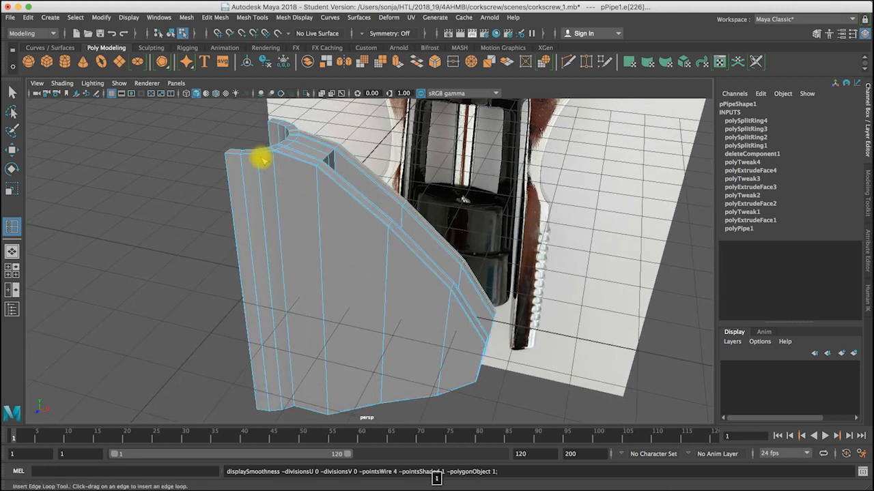
pyautogui.keyDown('alt'); pyautogui.moveTo(255, 164); pyautogui.dragTo(490, 254); pyautogui.keyUp('alt')
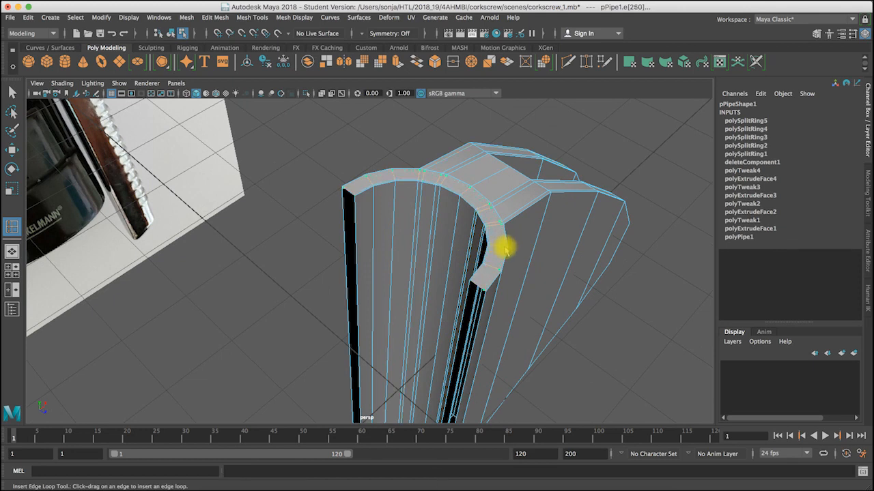
pyautogui.click(505, 249)
pyautogui.keyDown('alt'); pyautogui.moveTo(505, 302); pyautogui.dragTo(464, 206); pyautogui.keyUp('alt')
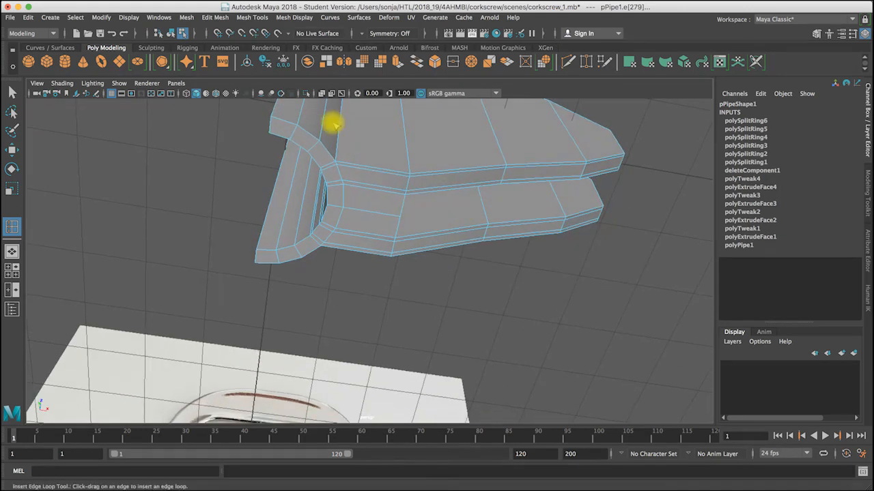
pyautogui.moveTo(292, 142); pyautogui.dragTo(297, 131)
pyautogui.click(296, 132)
# Examine the smoothed wing against the front reference and return to object mode
pyautogui.press('3')
pyautogui.keyDown('alt'); pyautogui.moveTo(344, 153); pyautogui.dragTo(372, 290); pyautogui.keyUp('alt')
pyautogui.keyDown('alt'); pyautogui.moveTo(453, 169); pyautogui.dragTo(389, 162); pyautogui.keyUp('alt')
pyautogui.moveTo(389, 162); pyautogui.dragTo(432, 144, button='right')
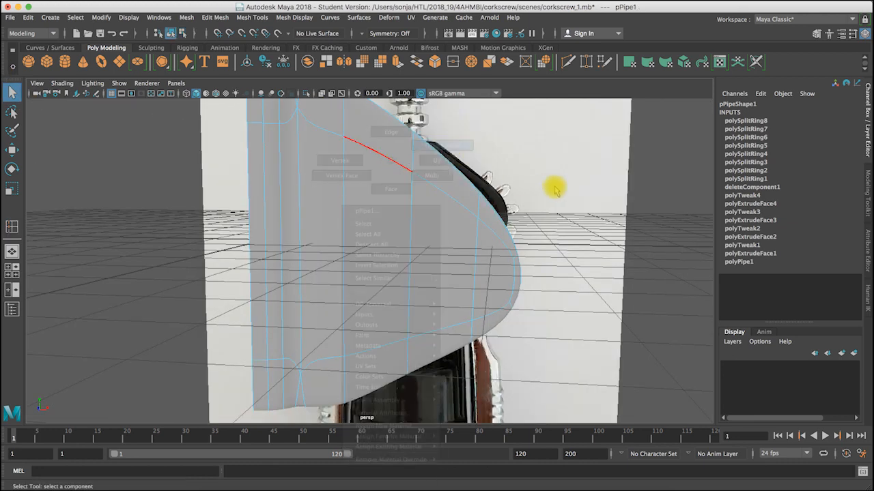
pyautogui.click(453, 162)
pyautogui.keyDown('alt'); pyautogui.moveTo(370, 242); pyautogui.dragTo(326, 266); pyautogui.keyUp('alt')
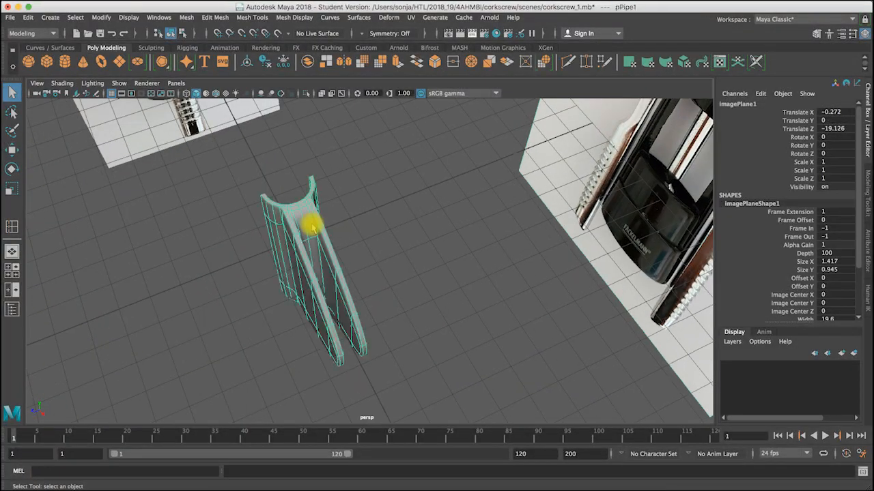
# Turn off the smooth preview and insert two edge loops down the fork's inner wall, one near each corner of the gap
pyautogui.press('1')
pyautogui.keyDown('alt'); pyautogui.moveTo(293, 228); pyautogui.dragTo(327, 164); pyautogui.keyUp('alt')
pyautogui.scroll(5, 285, 219)
pyautogui.keyDown('alt'); pyautogui.moveTo(327, 164); pyautogui.dragTo(364, 178, button='middle'); pyautogui.keyUp('alt')
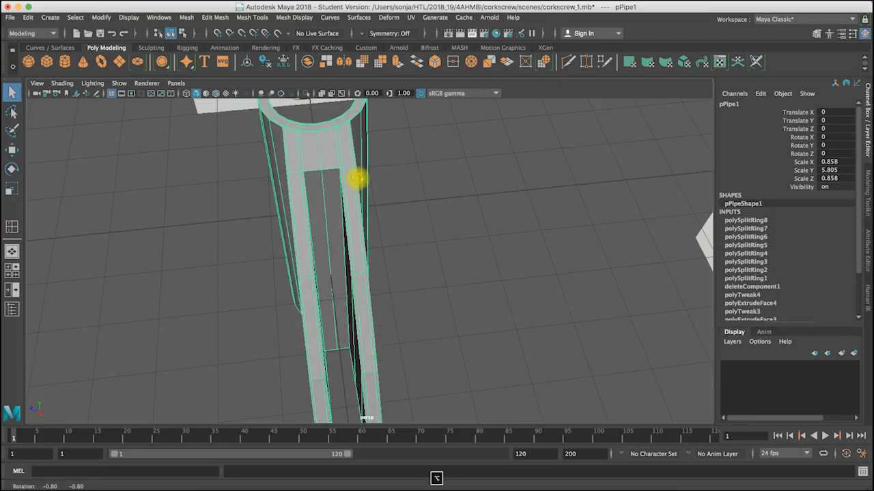
pyautogui.keyDown('alt'); pyautogui.moveTo(357, 178); pyautogui.dragTo(452, 183, button='right'); pyautogui.keyUp('alt')
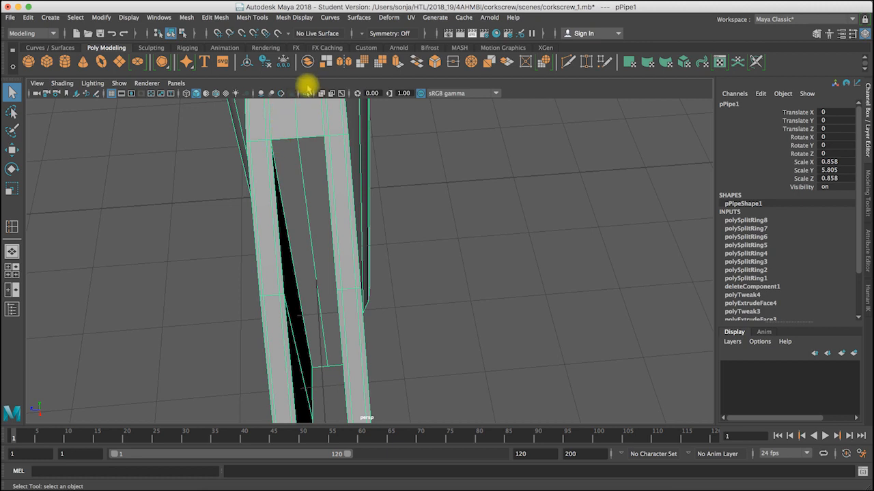
pyautogui.click(252, 17)
pyautogui.click(275, 96)
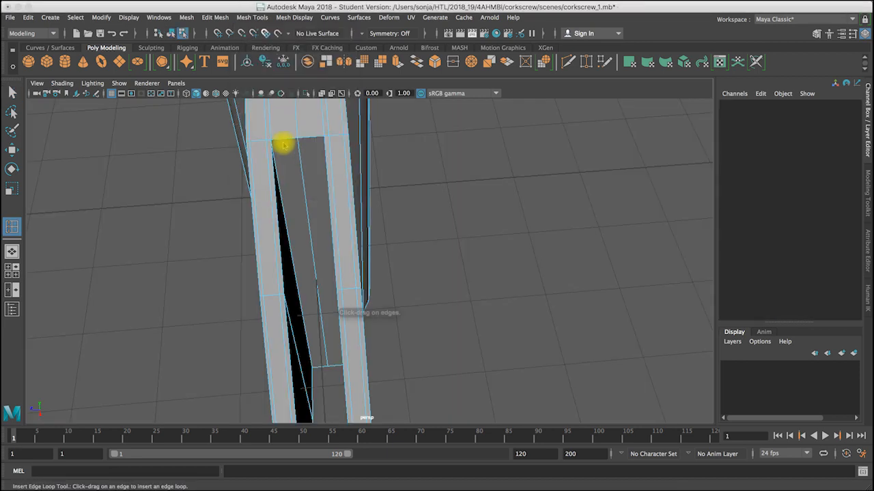
pyautogui.click(279, 143)
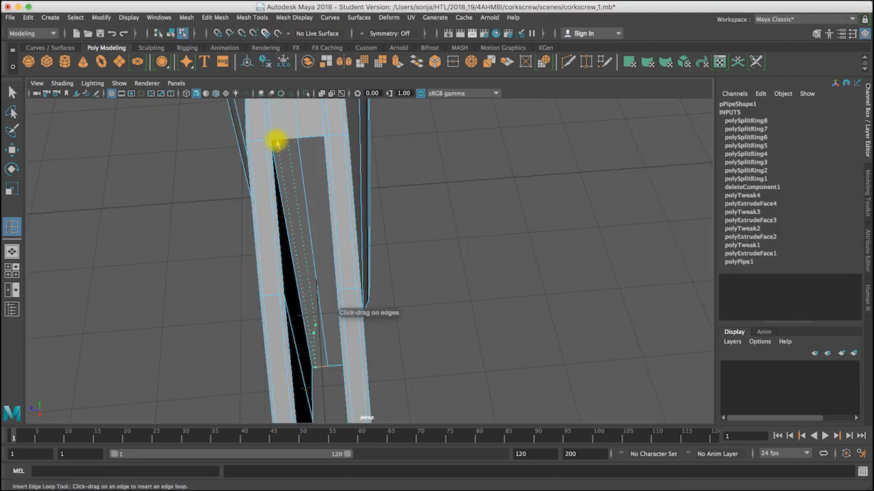
pyautogui.click(319, 139)
# Try inserting another edge loop near the middle of the fork's inner wall, and undo it
pyautogui.moveTo(307, 139)
pyautogui.keyDown('alt'); pyautogui.mouseDown()
pyautogui.moveTo(314, 135)
pyautogui.moveTo(305, 142)
pyautogui.mouseUp(); pyautogui.keyUp('alt')
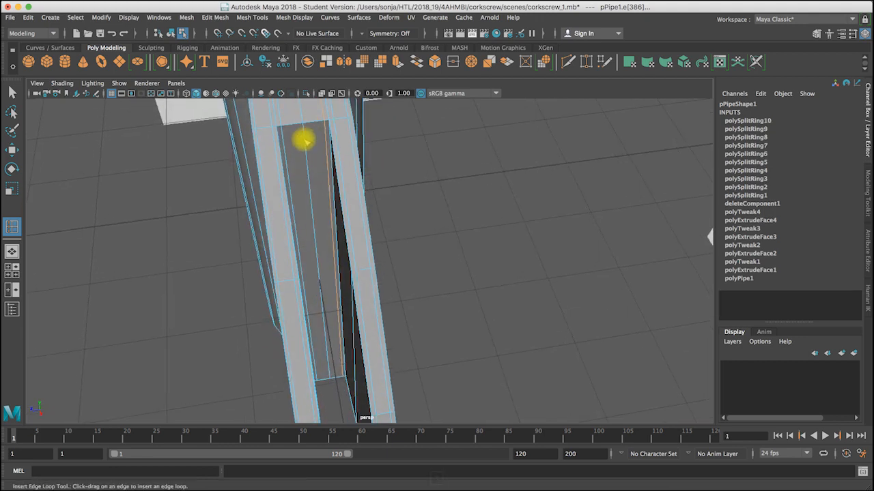
pyautogui.click(303, 128)
pyautogui.keyDown('alt'); pyautogui.moveTo(303, 129); pyautogui.dragTo(388, 179); pyautogui.keyUp('alt')
pyautogui.press('super+z')
# Show the wing with the smooth preview and leave the edge loop tool for object mode with nothing selected
pyautogui.press('3')
pyautogui.click(12, 90)
pyautogui.moveTo(348, 189); pyautogui.dragTo(409, 173, button='right')
pyautogui.keyDown('alt'); pyautogui.moveTo(498, 218); pyautogui.dragTo(376, 253); pyautogui.keyUp('alt')
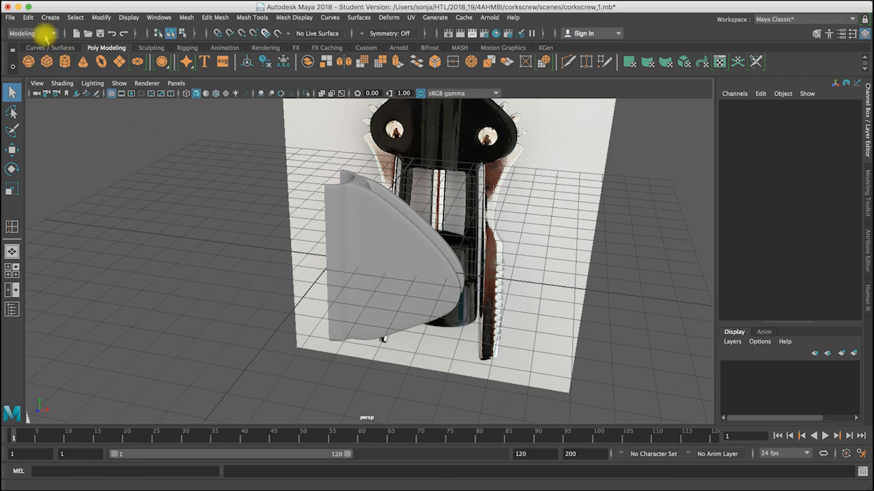
# Save the scene under its current name, accepting the student version notice
pyautogui.click(11, 18)
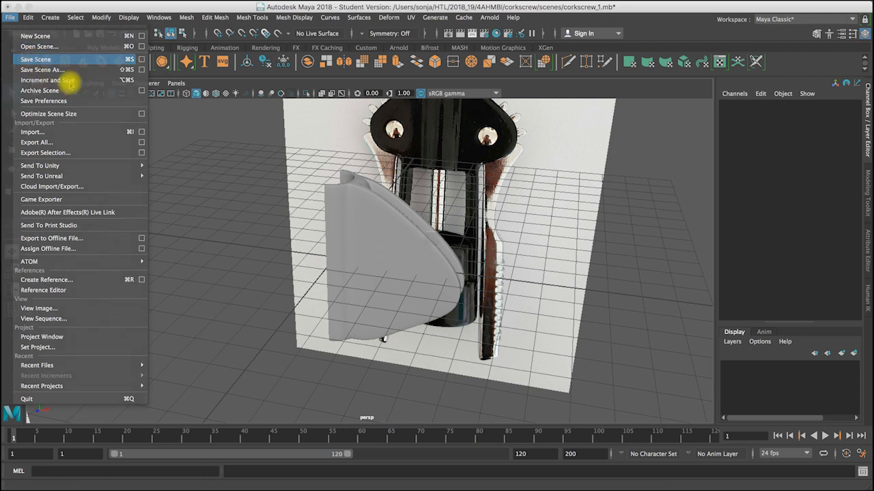
pyautogui.click(31, 59)
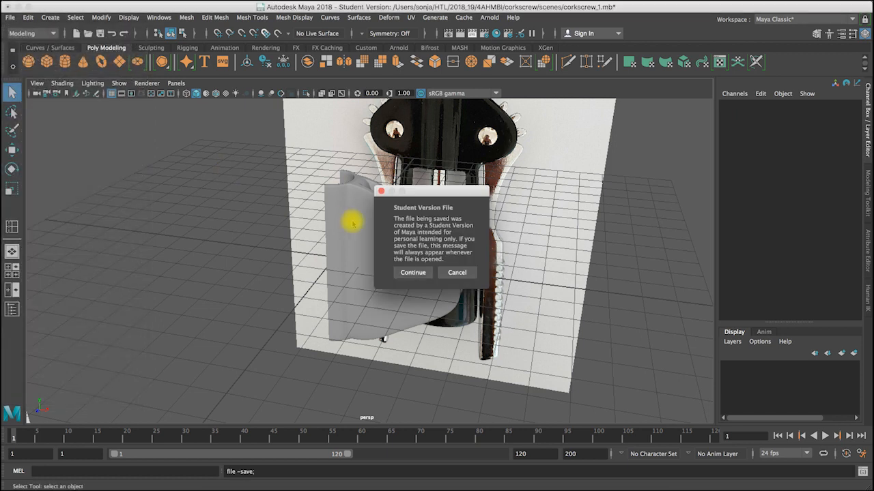
pyautogui.click(412, 272)
# Create a second polygon pipe, move it down to Translate Y -7.14 and scale it uniformly to 3.245
pyautogui.keyDown('alt'); pyautogui.moveTo(436, 305); pyautogui.dragTo(419, 297); pyautogui.keyUp('alt')
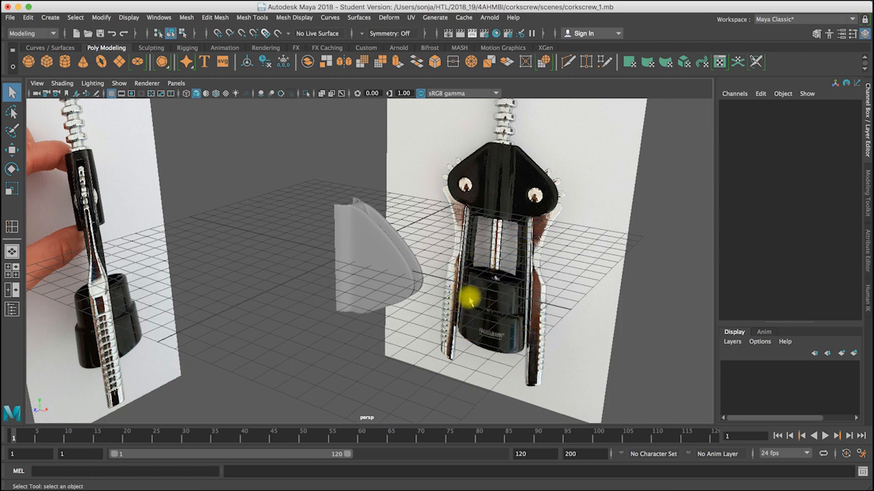
pyautogui.click(71, 21)
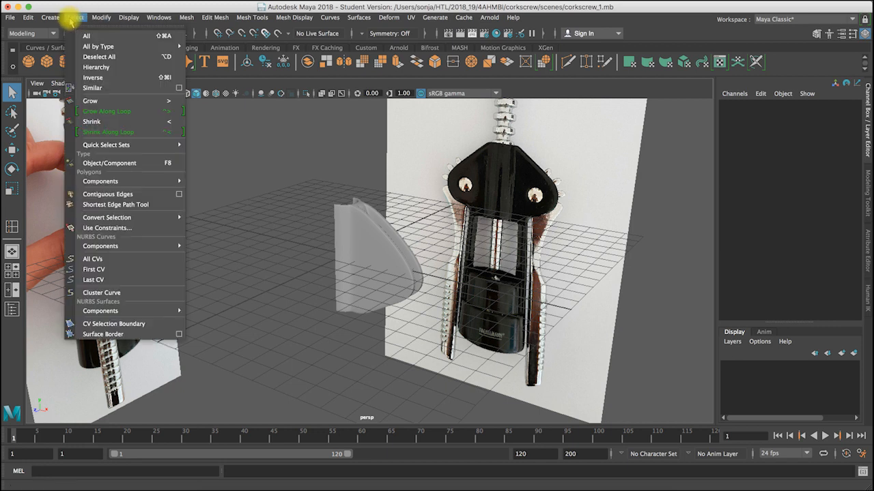
pyautogui.moveTo(50, 17)
pyautogui.moveTo(71, 55)
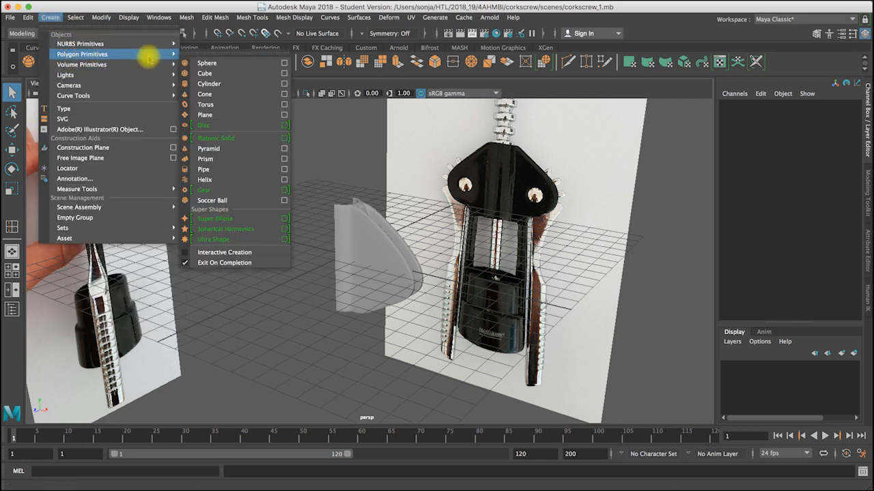
pyautogui.click(225, 169)
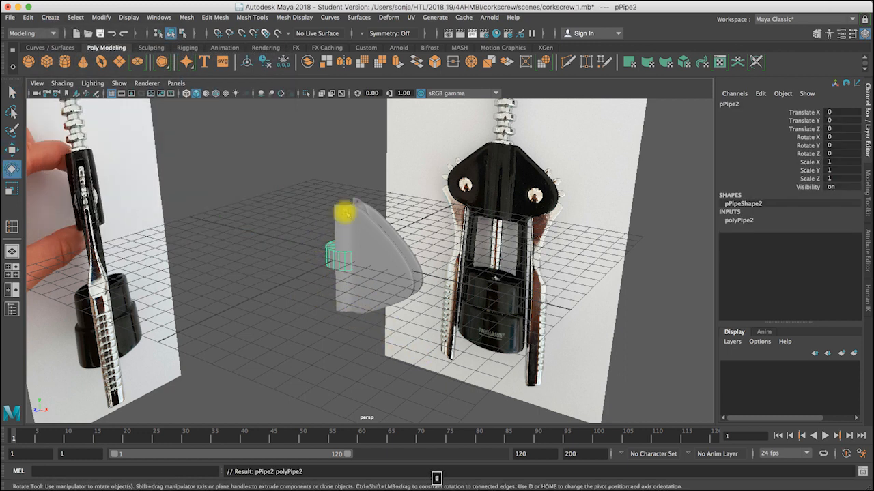
pyautogui.press('w')
pyautogui.moveTo(347, 255); pyautogui.dragTo(437, 376)
pyautogui.press('r')
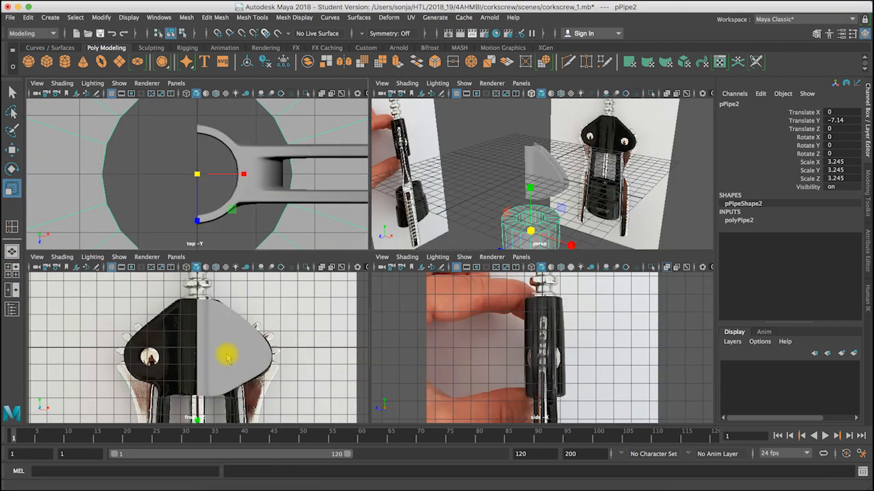
# Lower the new pipe to Translate Y -11.836 over the lower black sleeve in the front reference
pyautogui.keyDown('alt'); pyautogui.moveTo(262, 360); pyautogui.dragTo(209, 269, button='right'); pyautogui.keyUp('alt')
pyautogui.keyDown('alt'); pyautogui.moveTo(240, 349); pyautogui.dragTo(239, 337); pyautogui.keyUp('alt')
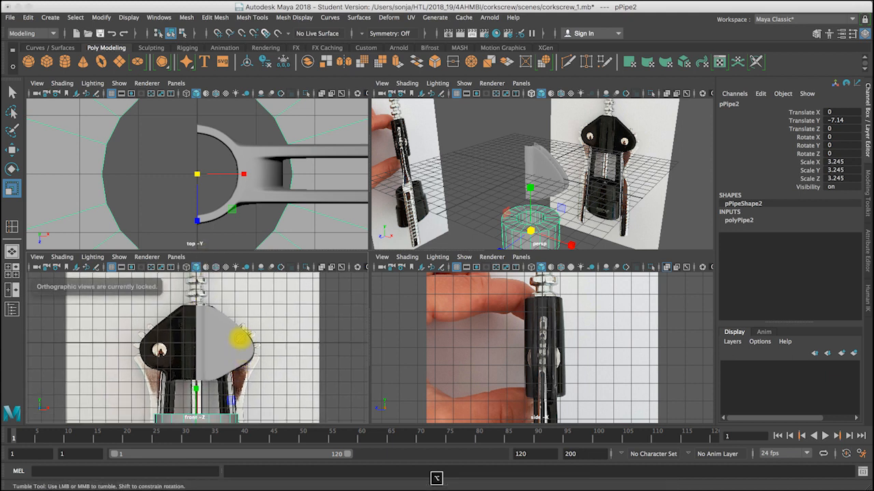
pyautogui.keyDown('alt'); pyautogui.moveTo(242, 376); pyautogui.dragTo(240, 263, button='middle'); pyautogui.keyUp('alt')
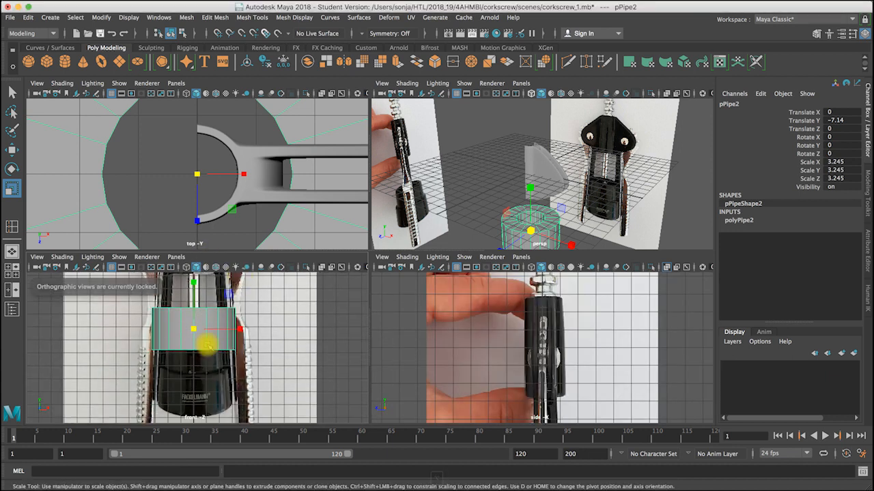
pyautogui.press('w')
pyautogui.moveTo(196, 280); pyautogui.dragTo(195, 342)
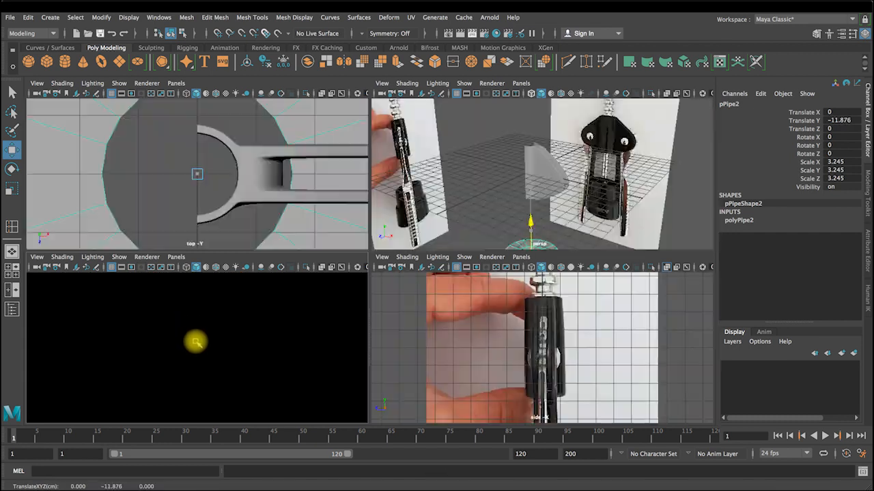
# Examine the new pipe against the lower black sleeve in the perspective and side reference views
pyautogui.press('r')
pyautogui.keyDown('alt'); pyautogui.moveTo(537, 216); pyautogui.dragTo(526, 137); pyautogui.keyUp('alt')
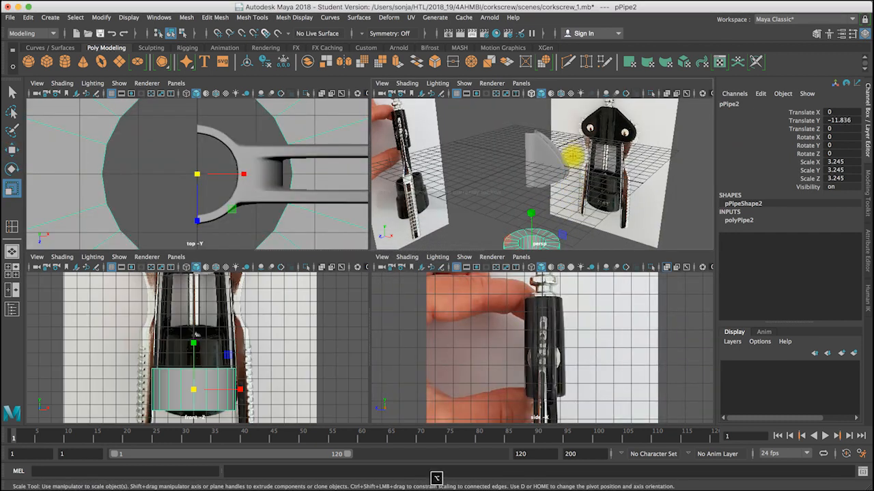
pyautogui.keyDown('alt'); pyautogui.moveTo(546, 232); pyautogui.dragTo(579, 208); pyautogui.keyUp('alt')
pyautogui.keyDown('alt'); pyautogui.scroll(-3, 581, 397); pyautogui.keyUp('alt')
pyautogui.keyDown('alt'); pyautogui.moveTo(581, 396); pyautogui.dragTo(556, 341, button='middle'); pyautogui.keyUp('alt')
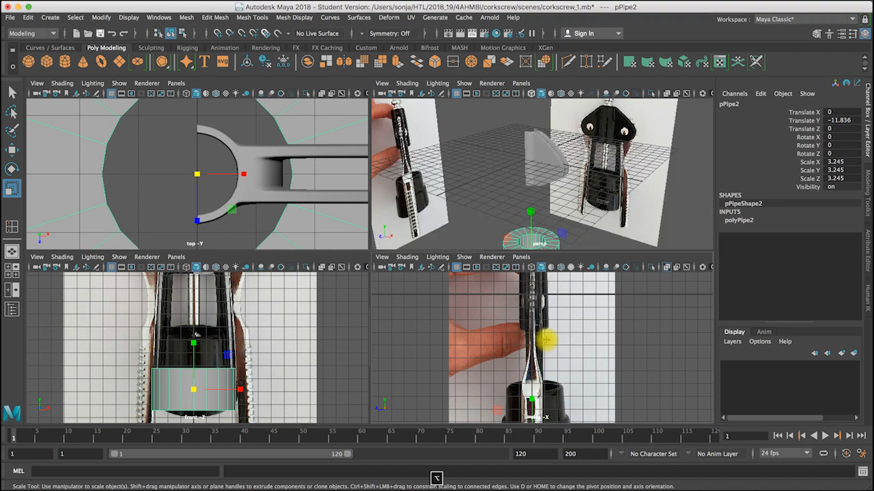
pyautogui.keyDown('alt'); pyautogui.moveTo(580, 364); pyautogui.dragTo(554, 337, button='right'); pyautogui.keyUp('alt')
pyautogui.press('w')
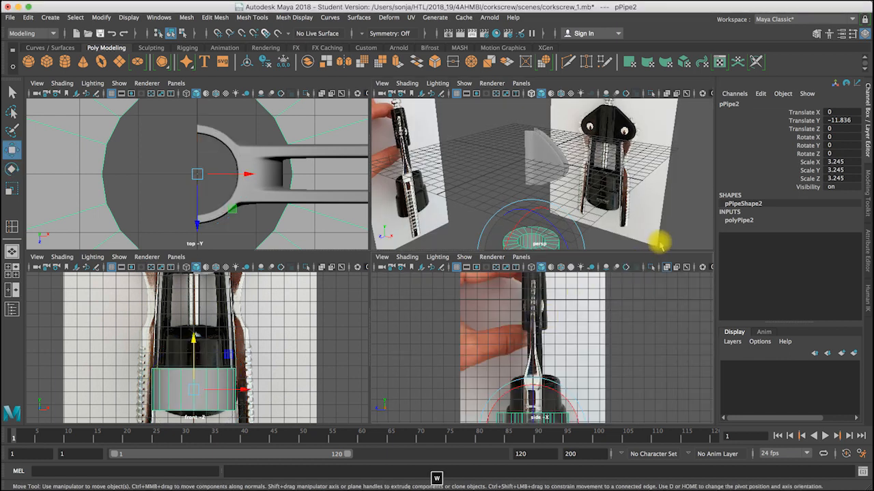
pyautogui.press('w')
# Reduce the lower pipe's wall thickness in its creation inputs, trying 0.2 and settling on 0.1
pyautogui.click(742, 220)
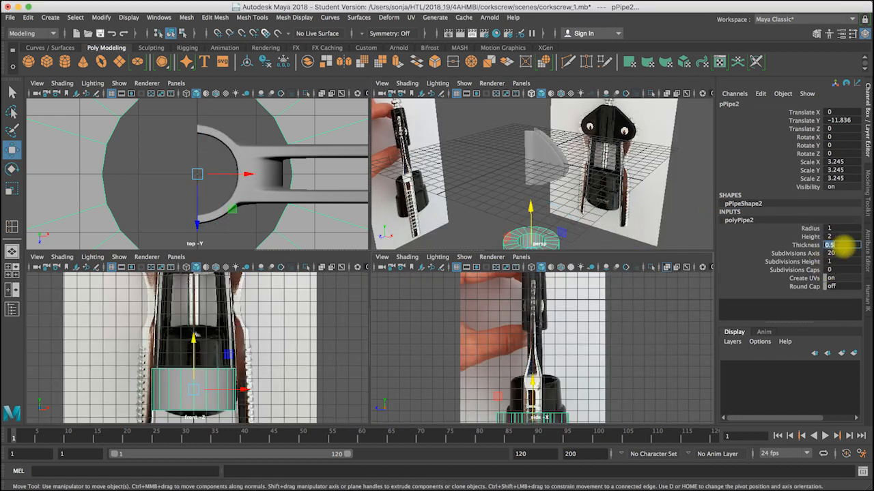
pyautogui.click(844, 246)
pyautogui.write('0.2')
pyautogui.press('Return')
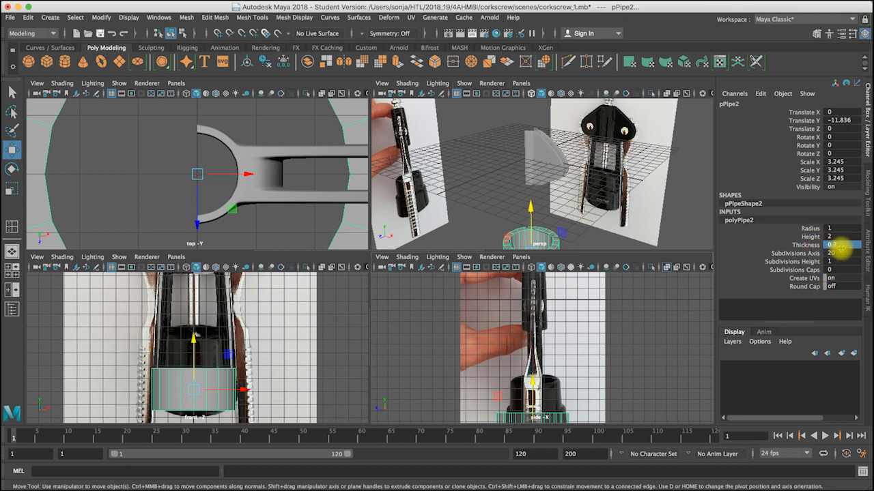
pyautogui.write('0.1')
pyautogui.press('Return')
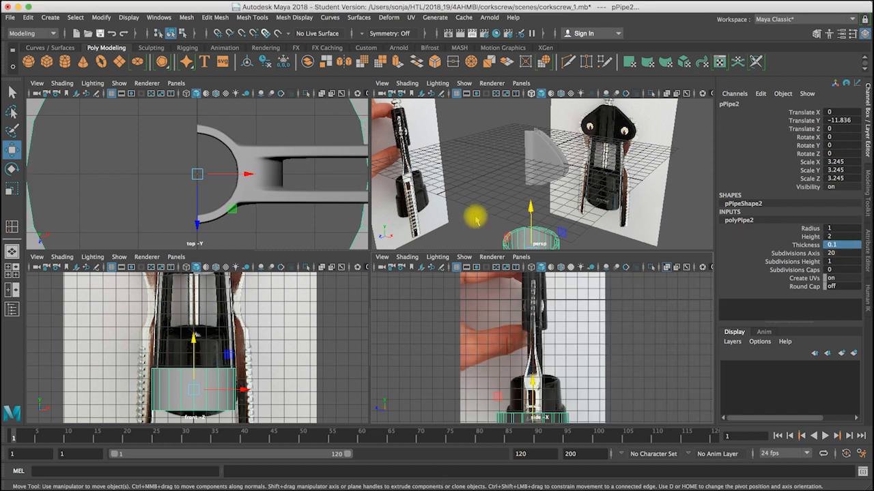
# Scale the lower pipe uniformly to 3.008 to fit the black sleeve's width in the side and front references
pyautogui.rightClick(537, 335)
pyautogui.keyDown('alt'); pyautogui.moveTo(577, 368); pyautogui.dragTo(575, 321, button='right'); pyautogui.keyUp('alt')
pyautogui.keyDown('alt'); pyautogui.moveTo(561, 362); pyautogui.dragTo(532, 333, button='middle'); pyautogui.keyUp('alt')
pyautogui.press('r')
pyautogui.keyDown('alt'); pyautogui.moveTo(532, 223); pyautogui.dragTo(573, 158); pyautogui.keyUp('alt')
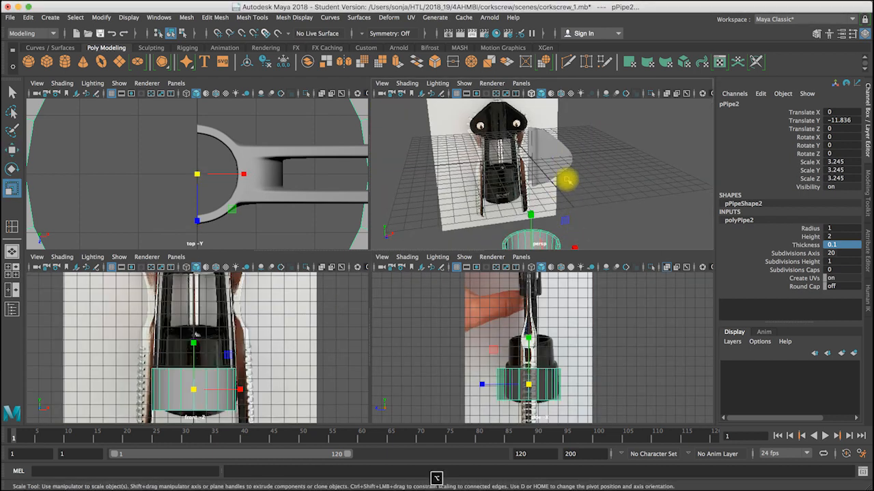
pyautogui.keyDown('alt'); pyautogui.moveTo(567, 179); pyautogui.dragTo(548, 195); pyautogui.keyUp('alt')
pyautogui.keyDown('alt'); pyautogui.moveTo(539, 240); pyautogui.dragTo(517, 225); pyautogui.keyUp('alt')
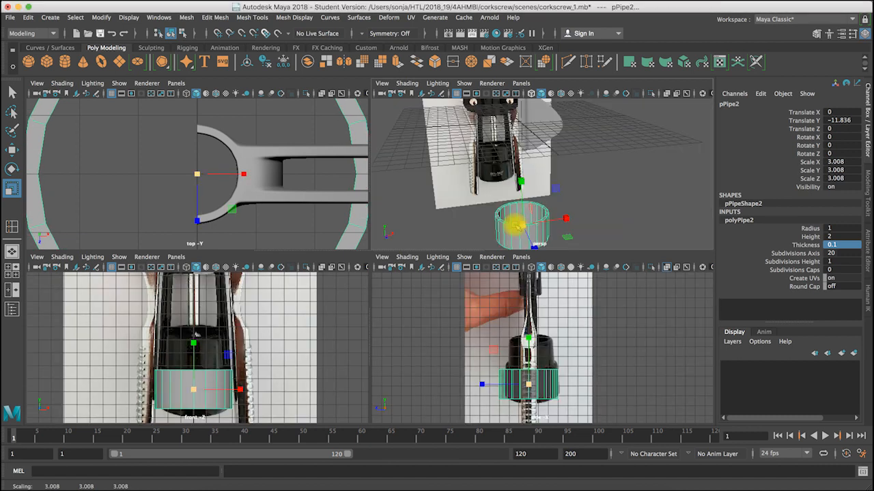
pyautogui.keyDown('alt'); pyautogui.moveTo(570, 205); pyautogui.dragTo(539, 207); pyautogui.keyUp('alt')
pyautogui.click(522, 202)
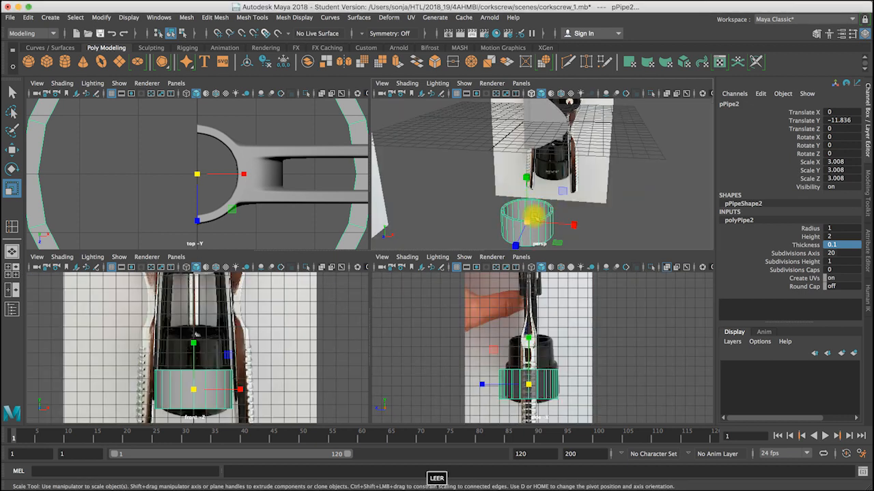
# Insert an edge loop around the pipe's inner wall just below the top rim and leave the edge loop tool
pyautogui.press('space')
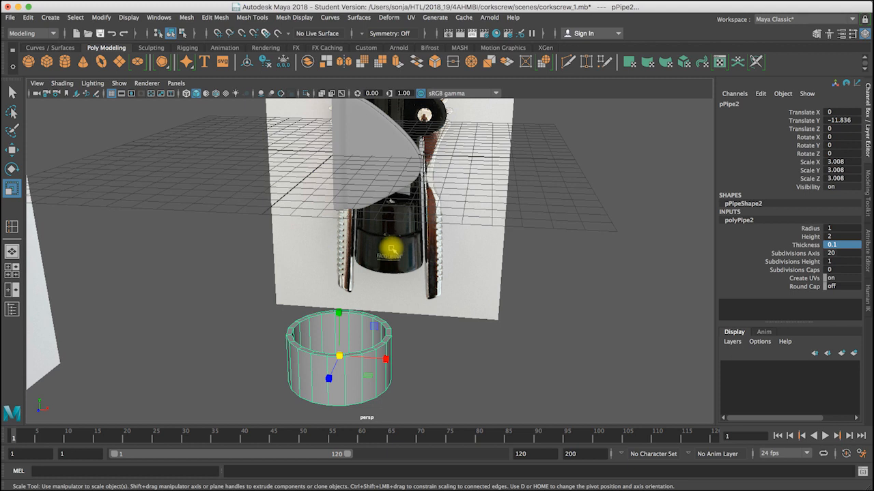
pyautogui.moveTo(449, 209)
pyautogui.keyDown('alt'); pyautogui.mouseDown()
pyautogui.moveTo(460, 191)
pyautogui.moveTo(445, 195)
pyautogui.mouseUp(); pyautogui.keyUp('alt')
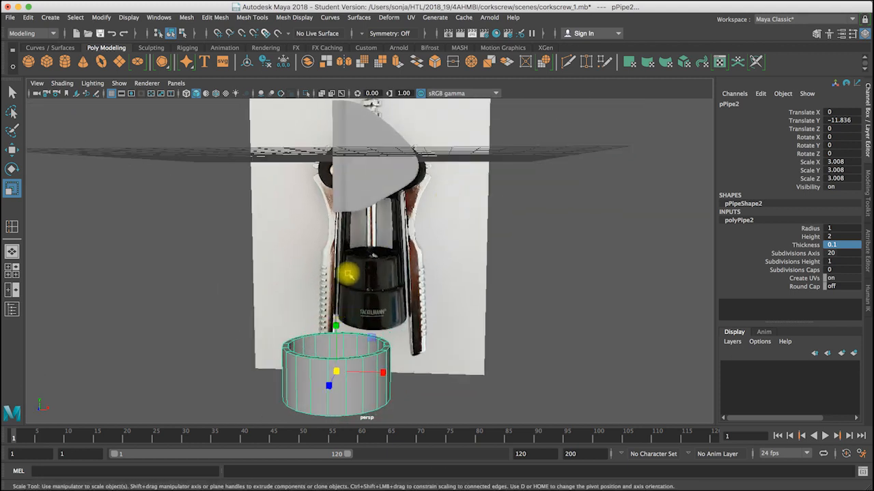
pyautogui.keyDown('alt'); pyautogui.moveTo(353, 275); pyautogui.dragTo(356, 309); pyautogui.keyUp('alt')
pyautogui.keyDown('alt'); pyautogui.moveTo(356, 309); pyautogui.dragTo(420, 339, button='right'); pyautogui.keyUp('alt')
pyautogui.keyDown('alt'); pyautogui.moveTo(393, 320); pyautogui.dragTo(386, 361); pyautogui.keyUp('alt')
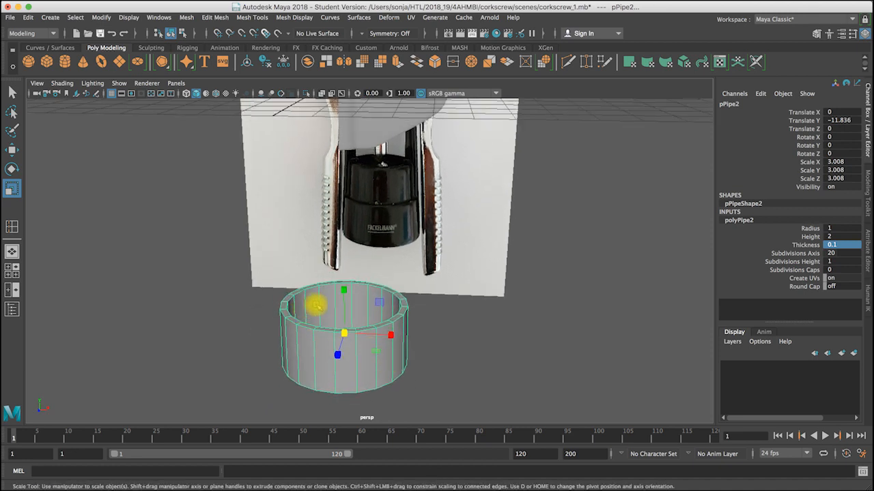
pyautogui.rightClick(311, 303)
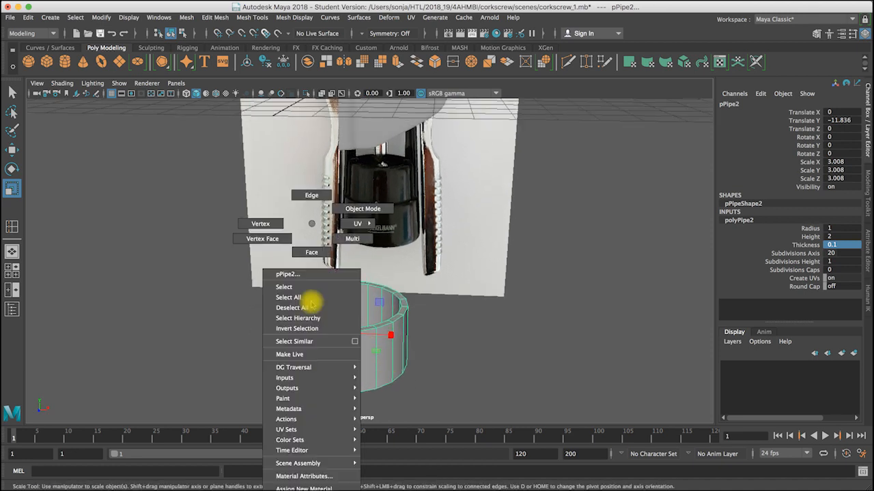
pyautogui.moveTo(311, 303); pyautogui.dragTo(345, 214, button='right')
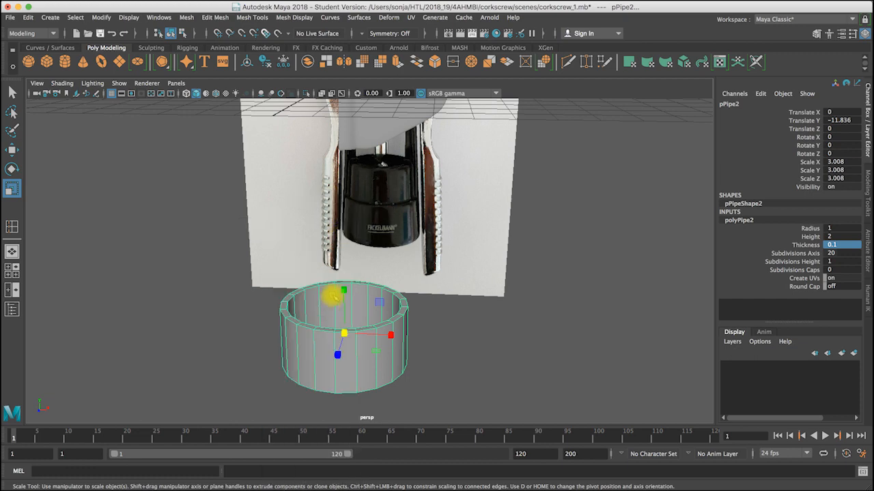
pyautogui.moveTo(315, 300); pyautogui.dragTo(312, 273, button='right')
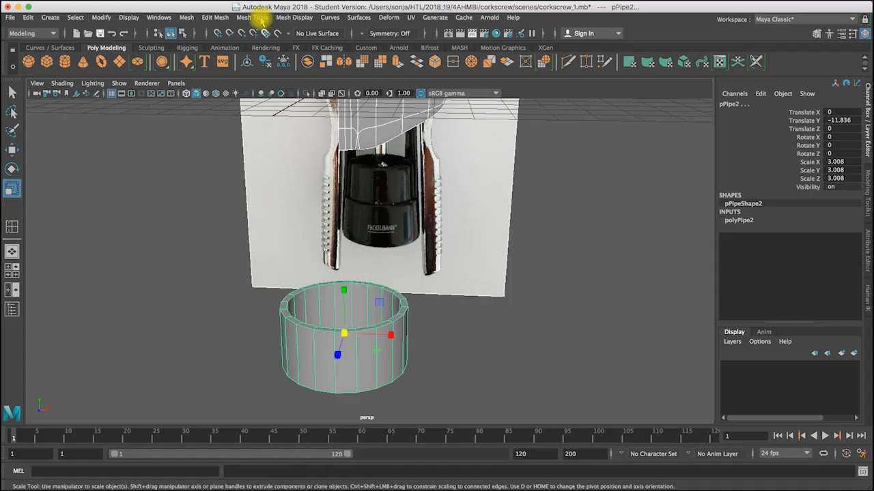
pyautogui.click(253, 18)
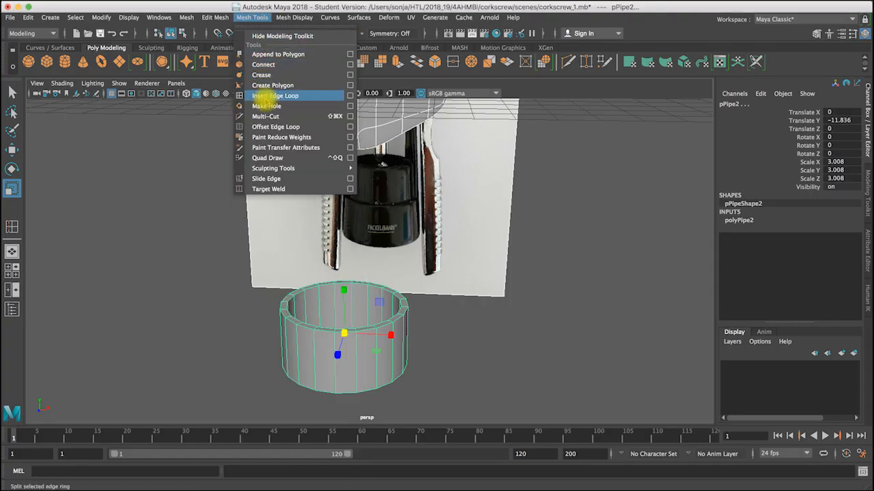
pyautogui.click(269, 95)
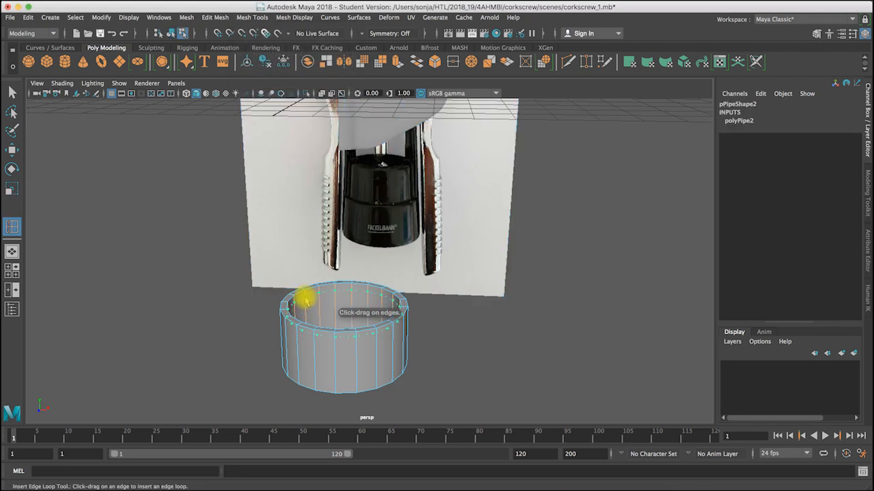
pyautogui.click(306, 301)
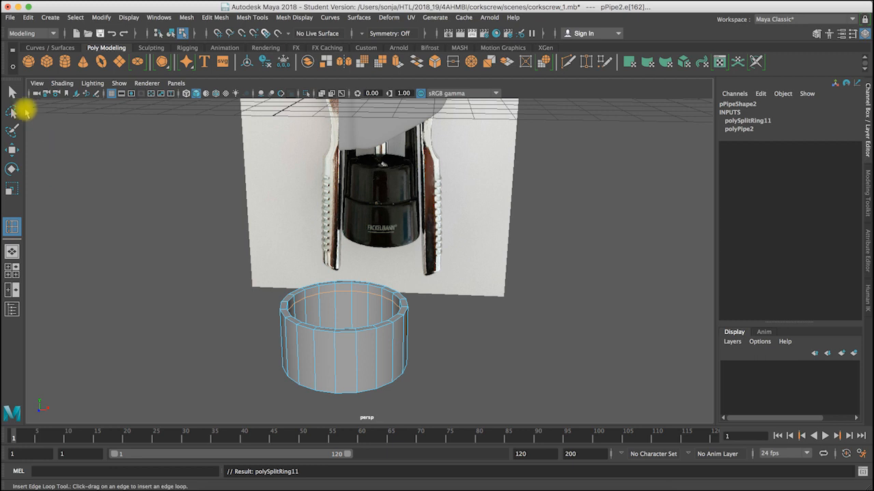
pyautogui.click(14, 96)
# Select the ring of inner faces above the new edge loop and extrude it inward with Local Translate Z 0.373
pyautogui.moveTo(341, 283)
pyautogui.mouseDown(button='right')
pyautogui.moveTo(340, 255)
pyautogui.moveTo(344, 287)
pyautogui.mouseUp(button='right')
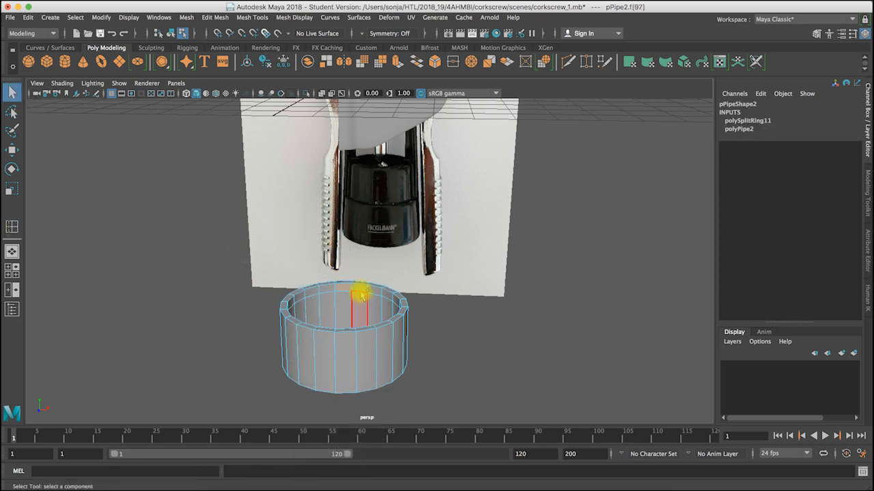
pyautogui.doubleClick(360, 292)
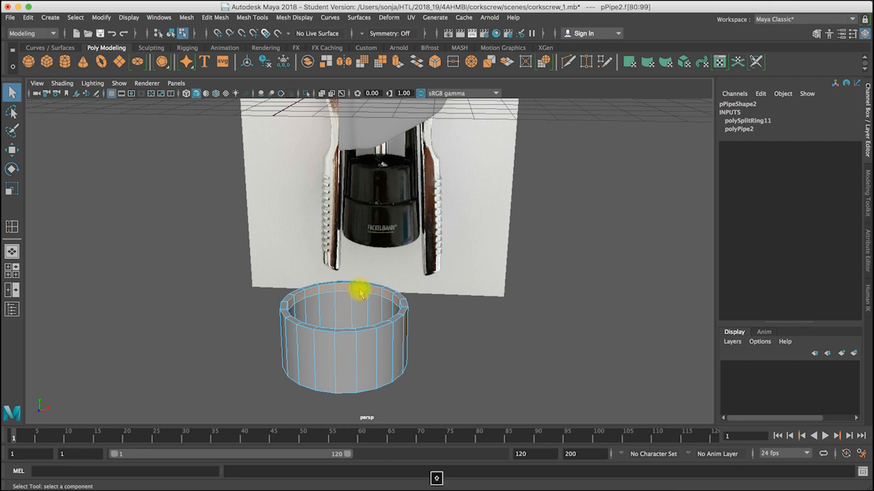
pyautogui.click(380, 62)
pyautogui.moveTo(329, 305); pyautogui.dragTo(333, 308)
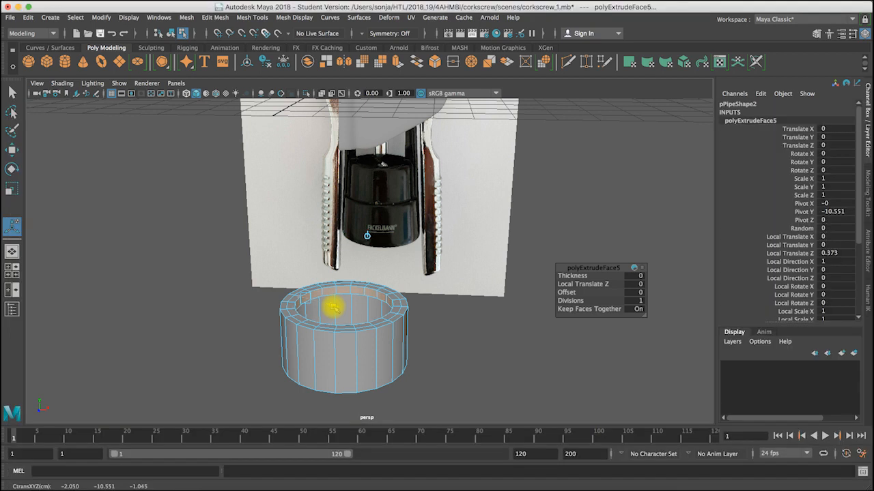
# Extrude the inner ring of top faces upward with Local Translate Z 2.921, towards the black sleeve's top edge in the front reference
pyautogui.keyDown('alt'); pyautogui.moveTo(305, 301); pyautogui.dragTo(399, 311); pyautogui.keyUp('alt')
pyautogui.click(400, 312)
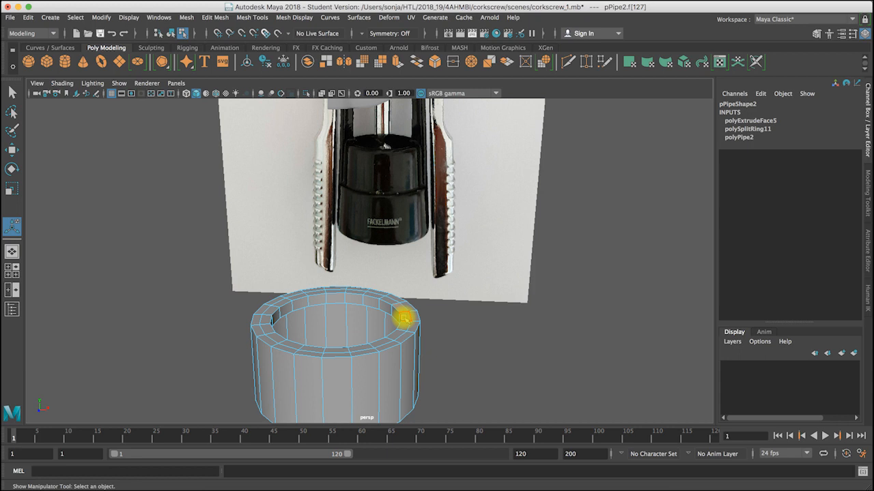
pyautogui.doubleClick(405, 318)
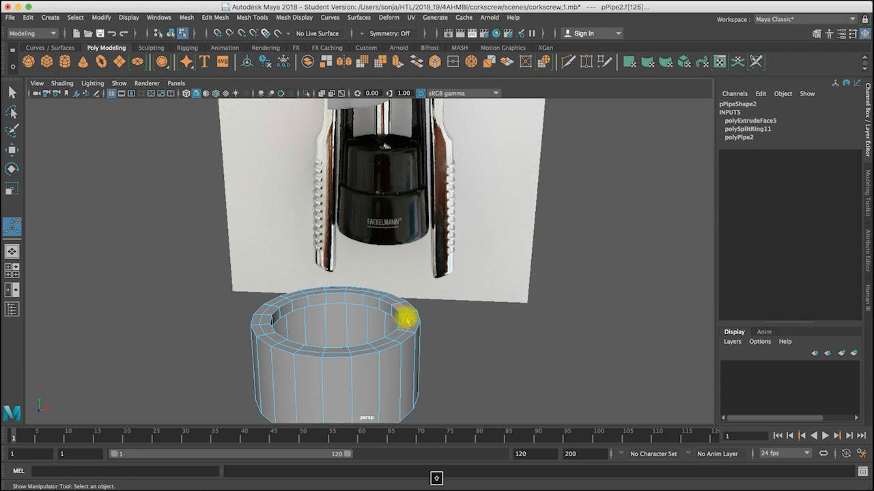
pyautogui.click(397, 62)
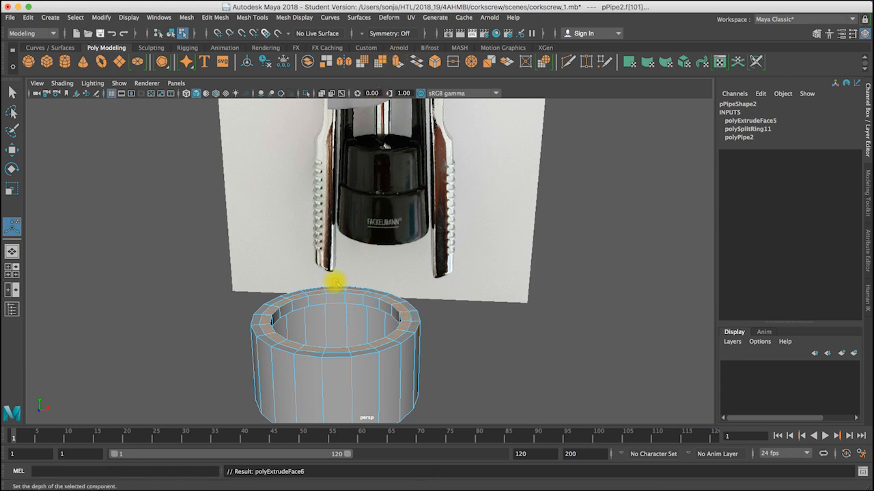
pyautogui.moveTo(280, 270); pyautogui.dragTo(278, 218)
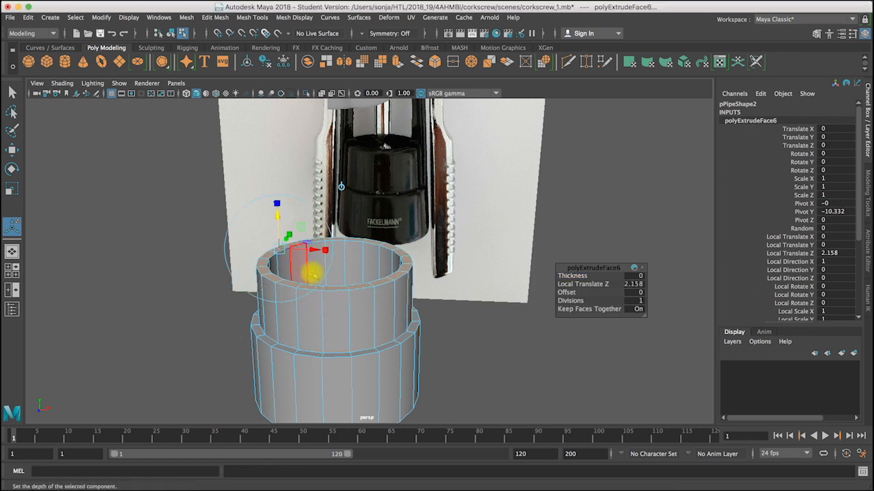
pyautogui.press('space')
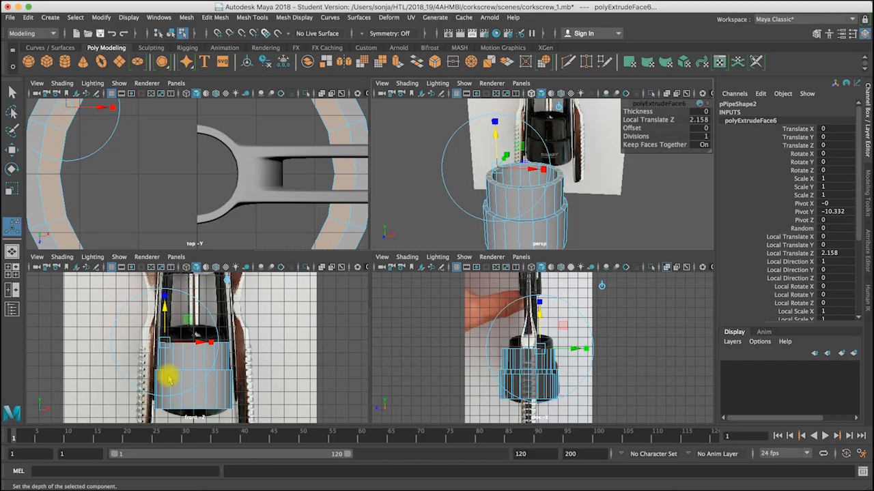
pyautogui.moveTo(164, 308); pyautogui.dragTo(164, 301)
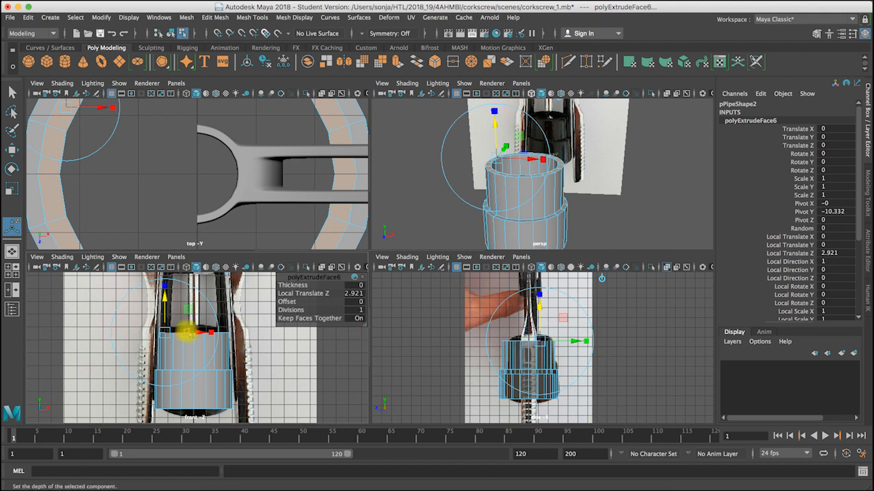
# Taper the upper section by scaling its top face ring to about 0.953 in X and Z
pyautogui.press('r')
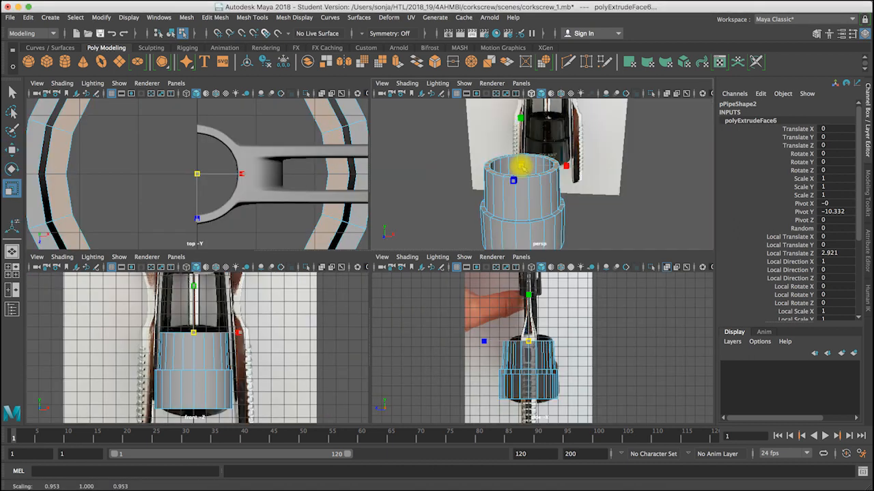
pyautogui.moveTo(524, 166); pyautogui.dragTo(584, 181)
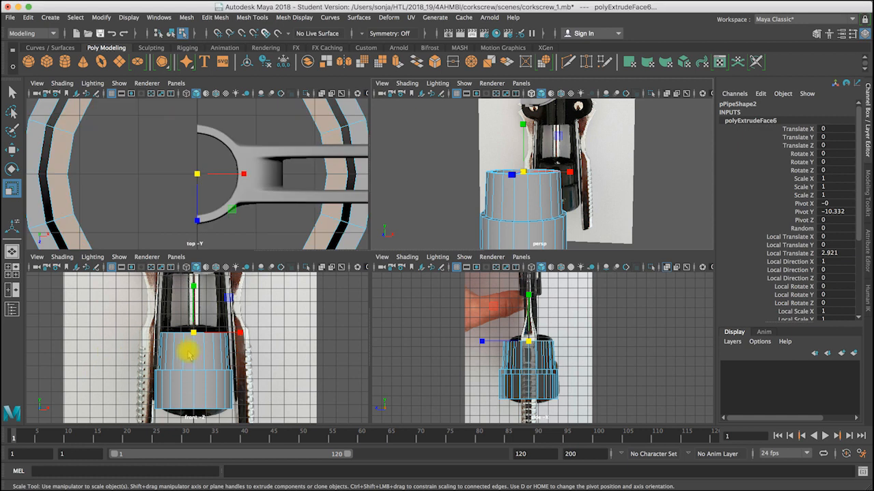
pyautogui.keyDown('alt'); pyautogui.moveTo(540, 203); pyautogui.dragTo(578, 202, button='right'); pyautogui.keyUp('alt')
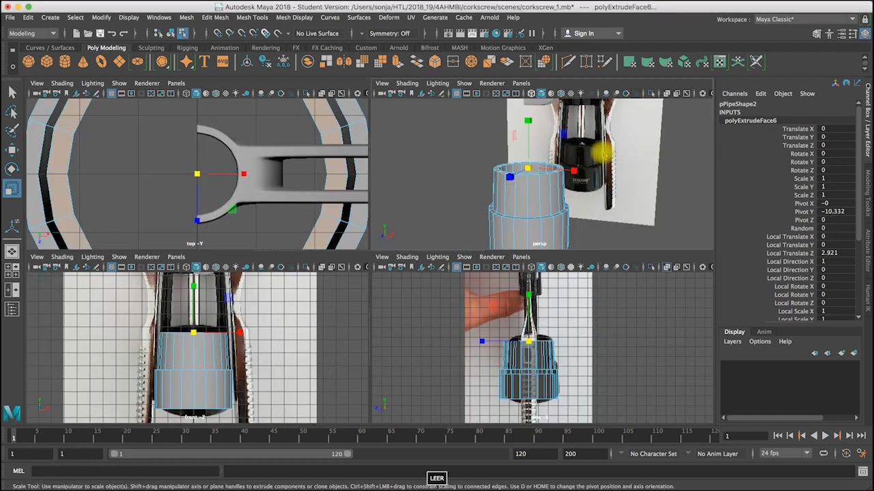
# Extrude two adjacent outer faces on each opposite side of the upper section outward with Local Translate Z 0.294
pyautogui.press('space')
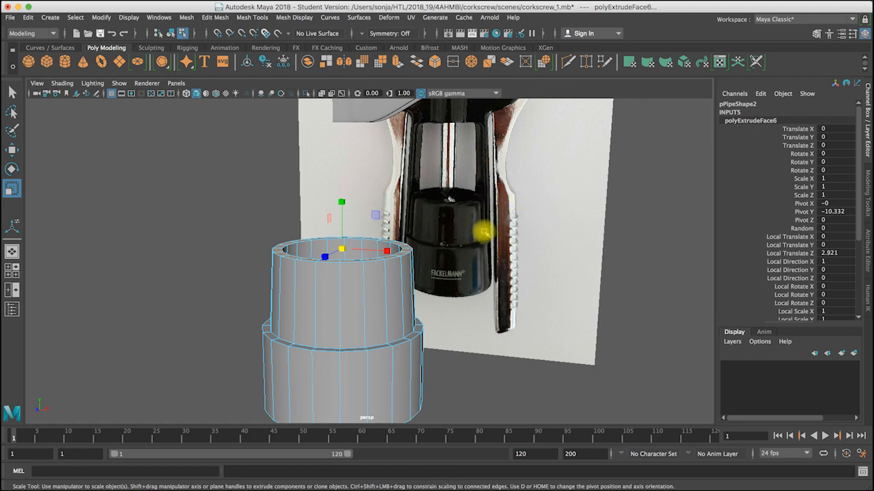
pyautogui.keyDown('alt'); pyautogui.moveTo(372, 302); pyautogui.dragTo(413, 312); pyautogui.keyUp('alt')
pyautogui.click(428, 306)
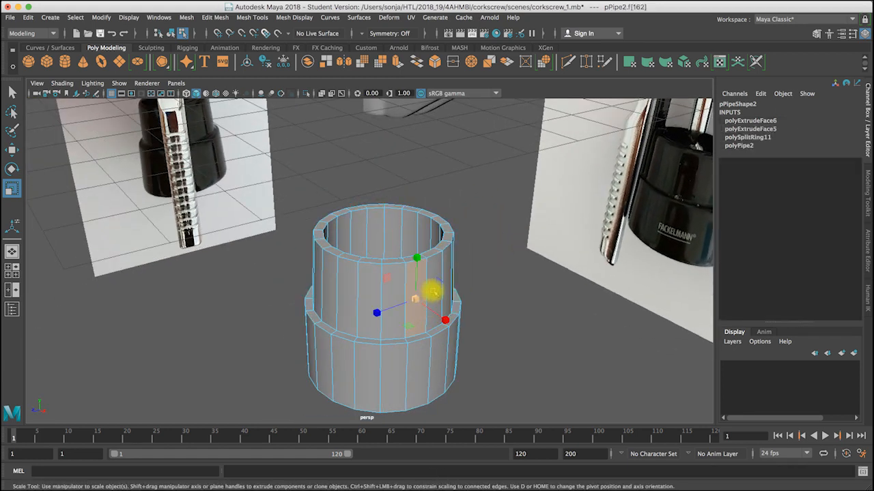
pyautogui.keyDown('shift'); pyautogui.click(432, 267); pyautogui.keyUp('shift')
pyautogui.keyDown('alt'); pyautogui.moveTo(394, 276); pyautogui.dragTo(476, 296); pyautogui.keyUp('alt')
pyautogui.click(327, 348)
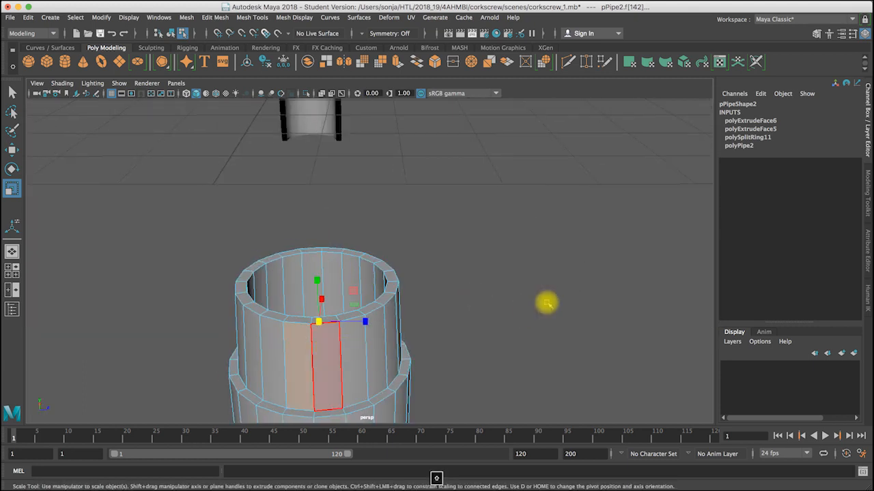
pyautogui.scroll(-1, 451, 311)
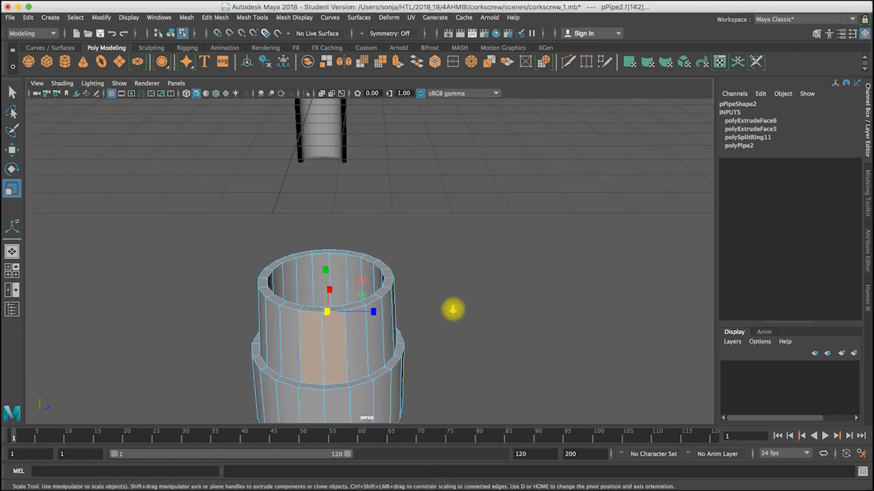
pyautogui.keyDown('alt'); pyautogui.moveTo(396, 296); pyautogui.dragTo(293, 296); pyautogui.keyUp('alt')
pyautogui.keyDown('alt'); pyautogui.moveTo(293, 296); pyautogui.dragTo(376, 300, button='right'); pyautogui.keyUp('alt')
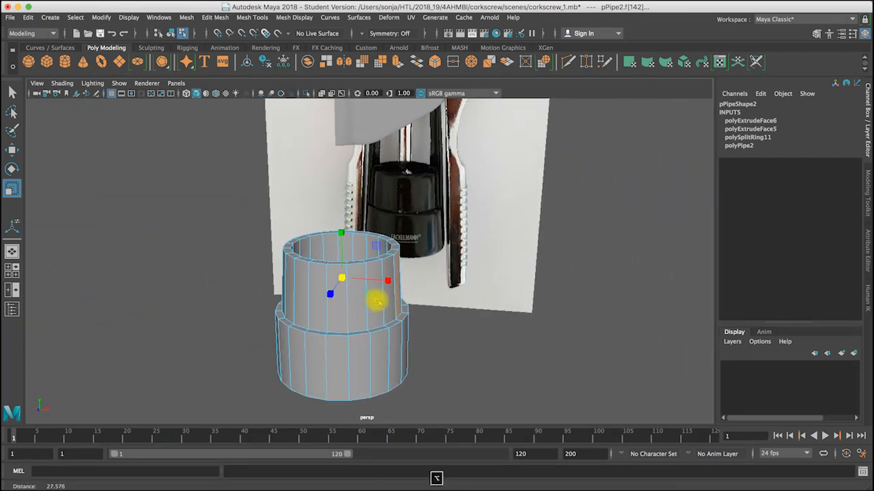
pyautogui.keyDown('alt'); pyautogui.moveTo(376, 301); pyautogui.dragTo(342, 301); pyautogui.keyUp('alt')
pyautogui.keyDown('alt'); pyautogui.moveTo(373, 301); pyautogui.dragTo(485, 304, button='right'); pyautogui.keyUp('alt')
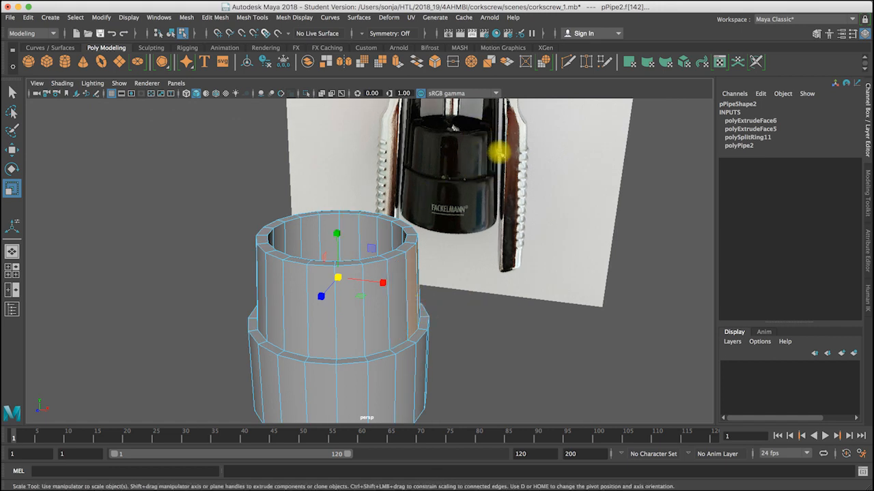
pyautogui.click(399, 60)
pyautogui.keyDown('alt'); pyautogui.moveTo(243, 271); pyautogui.dragTo(173, 297); pyautogui.keyUp('alt')
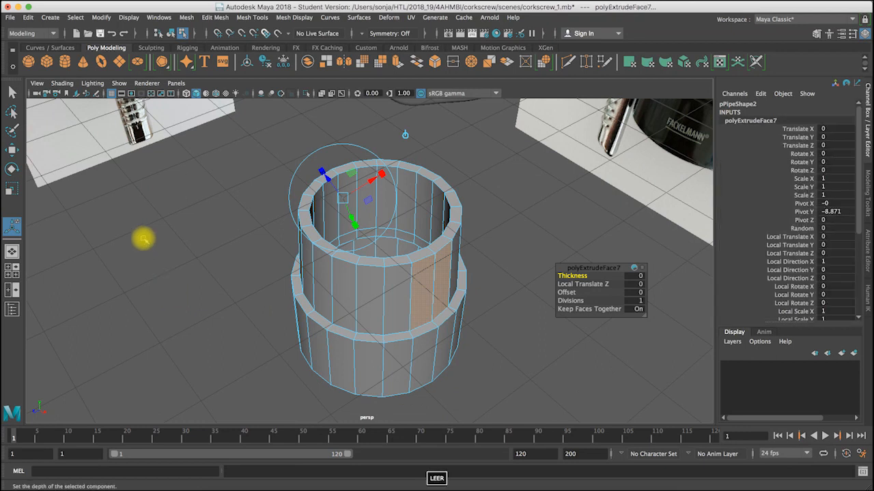
pyautogui.press('space')
pyautogui.keyDown('alt'); pyautogui.moveTo(175, 170); pyautogui.dragTo(80, 155, button='right'); pyautogui.keyUp('alt')
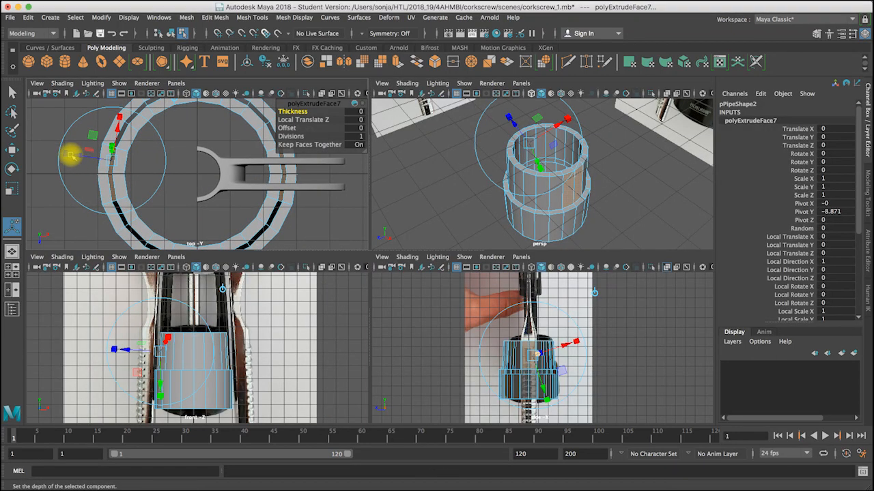
pyautogui.moveTo(65, 154); pyautogui.dragTo(72, 156)
# Examine the extruded side pads in smooth mesh preview against the references and return to the unsmoothed display
pyautogui.keyDown('alt'); pyautogui.moveTo(611, 189); pyautogui.dragTo(625, 122); pyautogui.keyUp('alt')
pyautogui.keyDown('alt'); pyautogui.moveTo(642, 209); pyautogui.dragTo(679, 211, button='right'); pyautogui.keyUp('alt')
pyautogui.press('space')
pyautogui.press('3')
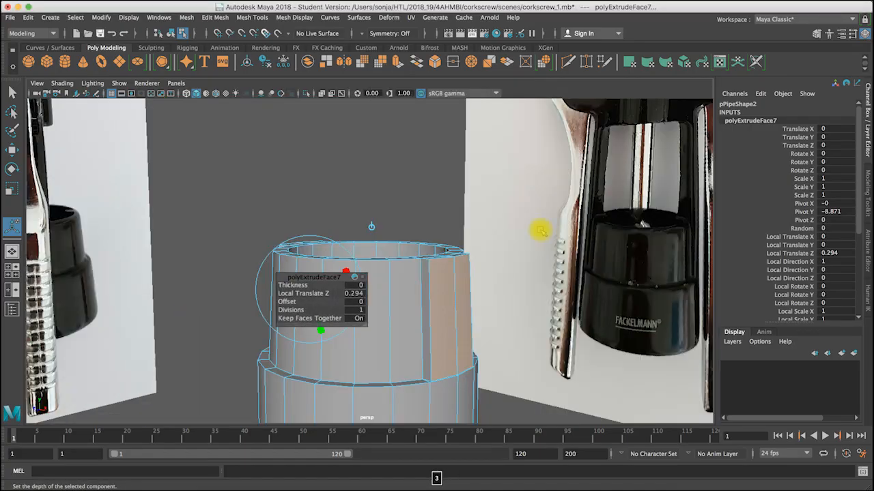
pyautogui.keyDown('alt'); pyautogui.moveTo(482, 289); pyautogui.dragTo(472, 259); pyautogui.keyUp('alt')
pyautogui.keyDown('alt'); pyautogui.moveTo(464, 301); pyautogui.dragTo(457, 255, button='middle'); pyautogui.keyUp('alt')
pyautogui.keyDown('alt'); pyautogui.moveTo(457, 254); pyautogui.dragTo(429, 308); pyautogui.keyUp('alt')
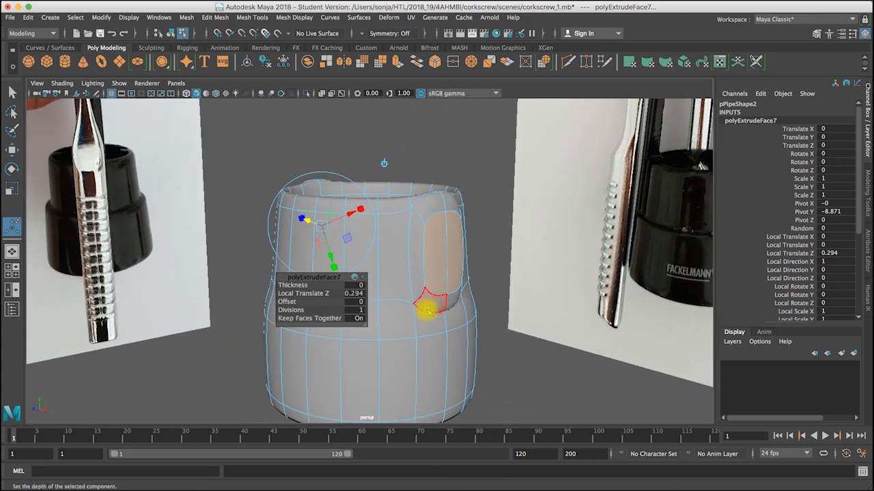
pyautogui.press('1')
pyautogui.keyDown('alt'); pyautogui.moveTo(425, 314); pyautogui.dragTo(342, 240); pyautogui.keyUp('alt')
# Raise the extruded side faces slightly and delete the narrow faces beneath the pads along the sleeve's step
pyautogui.press('w')
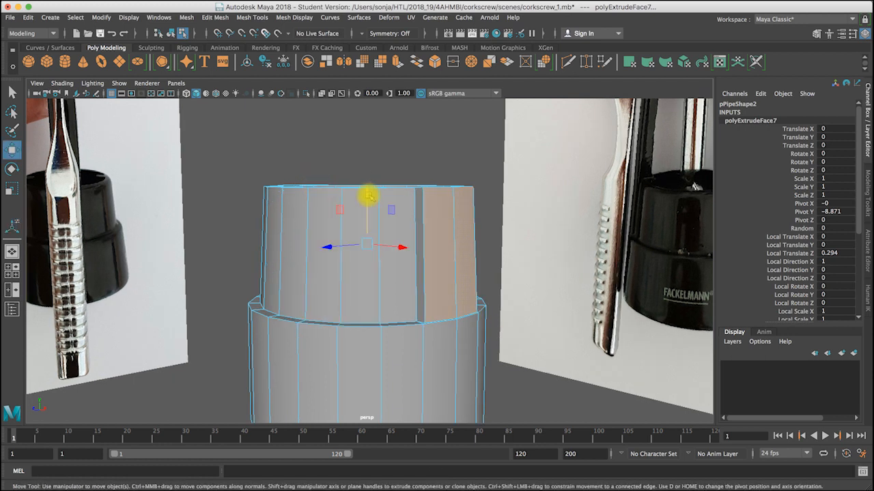
pyautogui.moveTo(369, 197); pyautogui.dragTo(368, 195)
pyautogui.keyDown('alt'); pyautogui.moveTo(659, 314); pyautogui.dragTo(505, 337, button='right'); pyautogui.keyUp('alt')
pyautogui.keyDown('alt'); pyautogui.moveTo(505, 338); pyautogui.dragTo(507, 323); pyautogui.keyUp('alt')
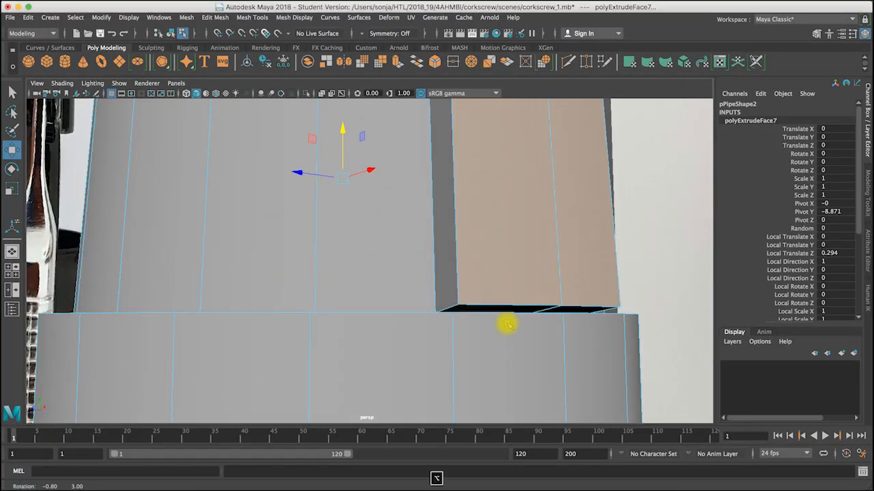
pyautogui.click(504, 307)
pyautogui.click(567, 327)
pyautogui.keyDown('alt'); pyautogui.moveTo(566, 327); pyautogui.dragTo(506, 344); pyautogui.keyUp('alt')
pyautogui.click(551, 316)
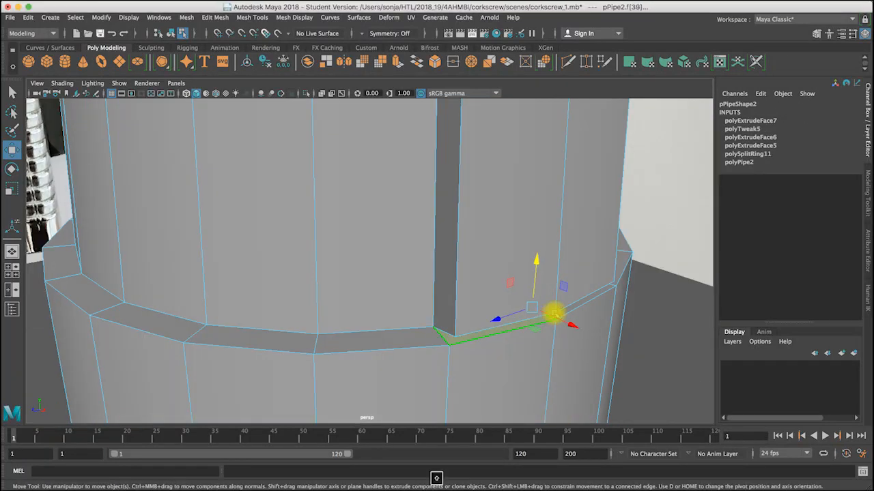
pyautogui.press('Delete')
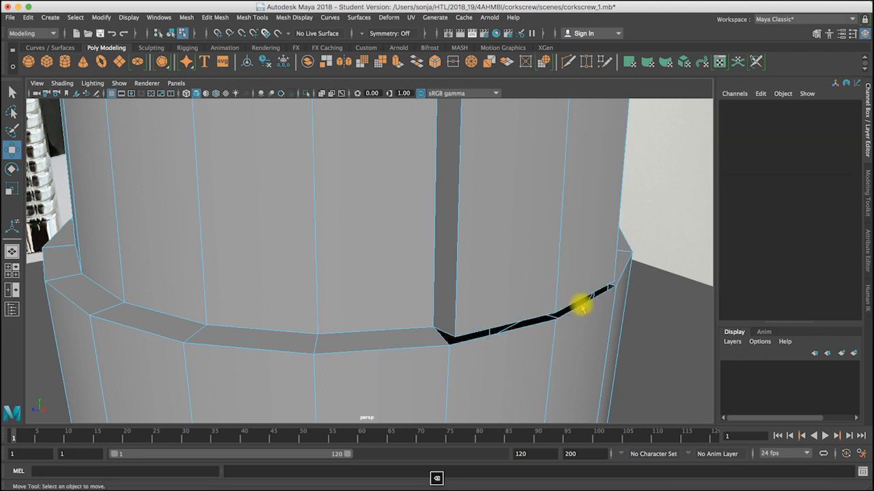
# Weld the lower vertices of the side pads onto the step's outer edge vertices with Target Weld, closing the gaps
pyautogui.keyDown('alt'); pyautogui.moveTo(471, 331); pyautogui.dragTo(471, 324, button='right'); pyautogui.keyUp('alt')
pyautogui.moveTo(471, 325)
pyautogui.keyDown('alt'); pyautogui.mouseDown()
pyautogui.moveTo(462, 332)
pyautogui.moveTo(427, 322)
pyautogui.moveTo(476, 342)
pyautogui.mouseUp(); pyautogui.keyUp('alt')
pyautogui.click(488, 168)
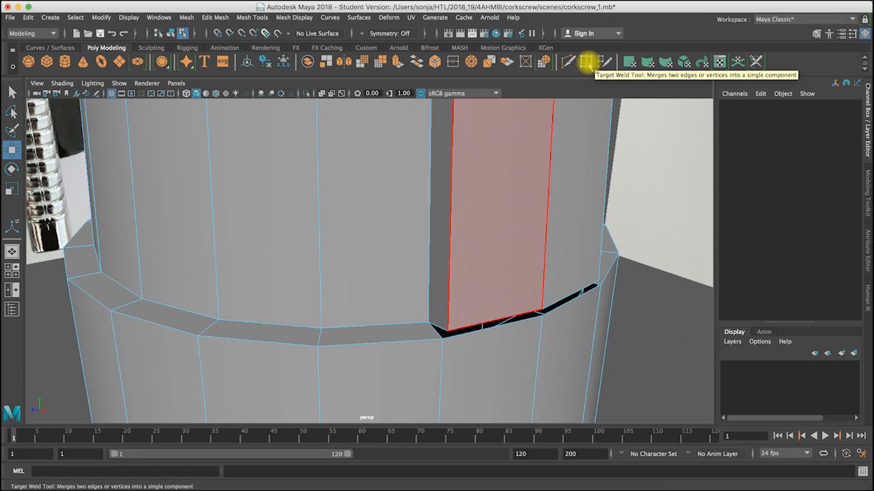
pyautogui.click(586, 62)
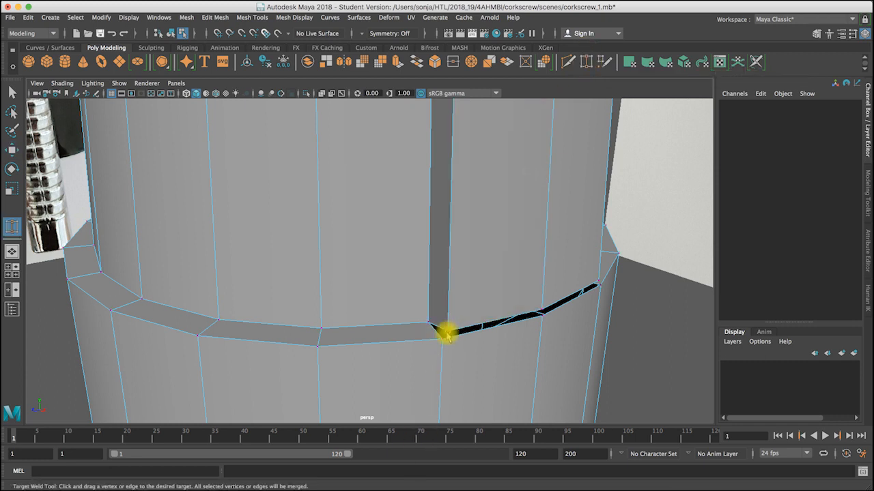
pyautogui.moveTo(444, 336); pyautogui.dragTo(442, 339)
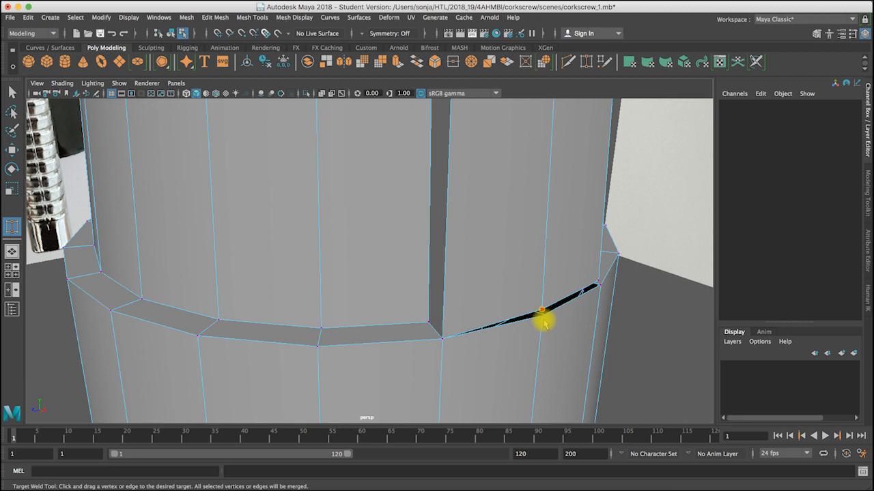
pyautogui.moveTo(546, 330); pyautogui.dragTo(471, 309)
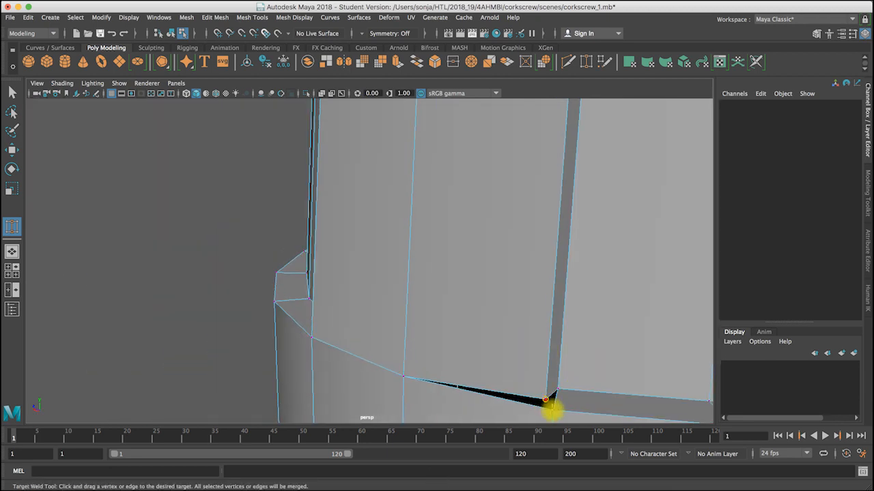
pyautogui.moveTo(546, 400); pyautogui.dragTo(570, 404)
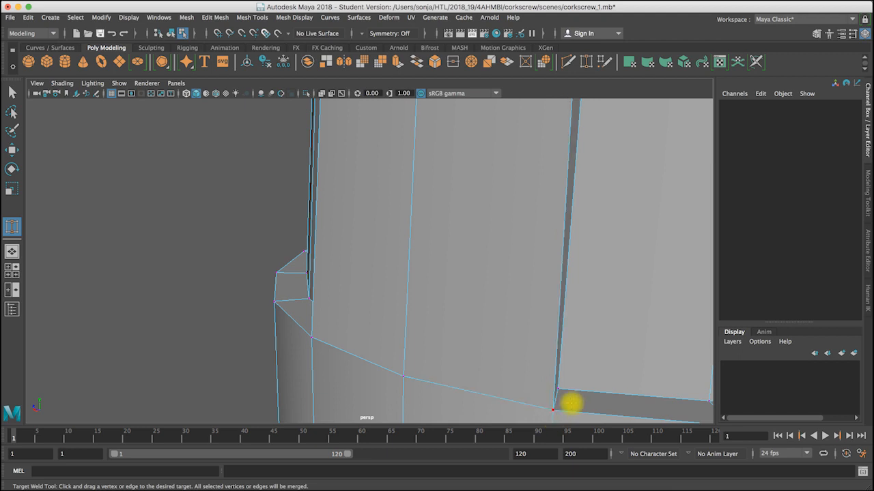
pyautogui.keyDown('alt'); pyautogui.moveTo(573, 405); pyautogui.dragTo(312, 349, button='right'); pyautogui.keyUp('alt')
pyautogui.keyDown('alt'); pyautogui.moveTo(312, 349); pyautogui.dragTo(447, 281); pyautogui.keyUp('alt')
pyautogui.keyDown('alt'); pyautogui.moveTo(221, 270); pyautogui.dragTo(276, 257); pyautogui.keyUp('alt')
pyautogui.click(12, 92)
# Select all faces on the negative X half of the sleeve in the top view and delete them
pyautogui.keyDown('alt'); pyautogui.moveTo(226, 264); pyautogui.dragTo(255, 230); pyautogui.keyUp('alt')
pyautogui.moveTo(259, 223); pyautogui.dragTo(258, 251, button='right')
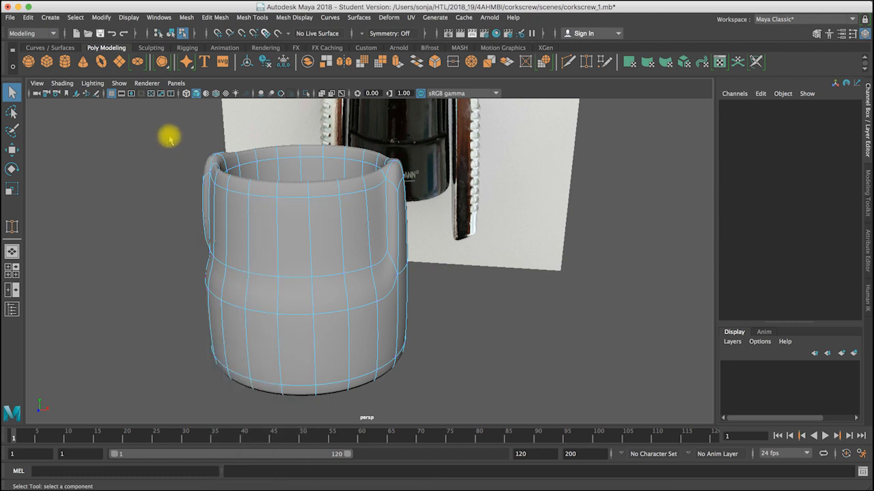
pyautogui.press('space')
pyautogui.keyDown('alt'); pyautogui.moveTo(197, 164); pyautogui.dragTo(109, 164, button='right'); pyautogui.keyUp('alt')
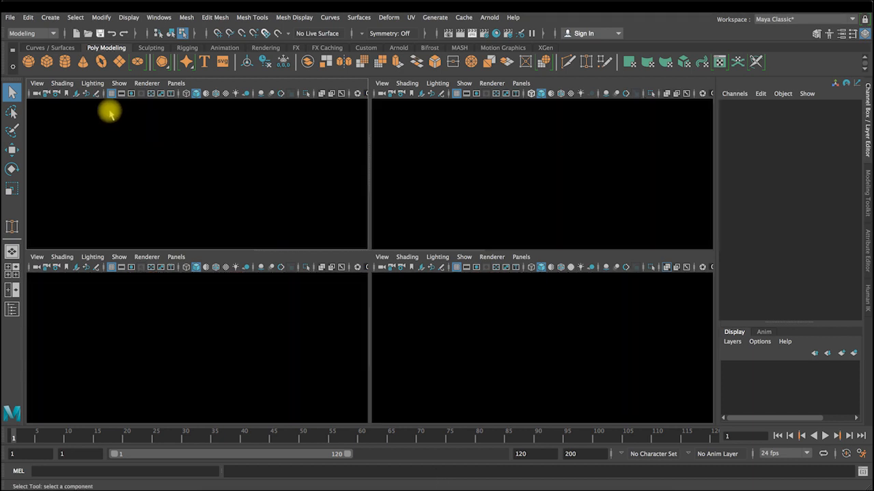
pyautogui.moveTo(113, 108); pyautogui.dragTo(192, 239)
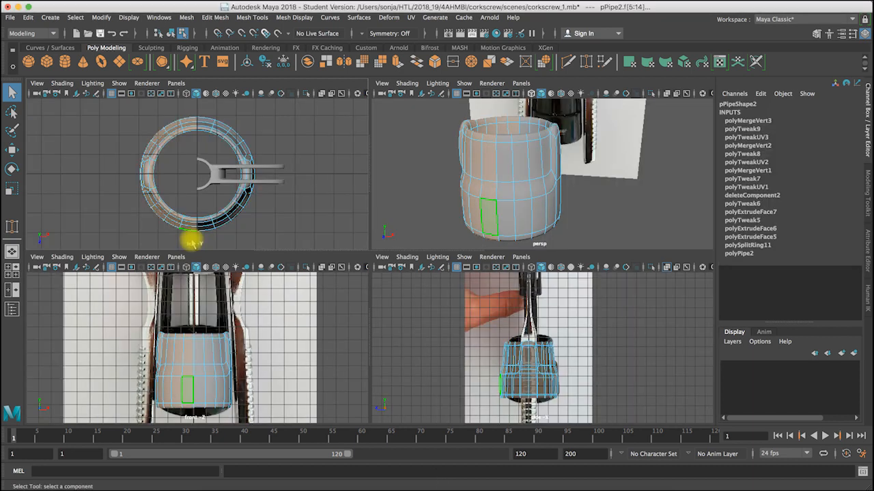
pyautogui.press('BackSpace')
# Select the top rim vertices of the remaining half sleeve and flatten them to one height by scaling in Y
pyautogui.keyDown('alt'); pyautogui.moveTo(580, 165); pyautogui.dragTo(574, 173, button='middle'); pyautogui.keyUp('alt')
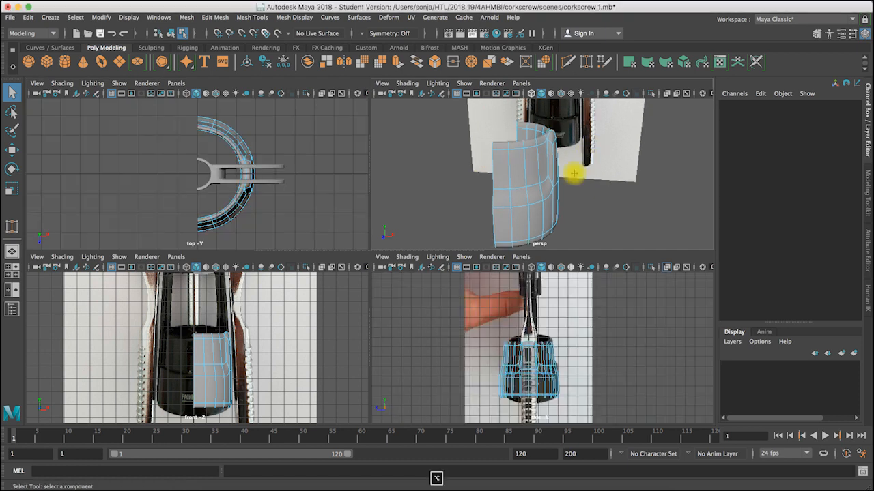
pyautogui.keyDown('alt'); pyautogui.moveTo(572, 137); pyautogui.dragTo(574, 117); pyautogui.keyUp('alt')
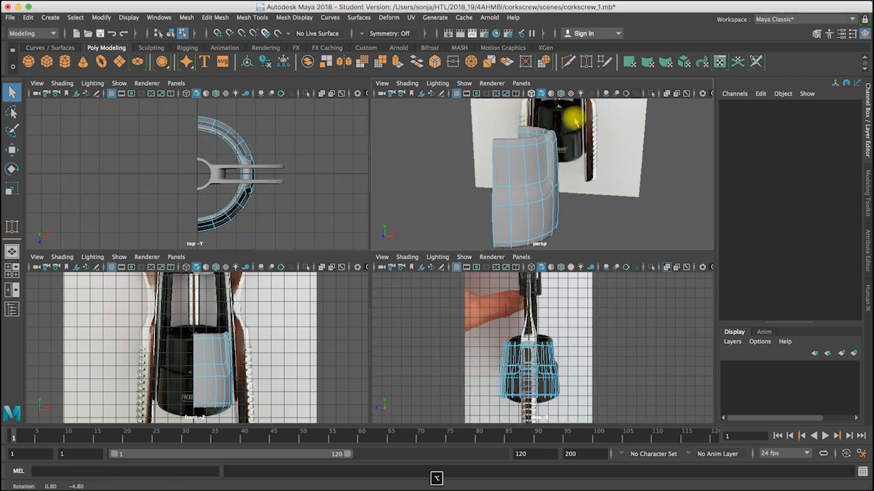
pyautogui.keyDown('alt'); pyautogui.moveTo(541, 179); pyautogui.dragTo(548, 195); pyautogui.keyUp('alt')
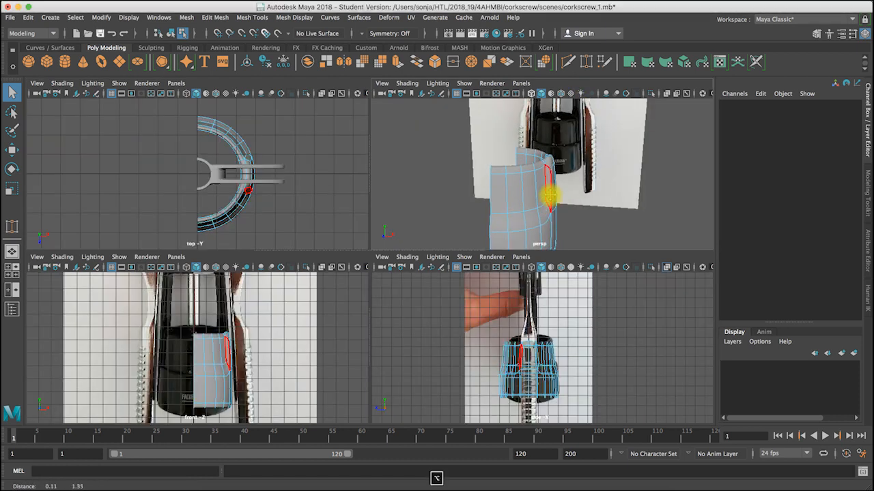
pyautogui.press('space')
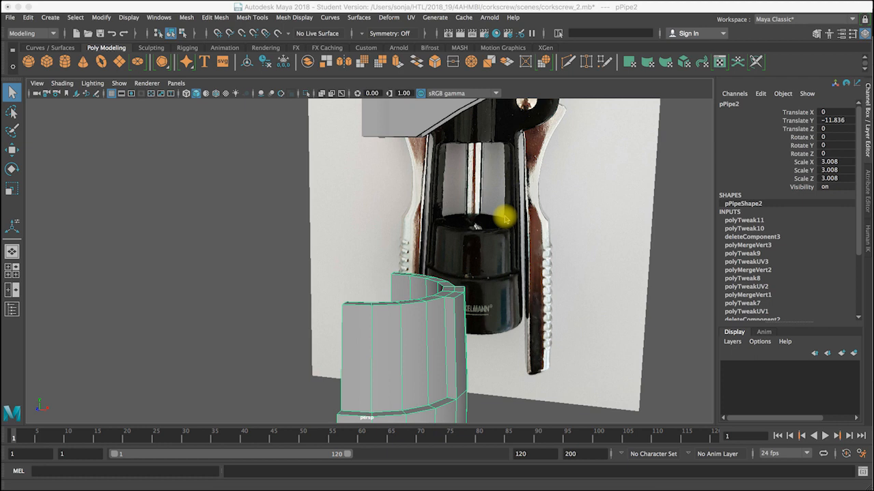
pyautogui.keyDown('alt'); pyautogui.moveTo(419, 326); pyautogui.dragTo(415, 307); pyautogui.keyUp('alt')
pyautogui.moveTo(420, 224); pyautogui.dragTo(342, 232, button='right')
pyautogui.moveTo(312, 244); pyautogui.dragTo(494, 318)
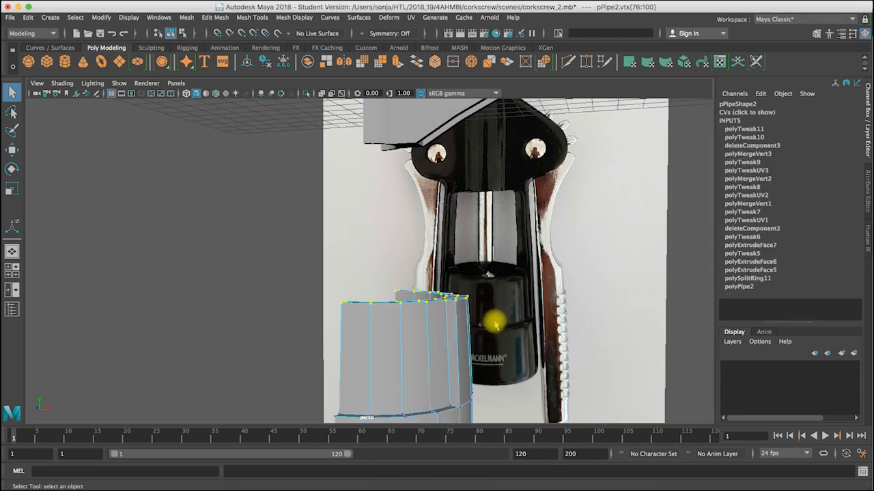
pyautogui.press('r')
pyautogui.moveTo(421, 272); pyautogui.dragTo(418, 296)
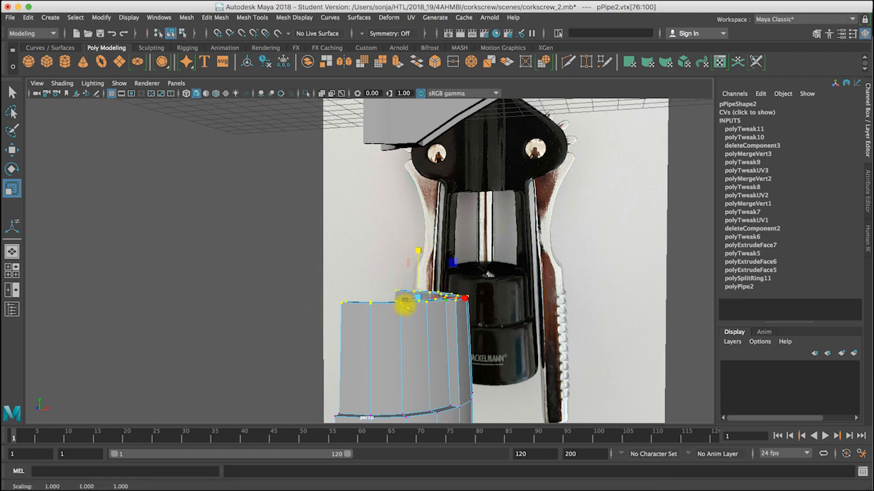
pyautogui.keyDown('alt'); pyautogui.moveTo(469, 322); pyautogui.dragTo(453, 289); pyautogui.keyUp('alt')
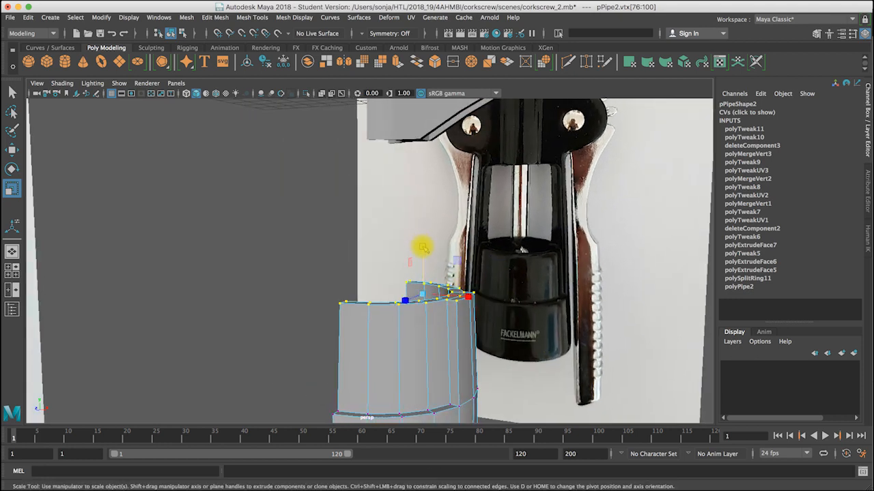
pyautogui.moveTo(423, 247); pyautogui.dragTo(422, 286)
# Insert an edge loop just below the half sleeve's top rim and vertical edge loops close to its middle line
pyautogui.keyDown('alt'); pyautogui.moveTo(464, 312); pyautogui.dragTo(437, 293); pyautogui.keyUp('alt')
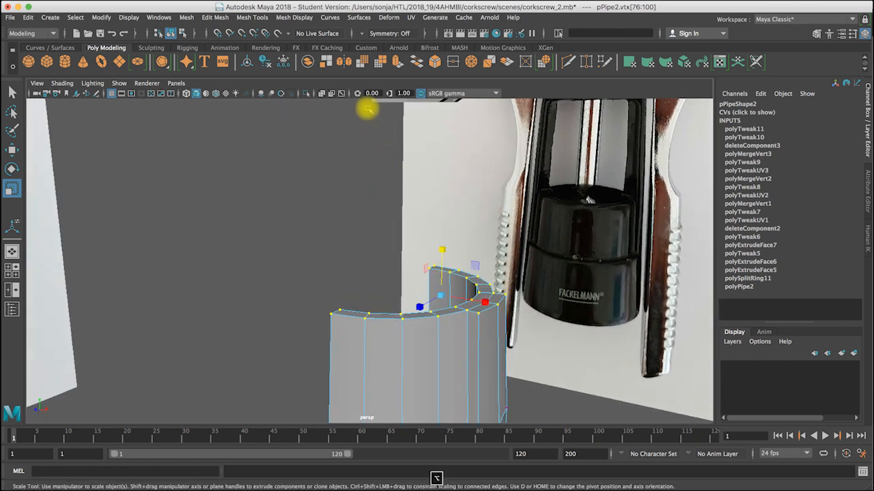
pyautogui.click(284, 19)
pyautogui.moveTo(252, 18)
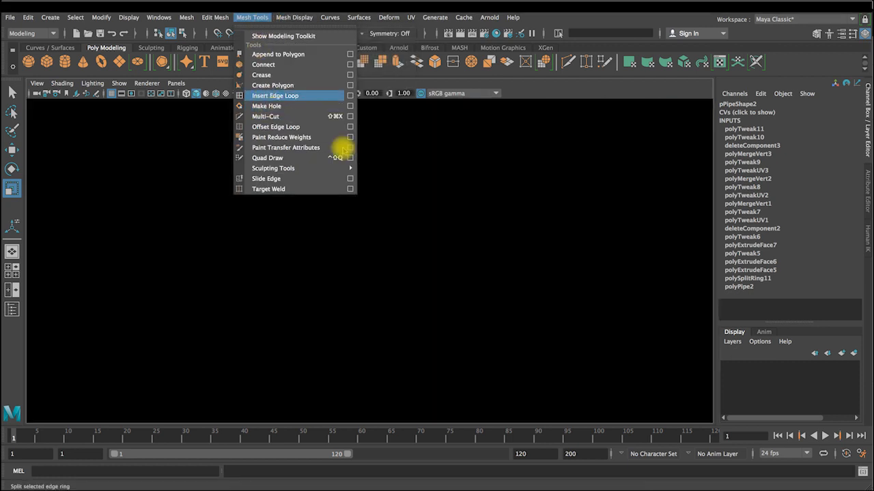
pyautogui.click(286, 95)
pyautogui.keyDown('alt'); pyautogui.moveTo(421, 214); pyautogui.dragTo(631, 325); pyautogui.keyUp('alt')
pyautogui.click(447, 287)
# Select the narrow middle strip of faces on the half sleeve's inner wall, from the rim to the step, and extrude it inward by 0.361
pyautogui.click(12, 93)
pyautogui.moveTo(303, 263); pyautogui.dragTo(302, 262, button='right')
pyautogui.click(306, 261)
pyautogui.keyDown('shift'); pyautogui.click(304, 285); pyautogui.keyUp('shift')
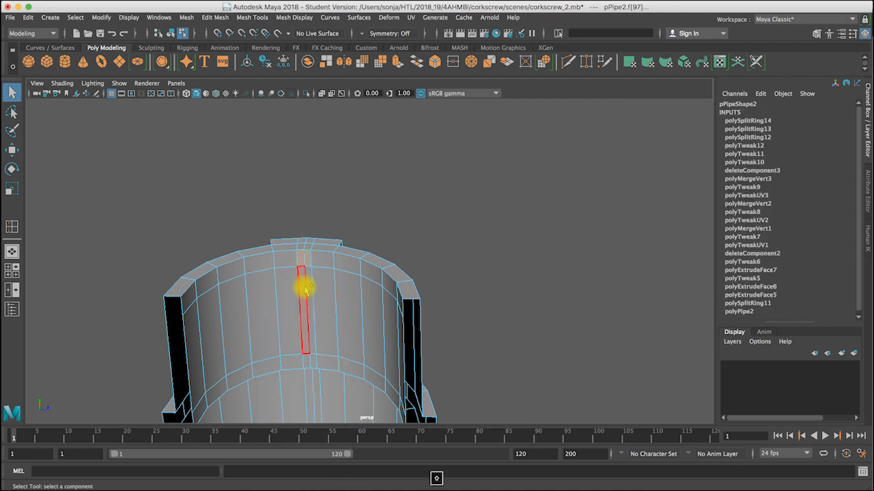
pyautogui.click(311, 365)
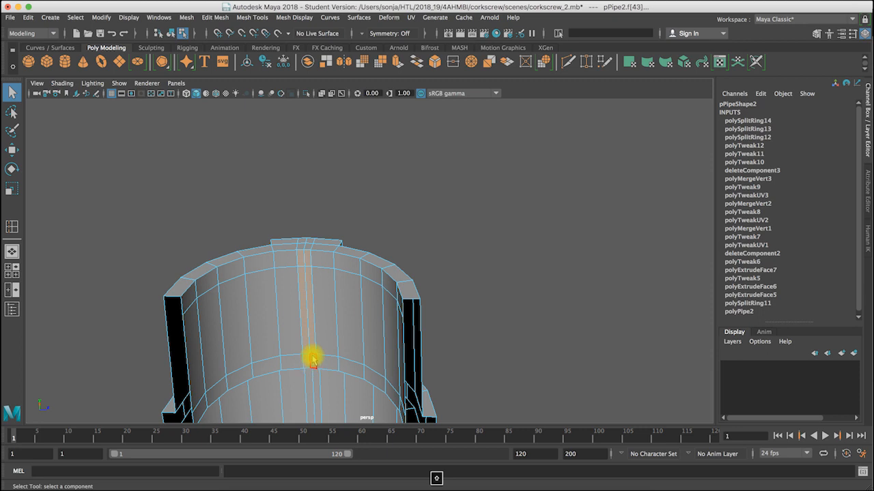
pyautogui.keyDown('alt'); pyautogui.moveTo(371, 273); pyautogui.dragTo(455, 312); pyautogui.keyUp('alt')
pyautogui.moveTo(445, 223); pyautogui.dragTo(445, 211, button='right')
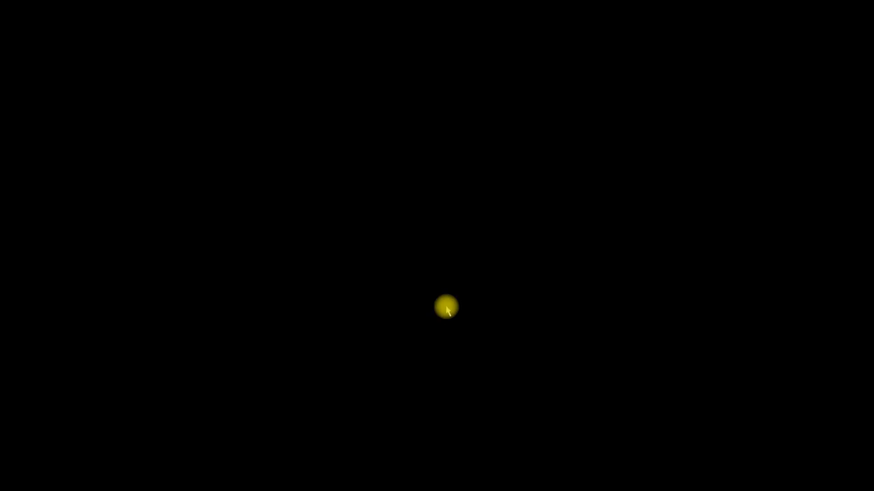
pyautogui.click(437, 319)
pyautogui.moveTo(438, 291); pyautogui.dragTo(431, 251, button='right')
pyautogui.keyDown('alt'); pyautogui.moveTo(308, 334); pyautogui.dragTo(596, 337); pyautogui.keyUp('alt')
pyautogui.keyDown('alt'); pyautogui.moveTo(336, 287); pyautogui.dragTo(244, 365); pyautogui.keyUp('alt')
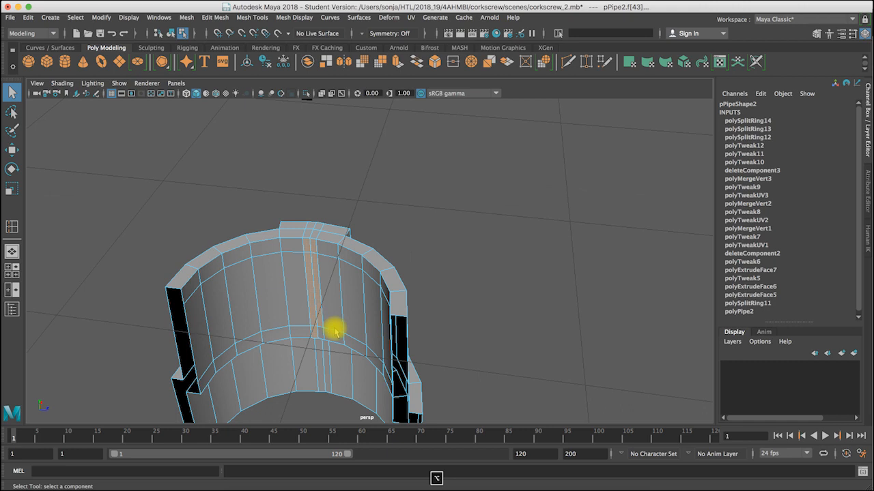
pyautogui.keyDown('alt'); pyautogui.moveTo(354, 260); pyautogui.dragTo(314, 217); pyautogui.keyUp('alt')
pyautogui.keyDown('alt'); pyautogui.moveTo(348, 260); pyautogui.dragTo(314, 287); pyautogui.keyUp('alt')
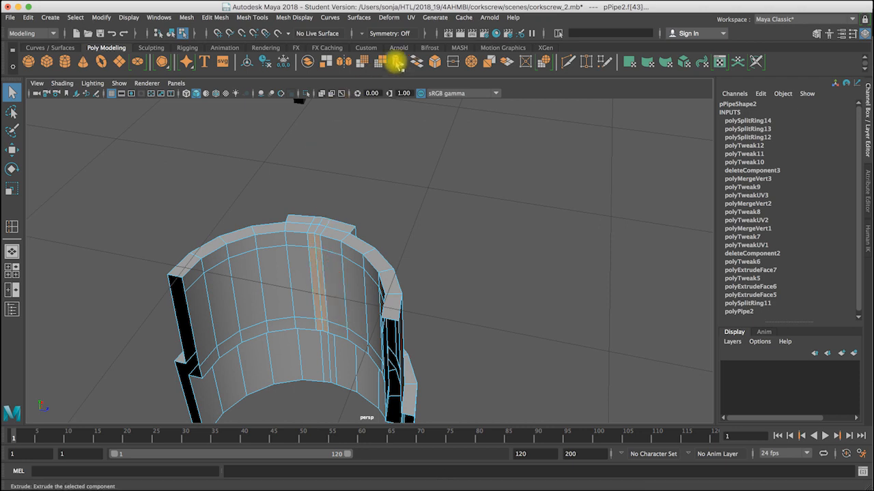
pyautogui.click(394, 60)
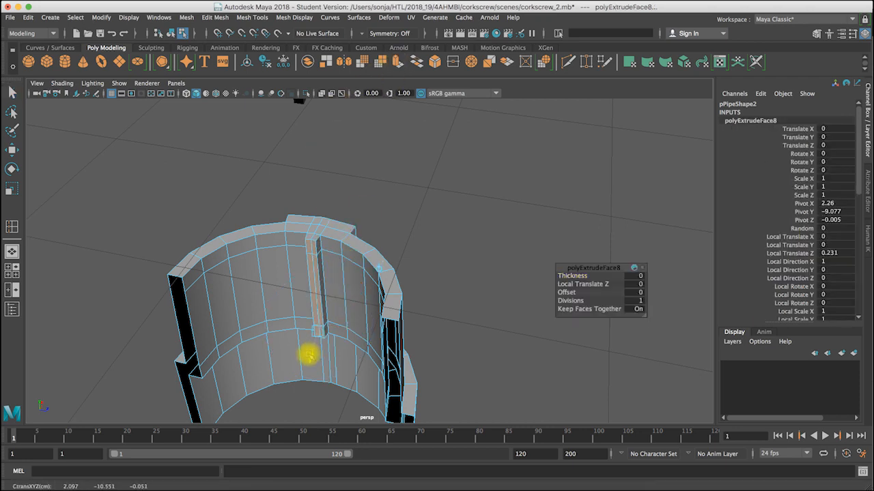
pyautogui.keyDown('alt'); pyautogui.moveTo(305, 357); pyautogui.dragTo(376, 241); pyautogui.keyUp('alt')
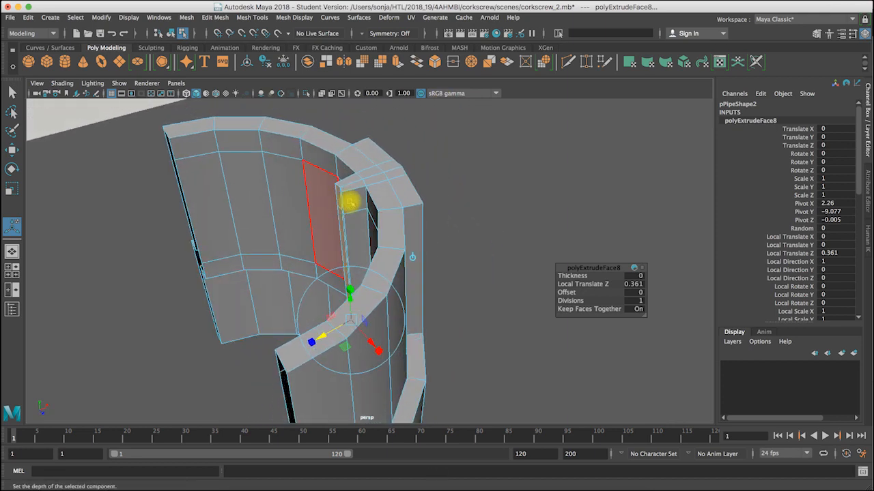
pyautogui.keyDown('alt'); pyautogui.moveTo(390, 189); pyautogui.dragTo(342, 179); pyautogui.keyUp('alt')
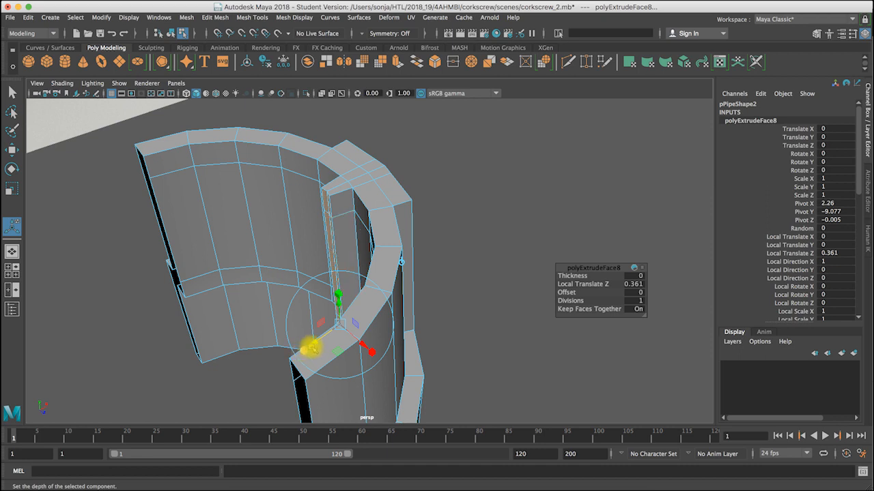
# Flatten the extruded ridge's inner faces into one plane by scaling them to about 0.004 in X
pyautogui.press('w')
pyautogui.press('e')
pyautogui.press('r')
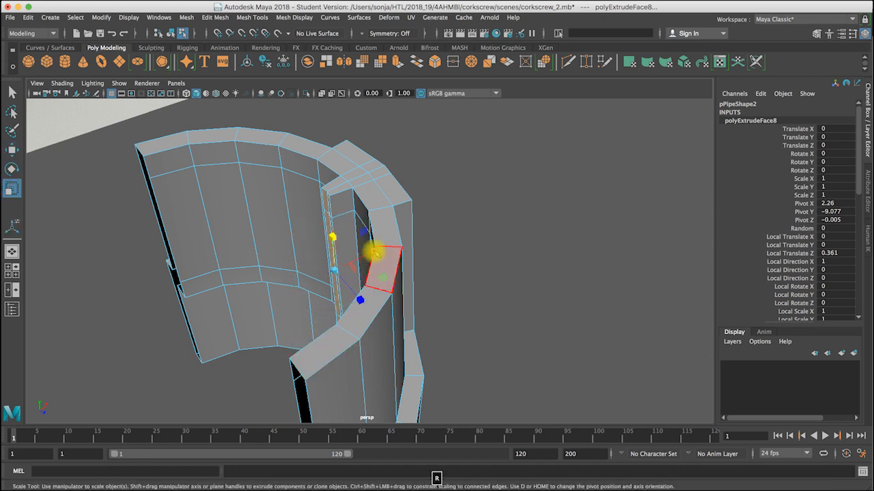
pyautogui.moveTo(375, 253); pyautogui.dragTo(347, 260)
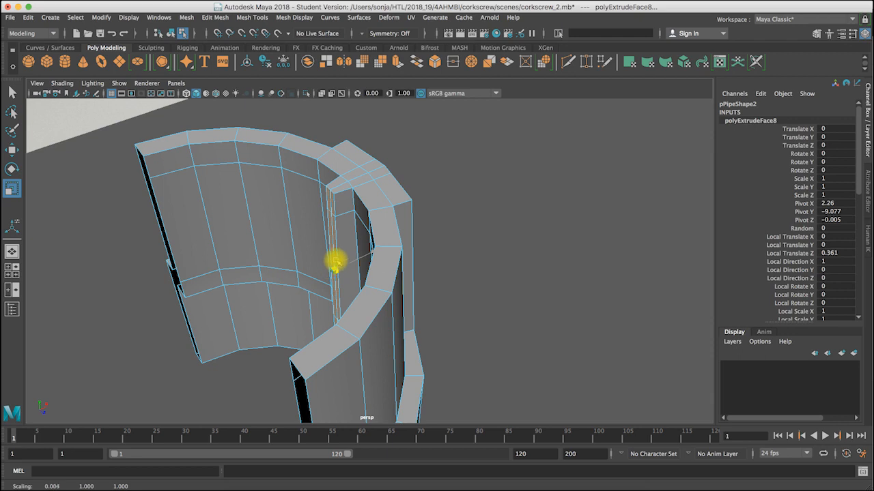
pyautogui.press('e')
# Select the top faces of the side pad, rim middle and inner ridge, and extrude them upward by 3.524 as an arm
pyautogui.moveTo(322, 244); pyautogui.dragTo(404, 171)
pyautogui.rightClick(406, 172)
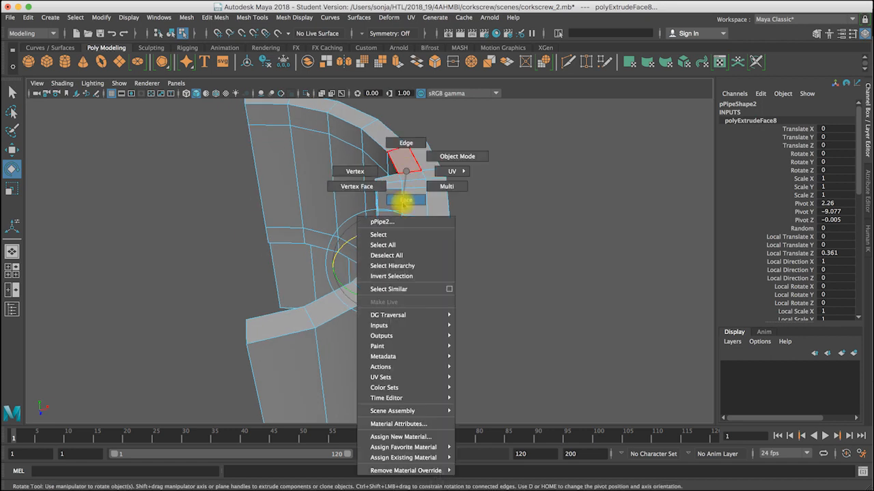
pyautogui.click(406, 200)
pyautogui.click(410, 158)
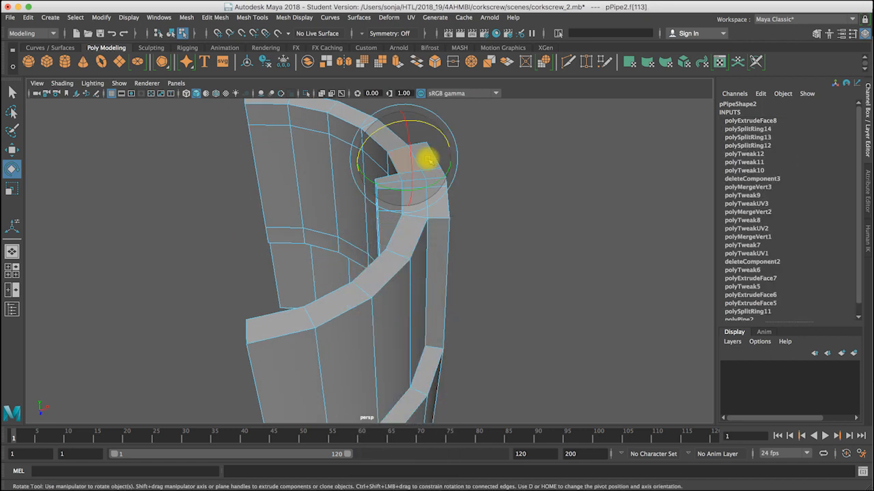
pyautogui.press('q')
pyautogui.keyDown('shift'); pyautogui.click(408, 177); pyautogui.keyUp('shift')
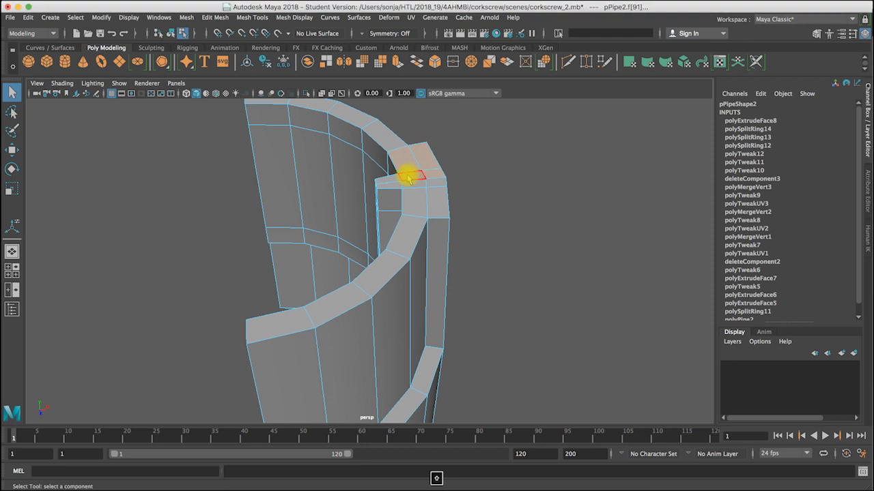
pyautogui.keyDown('shift'); pyautogui.click(437, 183); pyautogui.keyUp('shift')
pyautogui.keyDown('shift'); pyautogui.click(415, 200); pyautogui.keyUp('shift')
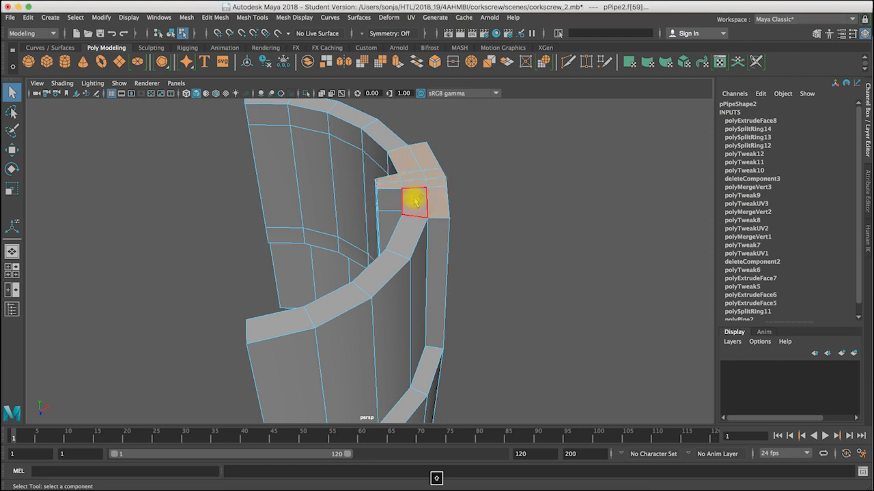
pyautogui.click(392, 62)
pyautogui.keyDown('alt'); pyautogui.moveTo(512, 221); pyautogui.dragTo(398, 102); pyautogui.keyUp('alt')
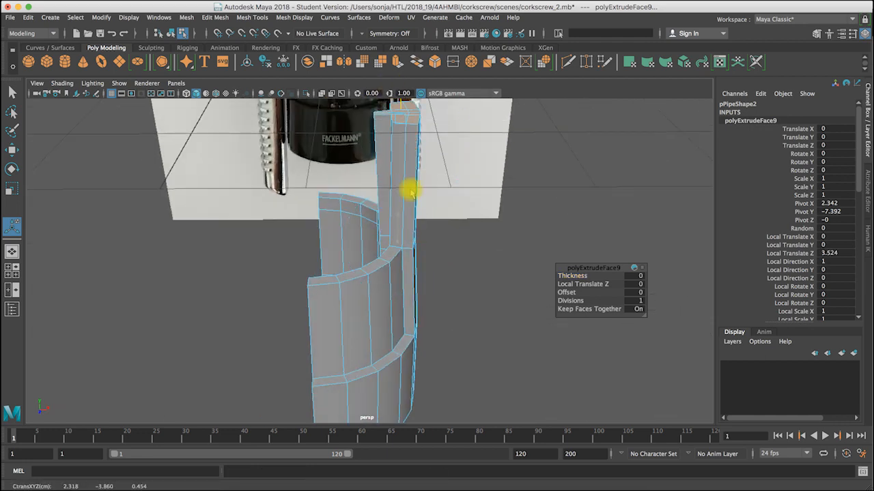
# Using the front view, set the arm extrusion to 4.329 in local Z and -0.292 in local X, and narrow its top along X to match the reference
pyautogui.press('space')
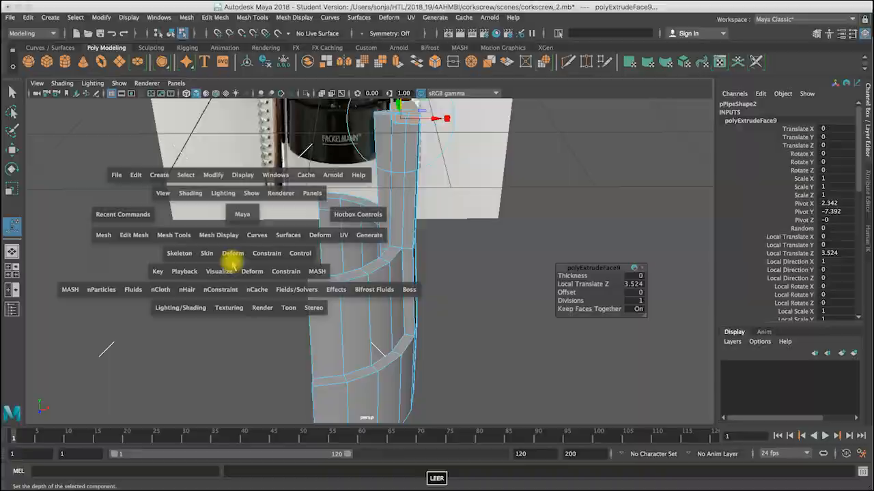
pyautogui.keyDown('alt'); pyautogui.moveTo(284, 315); pyautogui.dragTo(361, 314, button='right'); pyautogui.keyUp('alt')
pyautogui.moveTo(256, 340); pyautogui.dragTo(259, 313)
pyautogui.press('r')
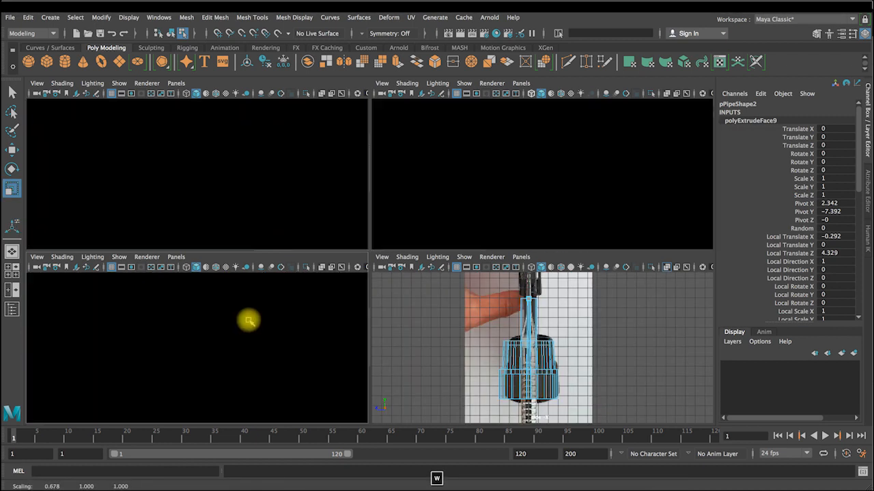
pyautogui.press('w')
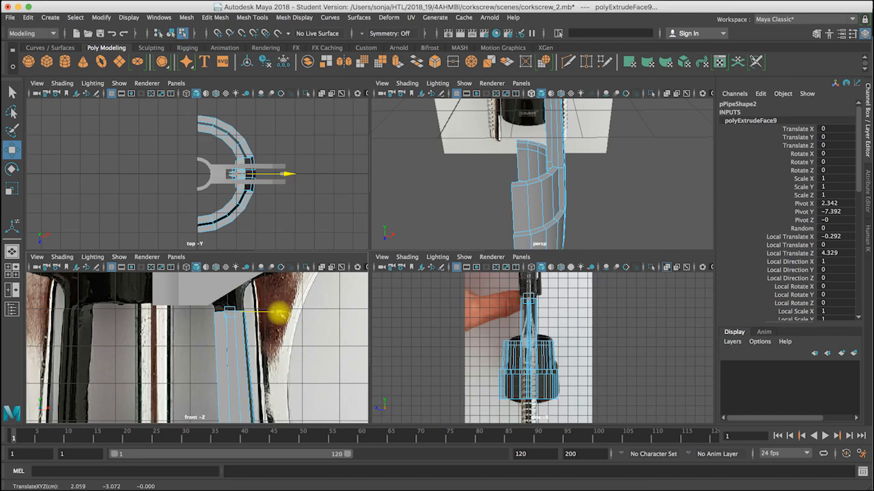
pyautogui.moveTo(279, 313); pyautogui.dragTo(280, 313)
# Scale the arm's top faces narrower along Z in the side view so the arm tapers like the reference
pyautogui.keyDown('alt'); pyautogui.moveTo(579, 127); pyautogui.dragTo(499, 175); pyautogui.keyUp('alt')
pyautogui.keyDown('alt'); pyautogui.moveTo(546, 316); pyautogui.dragTo(563, 361, button='right'); pyautogui.keyUp('alt')
pyautogui.keyDown('alt'); pyautogui.moveTo(571, 311); pyautogui.dragTo(562, 363, button='right'); pyautogui.keyUp('alt')
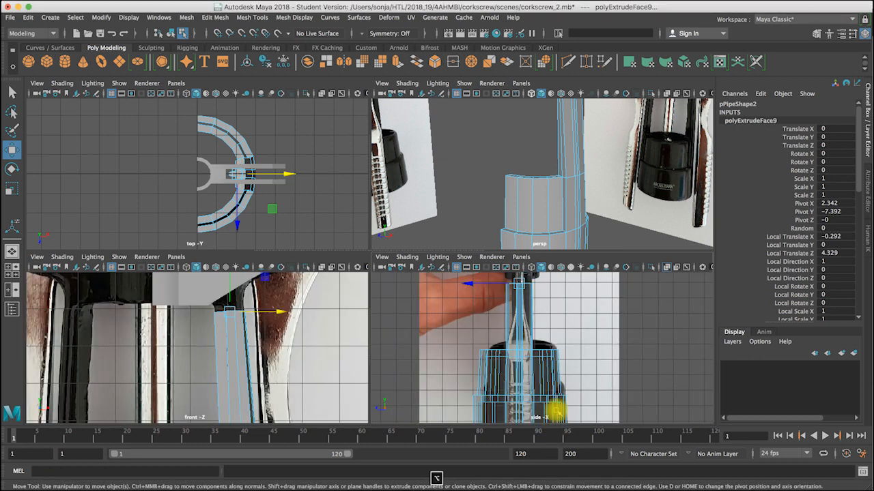
pyautogui.keyDown('alt'); pyautogui.moveTo(550, 287); pyautogui.dragTo(549, 288, button='middle'); pyautogui.keyUp('alt')
pyautogui.keyDown('alt'); pyautogui.moveTo(533, 311); pyautogui.dragTo(551, 296, button='right'); pyautogui.keyUp('alt')
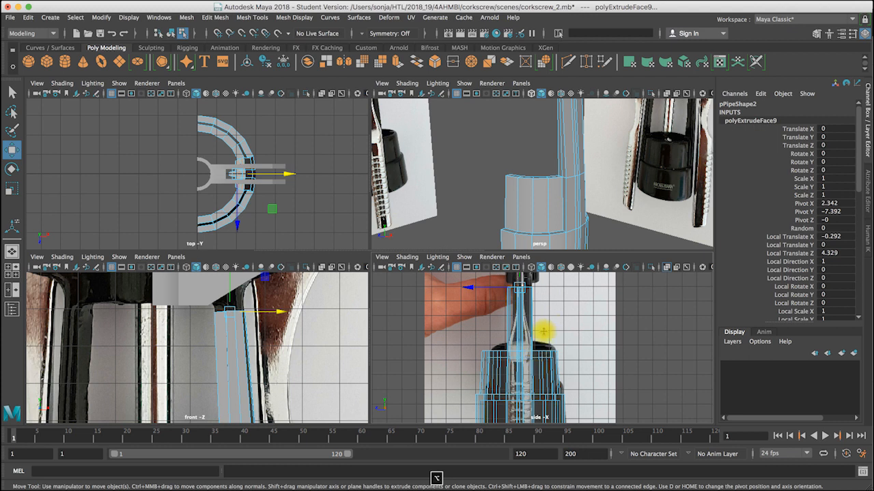
pyautogui.press('r')
pyautogui.moveTo(473, 294); pyautogui.dragTo(486, 294)
pyautogui.press('w')
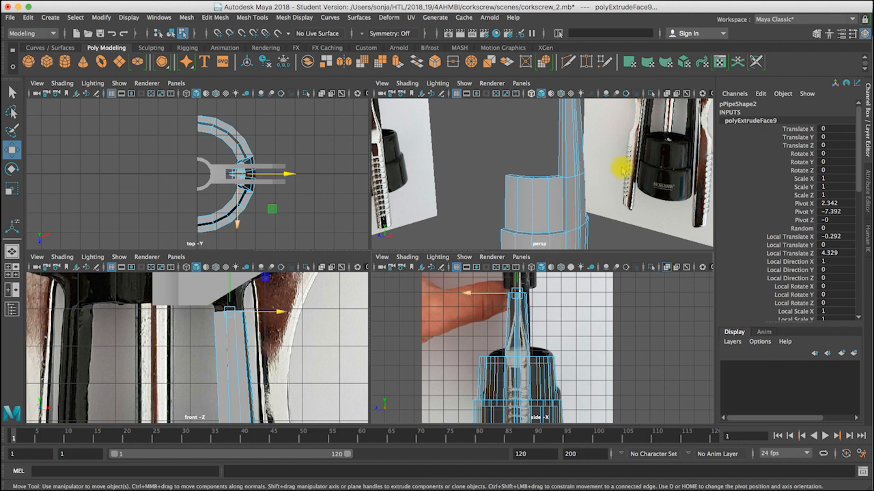
# Select the support edge loops along the slanted narrow faces of the upper body's two plates and delete them
pyautogui.keyDown('alt'); pyautogui.moveTo(647, 155); pyautogui.dragTo(469, 171); pyautogui.keyUp('alt')
pyautogui.press('space')
pyautogui.press('f')
pyautogui.keyDown('alt'); pyautogui.moveTo(529, 226); pyautogui.dragTo(445, 254); pyautogui.keyUp('alt')
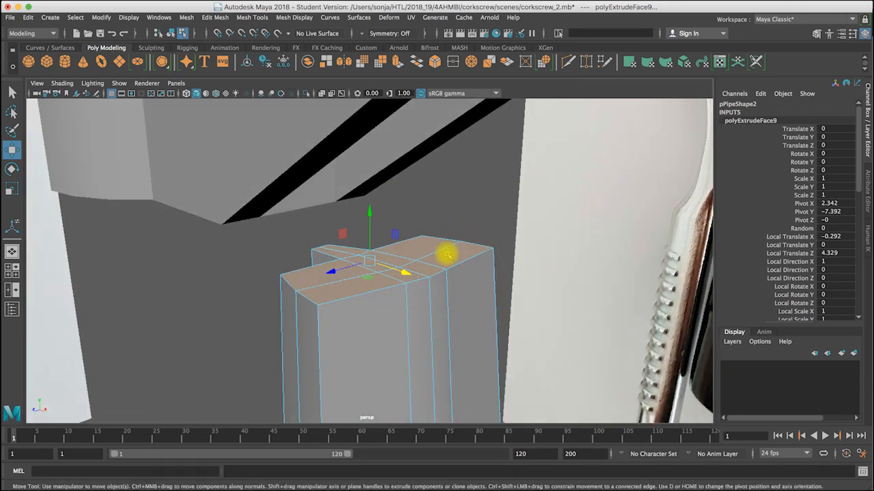
pyautogui.keyDown('alt'); pyautogui.moveTo(468, 254); pyautogui.dragTo(341, 230); pyautogui.keyUp('alt')
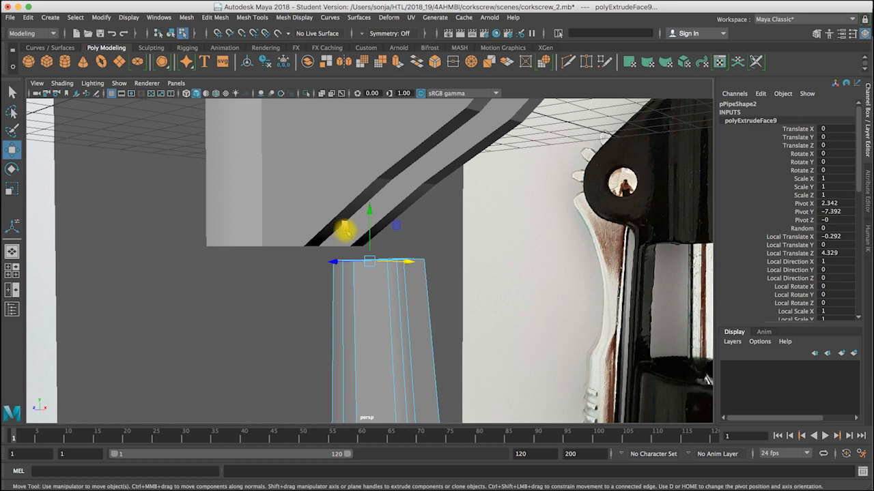
pyautogui.keyDown('alt'); pyautogui.moveTo(312, 211); pyautogui.dragTo(348, 220); pyautogui.keyUp('alt')
pyautogui.moveTo(316, 196); pyautogui.dragTo(307, 170, button='right')
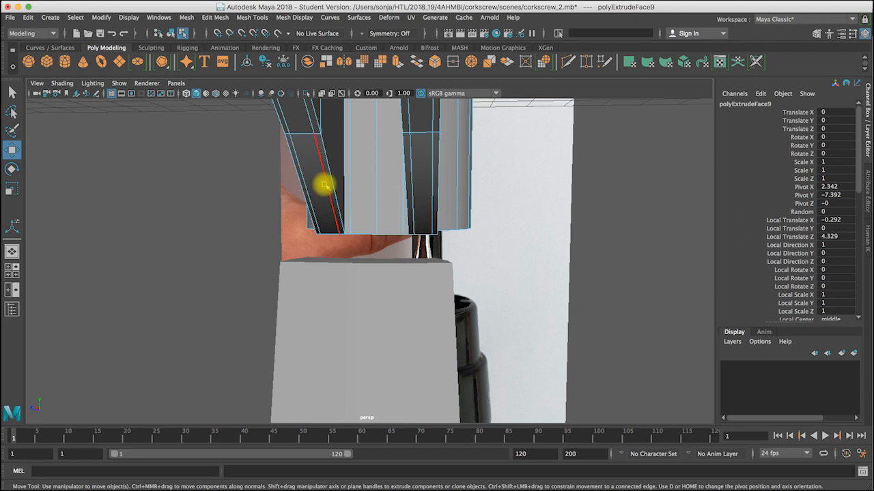
pyautogui.keyDown('alt'); pyautogui.moveTo(413, 210); pyautogui.dragTo(451, 230); pyautogui.keyUp('alt')
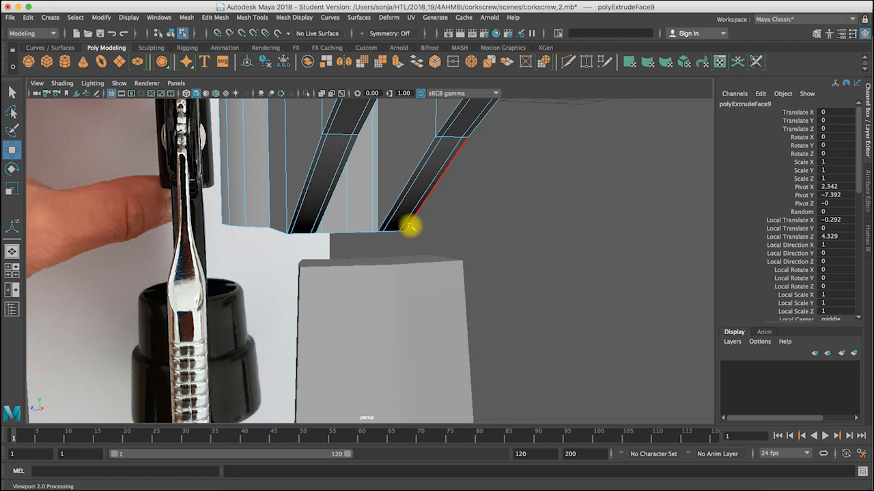
pyautogui.click(314, 186)
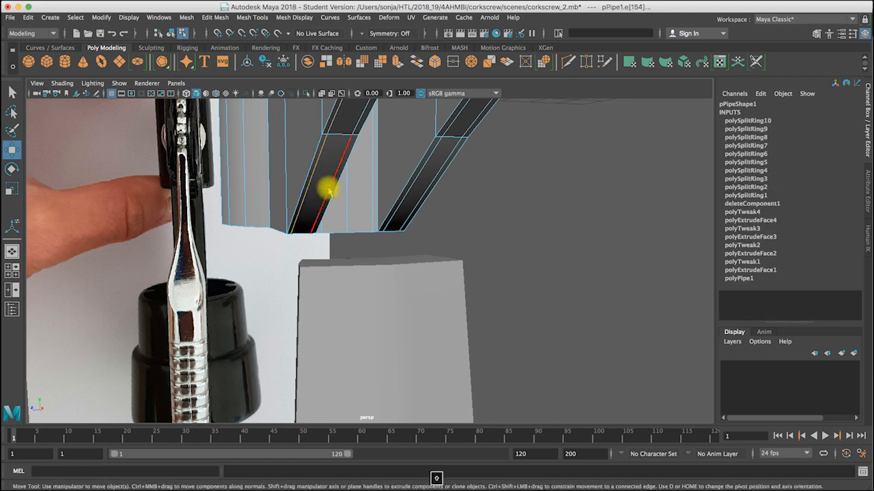
pyautogui.moveTo(392, 198)
pyautogui.keyDown('alt'); pyautogui.mouseDown()
pyautogui.moveTo(337, 196)
pyautogui.moveTo(409, 201)
pyautogui.moveTo(386, 200)
pyautogui.mouseUp(); pyautogui.keyUp('alt')
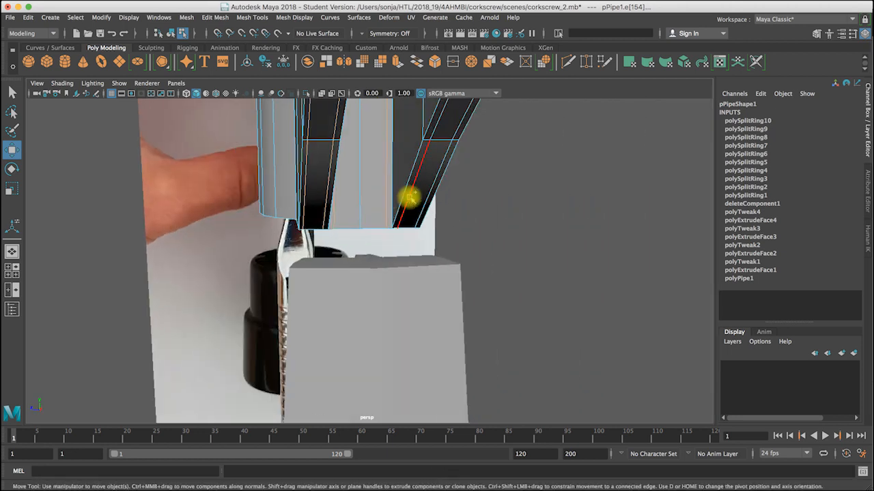
pyautogui.keyDown('alt'); pyautogui.moveTo(407, 215); pyautogui.dragTo(351, 175); pyautogui.keyUp('alt')
pyautogui.press('BackSpace')
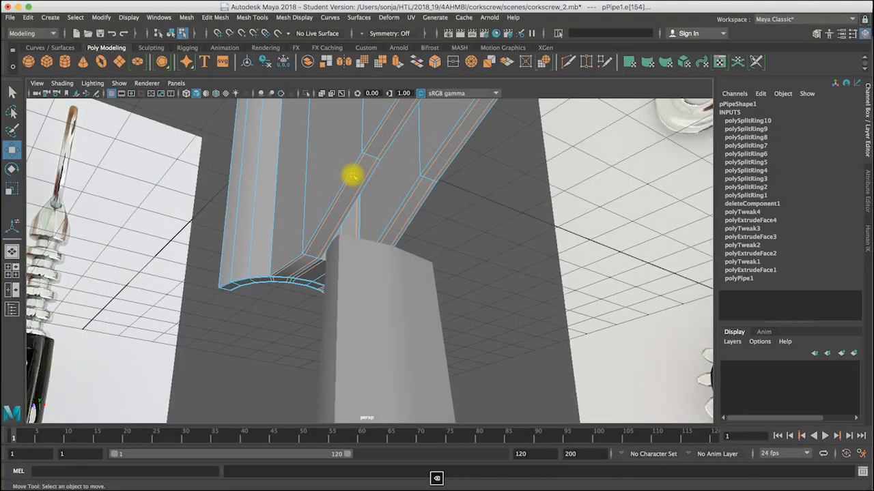
# Select all vertices of the upper body and delete the leftover ones from the removed edge loops
pyautogui.moveTo(352, 175); pyautogui.dragTo(302, 172, button='right')
pyautogui.moveTo(232, 126); pyautogui.dragTo(553, 363)
pyautogui.keyDown('alt'); pyautogui.moveTo(436, 207); pyautogui.dragTo(406, 156, button='right'); pyautogui.keyUp('alt')
pyautogui.moveTo(262, 110); pyautogui.dragTo(507, 346)
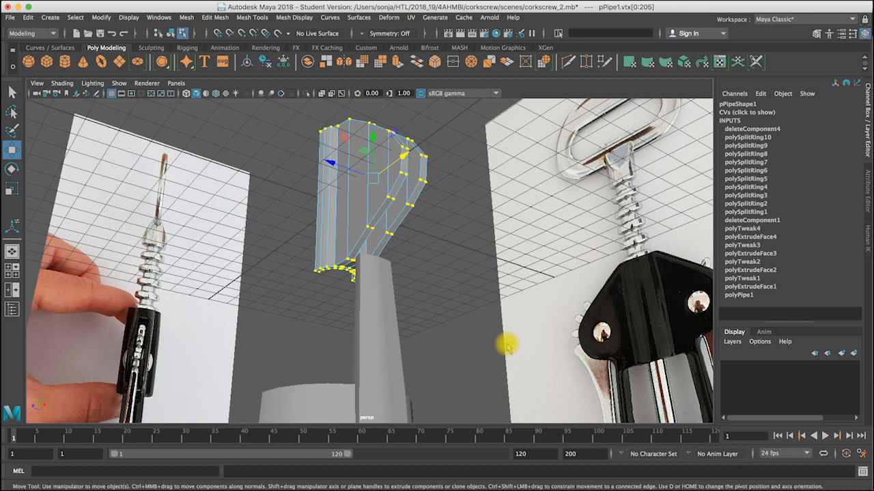
pyautogui.click(507, 347)
# Move the lower corner vertices and the neighbouring slanted-edge vertices of the upper body in the front view to follow the reference outline
pyautogui.keyDown('alt'); pyautogui.moveTo(534, 256); pyautogui.dragTo(660, 265, button='right'); pyautogui.keyUp('alt')
pyautogui.keyDown('alt'); pyautogui.moveTo(335, 236); pyautogui.dragTo(464, 244, button='right'); pyautogui.keyUp('alt')
pyautogui.keyDown('alt'); pyautogui.moveTo(339, 247); pyautogui.dragTo(301, 260); pyautogui.keyUp('alt')
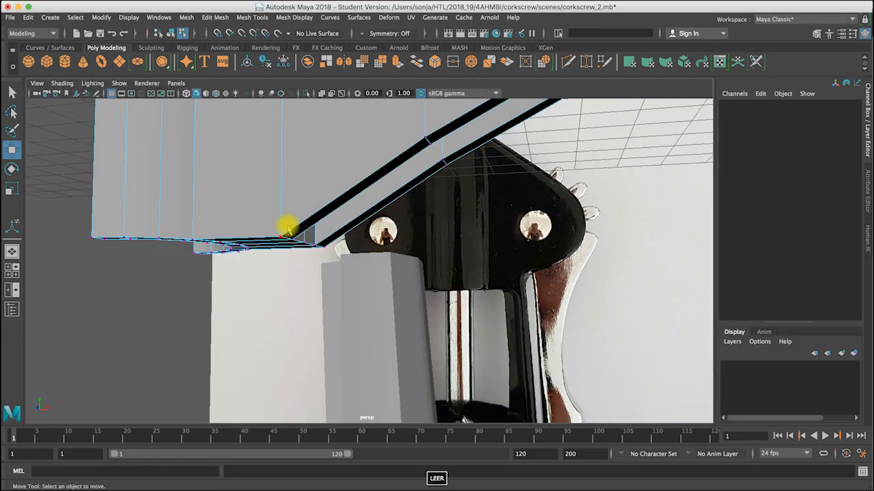
pyautogui.press('space')
pyautogui.moveTo(200, 295); pyautogui.dragTo(226, 298)
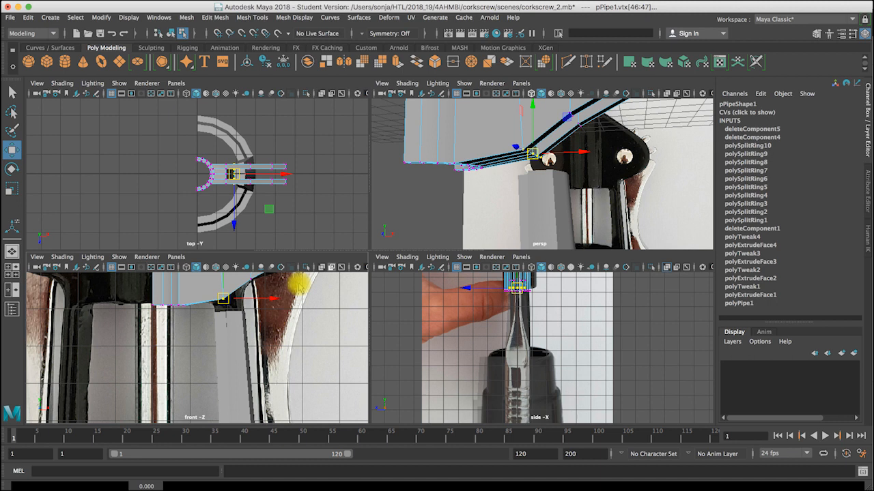
pyautogui.moveTo(243, 278); pyautogui.dragTo(242, 289)
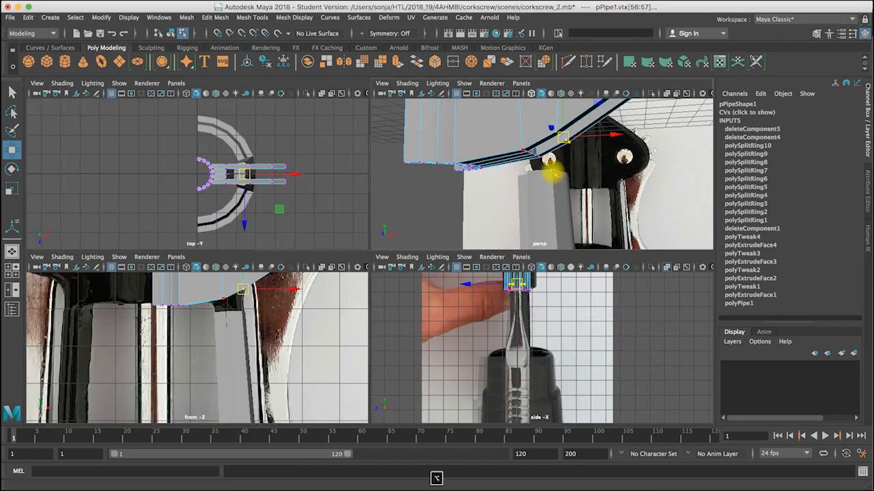
# Switch to edge selection on the lower sleeve's mesh at the top of the extruded arm
pyautogui.keyDown('alt'); pyautogui.moveTo(552, 171); pyautogui.dragTo(529, 180); pyautogui.keyUp('alt')
pyautogui.keyDown('alt'); pyautogui.moveTo(534, 180); pyautogui.dragTo(647, 186, button='right'); pyautogui.keyUp('alt')
pyautogui.keyDown('alt'); pyautogui.moveTo(647, 187); pyautogui.dragTo(566, 168); pyautogui.keyUp('alt')
pyautogui.press('space')
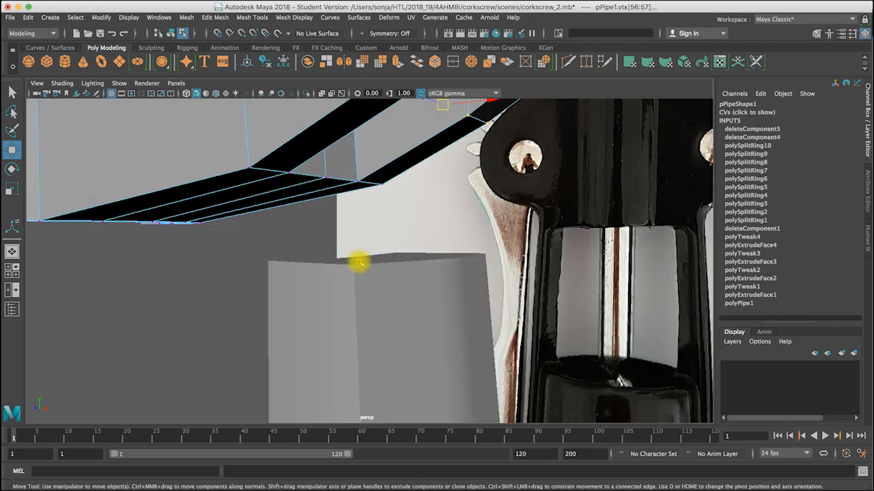
pyautogui.keyDown('alt'); pyautogui.moveTo(360, 262); pyautogui.dragTo(389, 290); pyautogui.keyUp('alt')
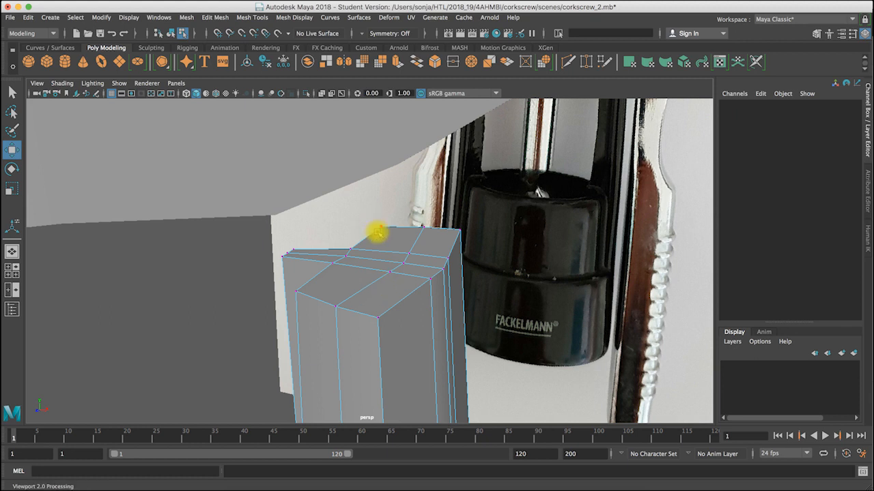
pyautogui.rightClick(353, 291)
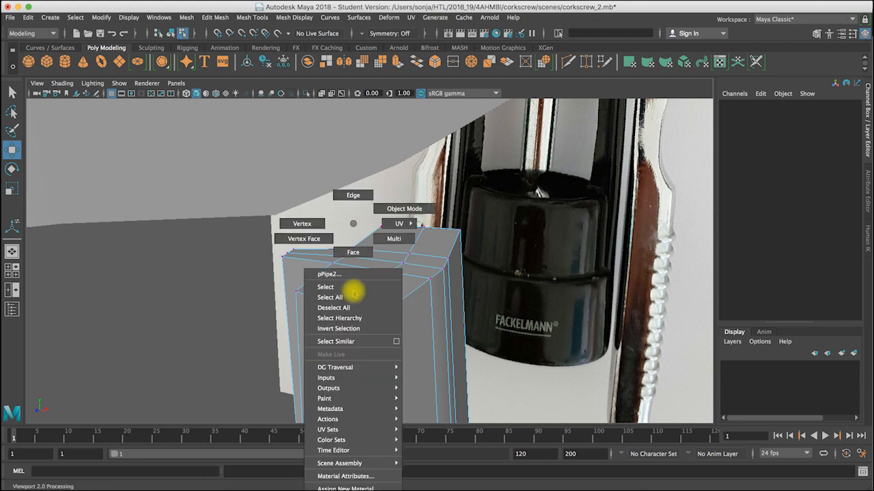
pyautogui.click(351, 200)
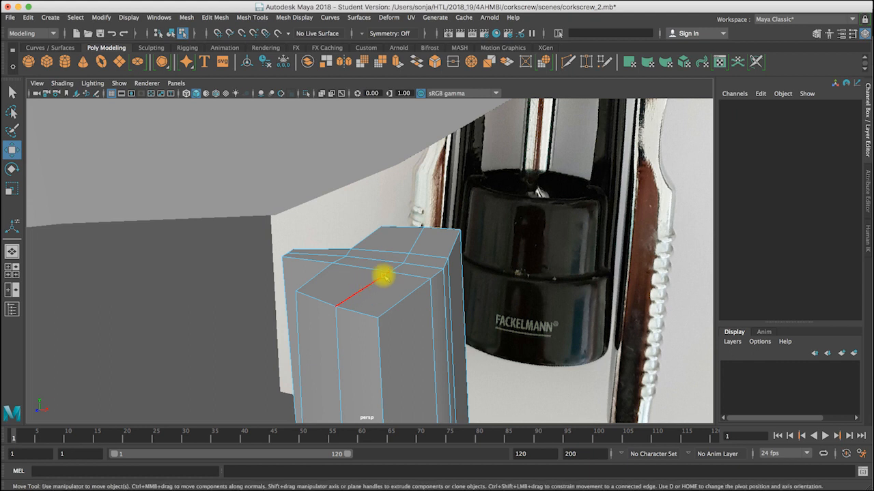
# Slide the central edge path on the block's top sideways to the block's long side with the Slide Edge tool
pyautogui.click(401, 267)
pyautogui.press('q')
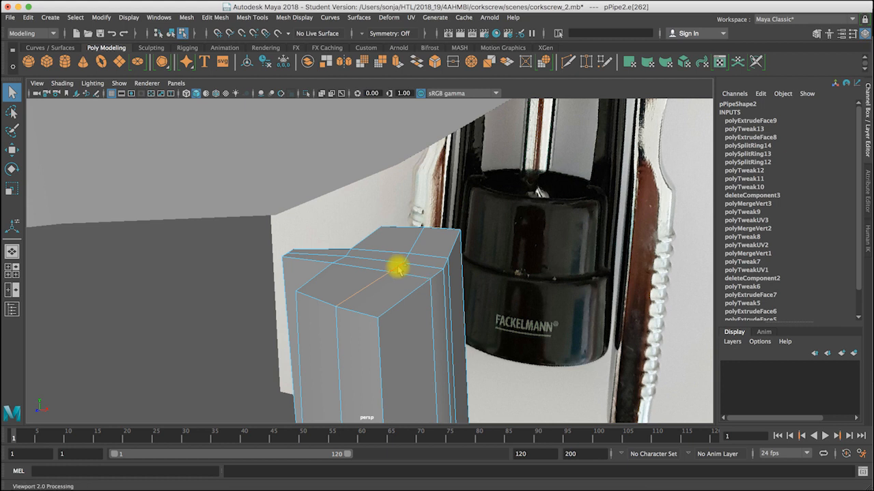
pyautogui.click(407, 265)
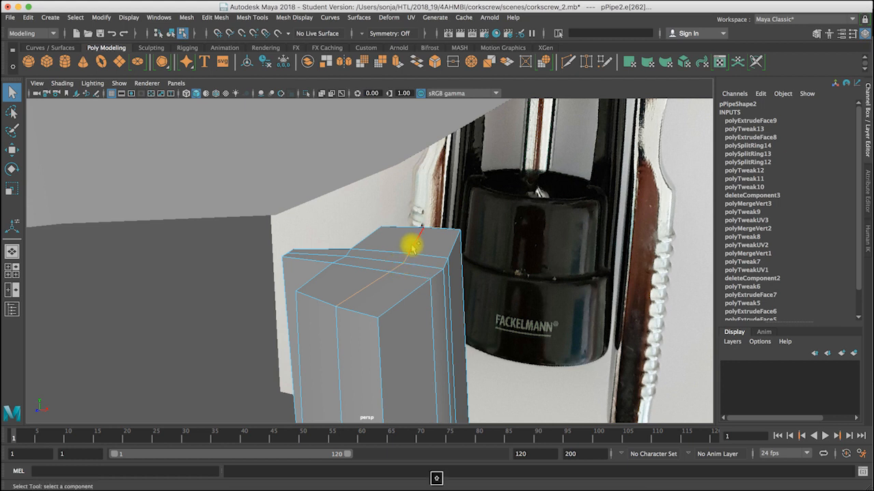
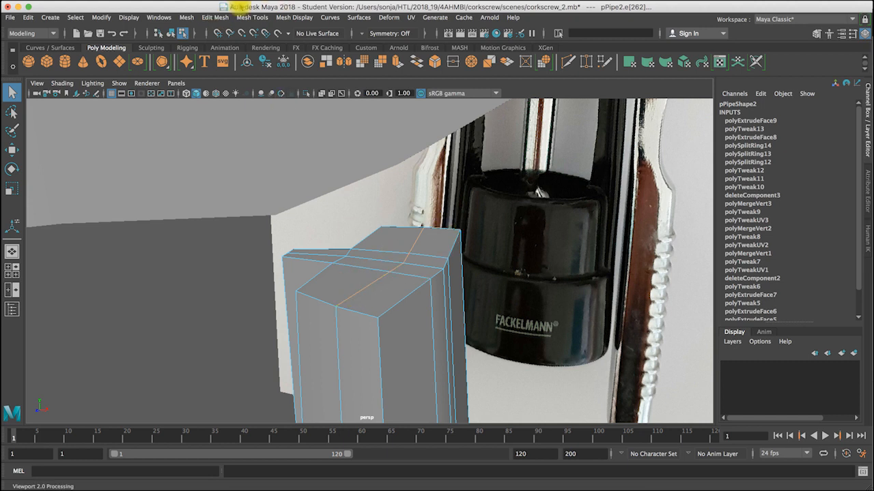
pyautogui.click(203, 21)
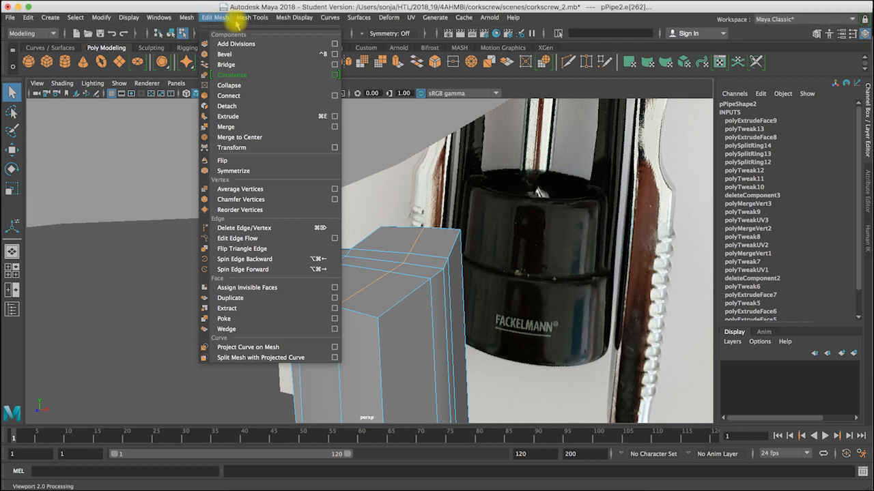
pyautogui.click(266, 179)
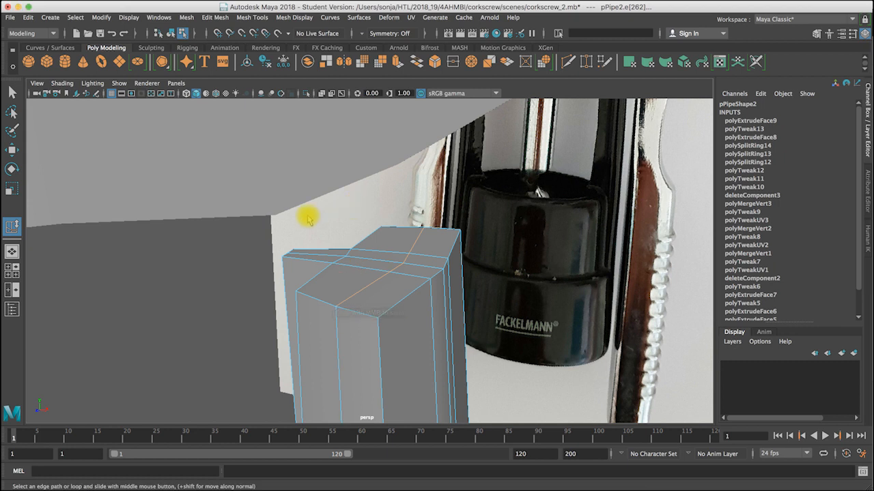
pyautogui.moveTo(303, 222); pyautogui.dragTo(304, 221, button='middle')
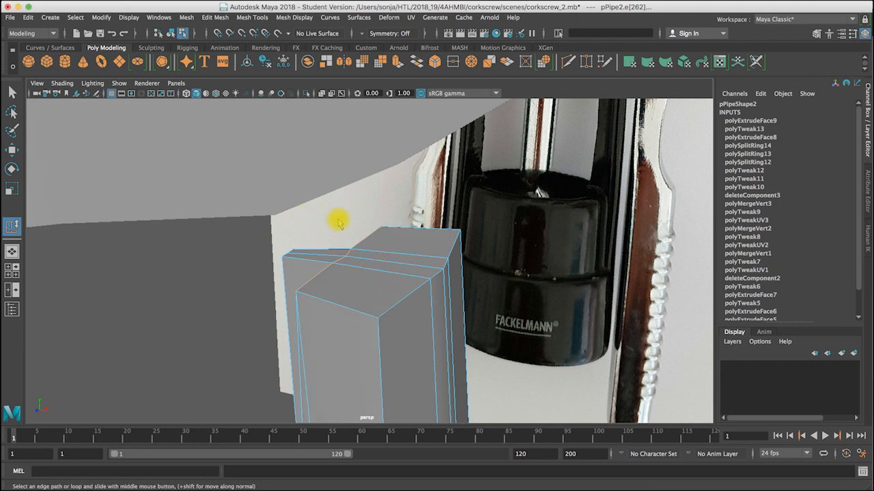
pyautogui.press('super+z')
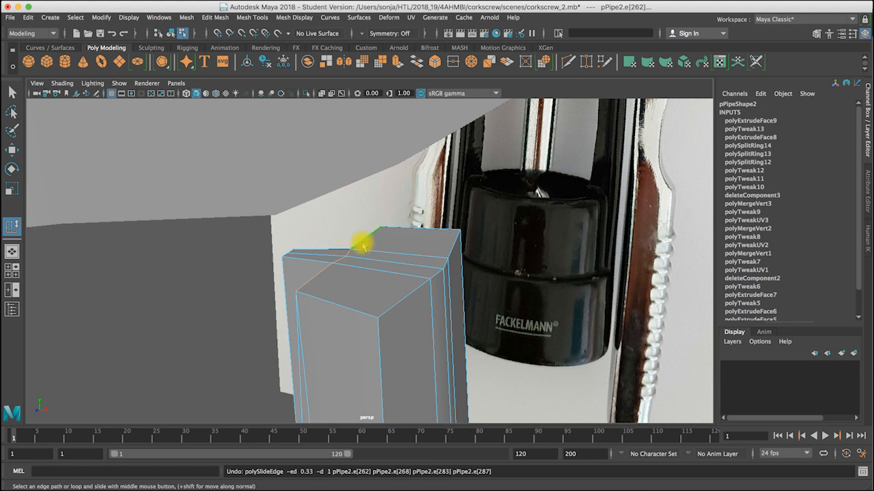
pyautogui.keyDown('alt'); pyautogui.moveTo(366, 268); pyautogui.dragTo(382, 260); pyautogui.keyUp('alt')
pyautogui.press('super+z')
pyautogui.press('super+y')
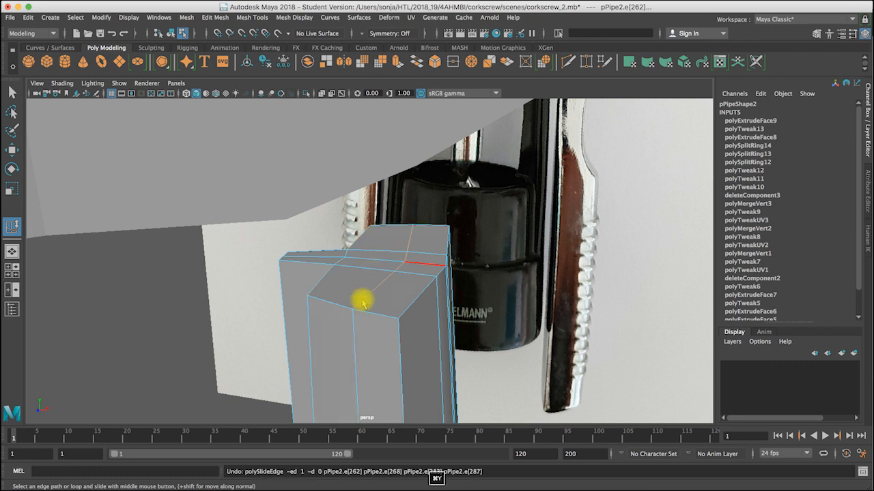
# Try to move and scale the slid edges on the block's top
pyautogui.press('w')
pyautogui.moveTo(441, 259); pyautogui.dragTo(410, 264)
pyautogui.press('e')
pyautogui.press('r')
pyautogui.moveTo(346, 276); pyautogui.dragTo(369, 258)
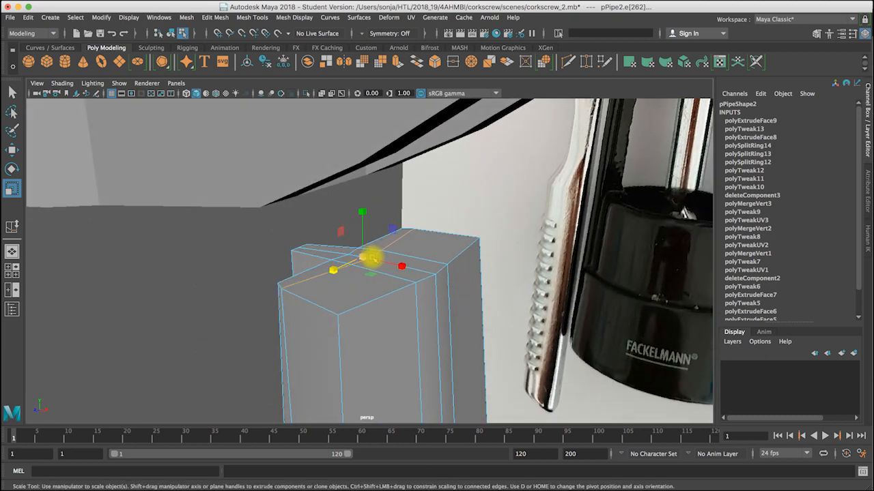
# Try to move the slid top edges in edge selection mode, and undo the move
pyautogui.rightClick(375, 254)
pyautogui.click(355, 244)
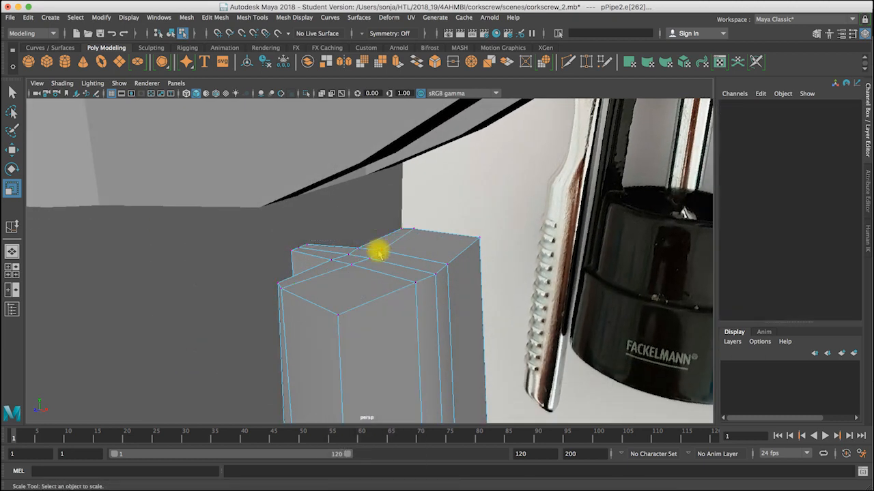
pyautogui.rightClick(356, 264)
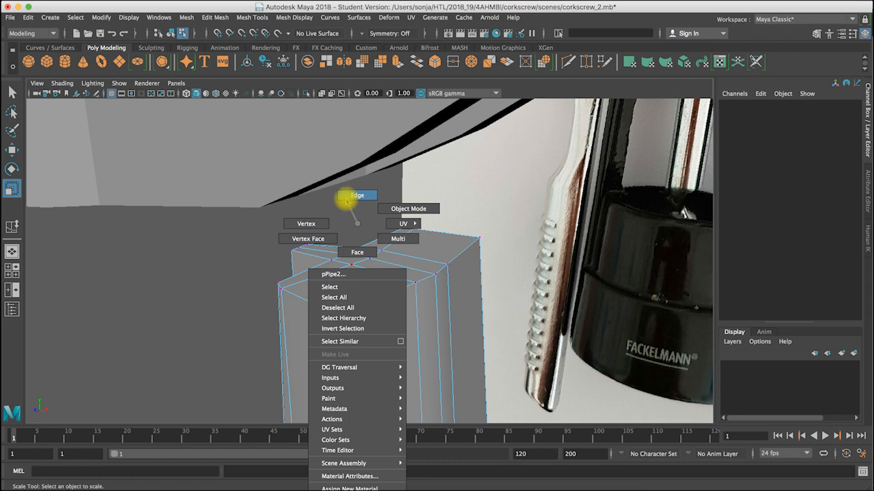
pyautogui.click(348, 197)
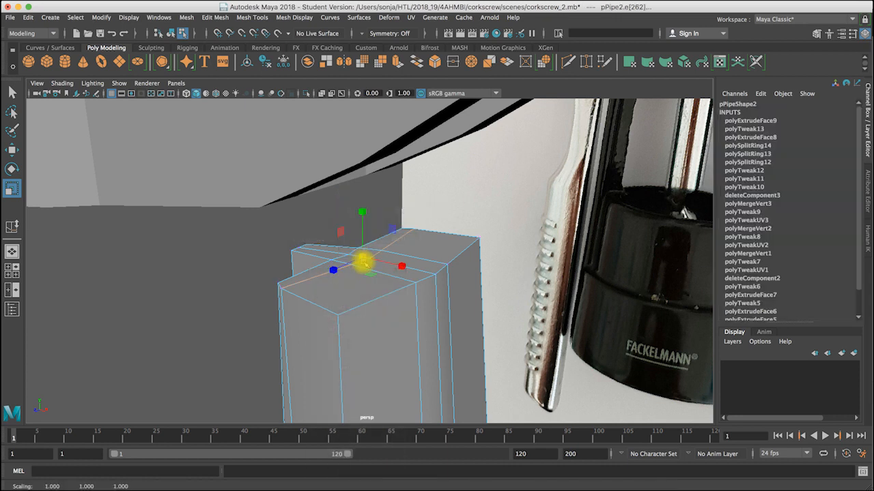
pyautogui.press('q')
pyautogui.click(375, 260)
pyautogui.press('w')
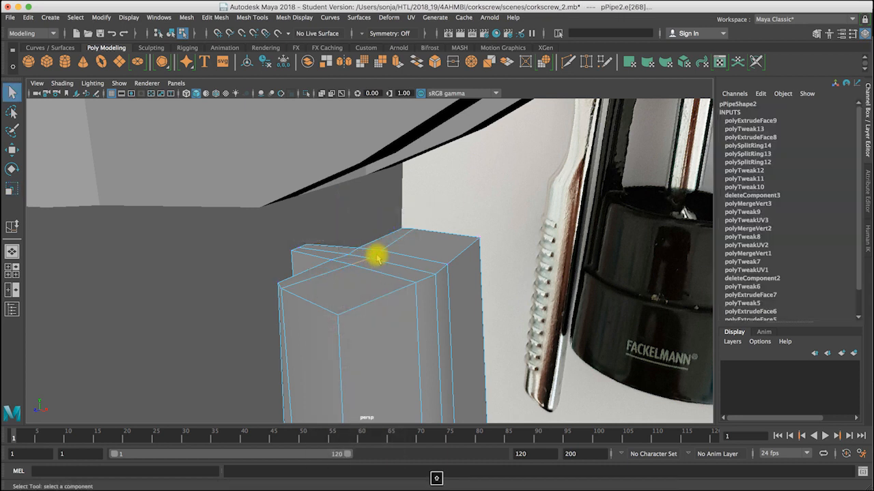
pyautogui.moveTo(406, 268); pyautogui.dragTo(339, 245)
pyautogui.press('super+z')
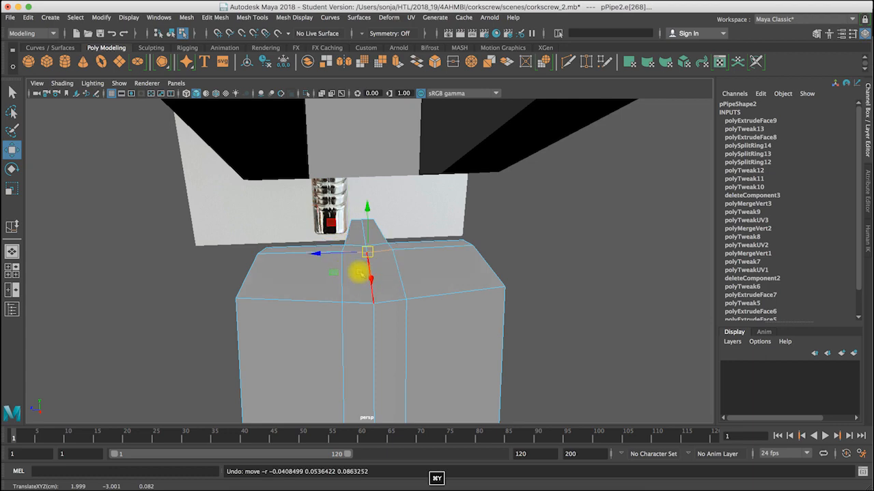
# Select the narrow middle faces on the block's top and scale them to about 2.3 times their width along Z
pyautogui.rightClick(358, 273)
pyautogui.click(358, 254)
pyautogui.click(387, 271)
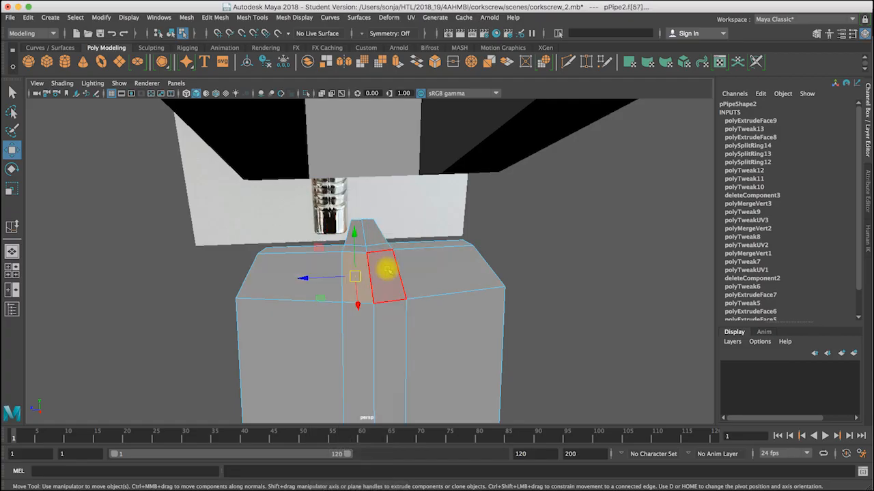
pyautogui.click(349, 252)
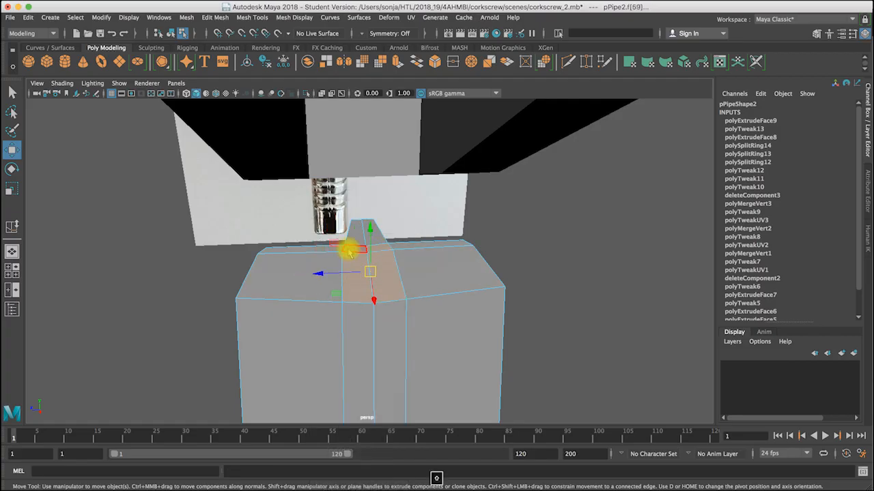
pyautogui.press('r')
pyautogui.moveTo(323, 275); pyautogui.dragTo(260, 276)
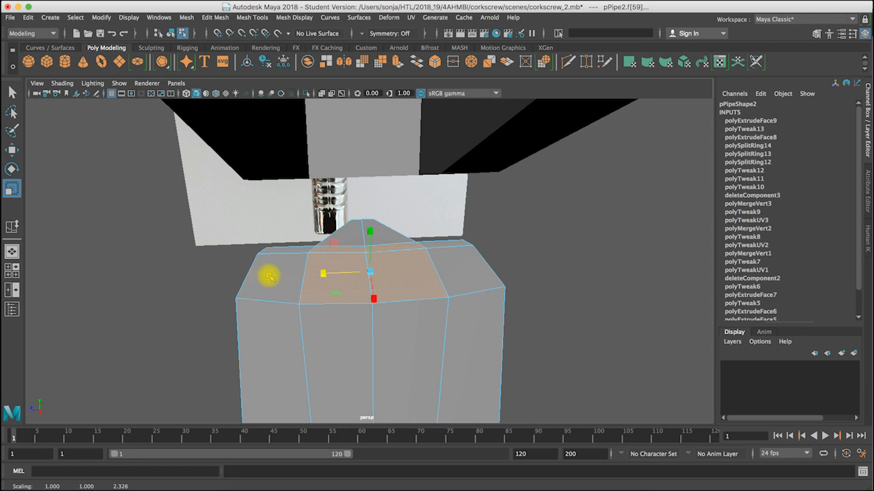
# Extrude the outer top faces at both ends of the block and the pointed side face upwards, leaving out the middle faces
pyautogui.keyDown('alt'); pyautogui.moveTo(307, 225); pyautogui.dragTo(273, 279); pyautogui.keyUp('alt')
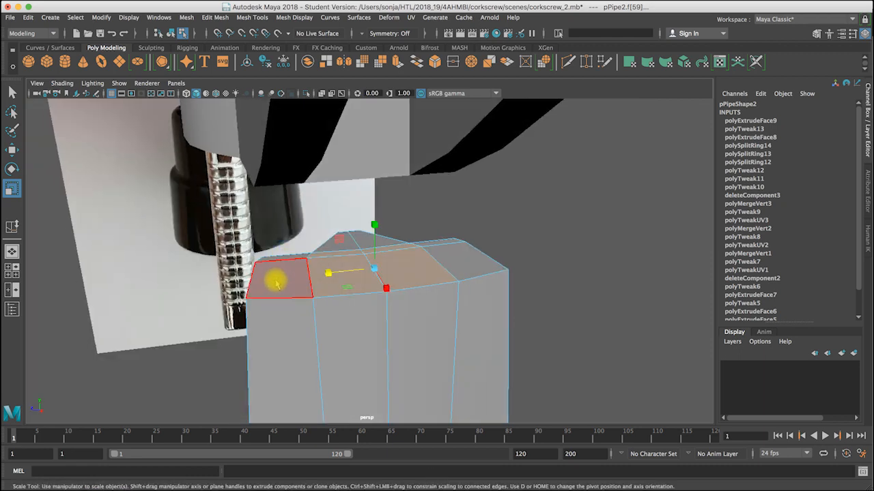
pyautogui.click(276, 281)
pyautogui.click(280, 172)
pyautogui.keyDown('alt'); pyautogui.moveTo(483, 186); pyautogui.dragTo(350, 200); pyautogui.keyUp('alt')
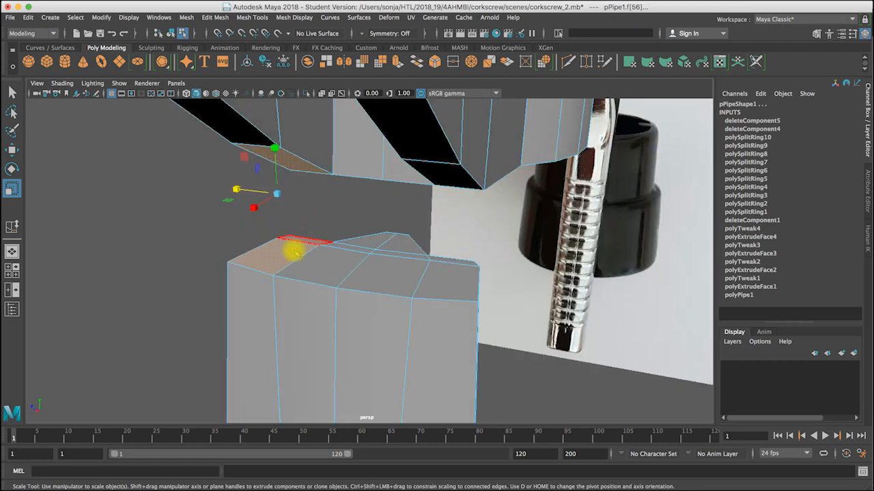
pyautogui.click(294, 251)
pyautogui.keyDown('alt'); pyautogui.moveTo(331, 261); pyautogui.dragTo(400, 228); pyautogui.keyUp('alt')
pyautogui.keyDown('alt'); pyautogui.moveTo(331, 302); pyautogui.dragTo(316, 273); pyautogui.keyUp('alt')
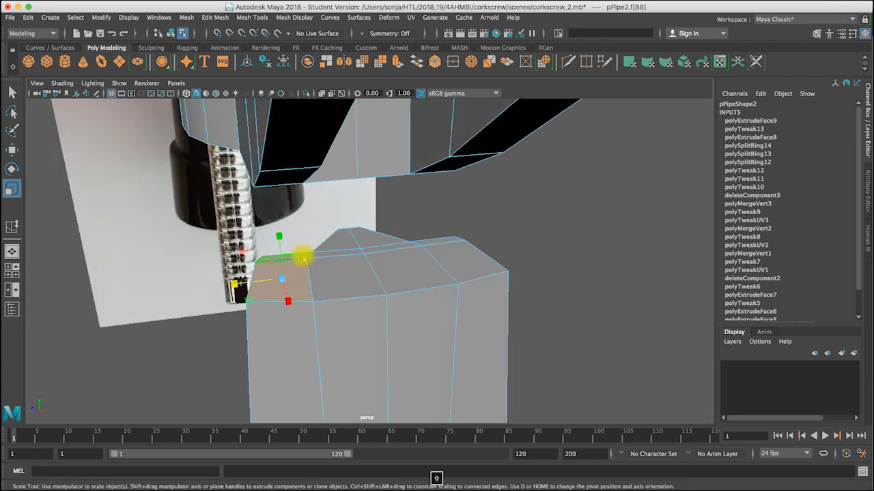
pyautogui.click(326, 254)
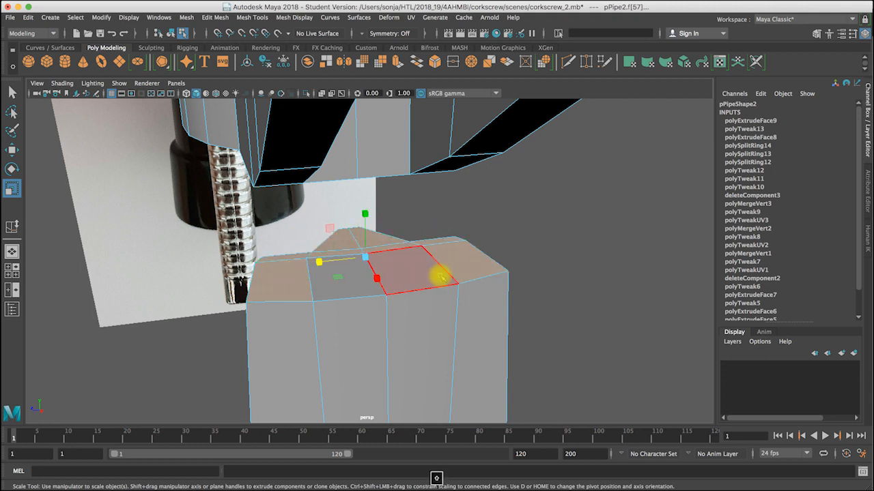
pyautogui.keyDown('alt'); pyautogui.moveTo(321, 321); pyautogui.dragTo(388, 312); pyautogui.keyUp('alt')
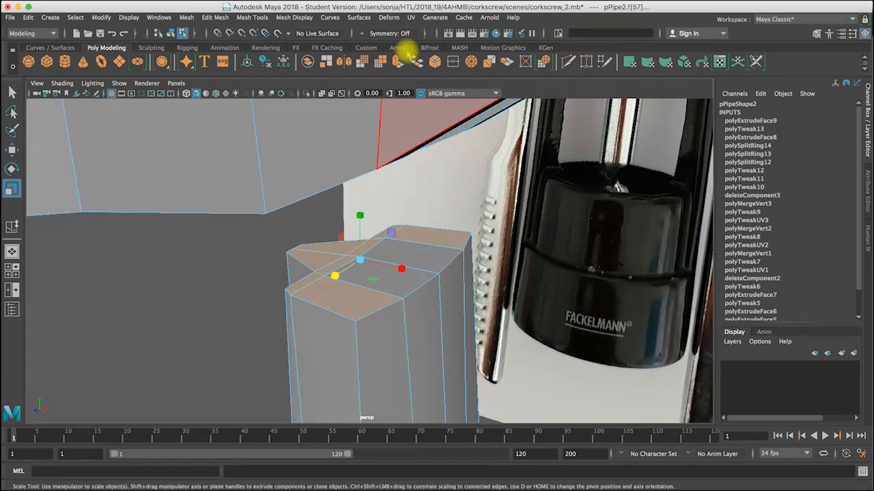
pyautogui.hotkey('ctrl', 'e')
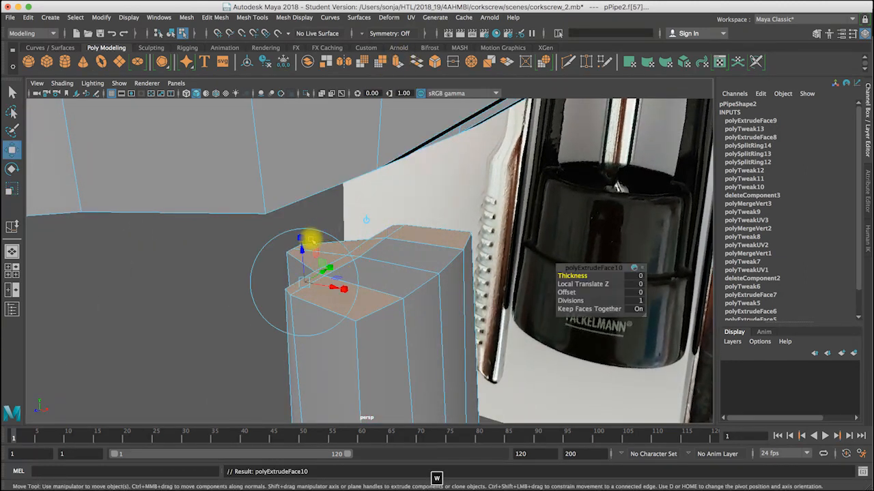
pyautogui.press('w')
pyautogui.moveTo(360, 207); pyautogui.dragTo(360, 164)
# Insert a vertical edge loop in the curved part above the block, close to the existing edge at its lower corner
pyautogui.keyDown('alt'); pyautogui.moveTo(321, 206); pyautogui.dragTo(398, 185); pyautogui.keyUp('alt')
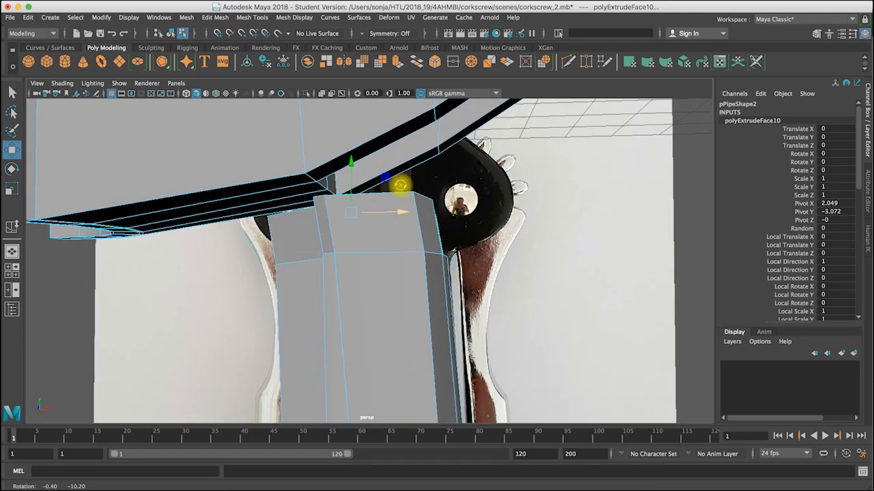
pyautogui.keyDown('alt'); pyautogui.moveTo(307, 181); pyautogui.dragTo(289, 182); pyautogui.keyUp('alt')
pyautogui.moveTo(290, 175); pyautogui.dragTo(277, 185, button='right')
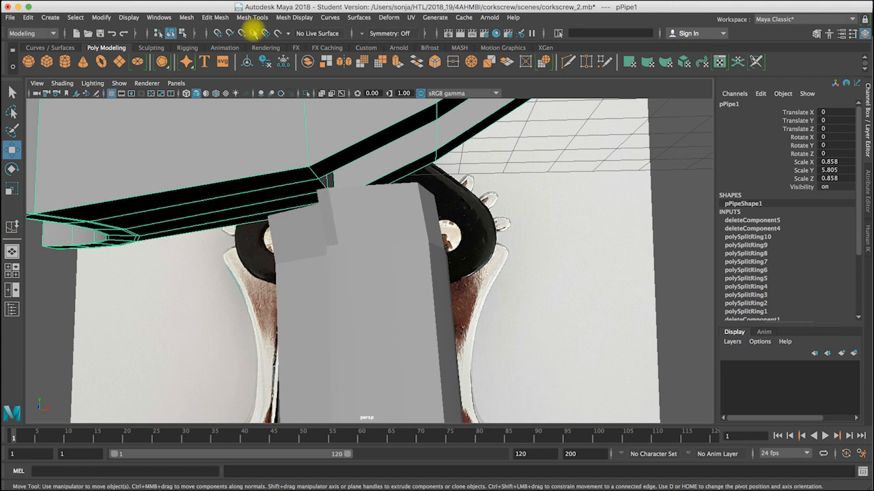
pyautogui.click(208, 17)
pyautogui.moveTo(176, 18)
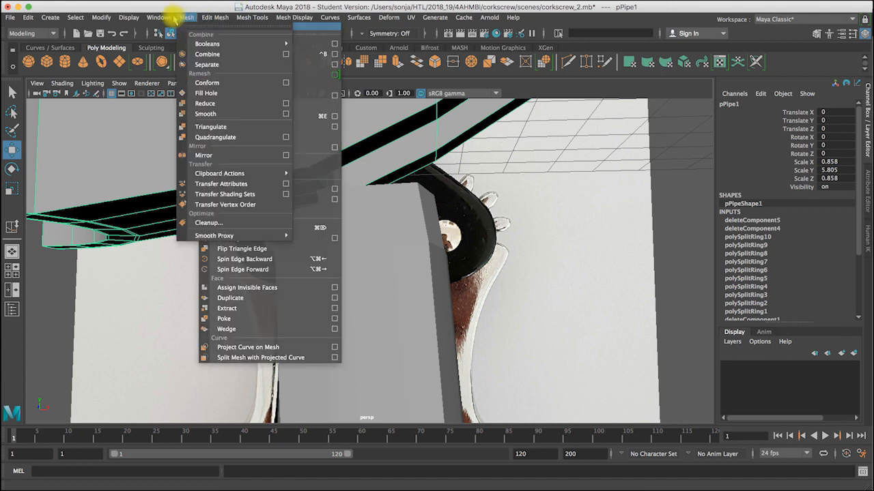
pyautogui.moveTo(217, 18)
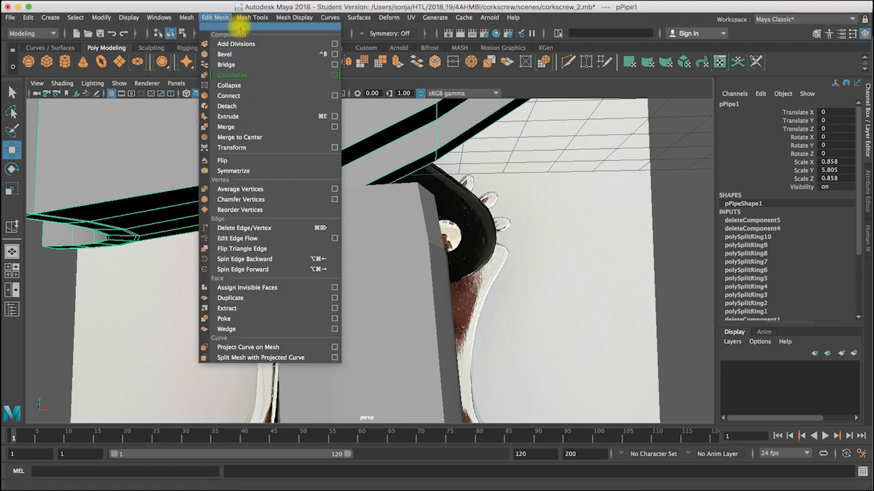
pyautogui.moveTo(252, 17)
pyautogui.click(272, 96)
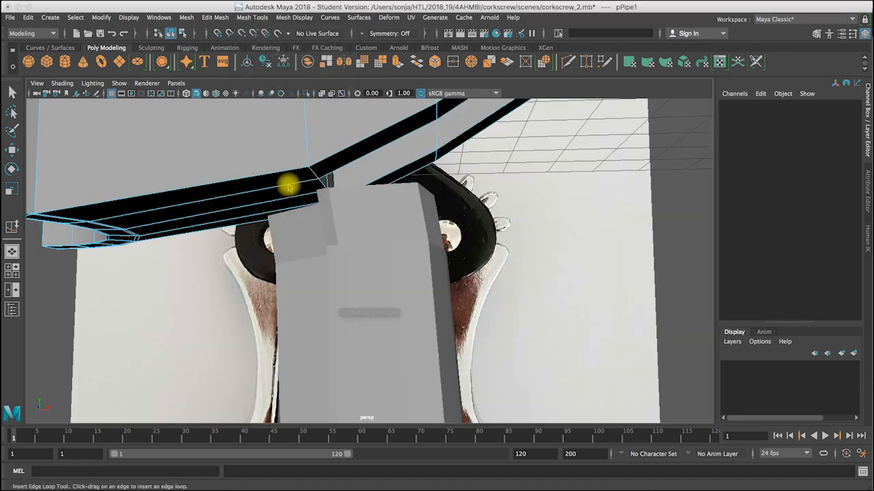
pyautogui.keyDown('alt'); pyautogui.moveTo(296, 189); pyautogui.dragTo(355, 231); pyautogui.keyUp('alt')
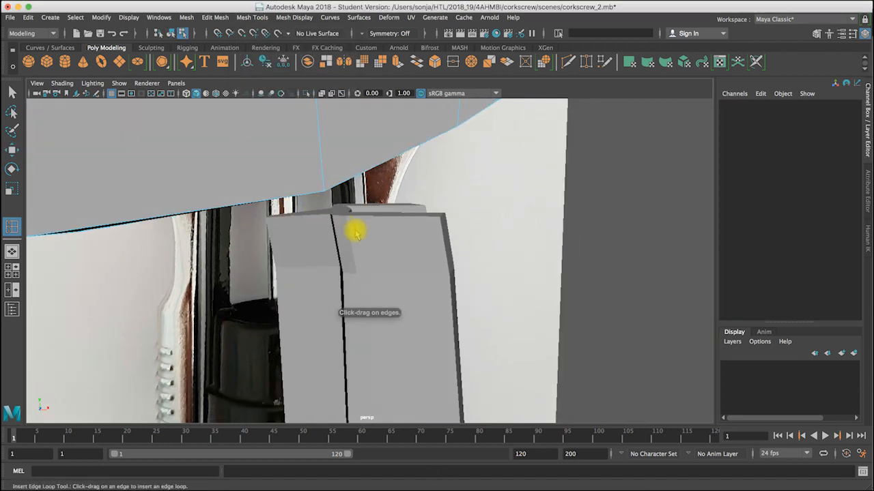
pyautogui.keyDown('alt'); pyautogui.moveTo(318, 196); pyautogui.dragTo(314, 180); pyautogui.keyUp('alt')
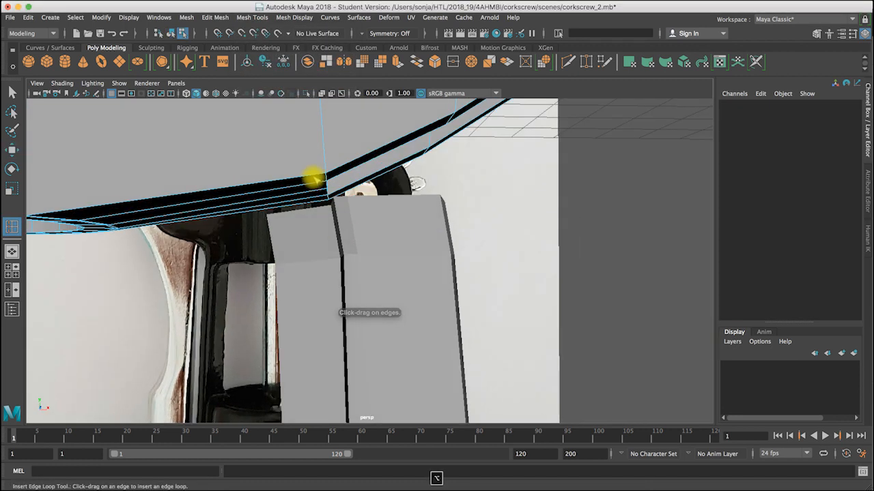
pyautogui.click(314, 179)
# Insert a second vertical edge loop in the curved part, roughly above the block's inner side, and leave the tool
pyautogui.keyDown('alt'); pyautogui.moveTo(328, 199); pyautogui.dragTo(275, 171); pyautogui.keyUp('alt')
pyautogui.click(259, 176)
pyautogui.keyDown('alt'); pyautogui.moveTo(286, 237); pyautogui.dragTo(281, 246); pyautogui.keyUp('alt')
pyautogui.click(11, 92)
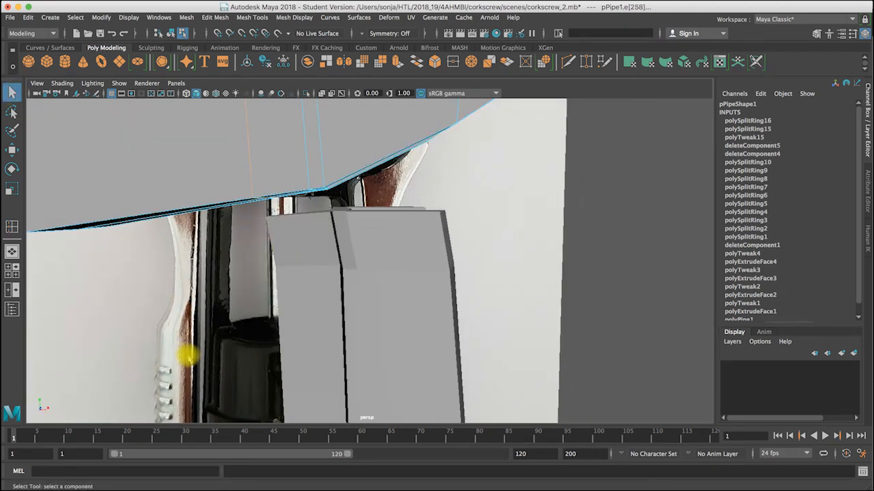
# In an enlarged front view, select the block's middle vertices at the base of the extrusion and shift them along X towards the inner side
pyautogui.click(12, 270)
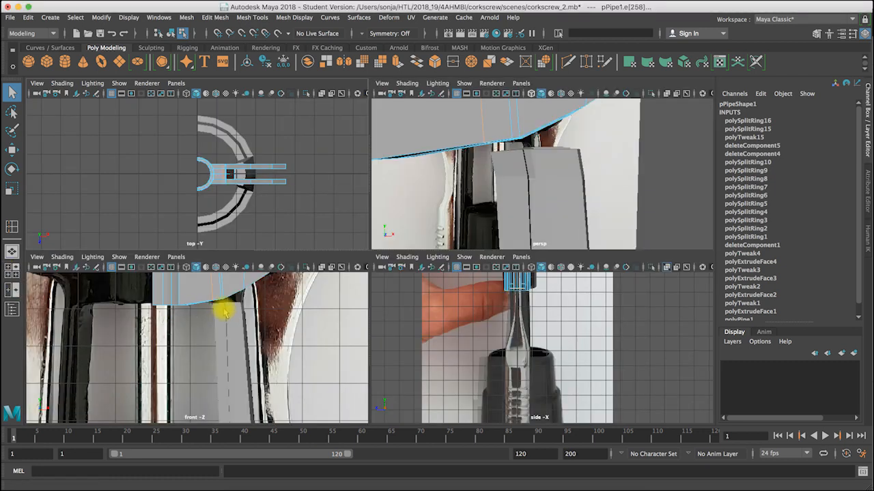
pyautogui.moveTo(248, 303)
pyautogui.keyDown('alt'); pyautogui.mouseDown(button='middle')
pyautogui.moveTo(248, 294)
pyautogui.moveTo(248, 311)
pyautogui.mouseUp(button='middle'); pyautogui.keyUp('alt')
pyautogui.keyDown('alt'); pyautogui.moveTo(248, 341); pyautogui.dragTo(326, 333, button='right'); pyautogui.keyUp('alt')
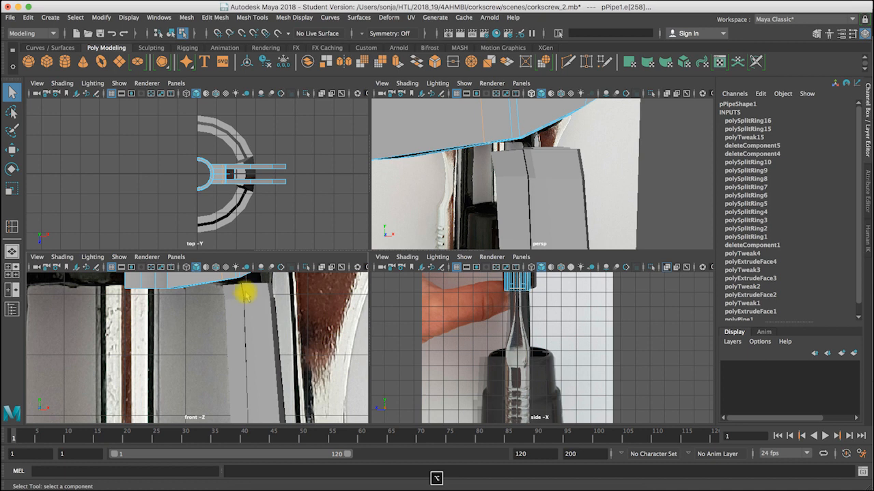
pyautogui.keyDown('alt'); pyautogui.moveTo(246, 293); pyautogui.dragTo(224, 369, button='middle'); pyautogui.keyUp('alt')
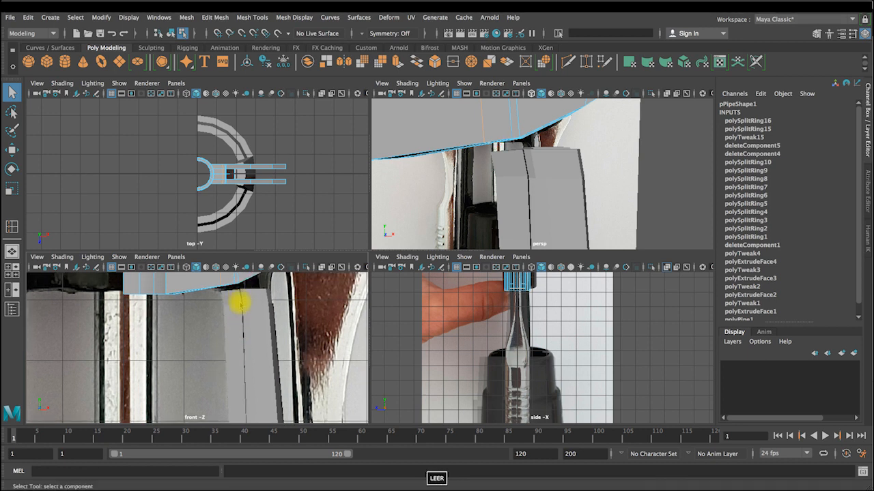
pyautogui.press('space')
pyautogui.moveTo(451, 161)
pyautogui.keyDown('alt'); pyautogui.mouseDown(button='middle')
pyautogui.moveTo(455, 152)
pyautogui.moveTo(421, 198)
pyautogui.moveTo(452, 168)
pyautogui.mouseUp(button='middle'); pyautogui.keyUp('alt')
pyautogui.moveTo(392, 206); pyautogui.dragTo(369, 181, button='right')
pyautogui.moveTo(436, 208); pyautogui.dragTo(466, 227)
pyautogui.press('w')
pyautogui.click(436, 232)
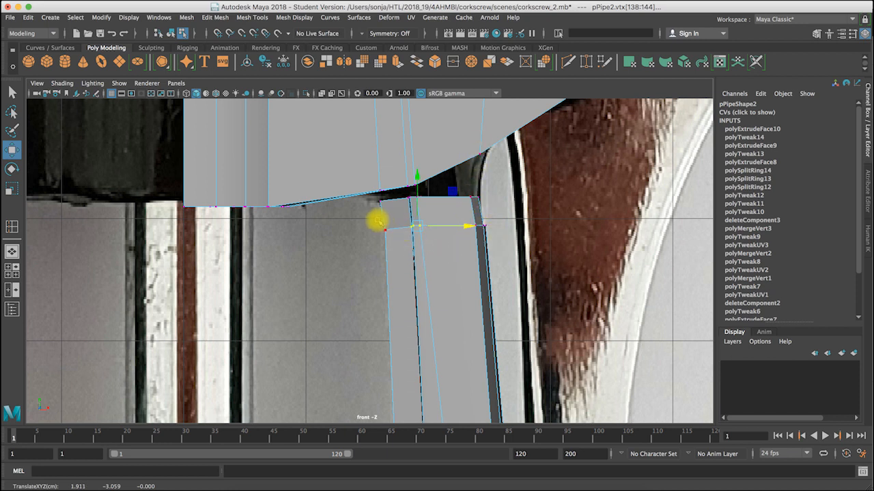
# Delete the faces on the curved part's underside and lower slopes that lie directly above the extruded block
pyautogui.press('space')
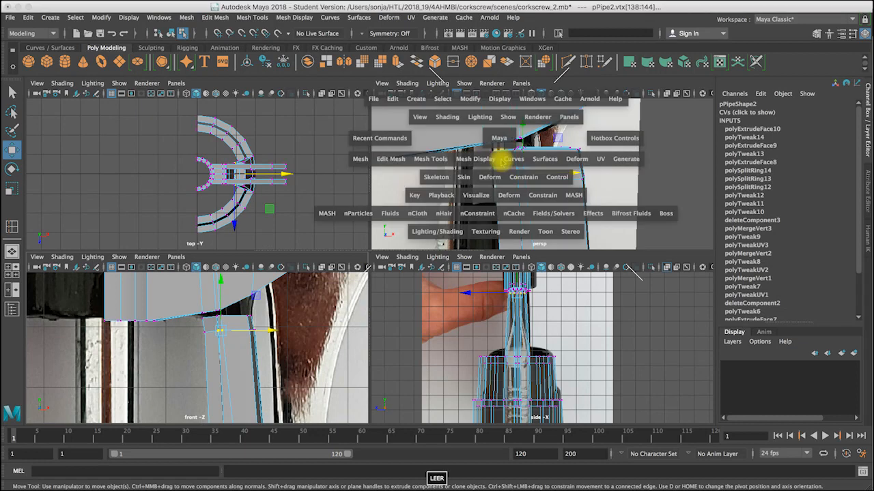
pyautogui.press('space')
pyautogui.keyDown('alt'); pyautogui.moveTo(416, 193); pyautogui.dragTo(470, 195); pyautogui.keyUp('alt')
pyautogui.keyDown('alt'); pyautogui.moveTo(478, 164); pyautogui.dragTo(242, 142); pyautogui.keyUp('alt')
pyautogui.moveTo(262, 171)
pyautogui.keyDown('alt'); pyautogui.mouseDown()
pyautogui.moveTo(275, 168)
pyautogui.moveTo(264, 161)
pyautogui.mouseUp(); pyautogui.keyUp('alt')
pyautogui.rightClick(264, 162)
pyautogui.moveTo(264, 179); pyautogui.dragTo(259, 193, button='right')
pyautogui.keyDown('alt'); pyautogui.moveTo(250, 183); pyautogui.dragTo(252, 200); pyautogui.keyUp('alt')
pyautogui.click(278, 191)
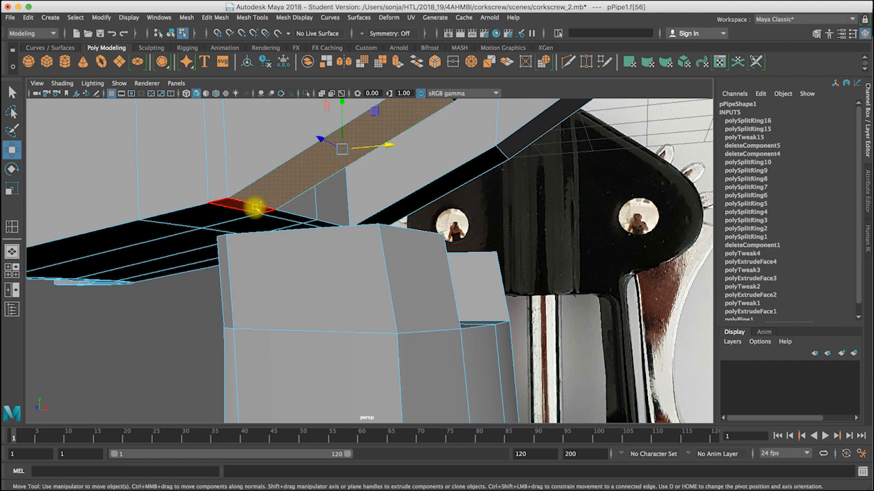
pyautogui.moveTo(378, 228)
pyautogui.keyDown('alt'); pyautogui.mouseDown()
pyautogui.moveTo(304, 234)
pyautogui.moveTo(378, 227)
pyautogui.mouseUp(); pyautogui.keyUp('alt')
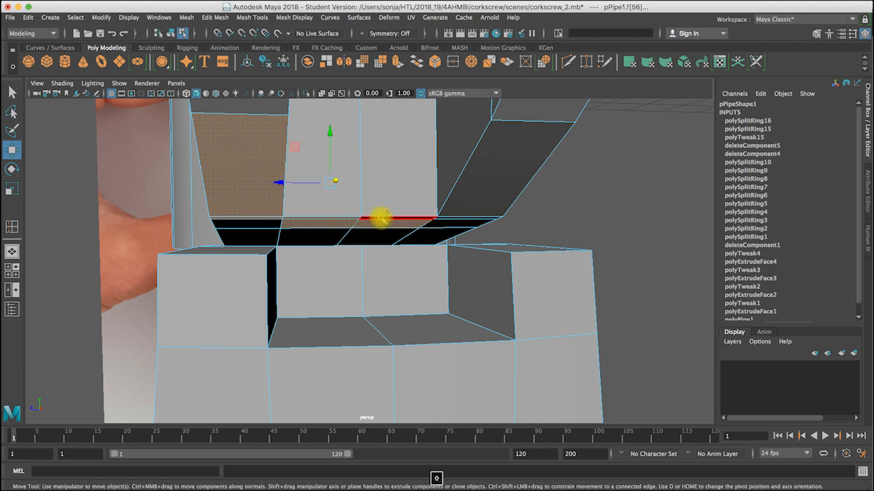
pyautogui.keyDown('shift'); pyautogui.click(451, 203); pyautogui.keyUp('shift')
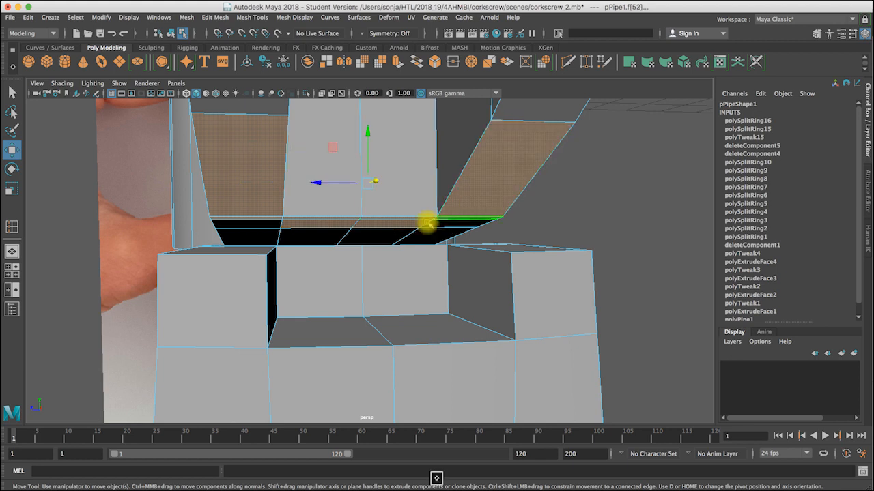
pyautogui.keyDown('alt'); pyautogui.moveTo(437, 223); pyautogui.dragTo(411, 209); pyautogui.keyUp('alt')
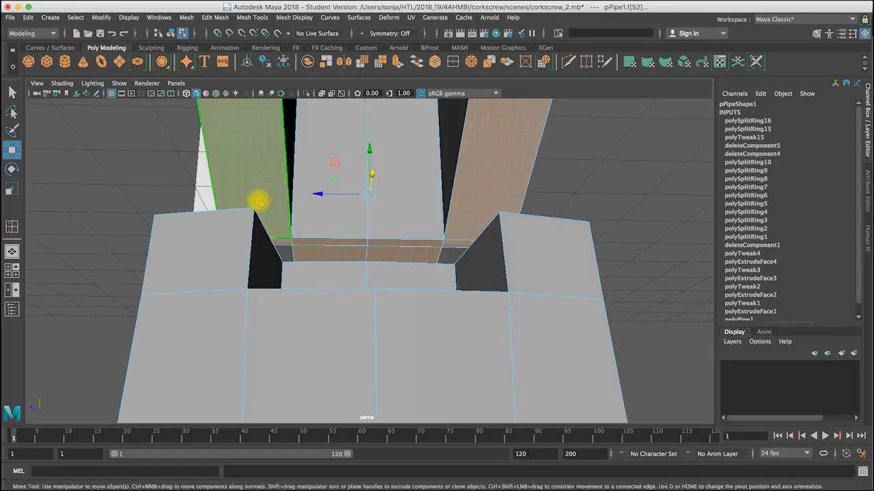
pyautogui.keyDown('alt'); pyautogui.moveTo(481, 214); pyautogui.dragTo(359, 273); pyautogui.keyUp('alt')
pyautogui.click(262, 271)
pyautogui.click(297, 251)
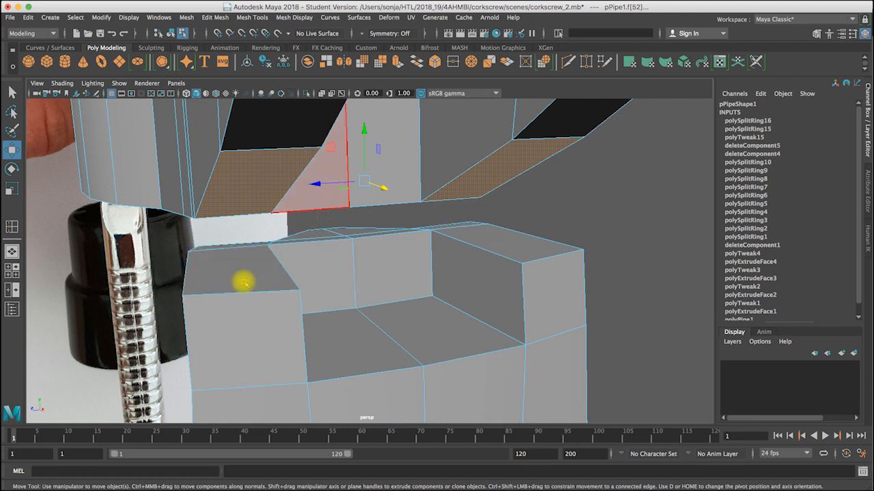
pyautogui.press('BackSpace')
# Delete the top faces along the block's raised rim, leaving the recessed middle faces in place
pyautogui.keyDown('alt'); pyautogui.moveTo(294, 223); pyautogui.dragTo(261, 273); pyautogui.keyUp('alt')
pyautogui.click(240, 273)
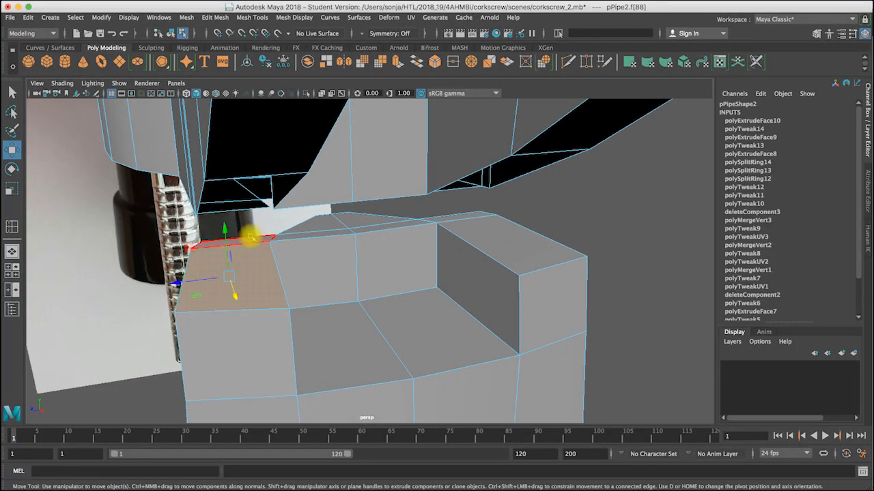
pyautogui.keyDown('shift'); pyautogui.click(254, 239); pyautogui.keyUp('shift')
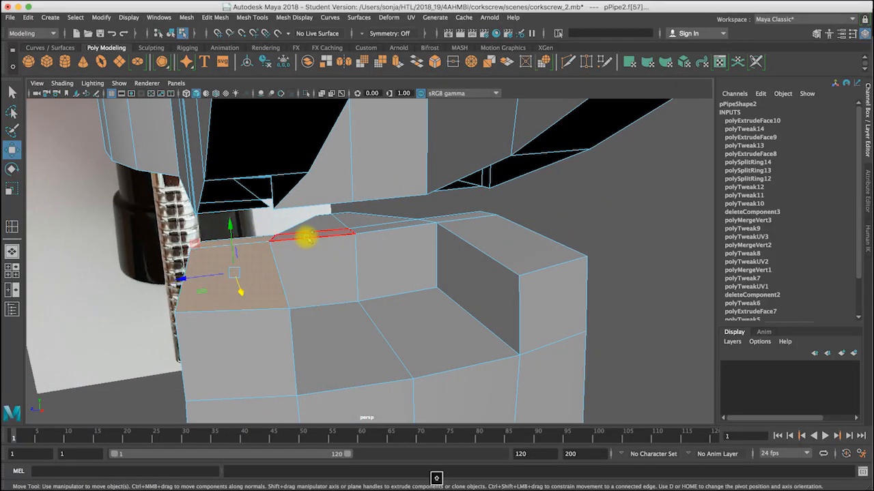
pyautogui.keyDown('shift'); pyautogui.click(338, 224); pyautogui.keyUp('shift')
pyautogui.keyDown('shift'); pyautogui.click(376, 229); pyautogui.keyUp('shift')
pyautogui.keyDown('shift'); pyautogui.click(501, 245); pyautogui.keyUp('shift')
pyautogui.press('Delete')
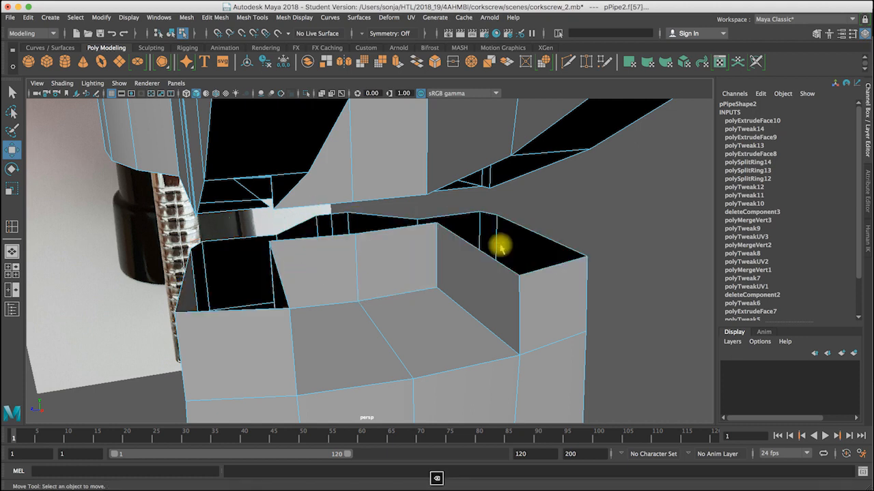
# Save the scene, and combine the selected curved part and block into one mesh
pyautogui.keyDown('alt'); pyautogui.moveTo(419, 282); pyautogui.dragTo(304, 161); pyautogui.keyUp('alt')
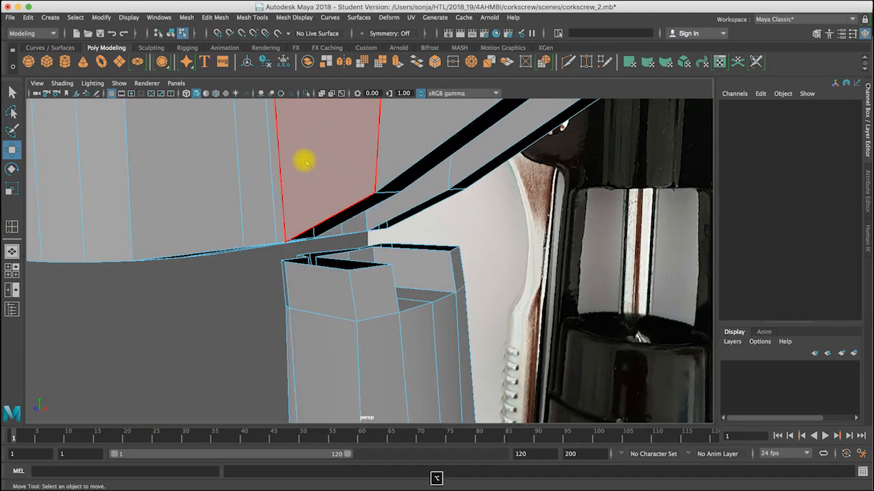
pyautogui.moveTo(304, 161); pyautogui.dragTo(333, 144, button='right')
pyautogui.click(329, 320)
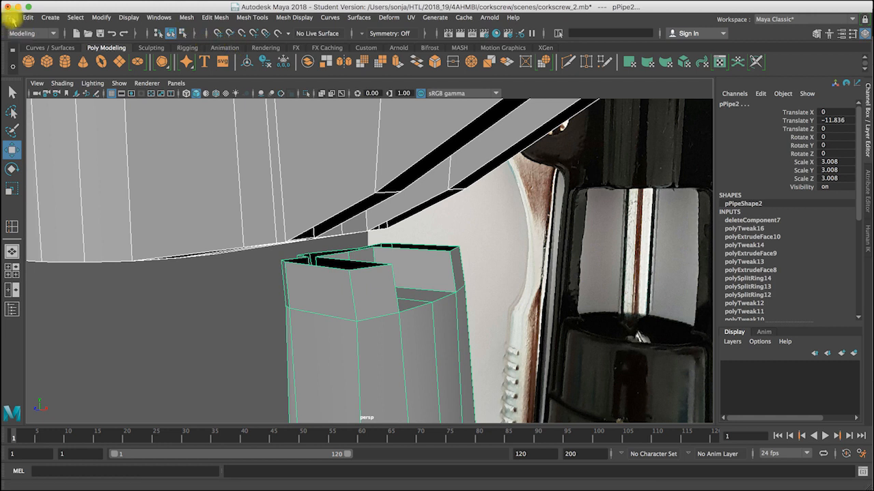
pyautogui.click(14, 18)
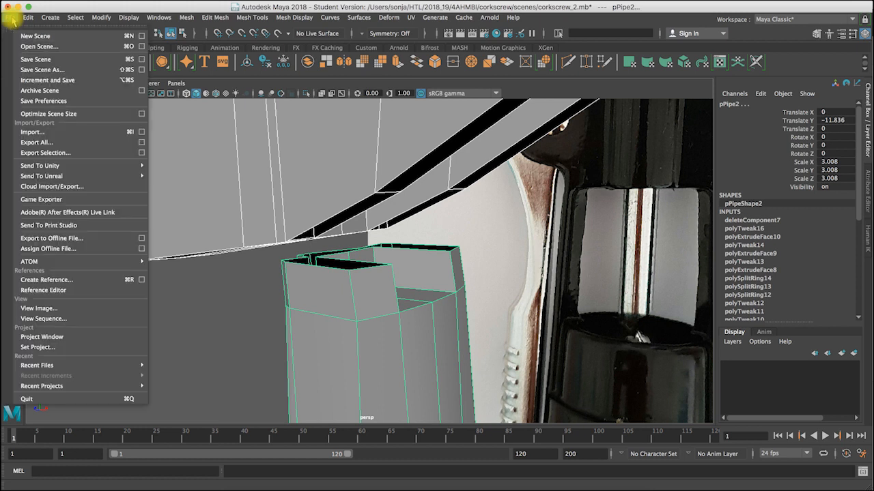
pyautogui.click(41, 59)
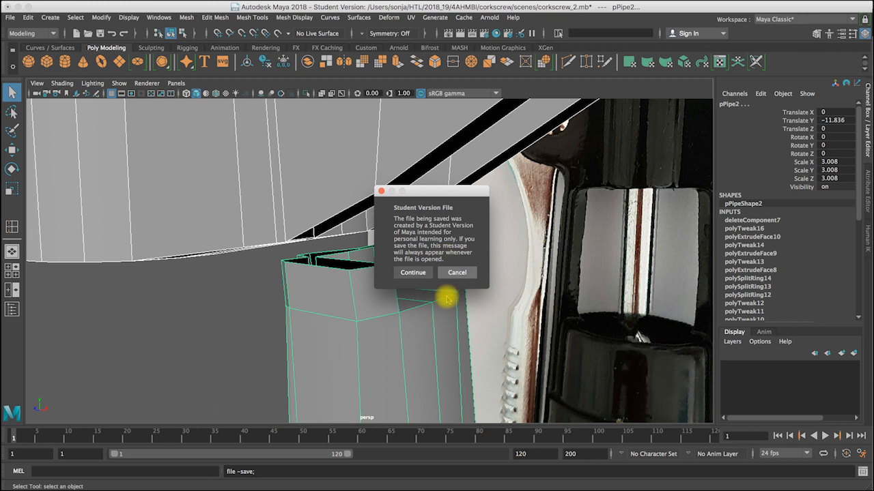
pyautogui.click(413, 272)
pyautogui.press('w')
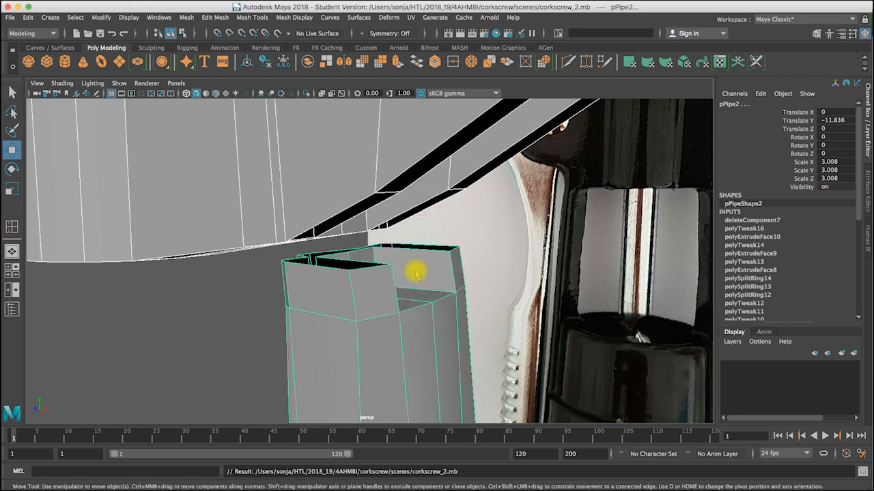
pyautogui.click(186, 18)
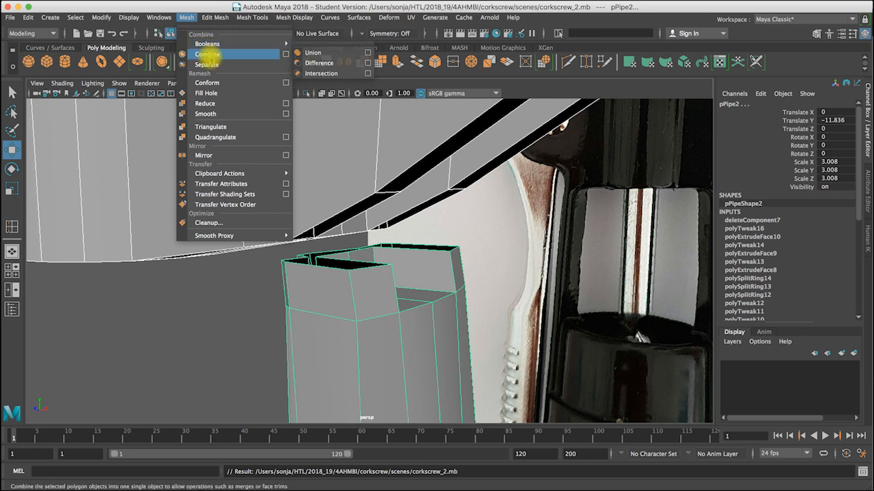
pyautogui.click(207, 54)
# Try to bridge the complete open borders of the curved part and the block in a single operation
pyautogui.press('r')
pyautogui.moveTo(381, 284)
pyautogui.keyDown('alt'); pyautogui.mouseDown()
pyautogui.moveTo(351, 269)
pyautogui.moveTo(389, 285)
pyautogui.moveTo(366, 288)
pyautogui.moveTo(382, 283)
pyautogui.moveTo(368, 276)
pyautogui.mouseUp(); pyautogui.keyUp('alt')
pyautogui.keyDown('alt'); pyautogui.moveTo(342, 187); pyautogui.dragTo(339, 178); pyautogui.keyUp('alt')
pyautogui.moveTo(339, 178); pyautogui.dragTo(339, 150, button='right')
pyautogui.doubleClick(328, 186)
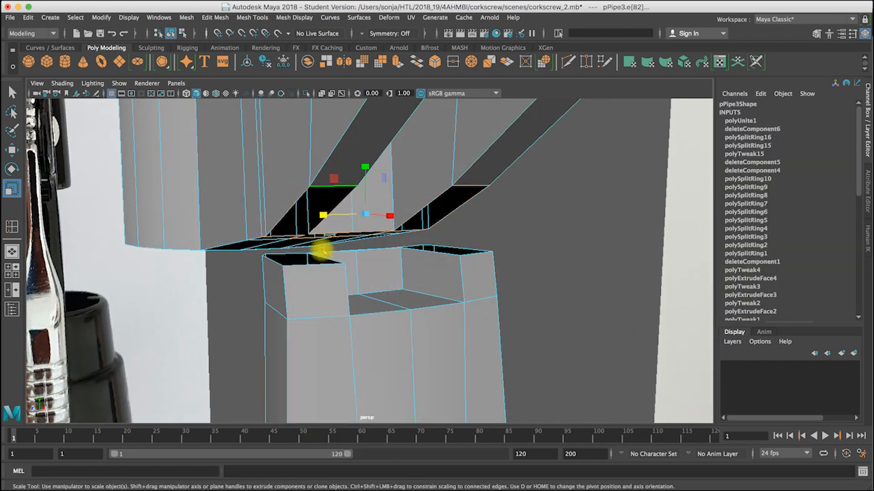
pyautogui.keyDown('alt'); pyautogui.moveTo(322, 249); pyautogui.dragTo(316, 266); pyautogui.keyUp('alt')
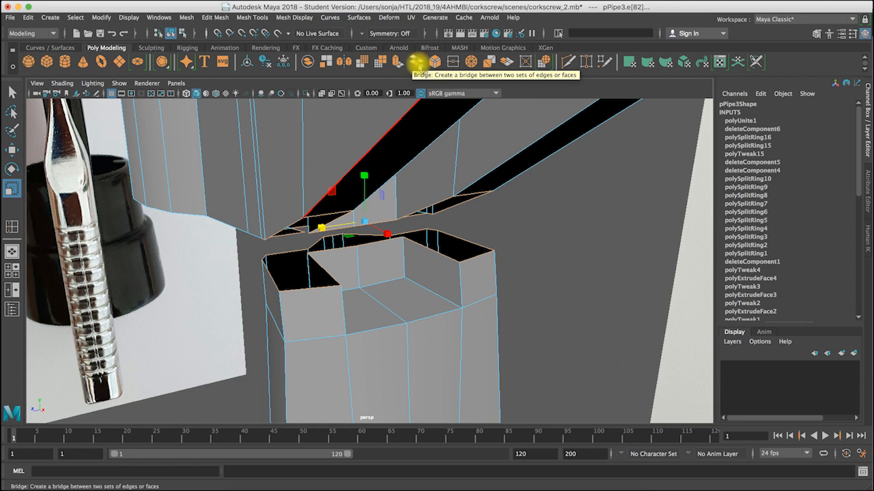
pyautogui.click(416, 62)
pyautogui.keyDown('alt'); pyautogui.moveTo(366, 269); pyautogui.dragTo(388, 256); pyautogui.keyUp('alt')
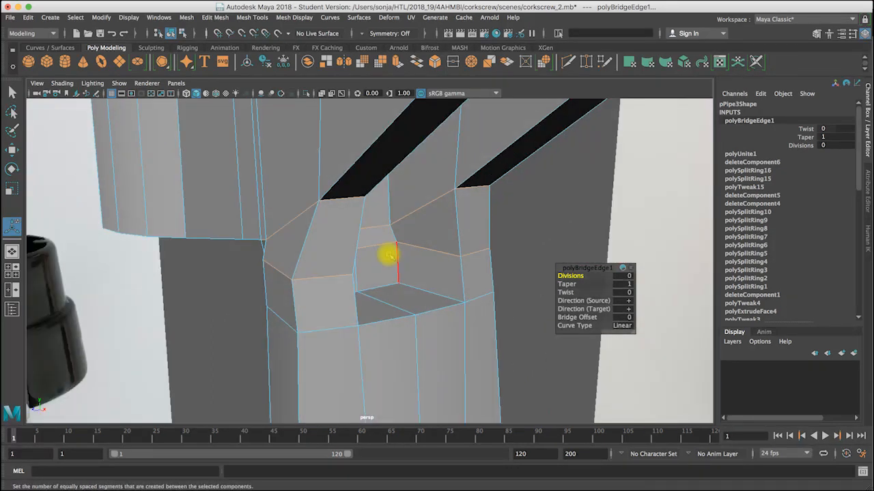
pyautogui.press('super+z')
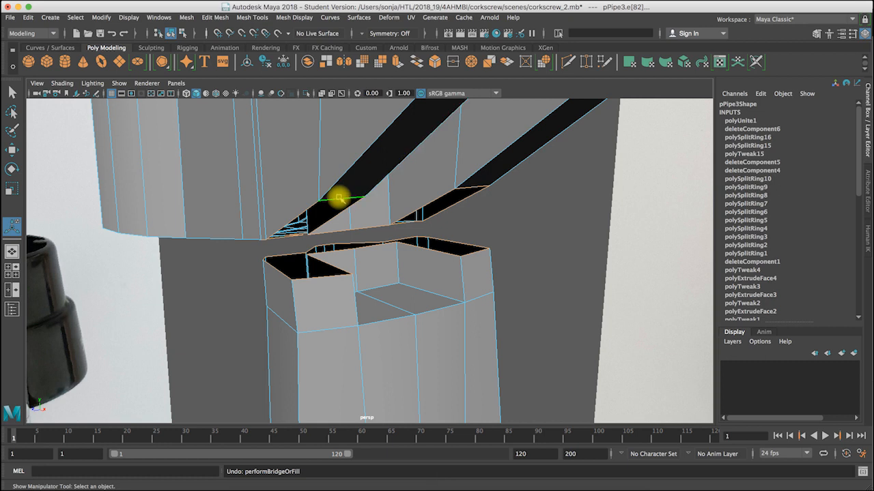
# Bridge one lower outer edge of the curved part's opening to the matching outer top edge of the block
pyautogui.click(334, 216)
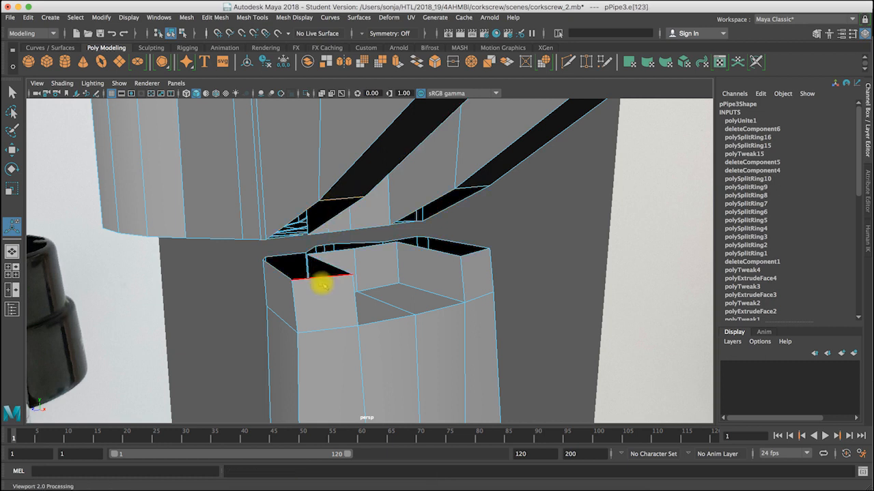
pyautogui.keyDown('shift'); pyautogui.click(321, 280); pyautogui.keyUp('shift')
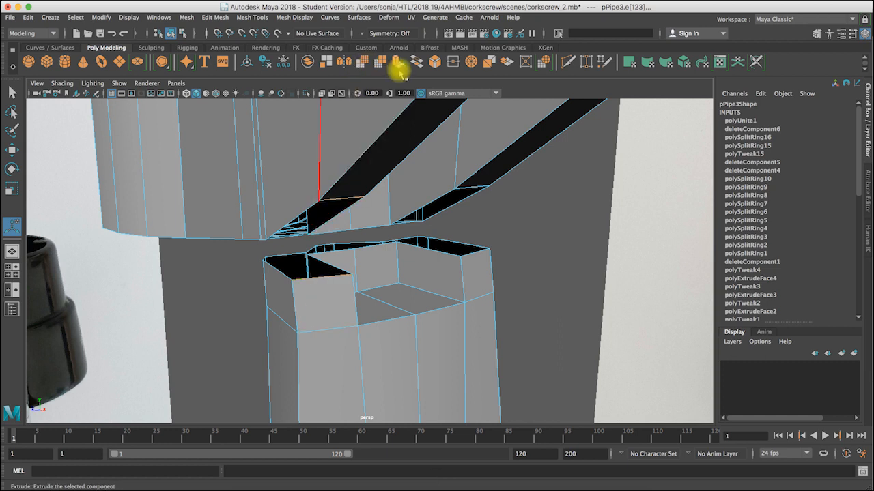
pyautogui.click(415, 61)
pyautogui.keyDown('alt'); pyautogui.moveTo(347, 218); pyautogui.dragTo(310, 279); pyautogui.keyUp('alt')
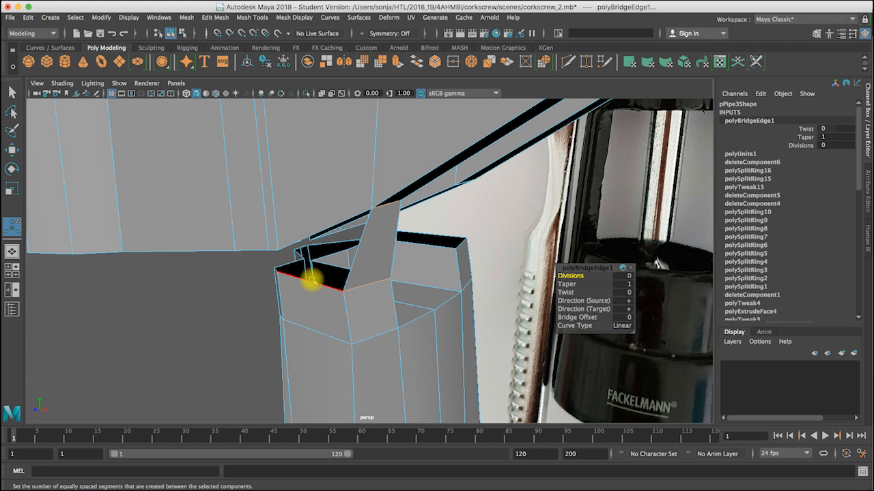
# Bridge the remaining open border edges between the curved part and the block, and check the joint in smooth preview
pyautogui.click(311, 280)
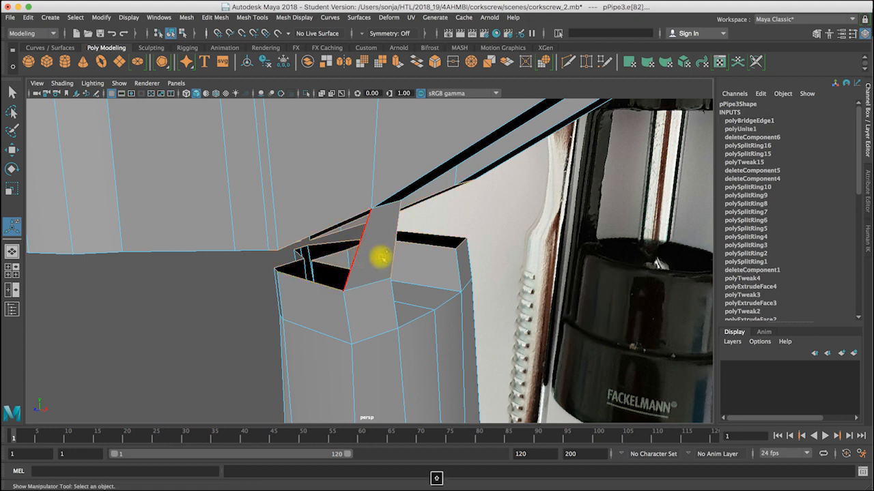
pyautogui.moveTo(371, 258)
pyautogui.keyDown('alt'); pyautogui.mouseDown()
pyautogui.moveTo(332, 265)
pyautogui.moveTo(214, 261)
pyautogui.moveTo(398, 257)
pyautogui.moveTo(363, 265)
pyautogui.mouseUp(); pyautogui.keyUp('alt')
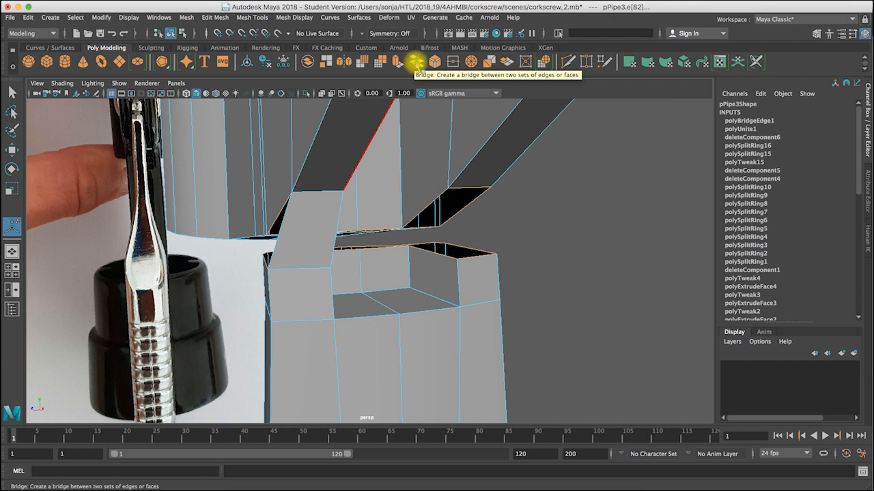
pyautogui.click(416, 63)
pyautogui.press('3')
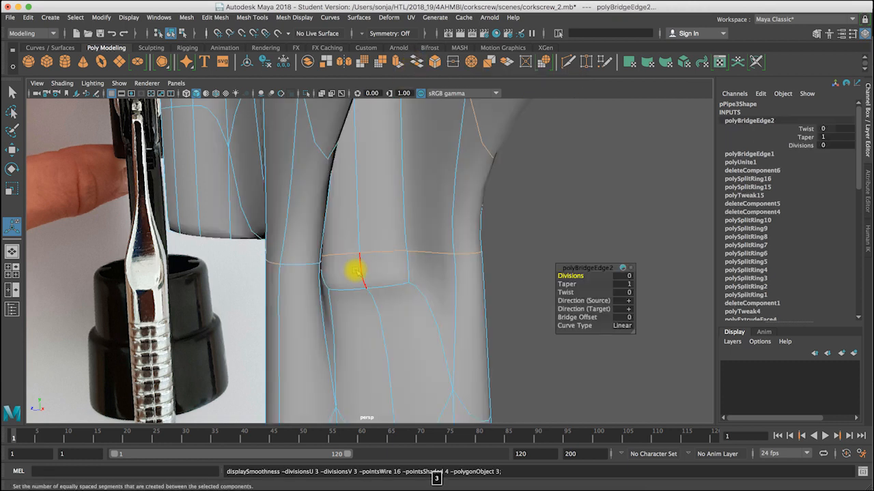
pyautogui.keyDown('alt'); pyautogui.moveTo(437, 270); pyautogui.dragTo(403, 275); pyautogui.keyUp('alt')
pyautogui.press('1')
# Widen the short middle edge beneath the curved part, where the arm's pointed side meets it, by scaling it sideways
pyautogui.keyDown('alt'); pyautogui.moveTo(335, 272); pyautogui.dragTo(371, 246); pyautogui.keyUp('alt')
pyautogui.keyDown('alt'); pyautogui.moveTo(371, 246); pyautogui.dragTo(429, 246, button='right'); pyautogui.keyUp('alt')
pyautogui.keyDown('alt'); pyautogui.moveTo(429, 246); pyautogui.dragTo(365, 234); pyautogui.keyUp('alt')
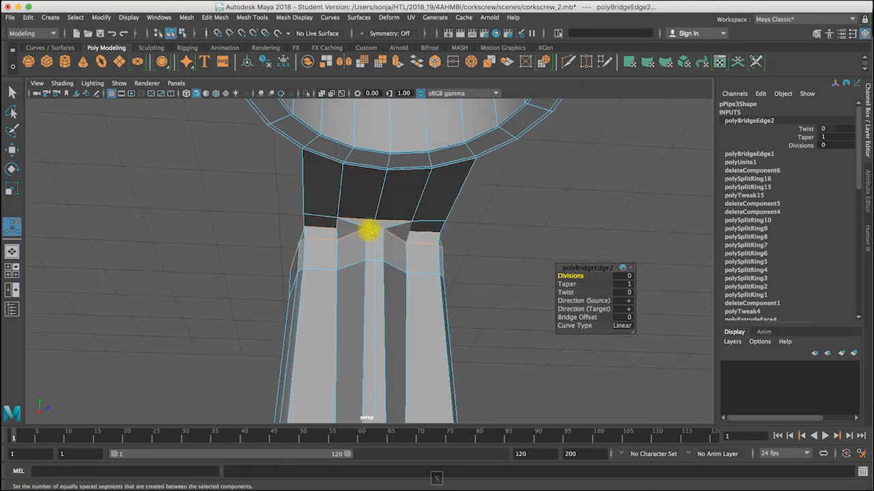
pyautogui.click(380, 229)
pyautogui.press('w')
pyautogui.press('e')
pyautogui.press('r')
pyautogui.moveTo(427, 232); pyautogui.dragTo(534, 235)
pyautogui.keyDown('alt'); pyautogui.moveTo(470, 242); pyautogui.dragTo(213, 291); pyautogui.keyUp('alt')
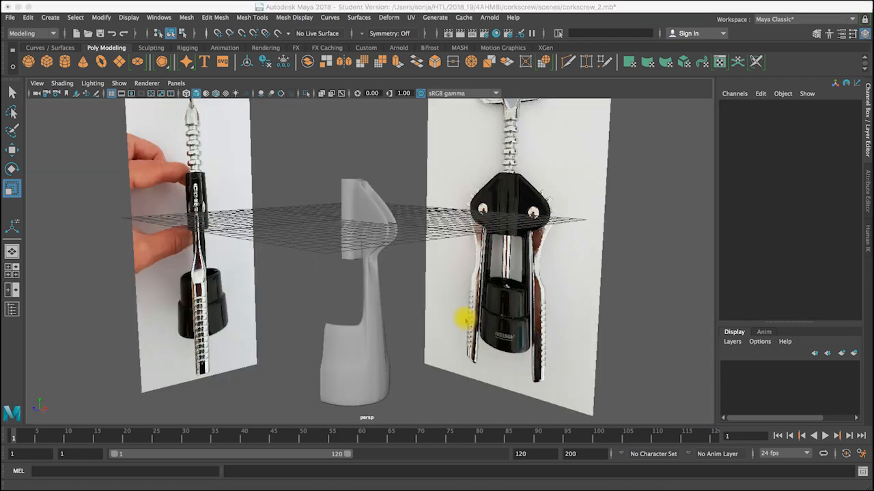
# Compare the combined body's smooth preview with its unsmoothed display from several angles beside the reference photos
pyautogui.keyDown('alt'); pyautogui.moveTo(392, 314); pyautogui.dragTo(468, 258); pyautogui.keyUp('alt')
pyautogui.click(372, 195)
pyautogui.press('2')
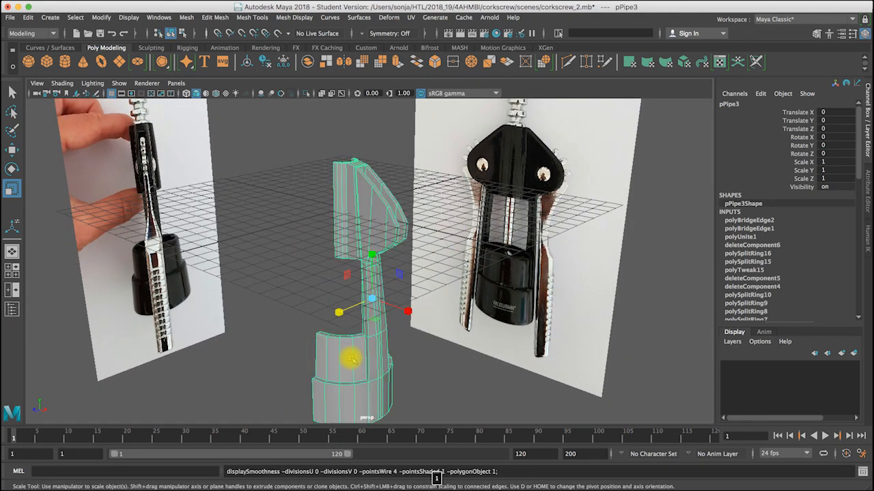
pyautogui.press('3')
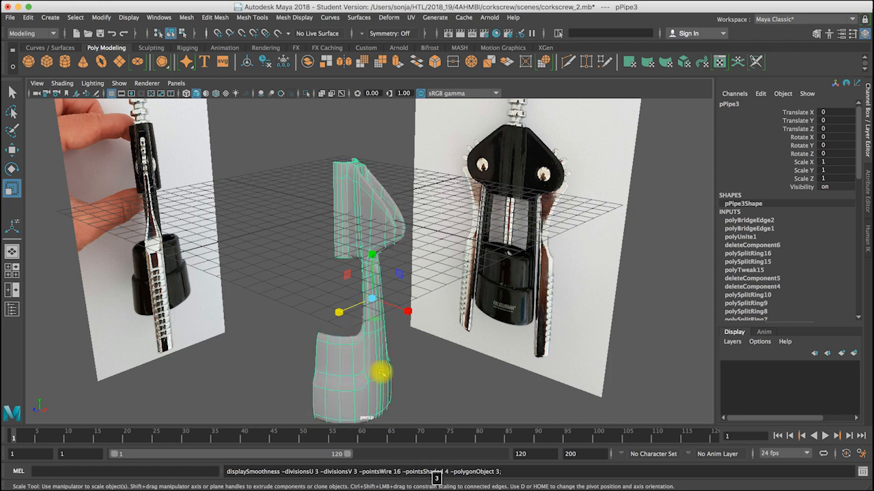
pyautogui.keyDown('alt'); pyautogui.moveTo(380, 365); pyautogui.dragTo(370, 357); pyautogui.keyUp('alt')
pyautogui.click(401, 366)
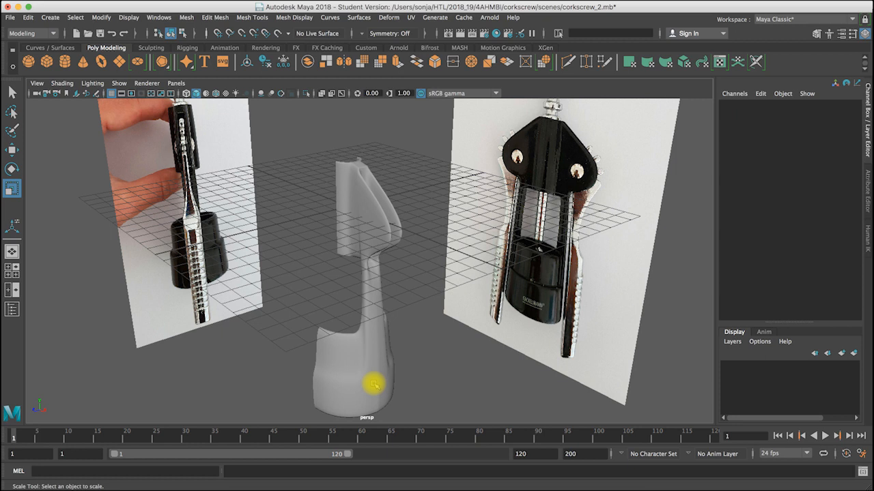
pyautogui.click(374, 384)
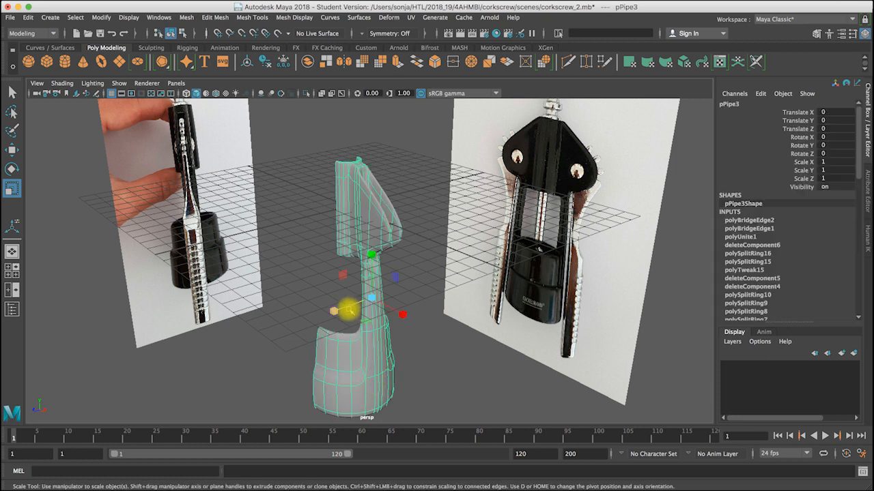
pyautogui.press('1')
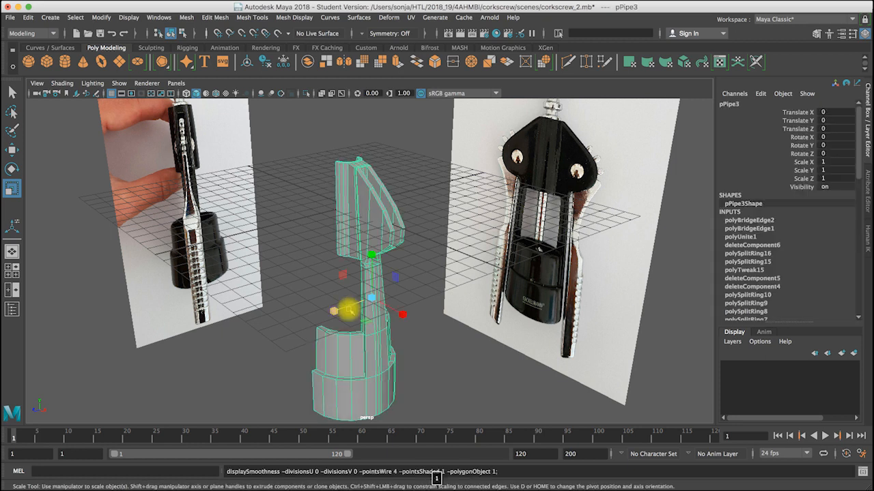
pyautogui.keyDown('alt'); pyautogui.moveTo(362, 277); pyautogui.dragTo(363, 345); pyautogui.keyUp('alt')
pyautogui.press('3')
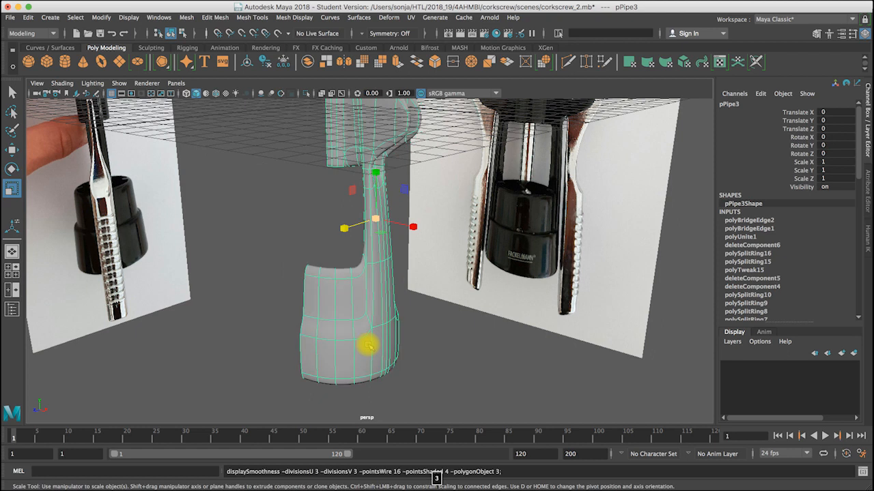
pyautogui.press('1')
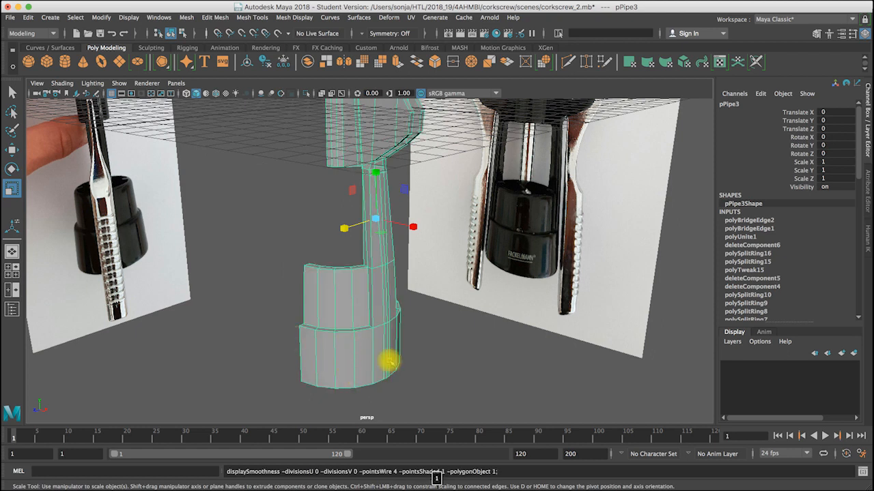
# Save the current scene and continue past the student-version notice
pyautogui.click(293, 17)
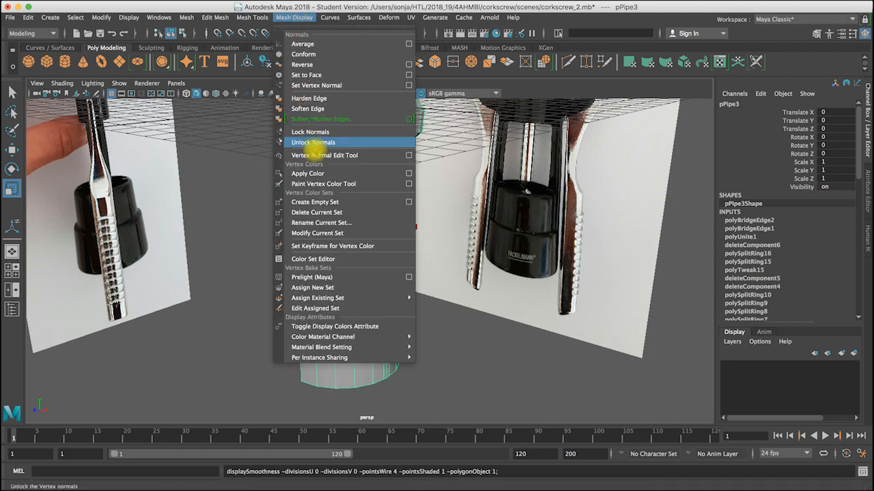
pyautogui.click(12, 17)
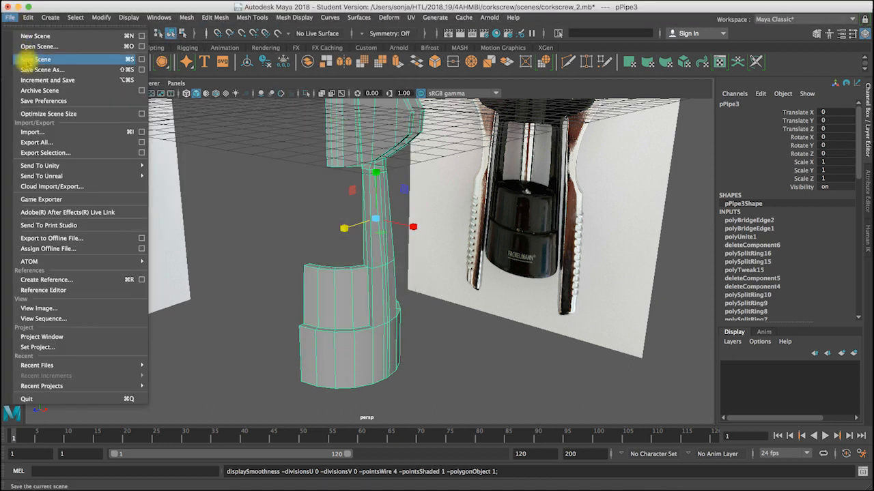
pyautogui.click(25, 59)
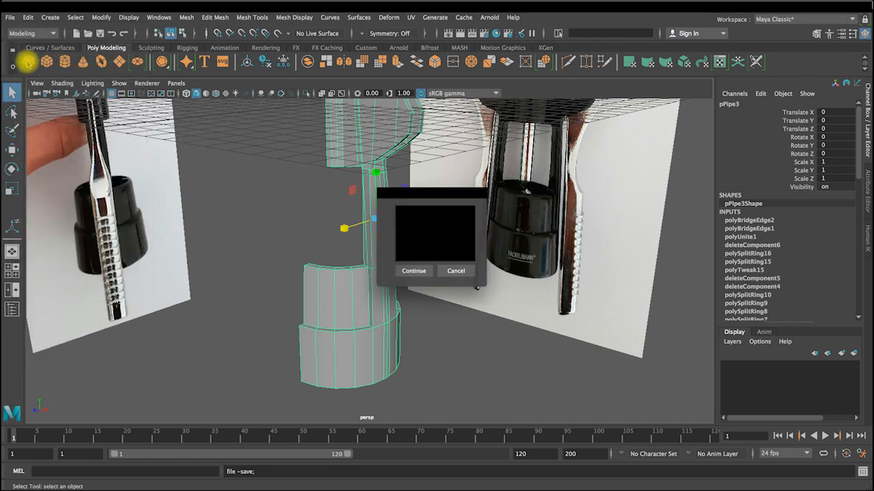
pyautogui.click(414, 273)
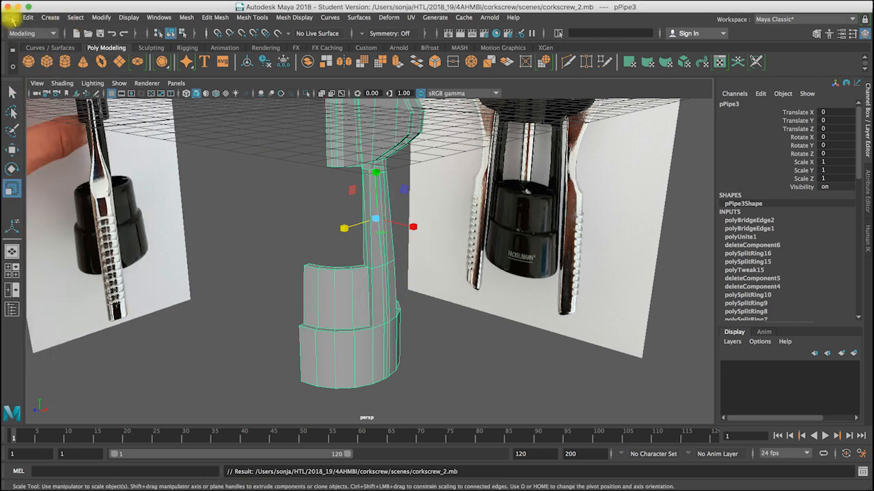
# Save the scene under the name corkscrew_3.mb in the scenes folder, replacing the existing file
pyautogui.click(10, 18)
pyautogui.click(35, 71)
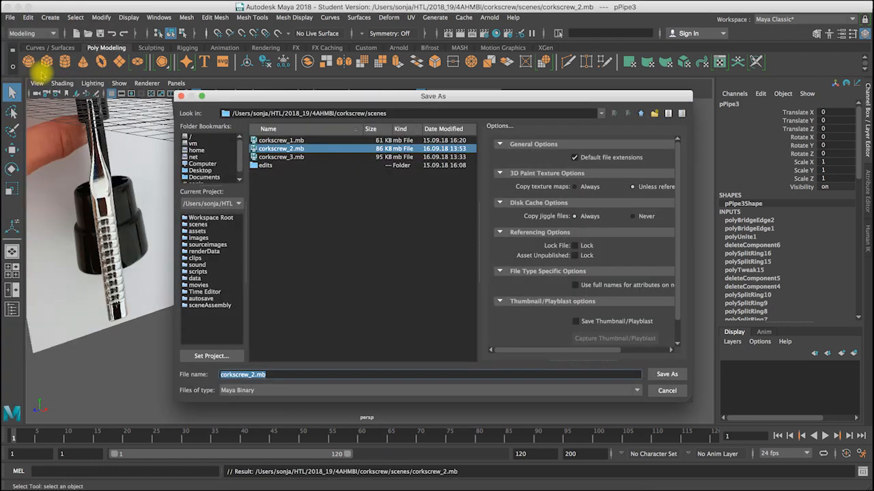
pyautogui.click(277, 157)
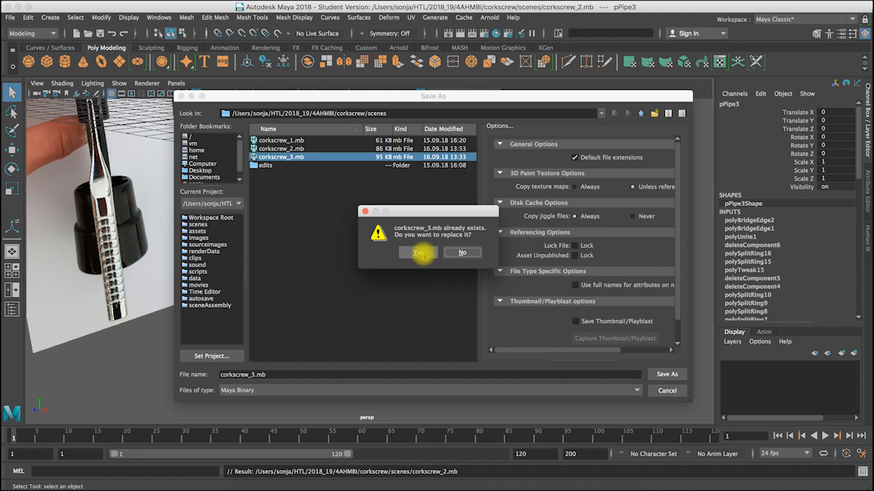
pyautogui.click(420, 253)
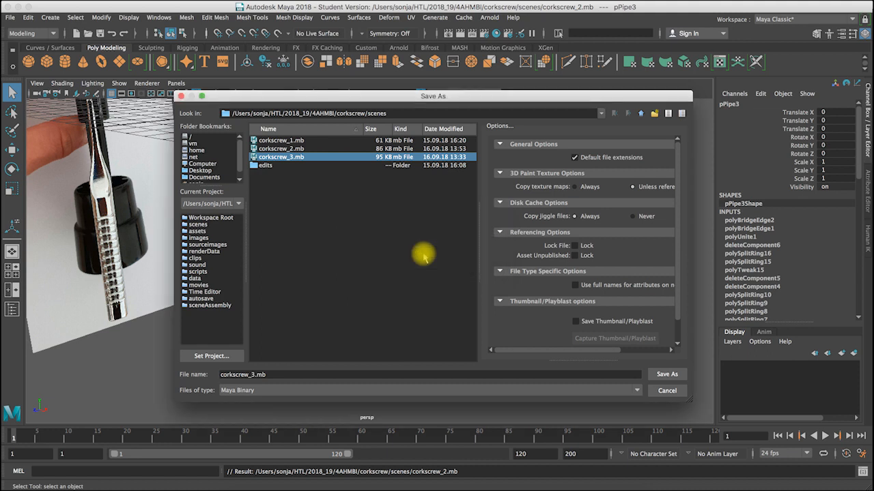
pyautogui.click(401, 270)
pyautogui.press('r')
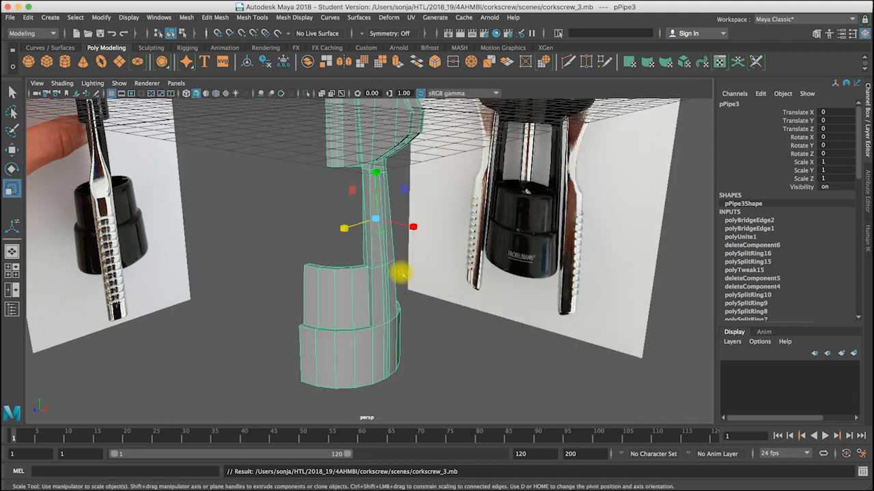
# Insert supporting edge loops close to the bottom rim and the upper edge of the body's wide lower ring
pyautogui.keyDown('alt'); pyautogui.moveTo(352, 275); pyautogui.dragTo(390, 289); pyautogui.keyUp('alt')
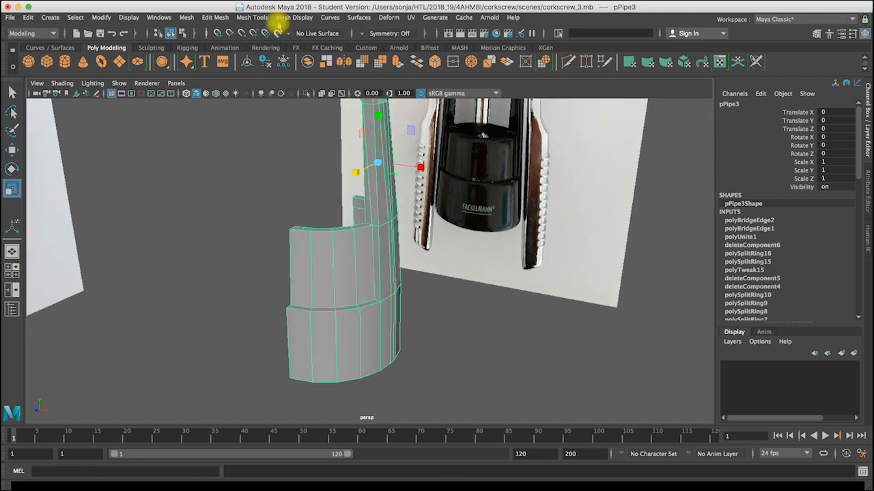
pyautogui.click(287, 18)
pyautogui.click(213, 18)
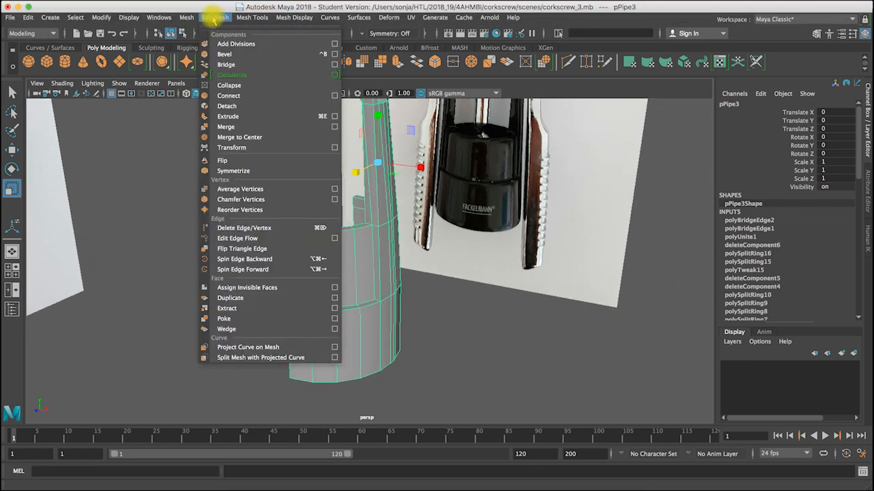
pyautogui.moveTo(252, 18)
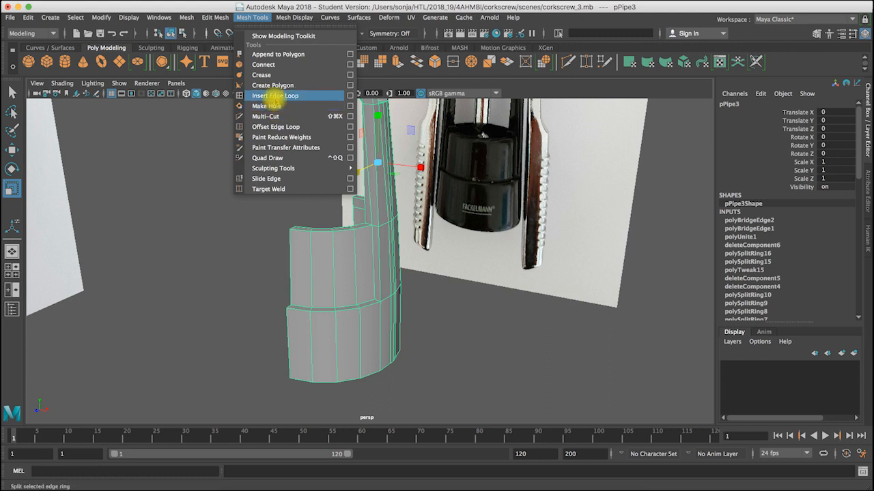
pyautogui.click(273, 94)
pyautogui.moveTo(344, 363)
pyautogui.keyDown('alt'); pyautogui.mouseDown()
pyautogui.moveTo(337, 325)
pyautogui.moveTo(337, 357)
pyautogui.moveTo(328, 358)
pyautogui.mouseUp(); pyautogui.keyUp('alt')
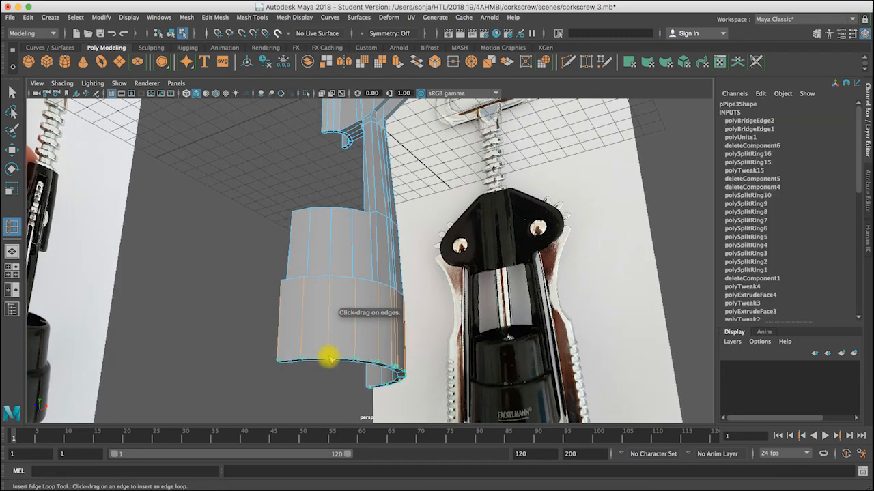
pyautogui.keyDown('alt'); pyautogui.moveTo(335, 294); pyautogui.dragTo(331, 306); pyautogui.keyUp('alt')
pyautogui.keyDown('alt'); pyautogui.moveTo(331, 306); pyautogui.dragTo(538, 312, button='right'); pyautogui.keyUp('alt')
pyautogui.keyDown('alt'); pyautogui.moveTo(282, 346); pyautogui.dragTo(295, 232); pyautogui.keyUp('alt')
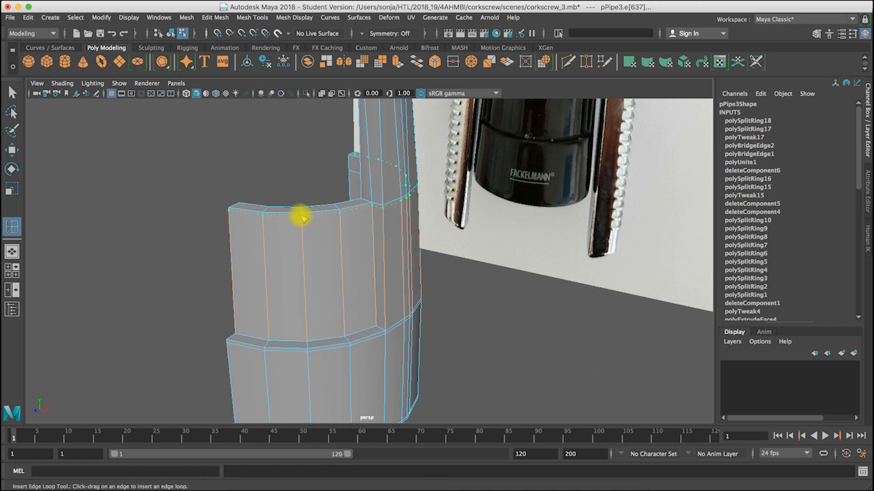
# Insert supporting edge loops near the narrower ring's top and bottom edges and around the arm's base, checking them in smooth preview
pyautogui.click(301, 217)
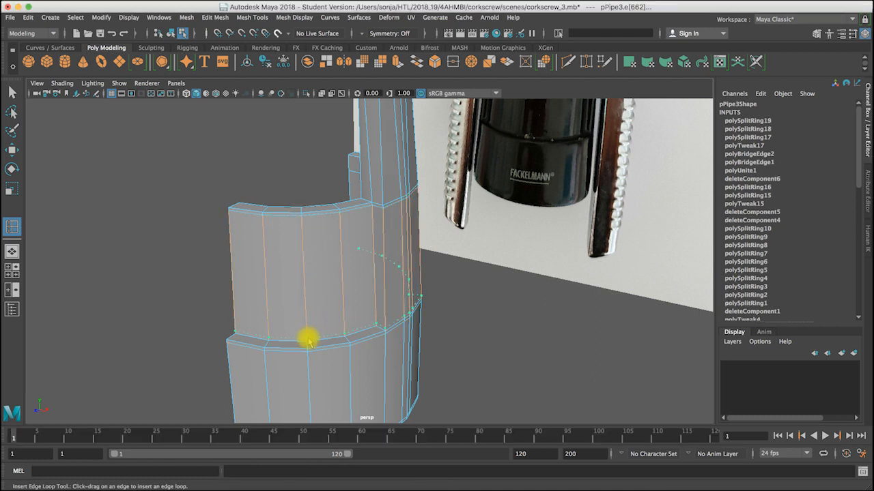
pyautogui.moveTo(305, 350); pyautogui.dragTo(380, 267)
pyautogui.press('3')
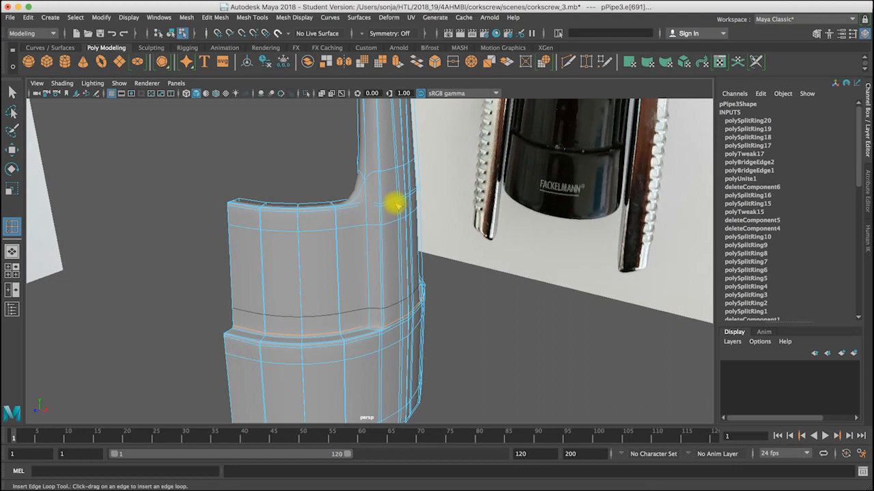
pyautogui.press('1')
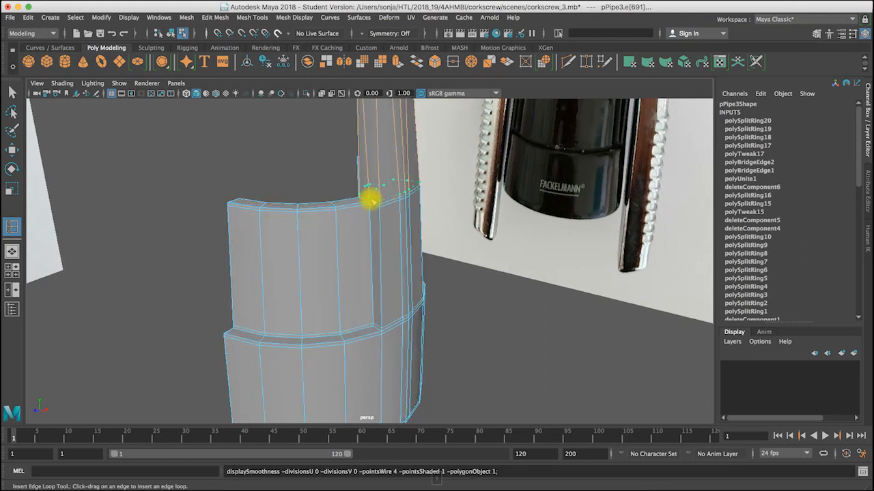
pyautogui.press('3')
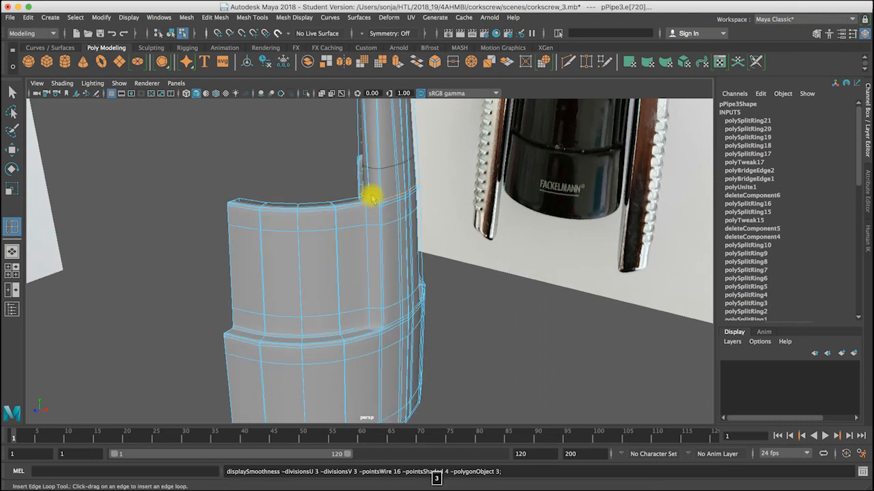
# Insert edge loops along the rim edges of the curved part's two walls, continuing down the arm, and turn on smooth preview
pyautogui.keyDown('alt'); pyautogui.moveTo(364, 213); pyautogui.dragTo(360, 265); pyautogui.keyUp('alt')
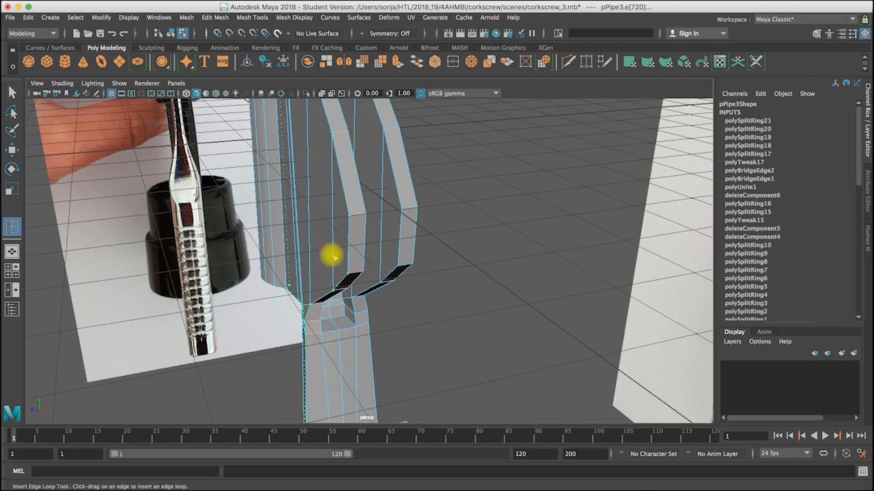
pyautogui.click(362, 216)
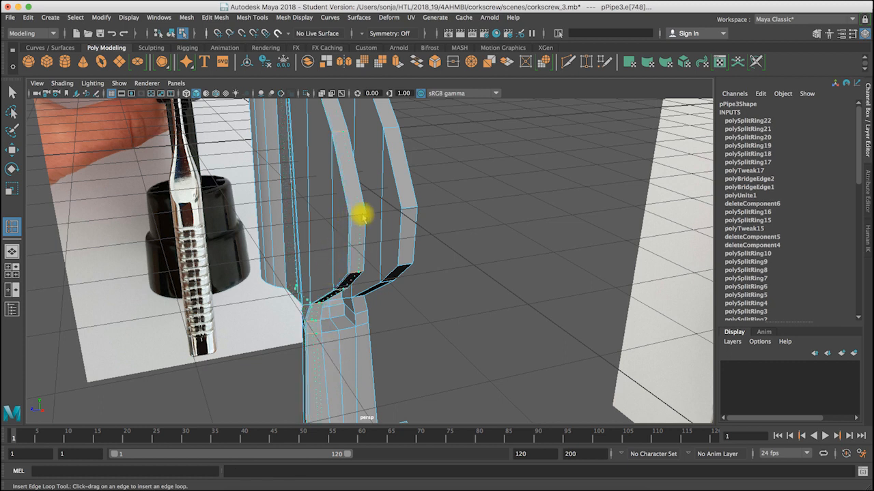
pyautogui.click(407, 211)
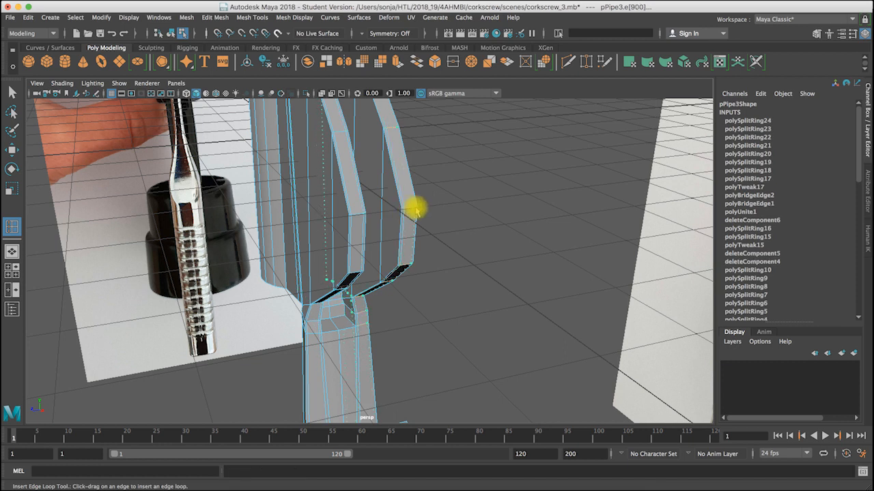
pyautogui.keyDown('alt'); pyautogui.moveTo(350, 252); pyautogui.dragTo(311, 239); pyautogui.keyUp('alt')
pyautogui.press('3')
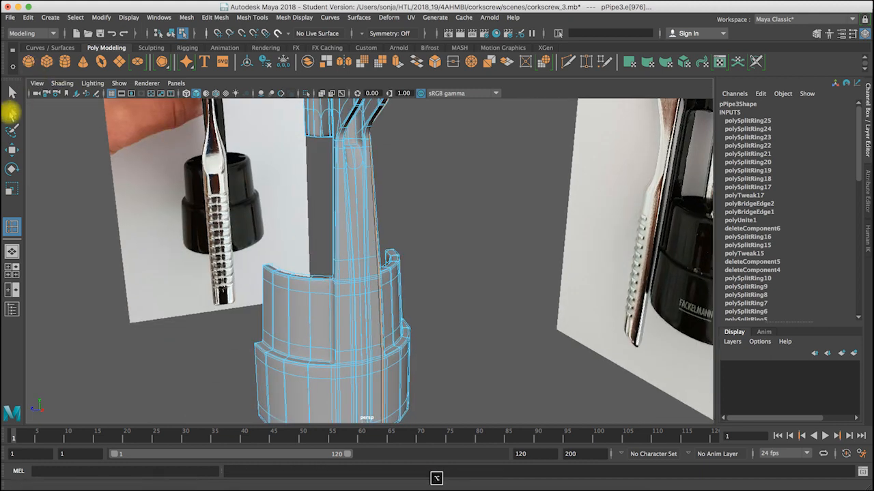
# Return to object mode and examine the smoothed body from several angles beside the reference photos
pyautogui.click(12, 91)
pyautogui.click(444, 269)
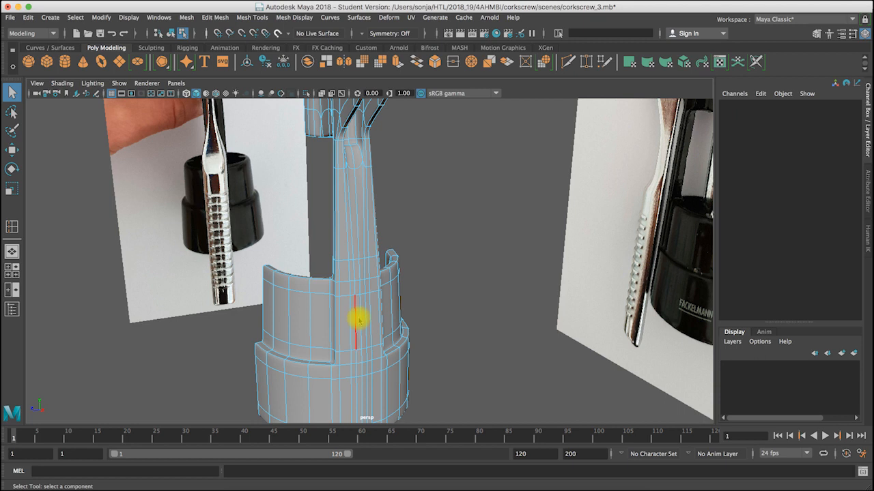
pyautogui.rightClick(396, 281)
pyautogui.click(401, 208)
pyautogui.keyDown('alt'); pyautogui.moveTo(468, 316); pyautogui.dragTo(387, 257); pyautogui.keyUp('alt')
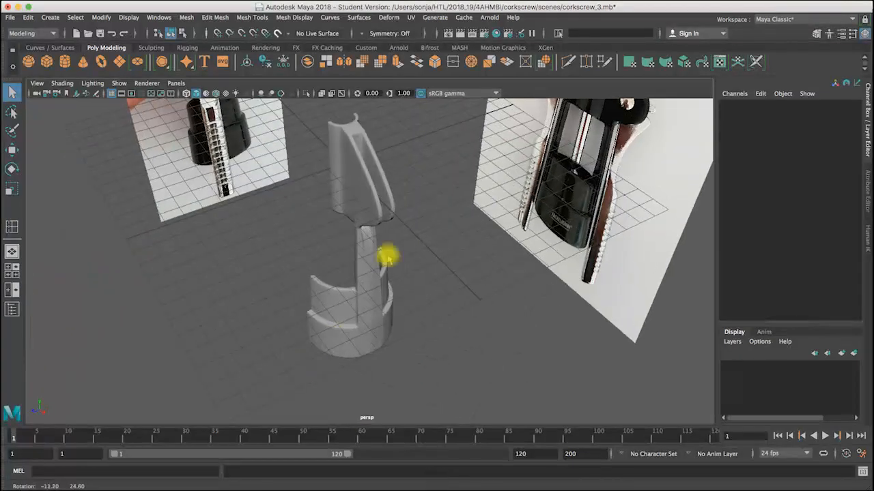
pyautogui.keyDown('alt'); pyautogui.moveTo(347, 205); pyautogui.dragTo(456, 168); pyautogui.keyUp('alt')
pyautogui.scroll(3, 351, 200)
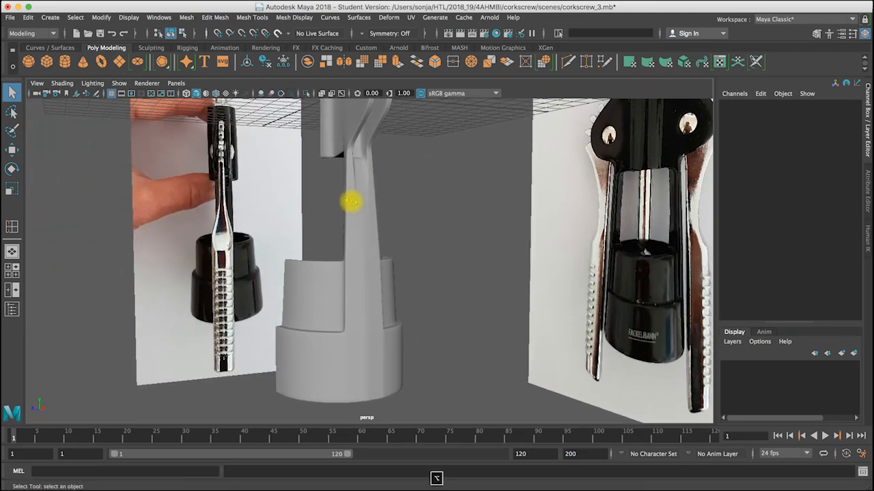
pyautogui.keyDown('alt'); pyautogui.moveTo(351, 200); pyautogui.dragTo(366, 194); pyautogui.keyUp('alt')
pyautogui.keyDown('alt'); pyautogui.moveTo(367, 193); pyautogui.dragTo(365, 185, button='middle'); pyautogui.keyUp('alt')
pyautogui.keyDown('alt'); pyautogui.moveTo(365, 185); pyautogui.dragTo(355, 116); pyautogui.keyUp('alt')
# Insert an edge loop around the arm's upper end, just below the joint with the curved part, and check it in smooth preview
pyautogui.click(339, 205)
pyautogui.click(214, 18)
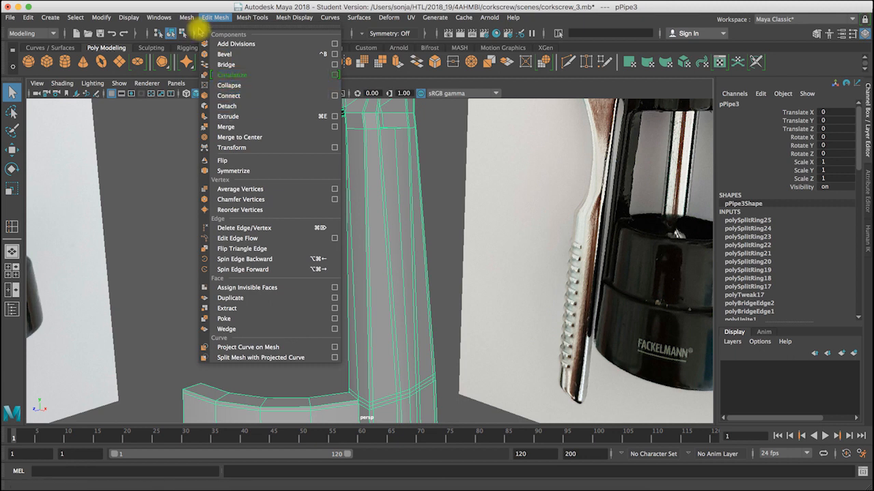
pyautogui.moveTo(190, 19)
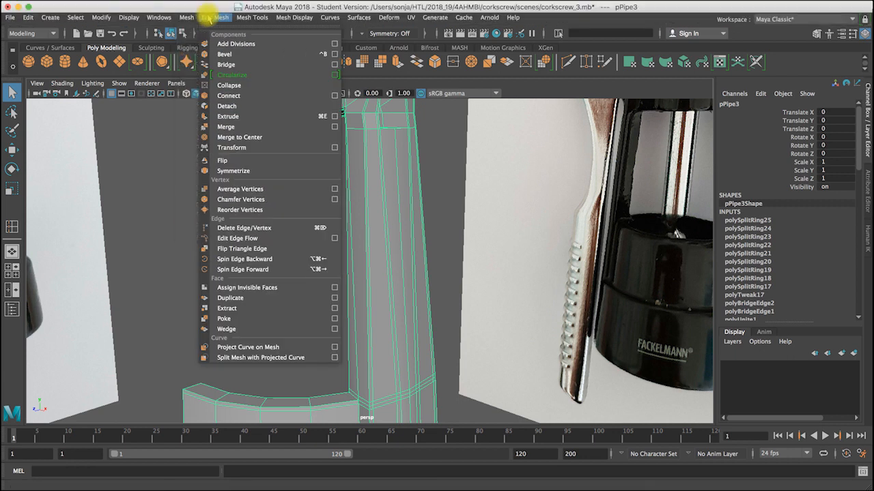
pyautogui.moveTo(252, 18)
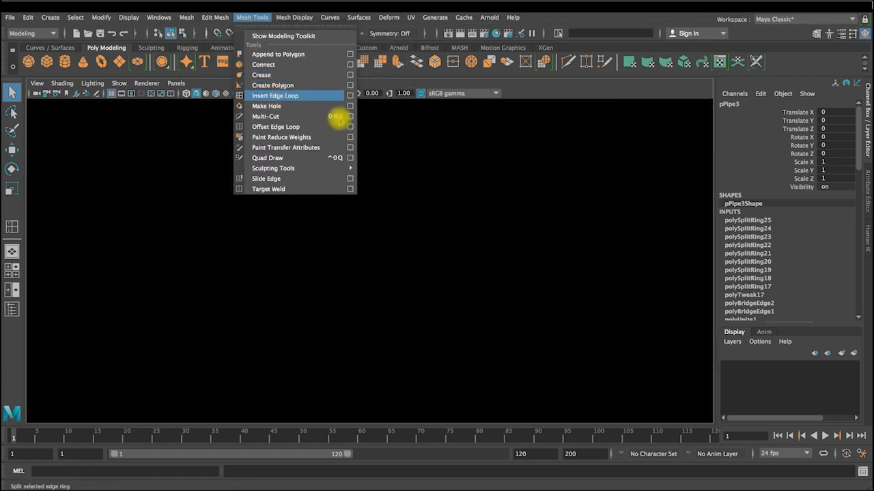
pyautogui.click(320, 96)
pyautogui.moveTo(379, 137); pyautogui.dragTo(374, 220)
pyautogui.press('3')
pyautogui.press('1')
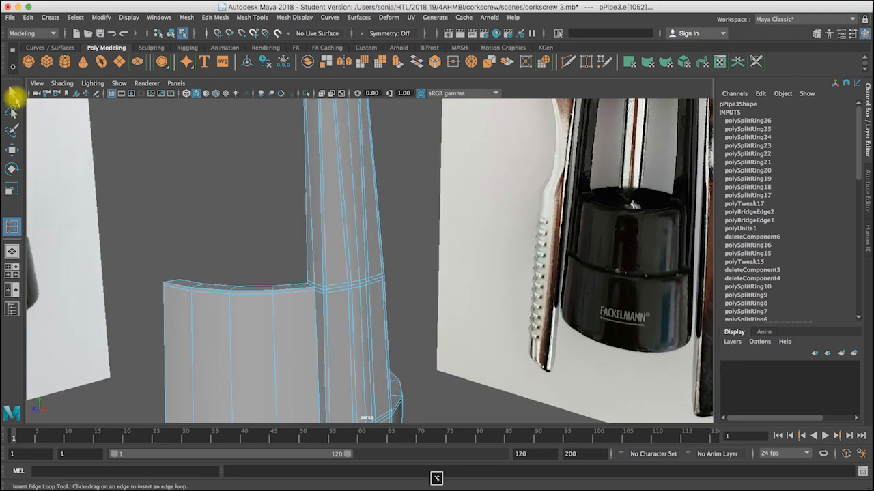
pyautogui.press('3')
pyautogui.moveTo(345, 223); pyautogui.dragTo(415, 246, button='right')
# Move the short inner corner edge, where the arm meets the curved part's underside, slightly sideways and down, and check the smooth preview
pyautogui.keyDown('alt'); pyautogui.moveTo(415, 308); pyautogui.dragTo(453, 273); pyautogui.keyUp('alt')
pyautogui.click(361, 197)
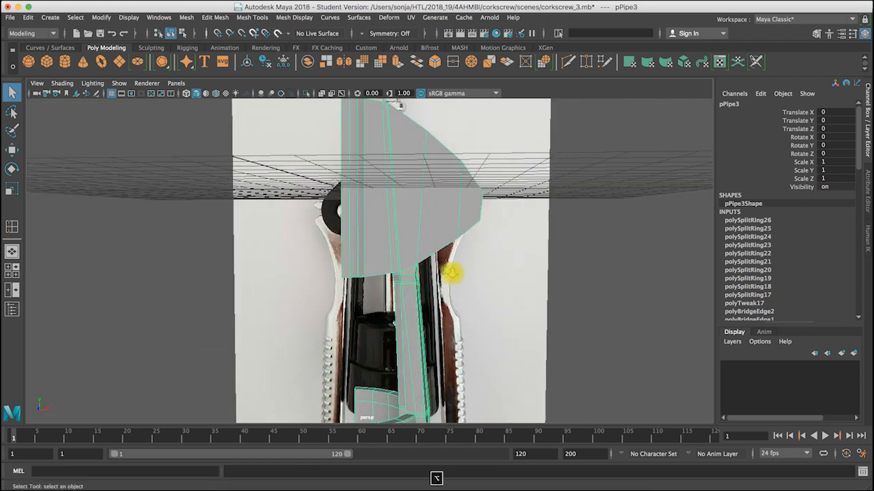
pyautogui.keyDown('alt'); pyautogui.moveTo(452, 273); pyautogui.dragTo(414, 318, button='right'); pyautogui.keyUp('alt')
pyautogui.keyDown('alt'); pyautogui.moveTo(414, 318); pyautogui.dragTo(417, 257); pyautogui.keyUp('alt')
pyautogui.keyDown('alt'); pyautogui.moveTo(417, 258); pyautogui.dragTo(413, 257, button='middle'); pyautogui.keyUp('alt')
pyautogui.keyDown('alt'); pyautogui.moveTo(413, 257); pyautogui.dragTo(517, 162); pyautogui.keyUp('alt')
pyautogui.moveTo(516, 160); pyautogui.dragTo(532, 140, button='right')
pyautogui.click(531, 144)
pyautogui.click(514, 171)
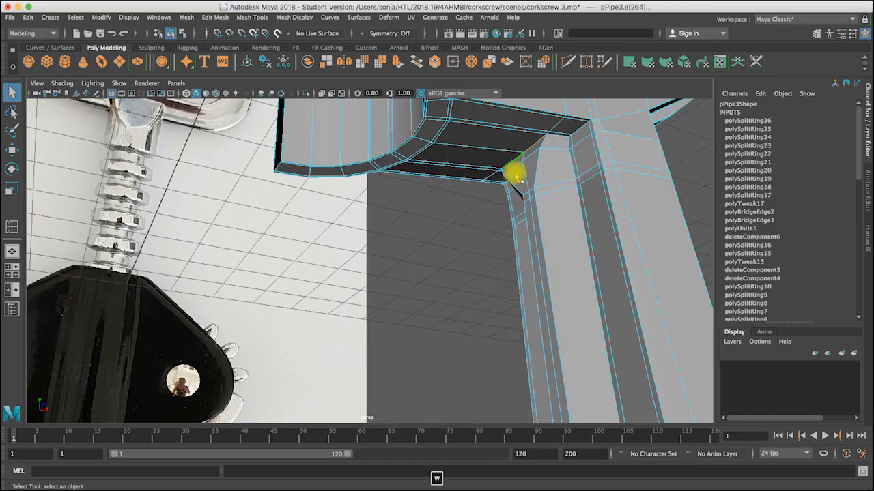
pyautogui.press('w')
pyautogui.keyDown('alt'); pyautogui.moveTo(553, 169); pyautogui.dragTo(494, 179); pyautogui.keyUp('alt')
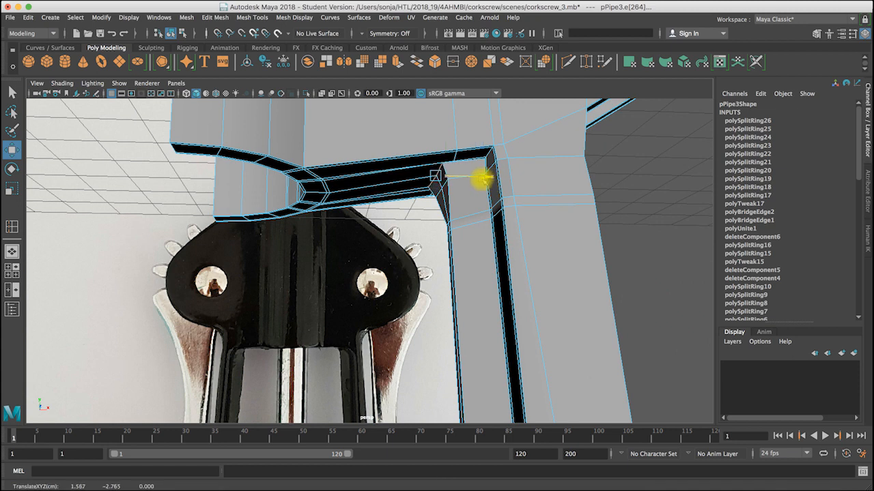
pyautogui.moveTo(432, 126); pyautogui.dragTo(434, 129)
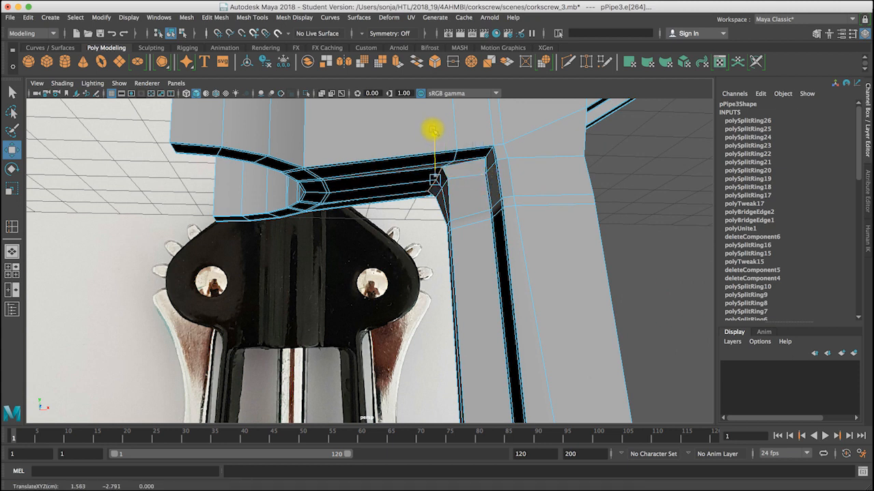
pyautogui.press('3')
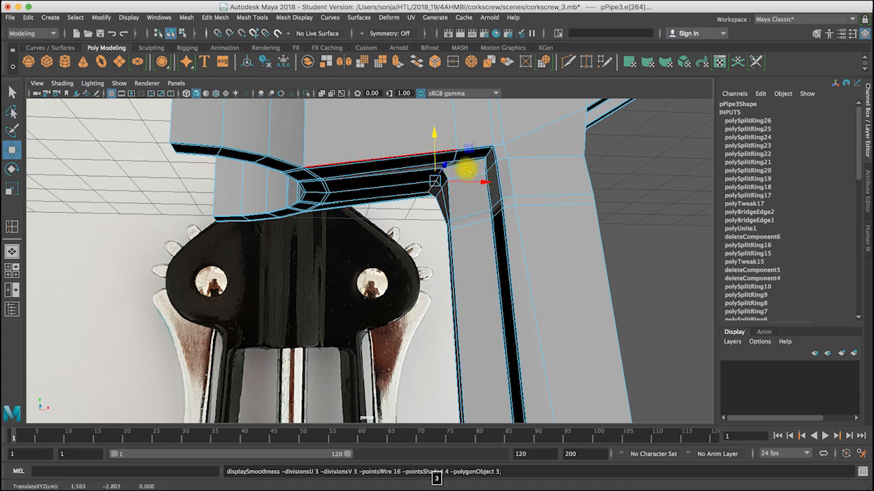
# Try an edge loop just above the curved part's lower edge and inspect the smoothed body in object mode
pyautogui.keyDown('alt'); pyautogui.moveTo(456, 220); pyautogui.dragTo(414, 247); pyautogui.keyUp('alt')
pyautogui.press('1')
pyautogui.scroll(-3, 418, 224)
pyautogui.click(254, 18)
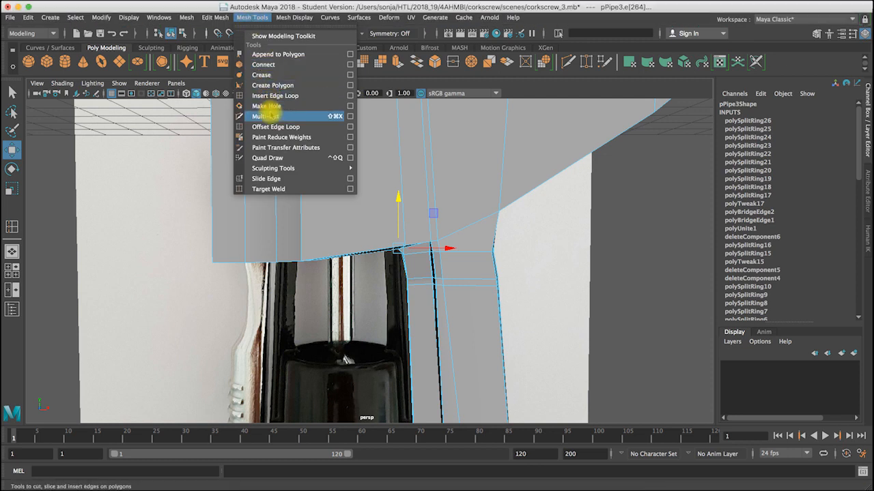
pyautogui.click(274, 96)
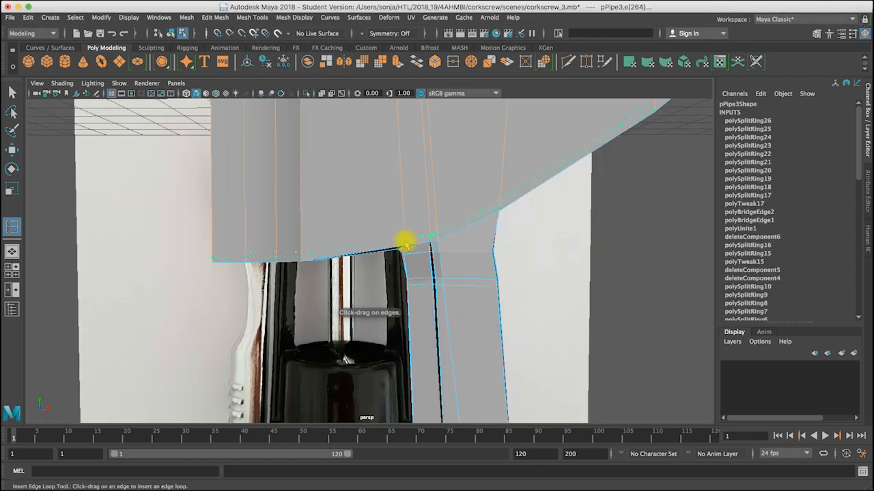
pyautogui.moveTo(404, 243); pyautogui.dragTo(415, 272)
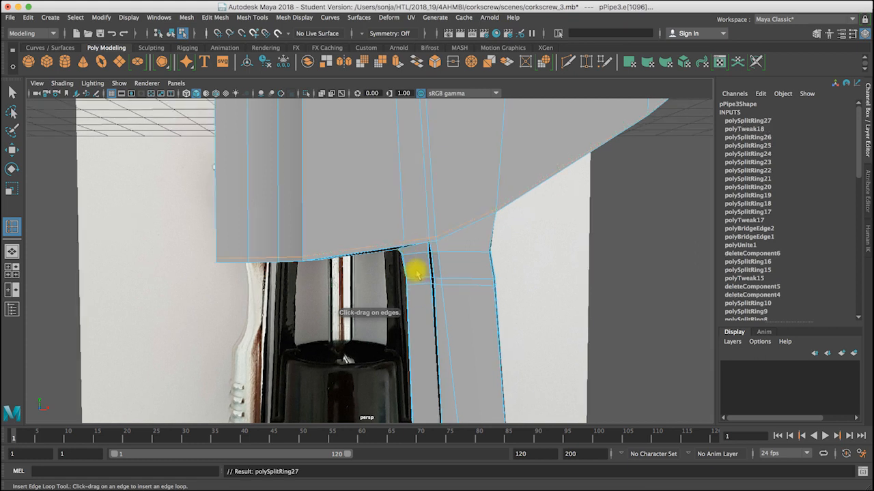
pyautogui.press('3')
pyautogui.click(12, 92)
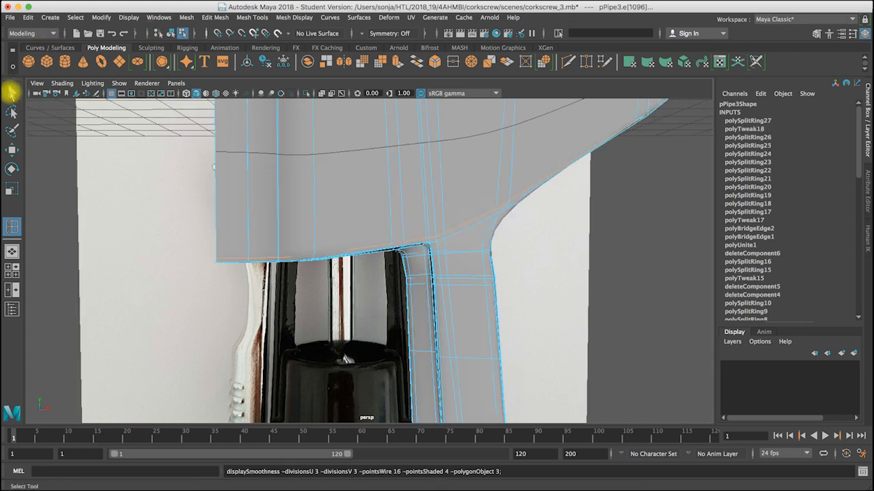
pyautogui.click(413, 203)
pyautogui.moveTo(413, 203); pyautogui.dragTo(458, 175, button='right')
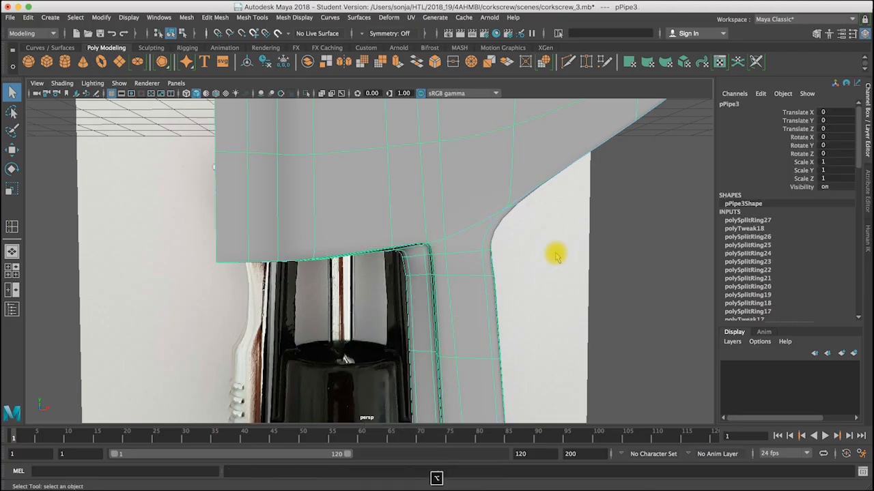
pyautogui.click(473, 251)
pyautogui.keyDown('alt'); pyautogui.moveTo(472, 250); pyautogui.dragTo(439, 251); pyautogui.keyUp('alt')
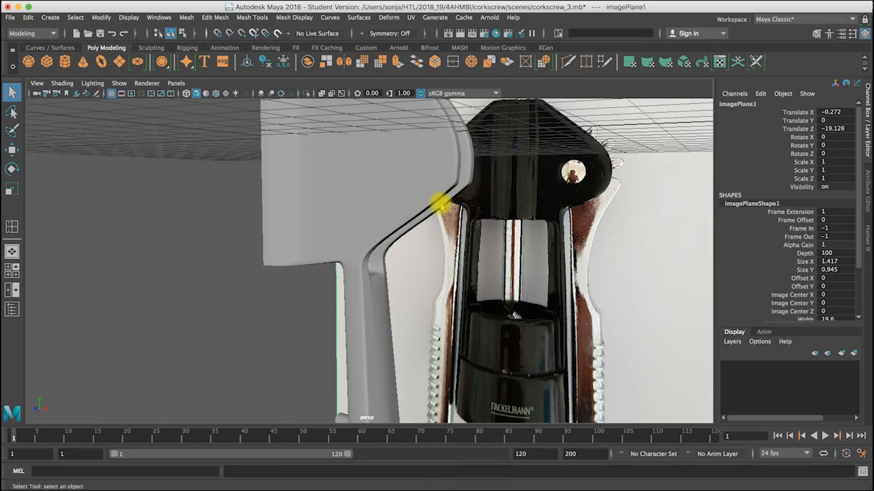
# Undo the edge loop added along the curved part's lower edge
pyautogui.press('1')
pyautogui.keyDown('alt'); pyautogui.moveTo(430, 196); pyautogui.dragTo(445, 196); pyautogui.keyUp('alt')
pyautogui.click(442, 196)
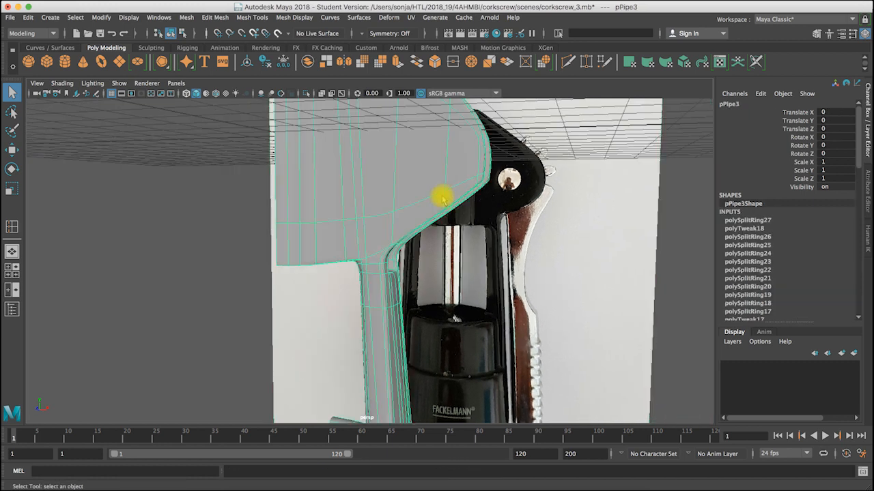
pyautogui.press('z')
pyautogui.press('z')
pyautogui.press('z')
pyautogui.press('z')
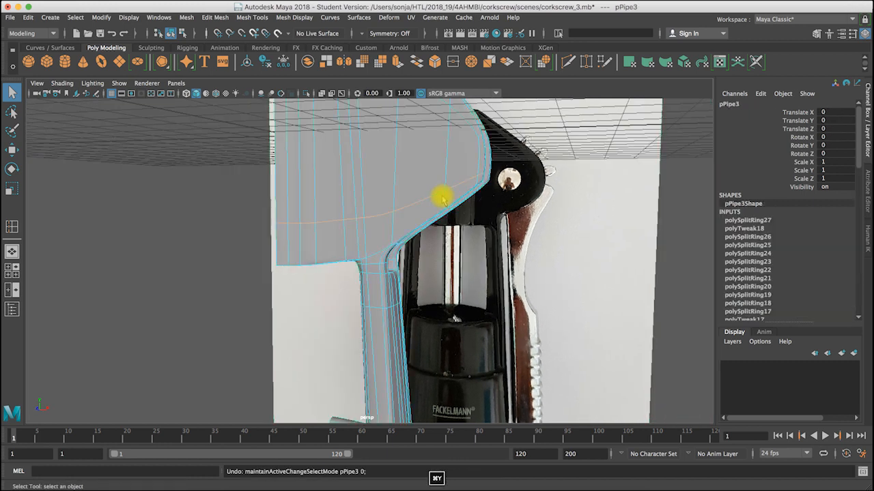
pyautogui.click(534, 203)
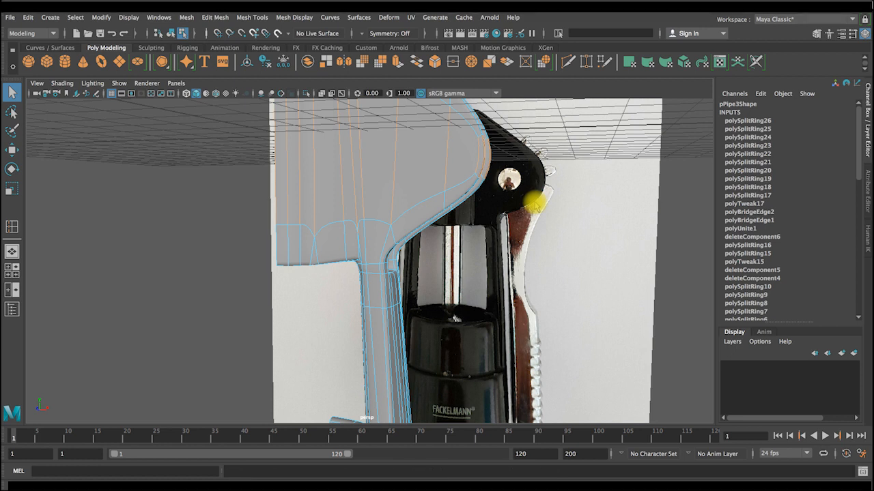
# Examine where the arm joins the stepped base sleeve, in smooth preview and from several angles
pyautogui.keyDown('alt'); pyautogui.moveTo(407, 256); pyautogui.dragTo(341, 331); pyautogui.keyUp('alt')
pyautogui.press('1')
pyautogui.keyDown('alt'); pyautogui.moveTo(341, 332); pyautogui.dragTo(369, 271, button='right'); pyautogui.keyUp('alt')
pyautogui.keyDown('alt'); pyautogui.moveTo(370, 271); pyautogui.dragTo(403, 69, button='middle'); pyautogui.keyUp('alt')
pyautogui.moveTo(395, 287)
pyautogui.keyDown('alt'); pyautogui.mouseDown()
pyautogui.moveTo(408, 275)
pyautogui.moveTo(394, 282)
pyautogui.mouseUp(); pyautogui.keyUp('alt')
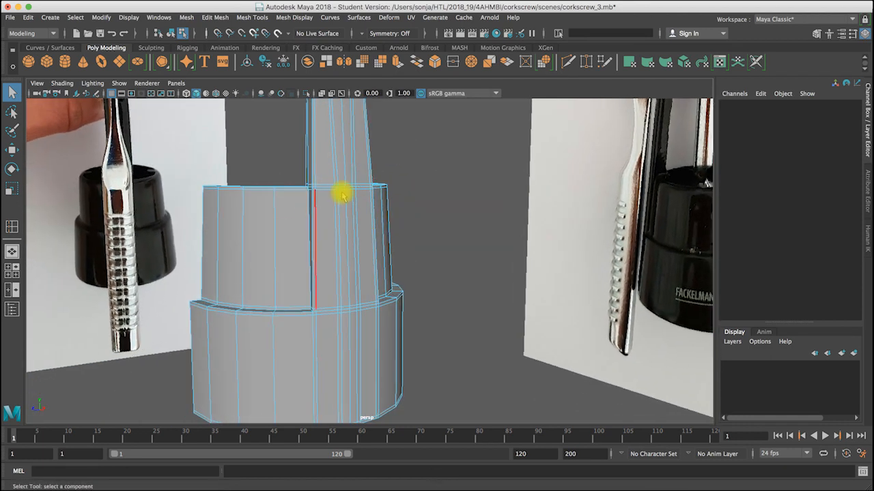
pyautogui.press('3')
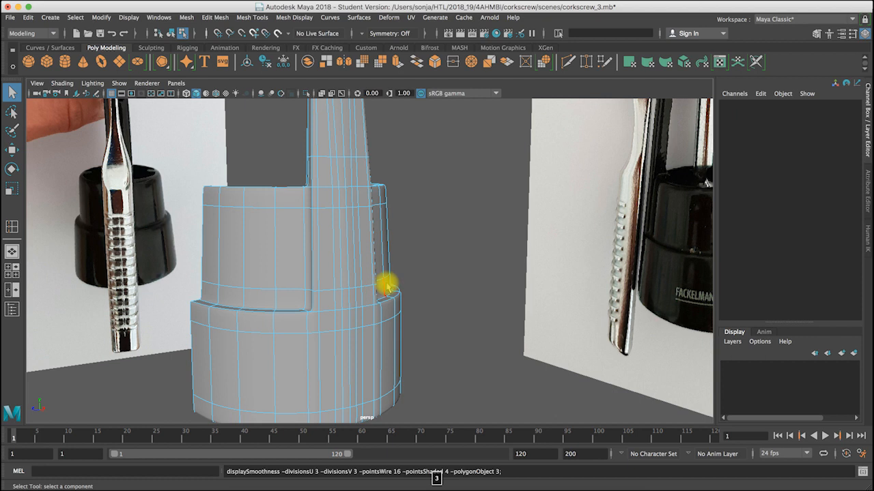
pyautogui.moveTo(315, 223); pyautogui.dragTo(380, 216, button='right')
pyautogui.click(451, 263)
pyautogui.keyDown('alt'); pyautogui.moveTo(450, 263); pyautogui.dragTo(362, 278, button='right'); pyautogui.keyUp('alt')
pyautogui.keyDown('alt'); pyautogui.moveTo(362, 277); pyautogui.dragTo(384, 343); pyautogui.keyUp('alt')
pyautogui.keyDown('alt'); pyautogui.moveTo(332, 304); pyautogui.dragTo(521, 314); pyautogui.keyUp('alt')
pyautogui.keyDown('alt'); pyautogui.moveTo(406, 317); pyautogui.dragTo(361, 277, button='right'); pyautogui.keyUp('alt')
# Delete the vertical support edges along both sides of the arm on the base sleeve, keeping their continuation on the free arm above
pyautogui.click(361, 278)
pyautogui.keyDown('alt'); pyautogui.moveTo(361, 278); pyautogui.dragTo(323, 234); pyautogui.keyUp('alt')
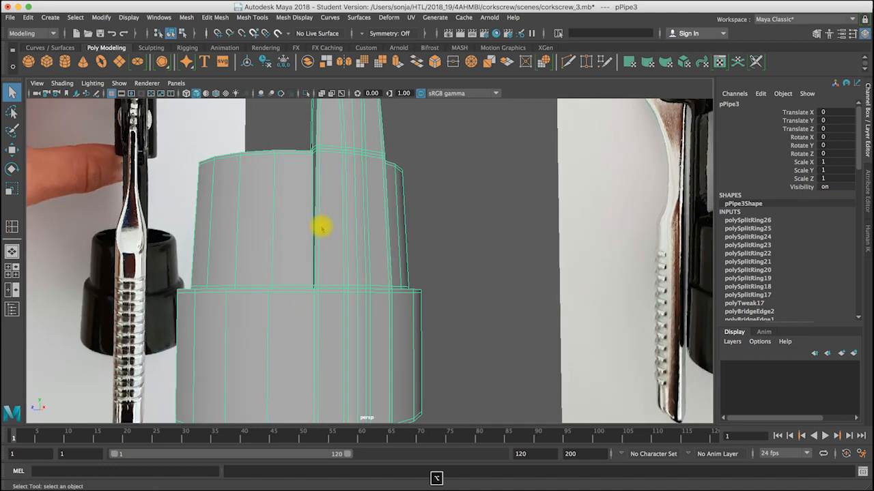
pyautogui.rightClick(321, 227)
pyautogui.click(321, 195)
pyautogui.click(318, 198)
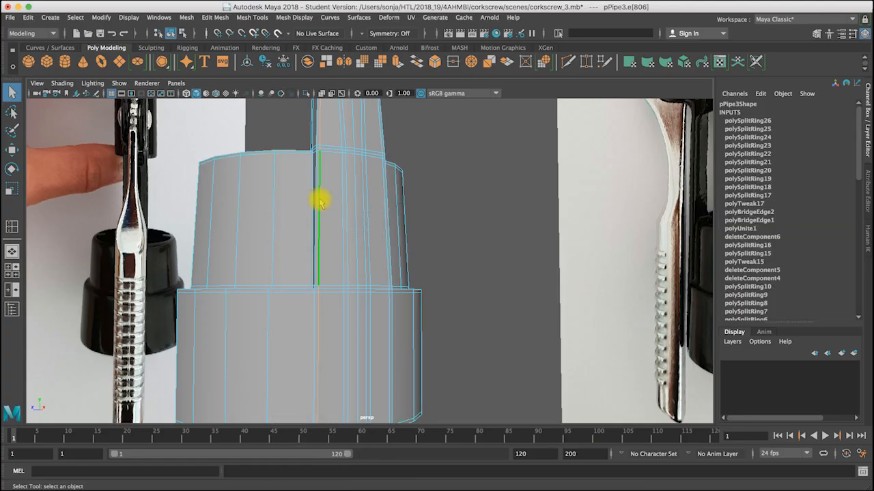
pyautogui.keyDown('alt'); pyautogui.moveTo(321, 253); pyautogui.dragTo(328, 187); pyautogui.keyUp('alt')
pyautogui.keyDown('alt'); pyautogui.moveTo(329, 153); pyautogui.dragTo(311, 185, button='right'); pyautogui.keyUp('alt')
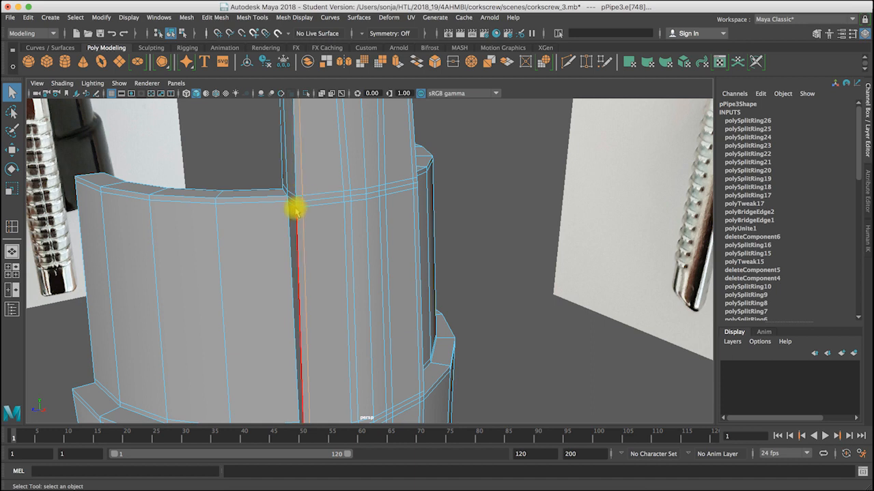
pyautogui.keyDown('alt'); pyautogui.moveTo(365, 220); pyautogui.dragTo(382, 207); pyautogui.keyUp('alt')
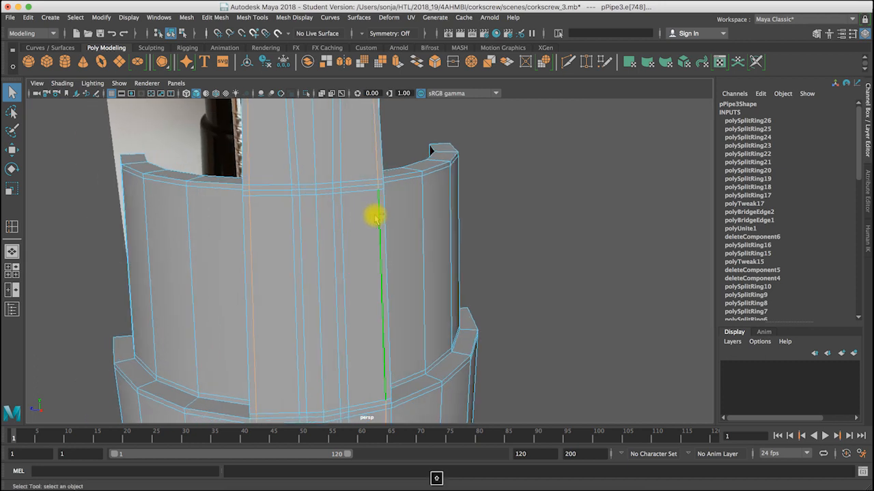
pyautogui.keyDown('alt'); pyautogui.moveTo(388, 216); pyautogui.dragTo(346, 104); pyautogui.keyUp('alt')
pyautogui.moveTo(352, 168)
pyautogui.keyDown('alt'); pyautogui.mouseDown()
pyautogui.moveTo(332, 198)
pyautogui.moveTo(357, 194)
pyautogui.moveTo(359, 183)
pyautogui.mouseUp(); pyautogui.keyUp('alt')
pyautogui.keyDown('alt'); pyautogui.moveTo(471, 142); pyautogui.dragTo(452, 135, button='right'); pyautogui.keyUp('alt')
pyautogui.keyDown('alt'); pyautogui.moveTo(452, 134); pyautogui.dragTo(350, 177); pyautogui.keyUp('alt')
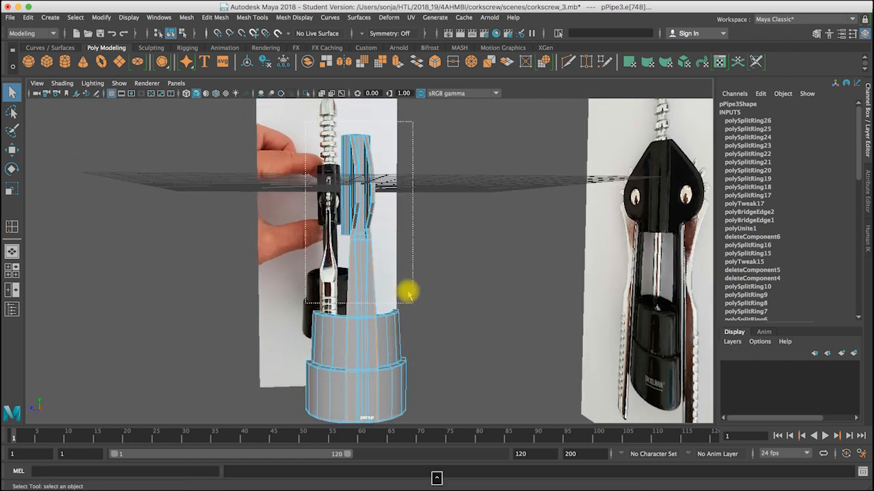
pyautogui.moveTo(408, 307); pyautogui.dragTo(408, 308)
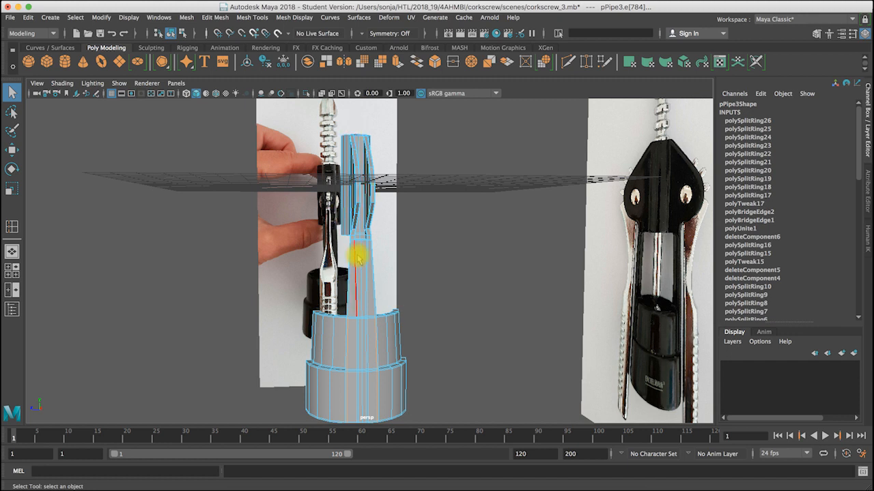
pyautogui.keyDown('alt'); pyautogui.moveTo(366, 278); pyautogui.dragTo(286, 311); pyautogui.keyUp('alt')
pyautogui.keyDown('alt'); pyautogui.moveTo(373, 281); pyautogui.dragTo(401, 172, button='middle'); pyautogui.keyUp('alt')
pyautogui.keyDown('alt'); pyautogui.moveTo(498, 287); pyautogui.dragTo(569, 308, button='right'); pyautogui.keyUp('alt')
pyautogui.keyDown('alt'); pyautogui.moveTo(569, 309); pyautogui.dragTo(362, 296); pyautogui.keyUp('alt')
pyautogui.click(362, 296)
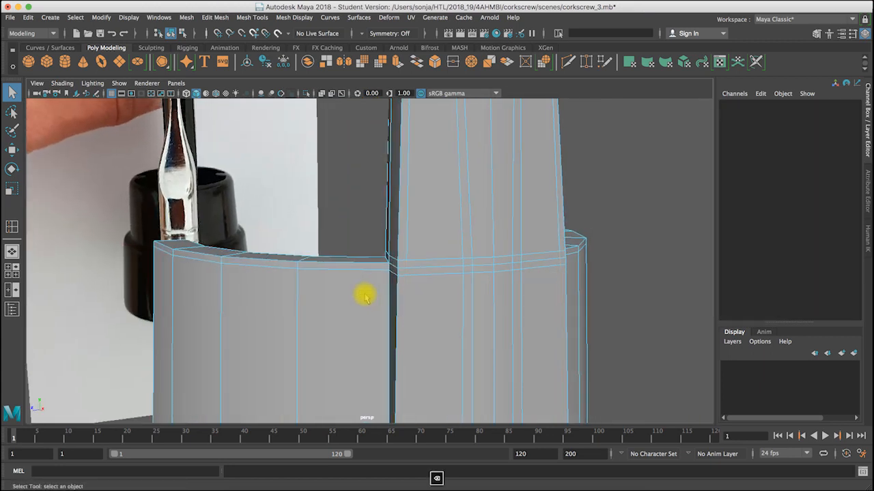
# Switch to vertex mode and remove the leftover vertices of the deleted edges around the arm's joint with the sleeve
pyautogui.moveTo(470, 264); pyautogui.dragTo(417, 227, button='right')
pyautogui.keyDown('alt'); pyautogui.moveTo(348, 239); pyautogui.dragTo(302, 243, button='right'); pyautogui.keyUp('alt')
pyautogui.moveTo(289, 215); pyautogui.dragTo(475, 388)
pyautogui.keyDown('alt'); pyautogui.moveTo(348, 267); pyautogui.dragTo(648, 293, button='right'); pyautogui.keyUp('alt')
pyautogui.keyDown('alt'); pyautogui.moveTo(253, 277); pyautogui.dragTo(518, 301, button='right'); pyautogui.keyUp('alt')
pyautogui.keyDown('alt'); pyautogui.moveTo(396, 289); pyautogui.dragTo(501, 292, button='right'); pyautogui.keyUp('alt')
pyautogui.keyDown('alt'); pyautogui.moveTo(383, 290); pyautogui.dragTo(484, 293, button='right'); pyautogui.keyUp('alt')
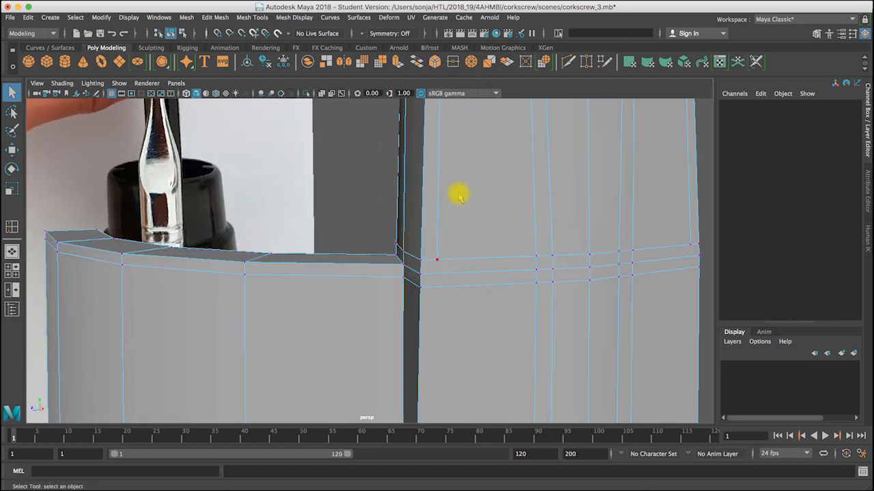
# Cut a short diagonal edge from the arm's support edge end to the sleeve's rim corner and check it in smooth preview
pyautogui.click(568, 62)
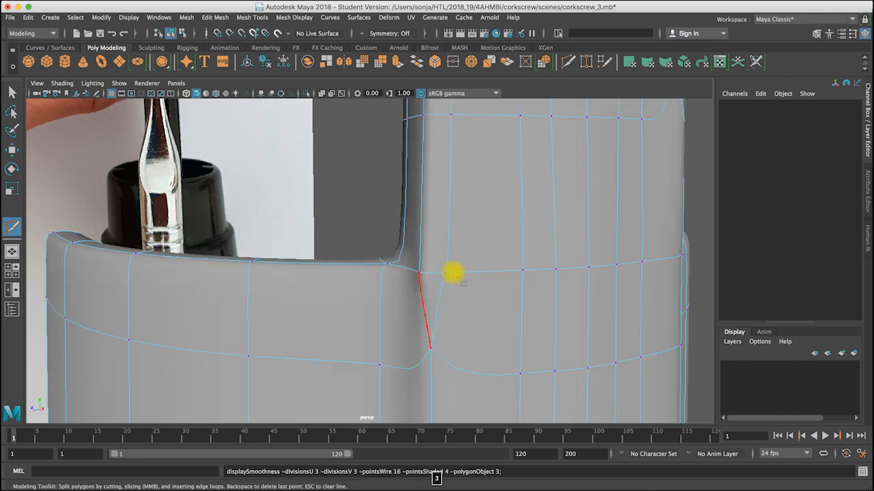
pyautogui.keyDown('alt'); pyautogui.moveTo(503, 297); pyautogui.dragTo(312, 306, button='right'); pyautogui.keyUp('alt')
pyautogui.click(11, 92)
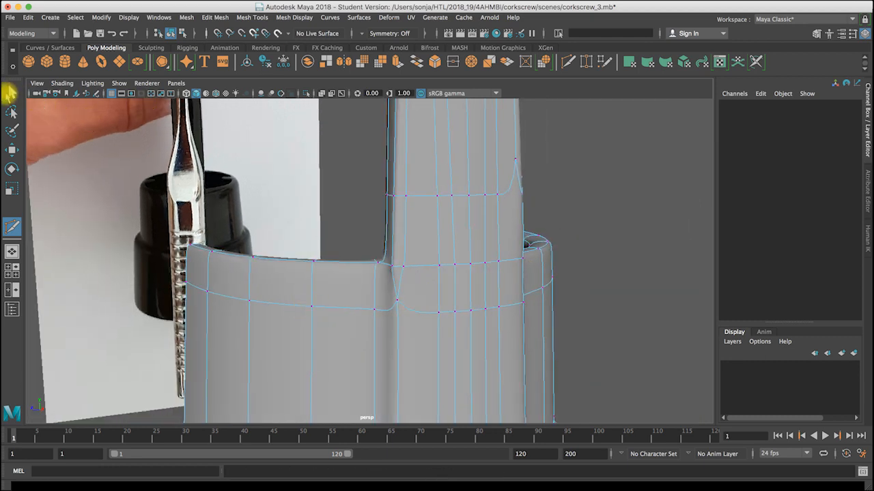
pyautogui.moveTo(467, 224); pyautogui.dragTo(556, 202, button='right')
pyautogui.keyDown('alt'); pyautogui.moveTo(425, 261); pyautogui.dragTo(453, 289); pyautogui.keyUp('alt')
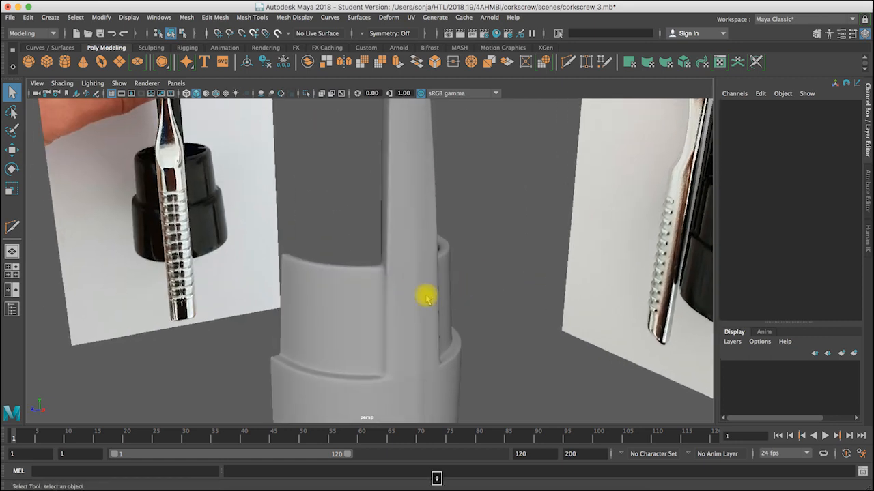
# Return to the unsmoothed mesh and delete the short diagonal edges at the corner between arm and sleeve
pyautogui.press('super+z')
pyautogui.press('super+z')
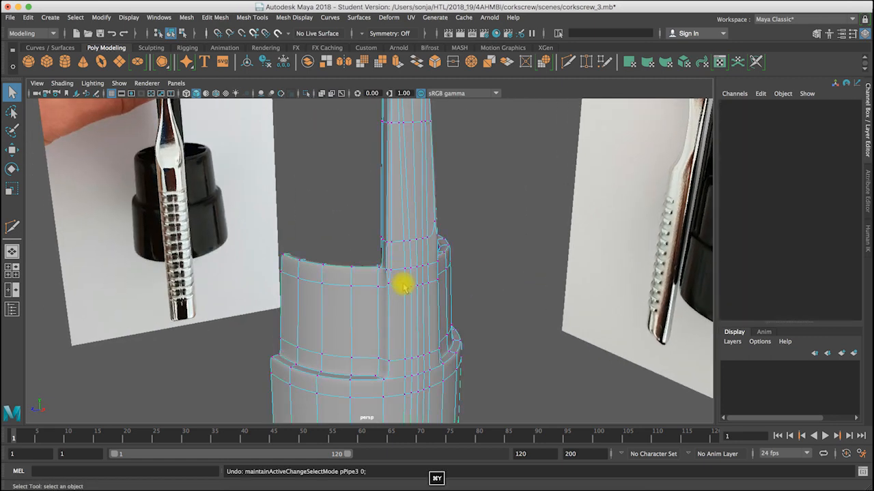
pyautogui.press('1')
pyautogui.keyDown('alt'); pyautogui.moveTo(387, 282); pyautogui.dragTo(445, 298, button='right'); pyautogui.keyUp('alt')
pyautogui.moveTo(446, 298)
pyautogui.keyDown('alt'); pyautogui.mouseDown()
pyautogui.moveTo(515, 298)
pyautogui.moveTo(416, 304)
pyautogui.moveTo(454, 308)
pyautogui.moveTo(447, 311)
pyautogui.mouseUp(); pyautogui.keyUp('alt')
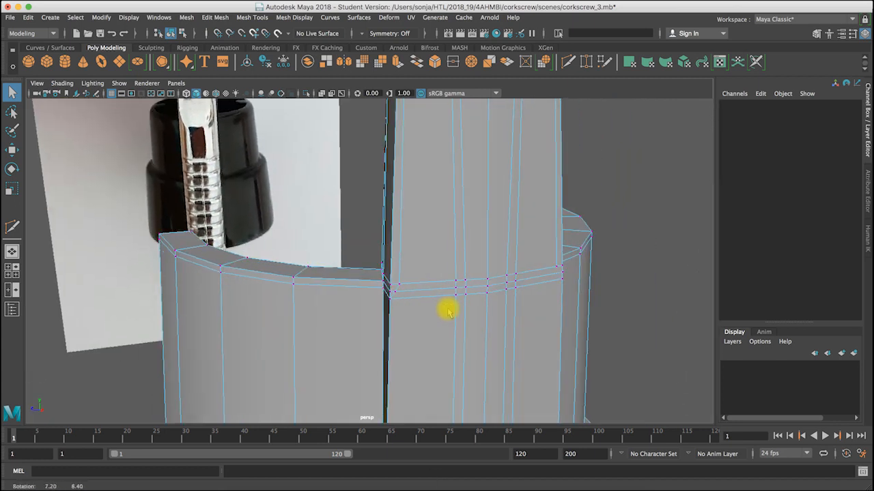
pyautogui.moveTo(391, 297); pyautogui.dragTo(356, 224, button='right')
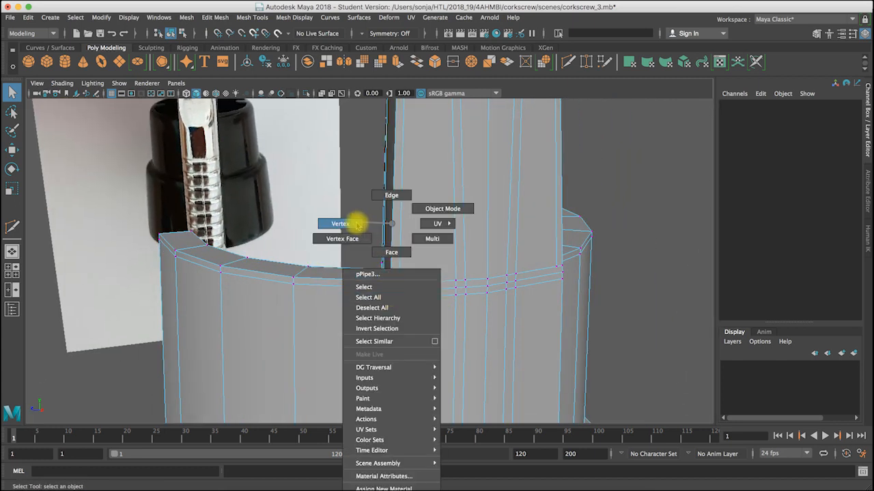
pyautogui.moveTo(396, 292)
pyautogui.mouseDown(button='right')
pyautogui.moveTo(395, 232)
pyautogui.moveTo(408, 277)
pyautogui.moveTo(401, 291)
pyautogui.mouseUp(button='right')
pyautogui.click(396, 290)
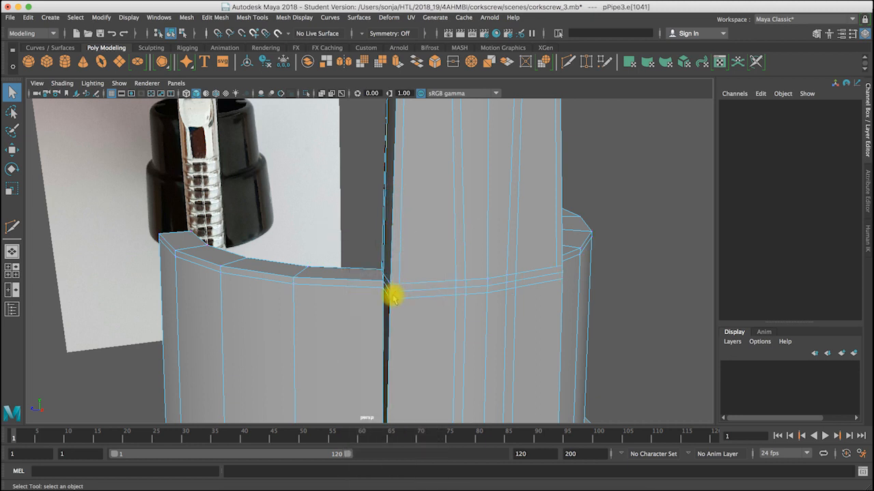
pyautogui.keyDown('shift'); pyautogui.click(399, 300); pyautogui.keyUp('shift')
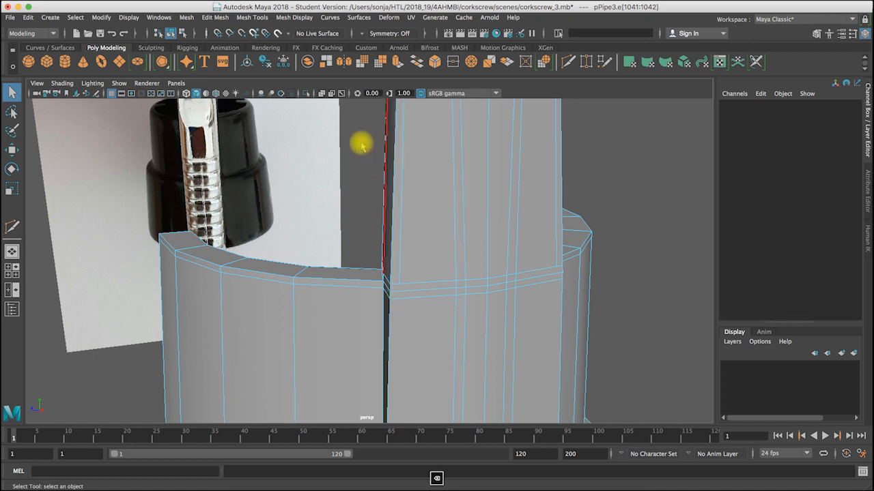
# Cut a diagonal from the arm's support edge end across the rim loops to the neighbouring vertical edge, and delete the leftover corner vertex
pyautogui.click(565, 63)
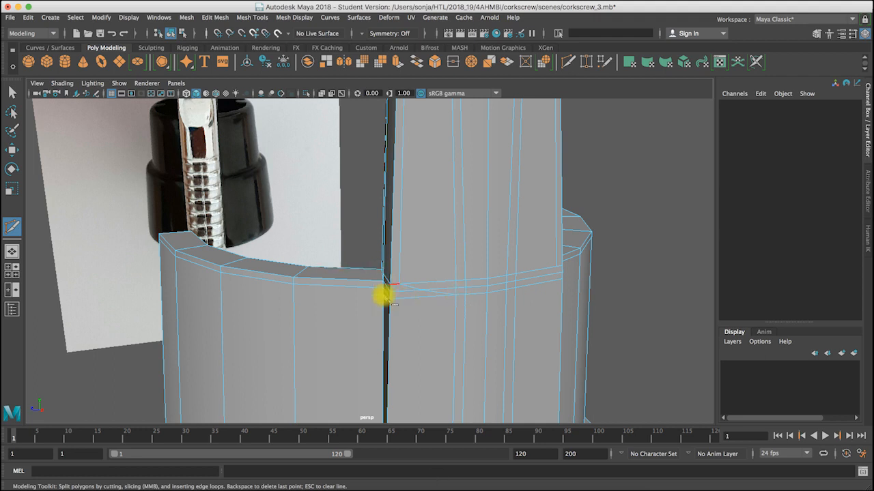
pyautogui.click(14, 92)
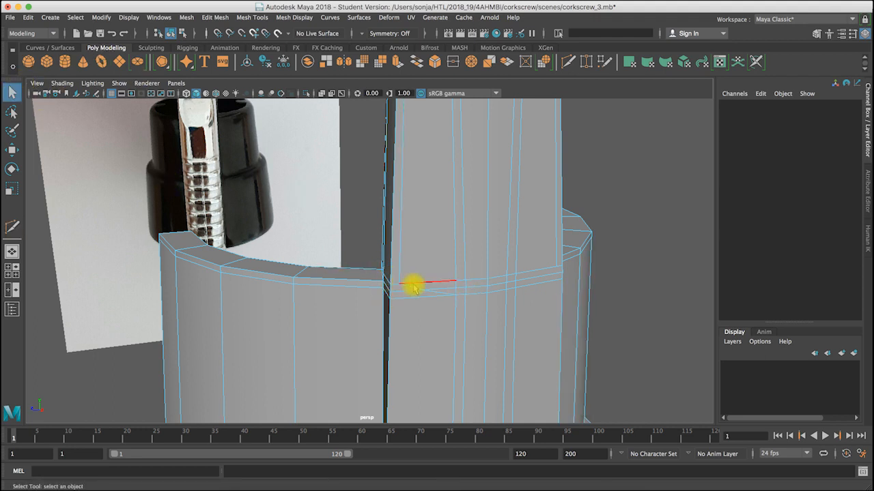
pyautogui.moveTo(414, 225); pyautogui.dragTo(355, 236, button='right')
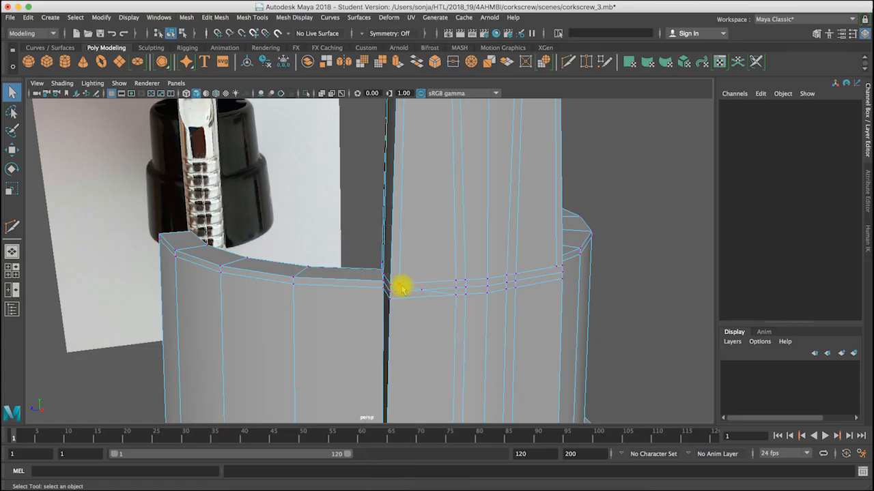
pyautogui.click(399, 292)
pyautogui.click(396, 292)
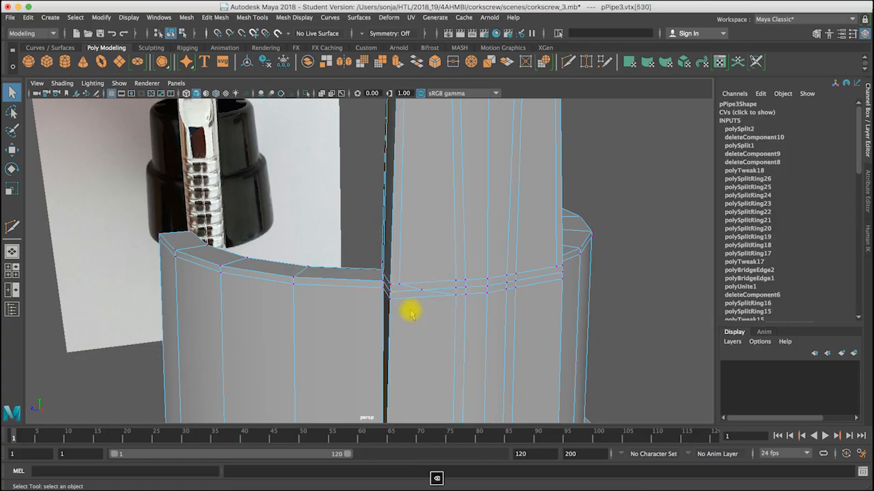
pyautogui.click(411, 311)
# Check the reworked joint in smooth preview and undo back to before the short diagonal corner edges were deleted
pyautogui.press('3')
pyautogui.moveTo(415, 292); pyautogui.dragTo(461, 208, button='right')
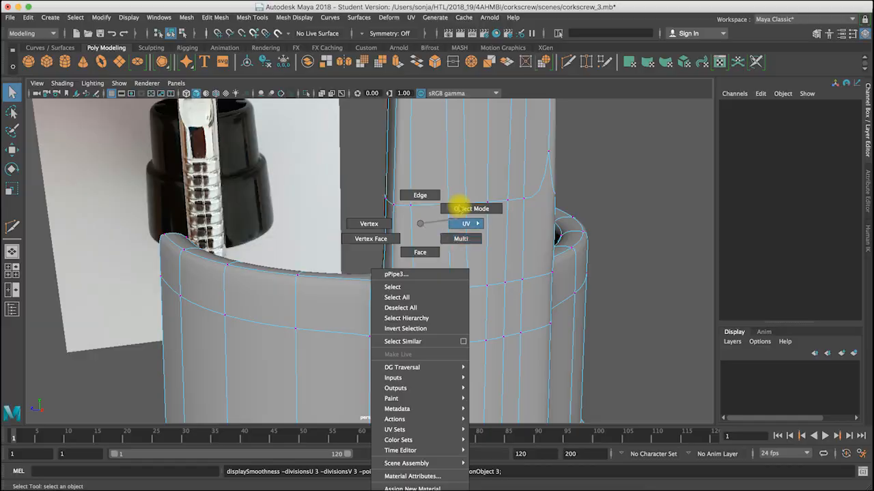
pyautogui.click(583, 200)
pyautogui.keyDown('alt'); pyautogui.moveTo(583, 201); pyautogui.dragTo(390, 292); pyautogui.keyUp('alt')
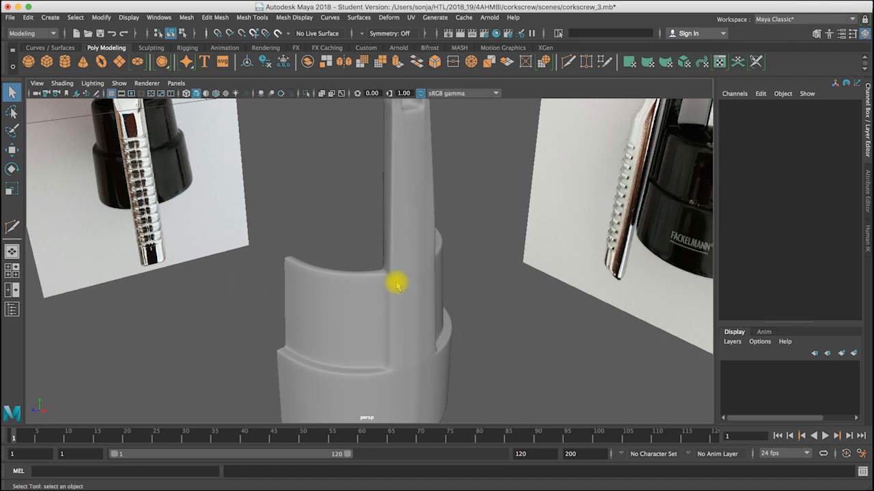
pyautogui.press('super+z')
pyautogui.press('super+z')
pyautogui.press('super+z')
pyautogui.press('super+z')
pyautogui.press('super+z')
pyautogui.press('super+z')
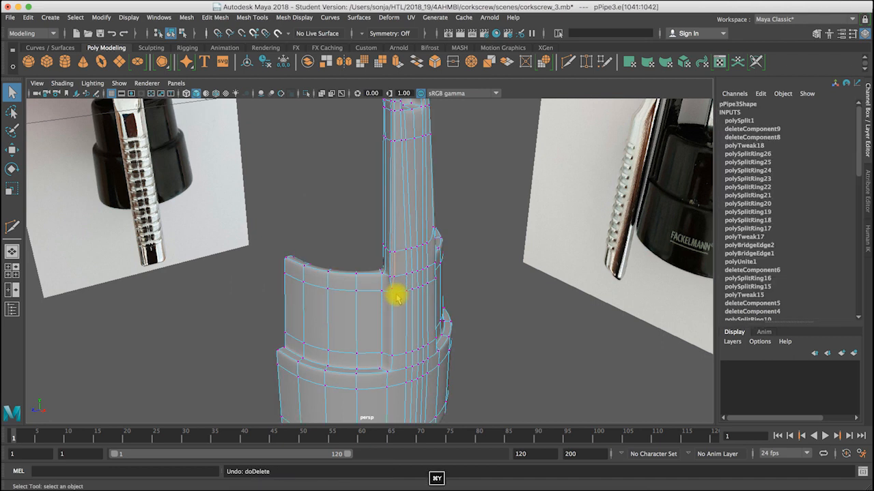
# On the unsmoothed mesh, cut a short diagonal edge at the other corner where the arm meets the sleeve's rim
pyautogui.press('1')
pyautogui.keyDown('alt'); pyautogui.moveTo(405, 282); pyautogui.dragTo(328, 264); pyautogui.keyUp('alt')
pyautogui.keyDown('alt'); pyautogui.moveTo(382, 273); pyautogui.dragTo(687, 303, button='right'); pyautogui.keyUp('alt')
pyautogui.keyDown('alt'); pyautogui.moveTo(328, 273); pyautogui.dragTo(423, 198, button='right'); pyautogui.keyUp('alt')
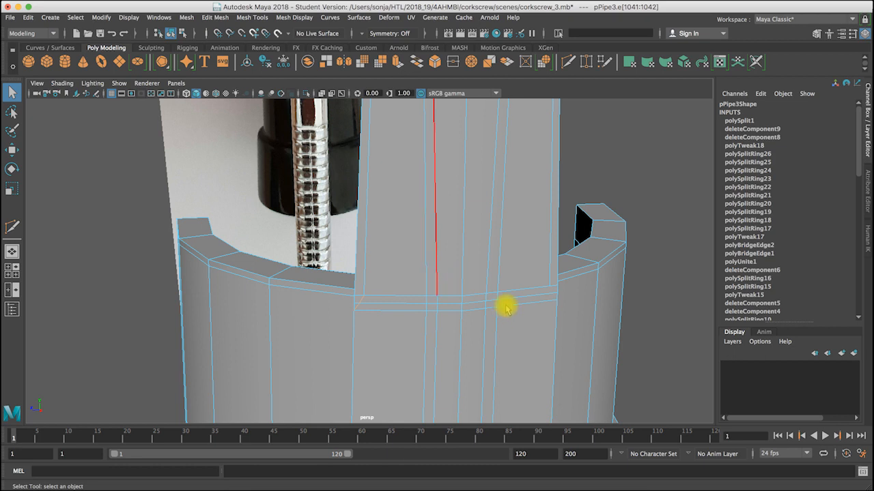
pyautogui.click(564, 63)
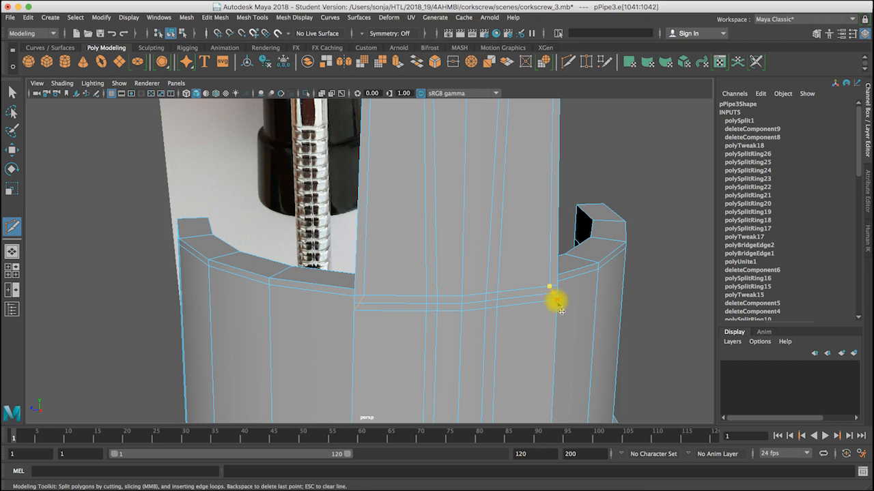
pyautogui.click(12, 93)
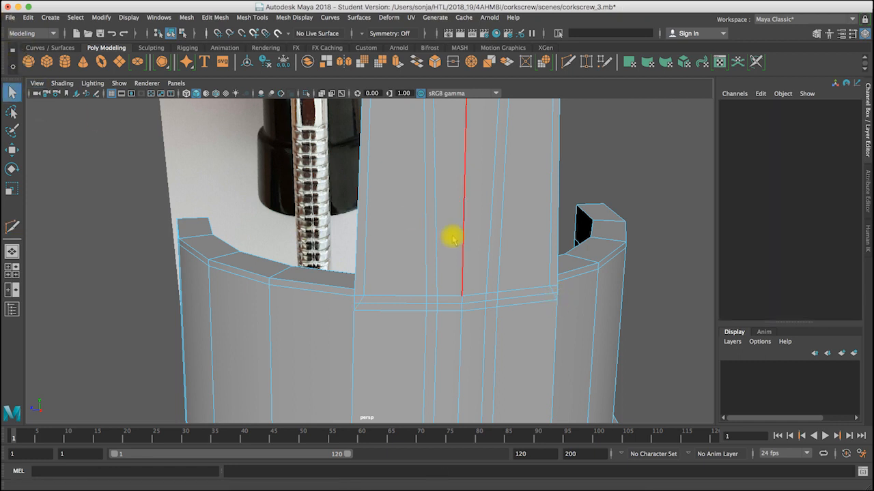
# Select the two outer support edge loops beside the arm's inner vertical edges, leave out the head portion, and delete them
pyautogui.click(424, 246)
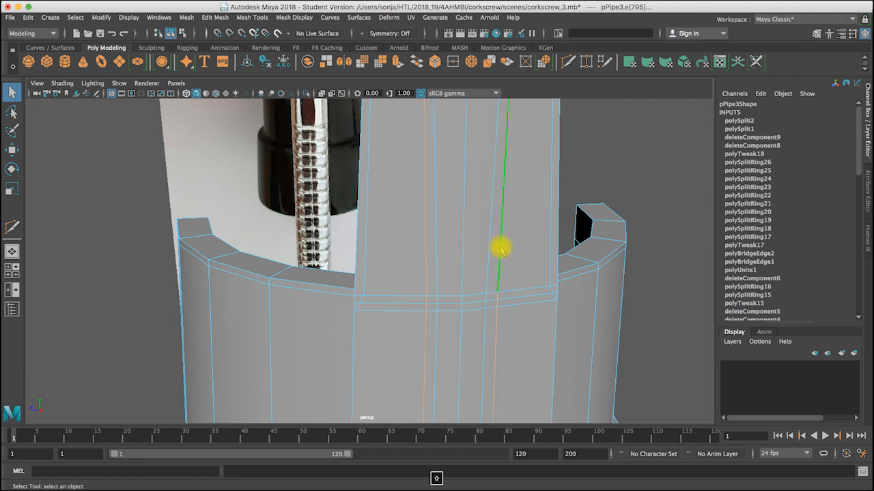
pyautogui.keyDown('alt'); pyautogui.moveTo(555, 234); pyautogui.dragTo(409, 202); pyautogui.keyUp('alt')
pyautogui.keyDown('alt'); pyautogui.moveTo(409, 202); pyautogui.dragTo(544, 206, button='right'); pyautogui.keyUp('alt')
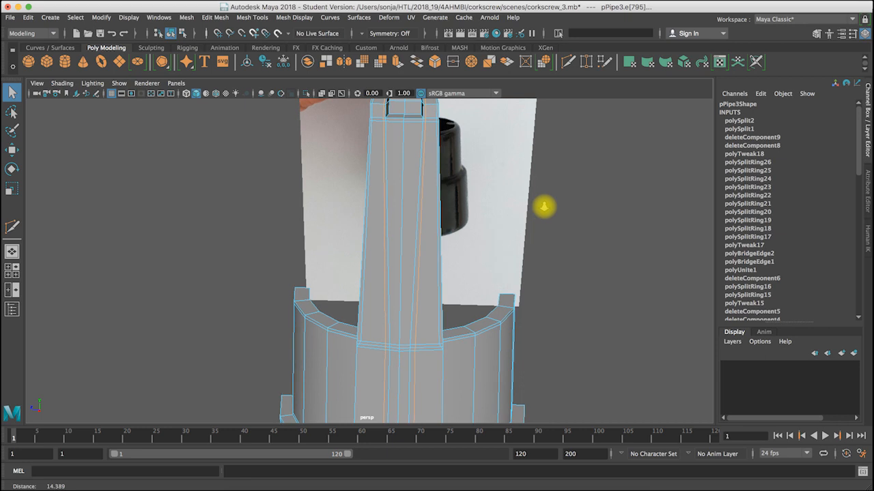
pyautogui.keyDown('alt'); pyautogui.moveTo(541, 207); pyautogui.dragTo(411, 288); pyautogui.keyUp('alt')
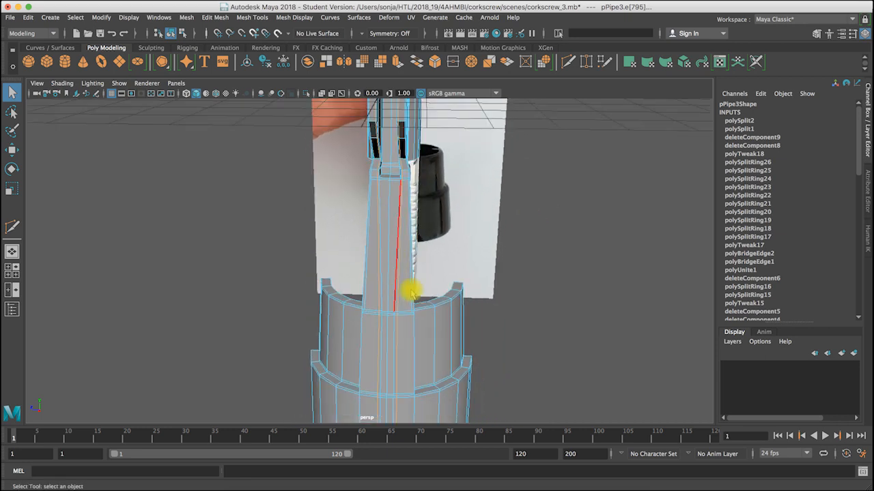
pyautogui.keyDown('alt'); pyautogui.moveTo(437, 188); pyautogui.dragTo(417, 245); pyautogui.keyUp('alt')
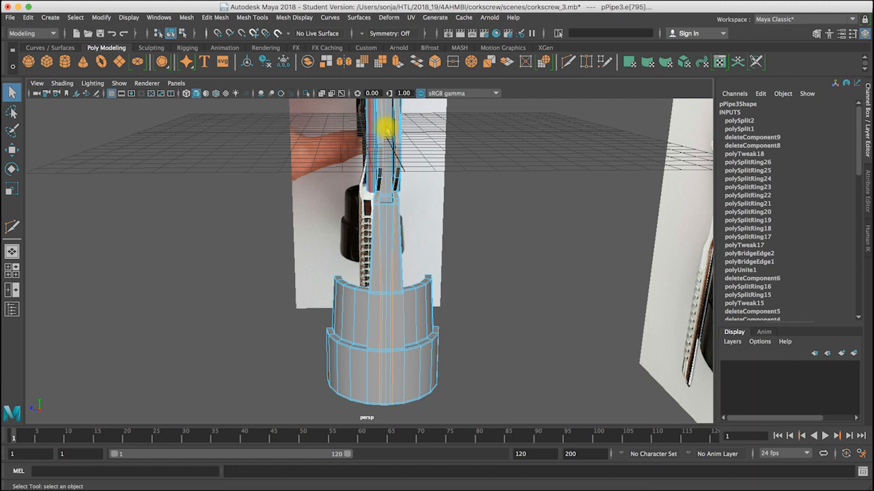
pyautogui.keyDown('alt'); pyautogui.moveTo(429, 161); pyautogui.dragTo(445, 237); pyautogui.keyUp('alt')
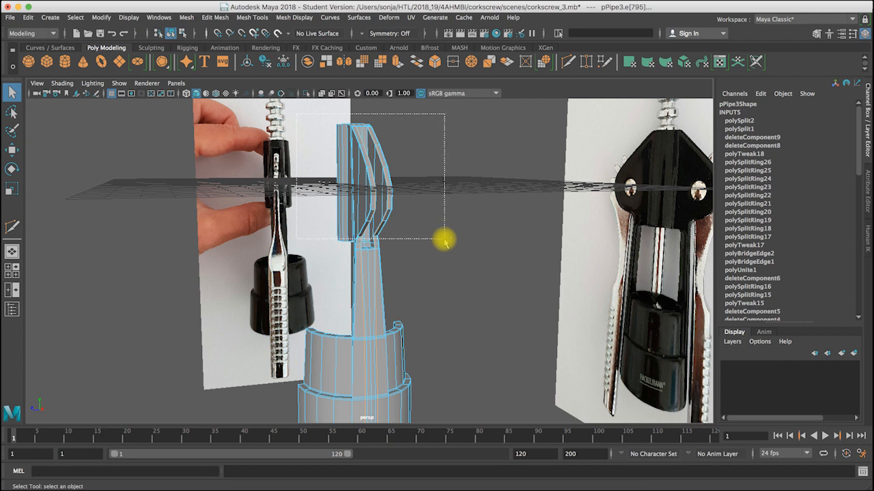
pyautogui.keyDown('alt'); pyautogui.moveTo(368, 227); pyautogui.dragTo(655, 241, button='right'); pyautogui.keyUp('alt')
pyautogui.keyDown('alt'); pyautogui.moveTo(655, 241); pyautogui.dragTo(465, 234); pyautogui.keyUp('alt')
pyautogui.keyDown('alt'); pyautogui.moveTo(465, 234); pyautogui.dragTo(605, 245, button='right'); pyautogui.keyUp('alt')
pyautogui.press('BackSpace')
# Delete the leftover vertices of the removed edge loops at the arm's upper end
pyautogui.rightClick(255, 222)
pyautogui.keyDown('alt'); pyautogui.moveTo(254, 222); pyautogui.dragTo(294, 222); pyautogui.keyUp('alt')
pyautogui.rightClick(292, 221)
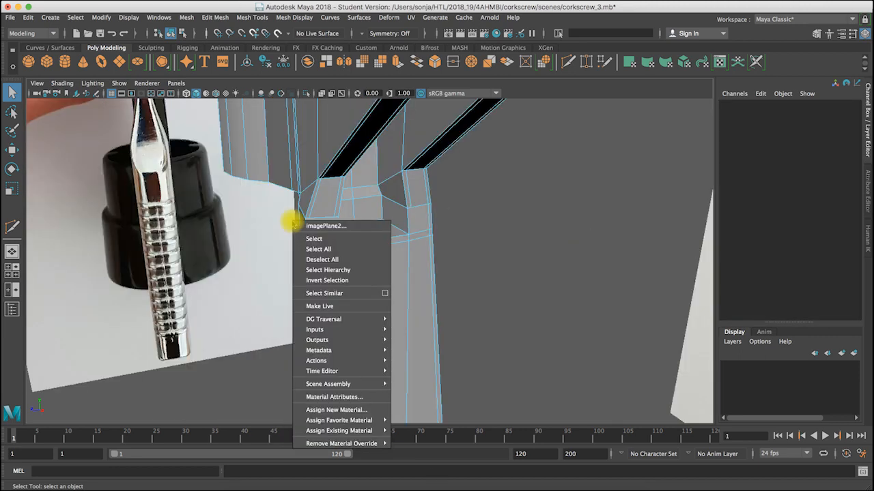
pyautogui.click(308, 165)
pyautogui.rightClick(308, 164)
pyautogui.moveTo(308, 166); pyautogui.dragTo(258, 164, button='right')
pyautogui.keyDown('alt'); pyautogui.moveTo(479, 273); pyautogui.dragTo(63, 310, button='right'); pyautogui.keyUp('alt')
pyautogui.moveTo(287, 253); pyautogui.dragTo(457, 395)
pyautogui.press('super+z')
pyautogui.moveTo(508, 297)
pyautogui.keyDown('alt'); pyautogui.mouseDown(button='right')
pyautogui.moveTo(477, 302)
pyautogui.moveTo(596, 331)
pyautogui.moveTo(519, 295)
pyautogui.mouseUp(button='right'); pyautogui.keyUp('alt')
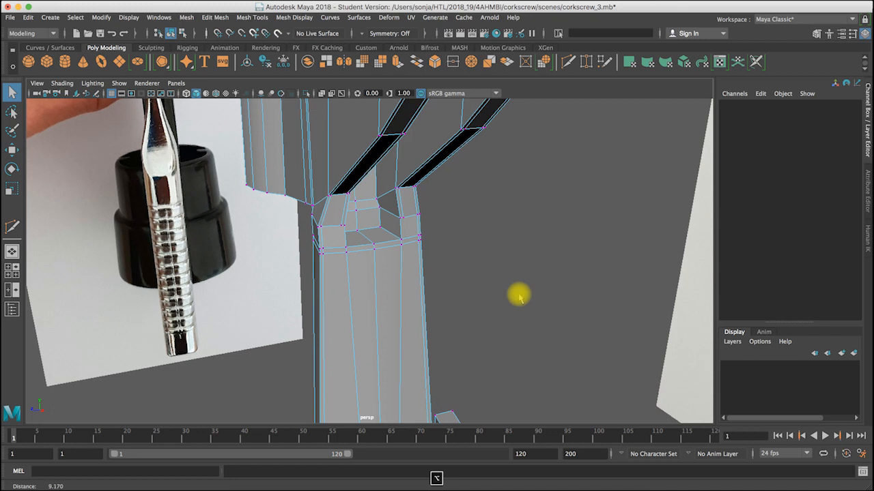
pyautogui.click(79, 18)
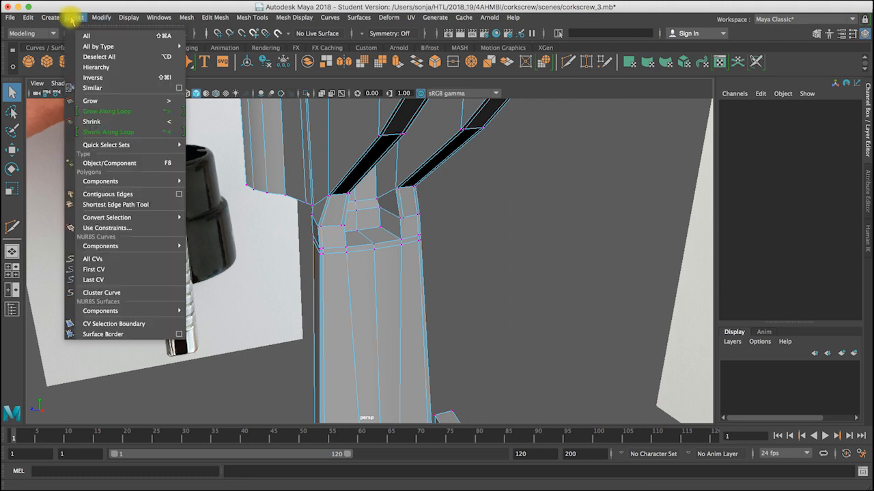
pyautogui.moveTo(28, 17)
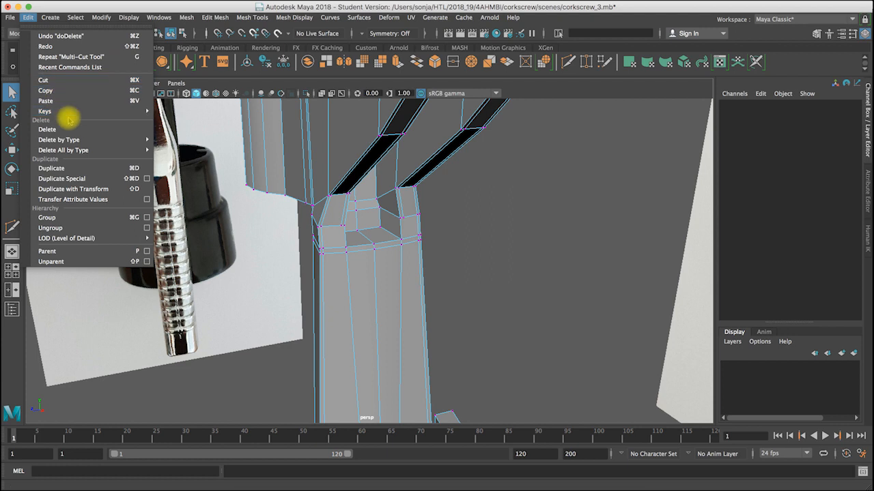
pyautogui.moveTo(214, 23)
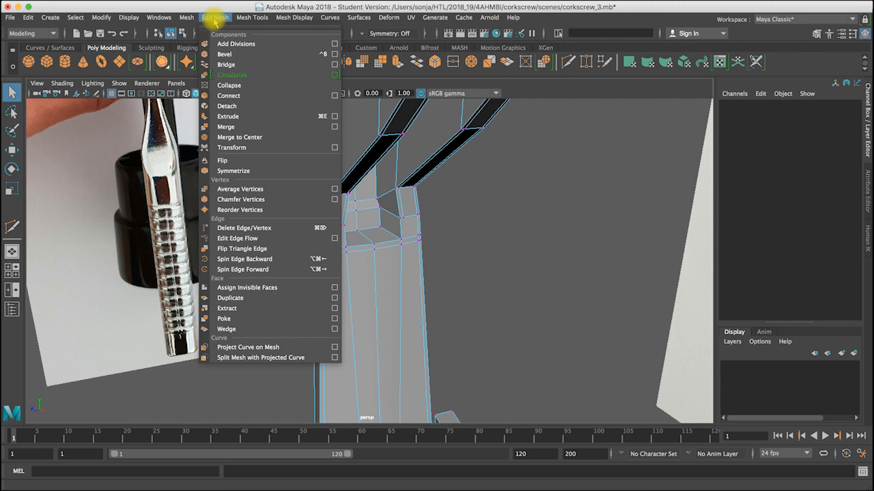
pyautogui.moveTo(250, 23)
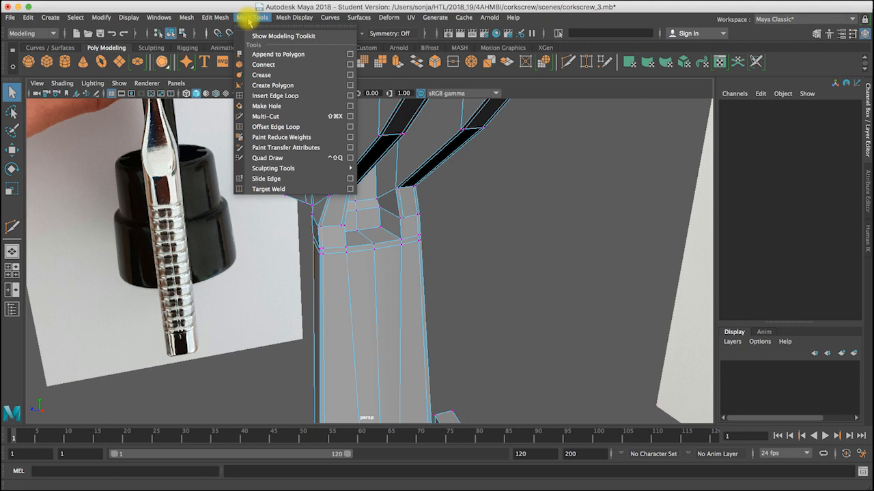
# Try deleting the support edge beside the notch at the arm's upper end together with its vertices, and check it in smooth preview
pyautogui.moveTo(372, 290); pyautogui.dragTo(370, 197, button='right')
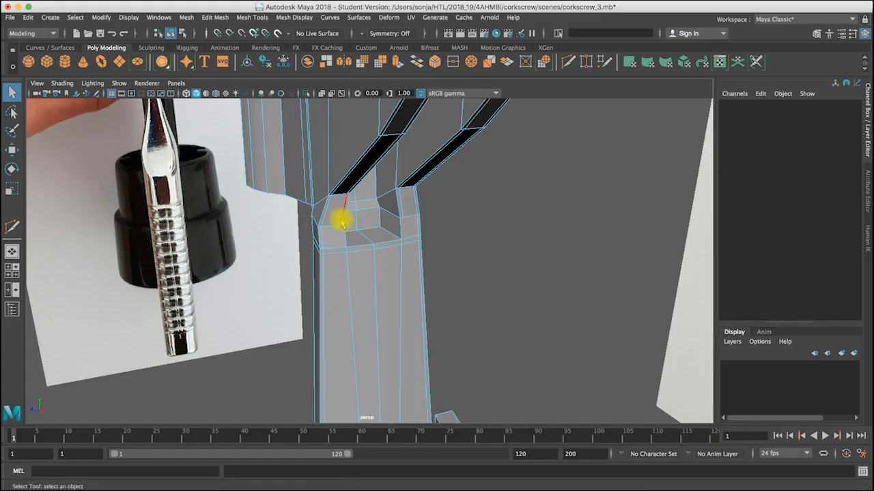
pyautogui.click(342, 222)
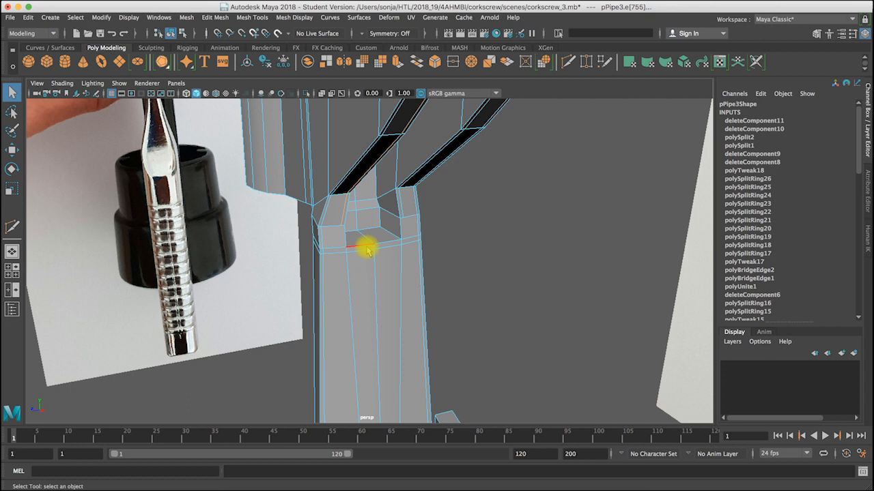
pyautogui.hotkey('ctrl', 'BackSpace')
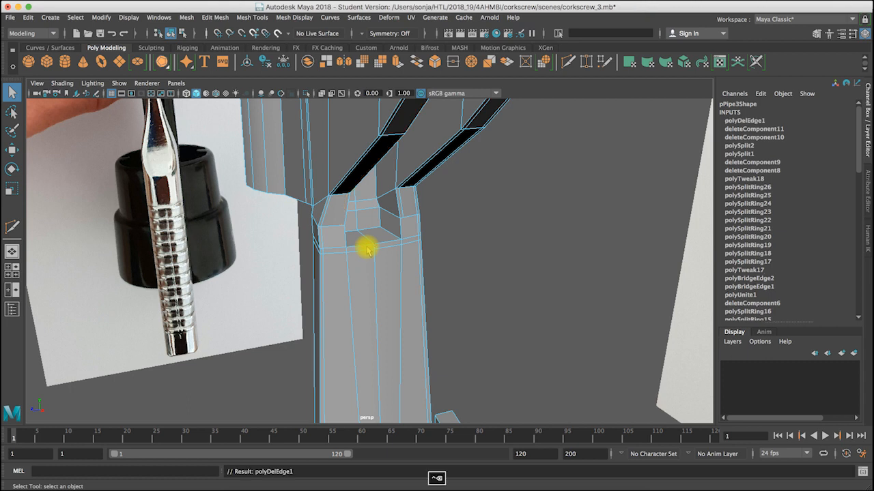
pyautogui.press('3')
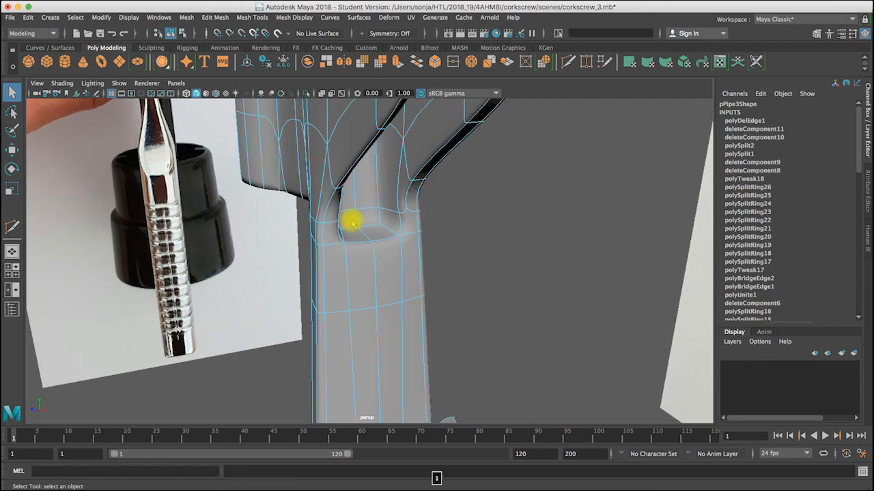
pyautogui.press('1')
pyautogui.rightClick(346, 182)
pyautogui.click(310, 182)
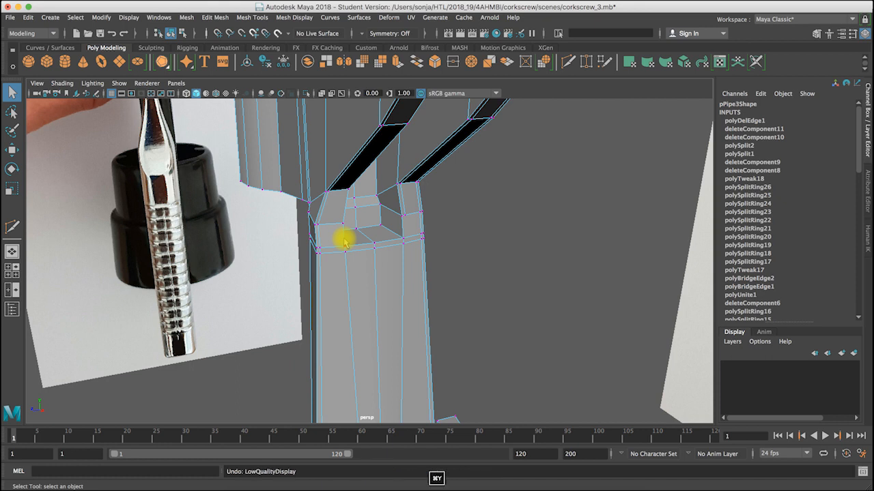
pyautogui.press('super+z')
# Cut diagonal edges on both sides of the arm's notch, from the support edge's end to the notch's lower front corner
pyautogui.keyDown('alt'); pyautogui.moveTo(344, 240); pyautogui.dragTo(282, 144); pyautogui.keyUp('alt')
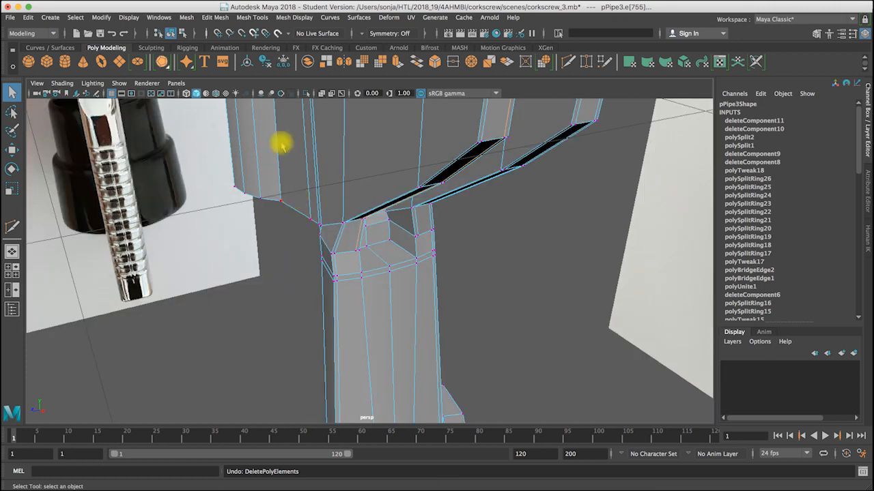
pyautogui.click(568, 62)
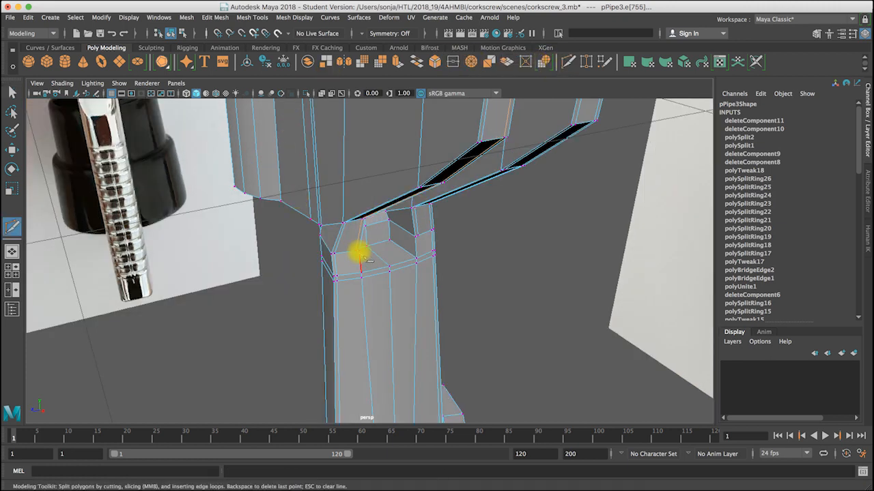
pyautogui.keyDown('alt'); pyautogui.moveTo(357, 253); pyautogui.dragTo(533, 267, button='right'); pyautogui.keyUp('alt')
pyautogui.keyDown('alt'); pyautogui.moveTo(306, 238); pyautogui.dragTo(281, 231); pyautogui.keyUp('alt')
pyautogui.click(205, 150)
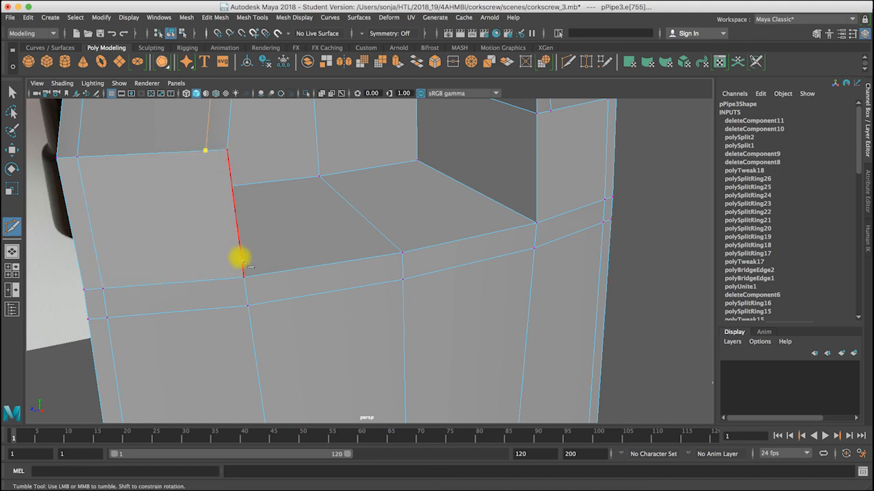
pyautogui.click(244, 277)
pyautogui.press('Return')
pyautogui.click(573, 62)
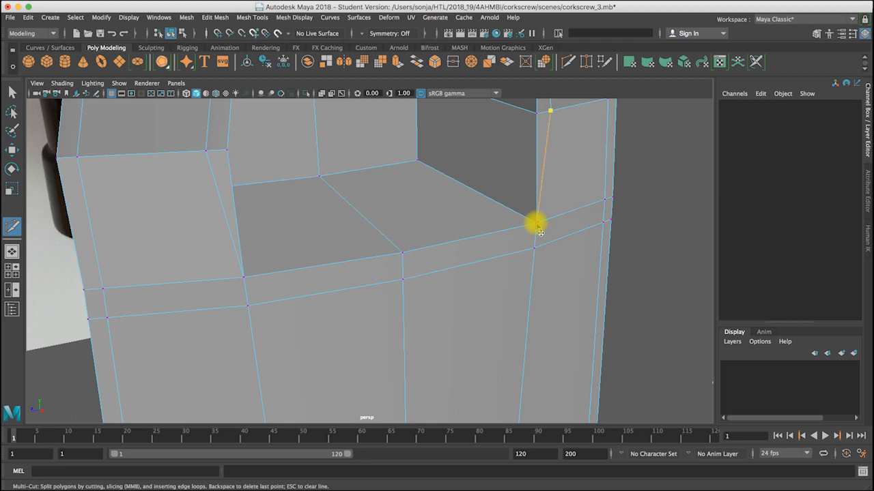
pyautogui.keyDown('alt'); pyautogui.moveTo(537, 248); pyautogui.dragTo(344, 286, button='right'); pyautogui.keyUp('alt')
pyautogui.keyDown('alt'); pyautogui.moveTo(345, 285); pyautogui.dragTo(400, 225); pyautogui.keyUp('alt')
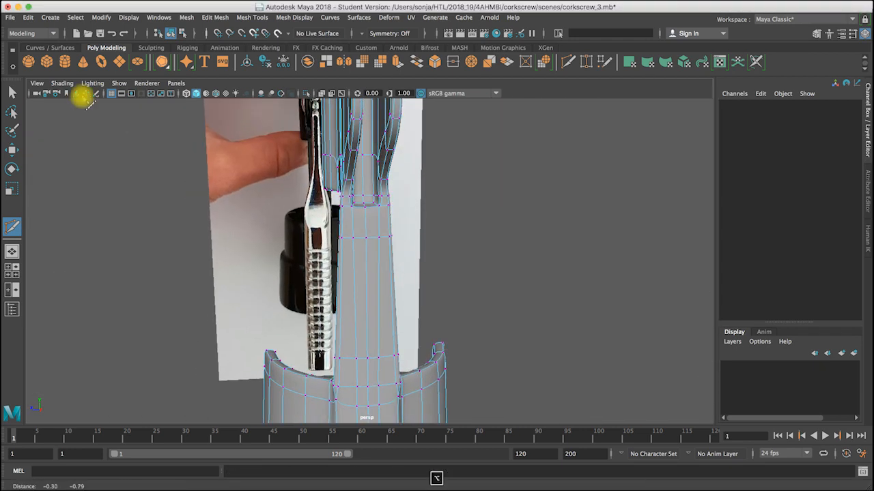
pyautogui.click(12, 92)
# Return to object mode, select the body and examine the arm and sleeve in smooth preview
pyautogui.keyDown('alt'); pyautogui.moveTo(362, 339); pyautogui.dragTo(369, 287); pyautogui.keyUp('alt')
pyautogui.keyDown('alt'); pyautogui.moveTo(386, 390); pyautogui.dragTo(375, 302); pyautogui.keyUp('alt')
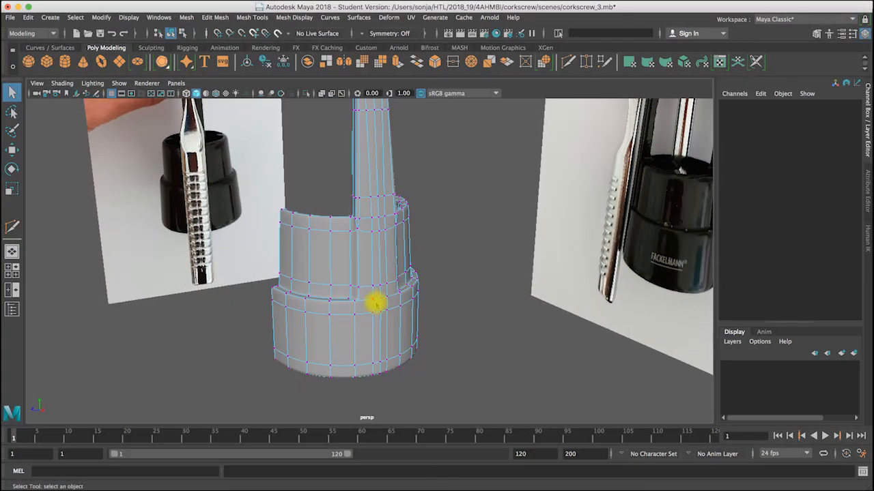
pyautogui.moveTo(376, 223); pyautogui.dragTo(423, 238, button='right')
pyautogui.moveTo(452, 207); pyautogui.dragTo(452, 208, button='right')
pyautogui.click(437, 341)
pyautogui.keyDown('alt'); pyautogui.moveTo(454, 364); pyautogui.dragTo(378, 301); pyautogui.keyUp('alt')
pyautogui.click(378, 301)
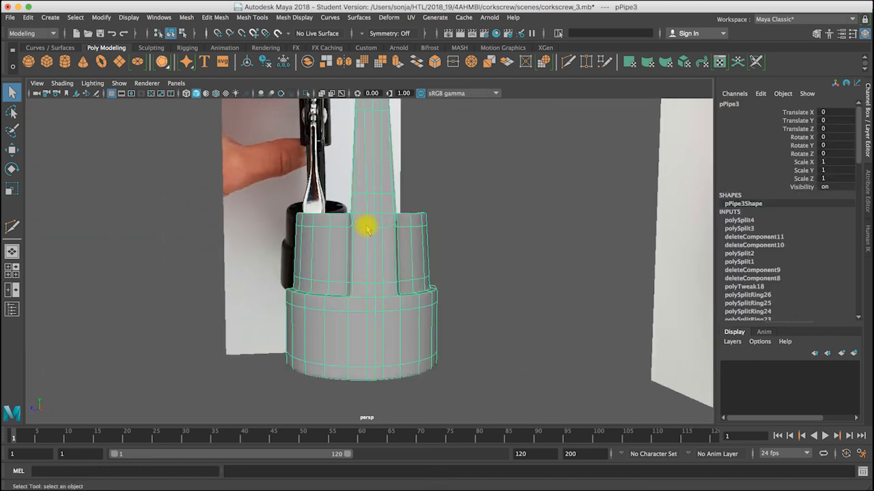
pyautogui.keyDown('alt'); pyautogui.moveTo(383, 135); pyautogui.dragTo(366, 170); pyautogui.keyUp('alt')
# Try deleting the two slanted vertical edges on the arm's front face below the notch
pyautogui.press('1')
pyautogui.rightClick(360, 225)
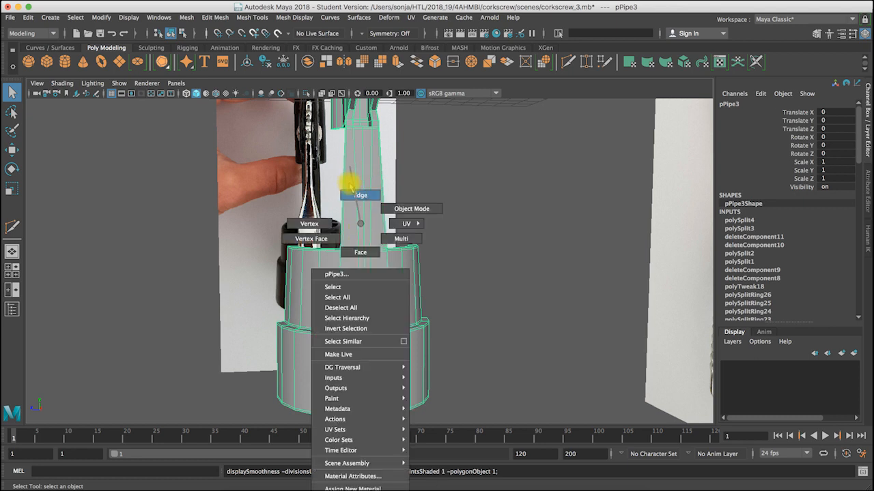
pyautogui.click(351, 192)
pyautogui.click(369, 182)
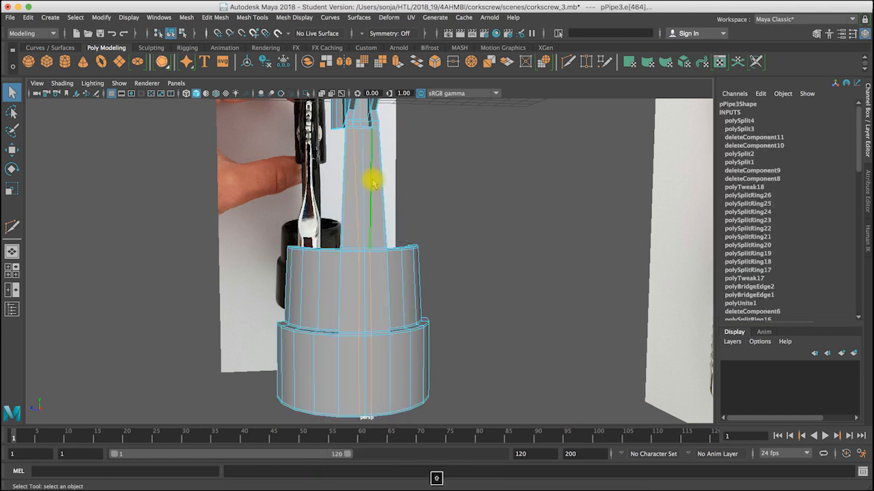
pyautogui.keyDown('alt'); pyautogui.moveTo(450, 260); pyautogui.dragTo(344, 271); pyautogui.keyUp('alt')
pyautogui.keyDown('alt'); pyautogui.moveTo(343, 271); pyautogui.dragTo(561, 171, button='right'); pyautogui.keyUp('alt')
pyautogui.keyDown('alt'); pyautogui.moveTo(407, 144); pyautogui.dragTo(398, 226, button='middle'); pyautogui.keyUp('alt')
pyautogui.keyDown('alt'); pyautogui.moveTo(398, 226); pyautogui.dragTo(498, 164, button='right'); pyautogui.keyUp('alt')
pyautogui.keyDown('alt'); pyautogui.moveTo(402, 145); pyautogui.dragTo(444, 138); pyautogui.keyUp('alt')
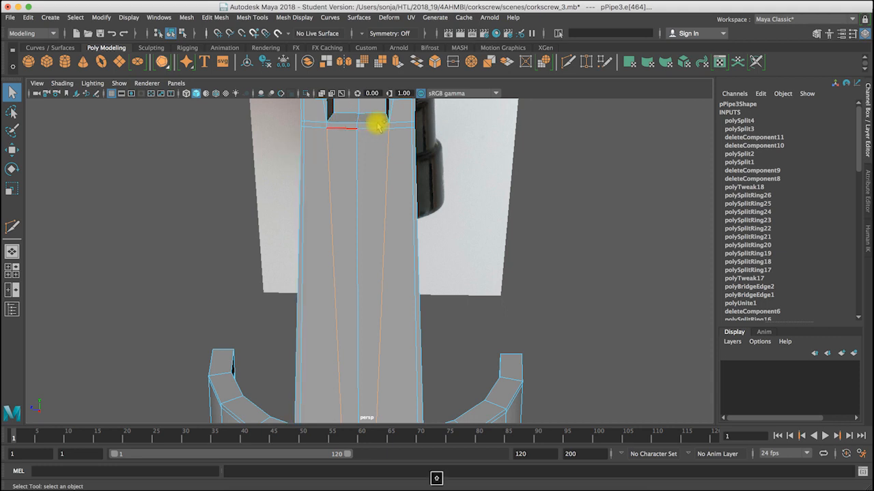
pyautogui.click(404, 143)
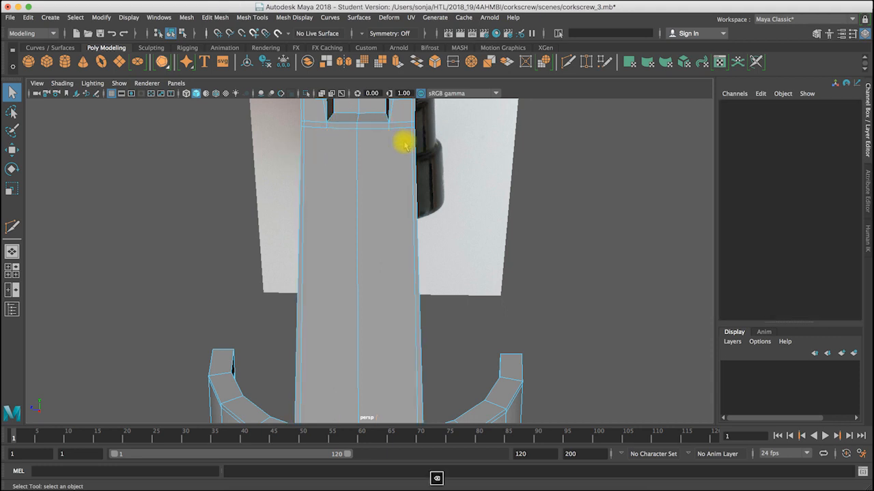
pyautogui.rightClick(327, 172)
pyautogui.press('super+z')
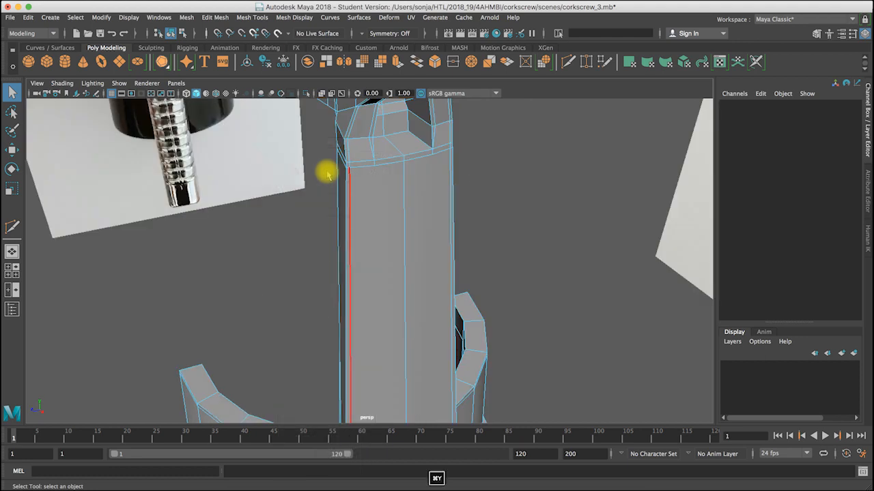
# Insert a horizontal edge loop around the arm just below the existing support loops at the notch
pyautogui.moveTo(382, 175); pyautogui.dragTo(430, 156, button='right')
pyautogui.click(187, 18)
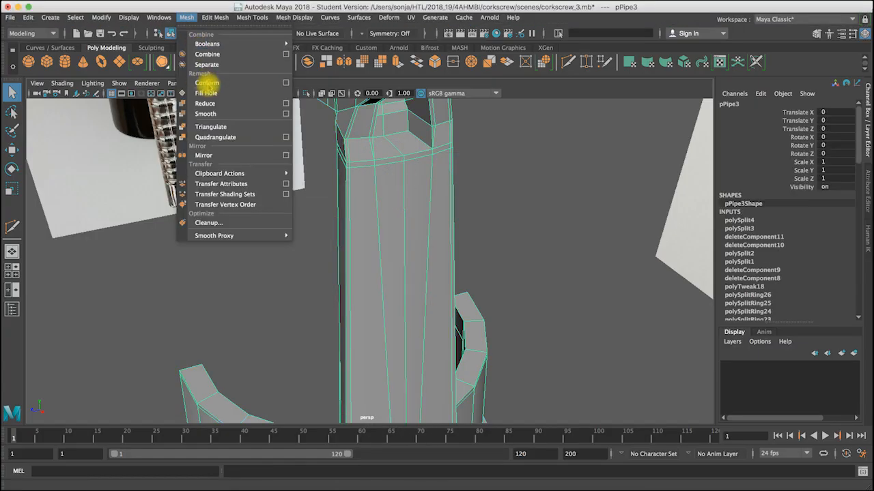
pyautogui.moveTo(207, 20)
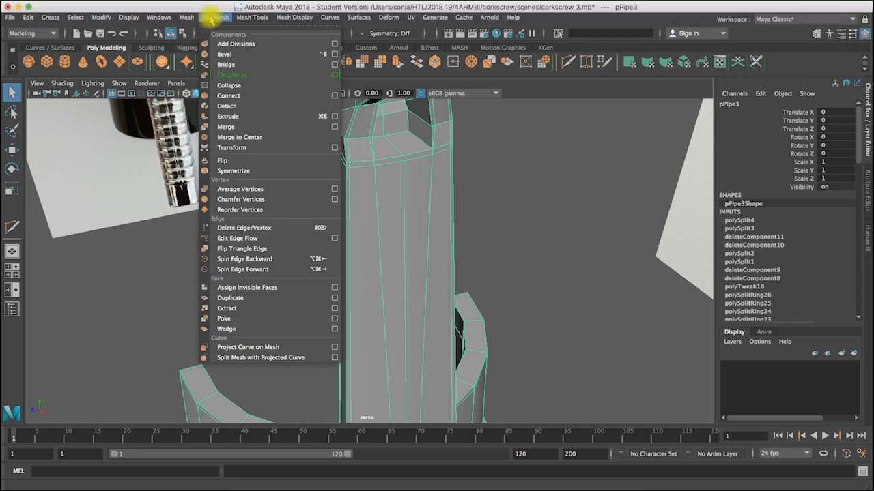
pyautogui.moveTo(252, 17)
pyautogui.click(254, 95)
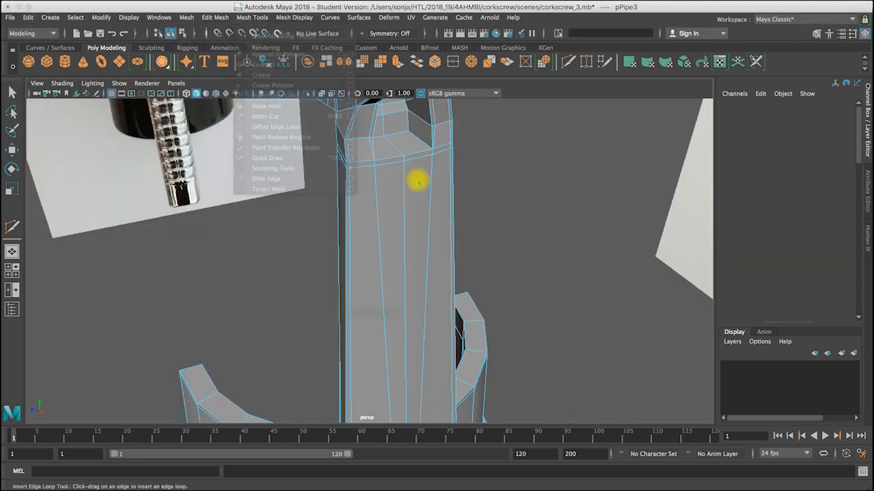
pyautogui.click(407, 176)
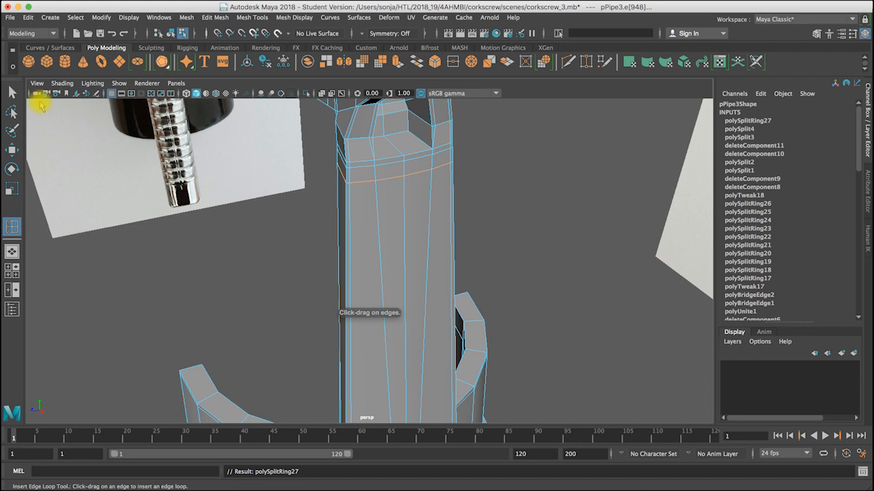
# Delete the two slanted vertical edges on the arm's front face below the notch, keeping the centre edge
pyautogui.click(11, 92)
pyautogui.moveTo(376, 189); pyautogui.dragTo(380, 160, button='right')
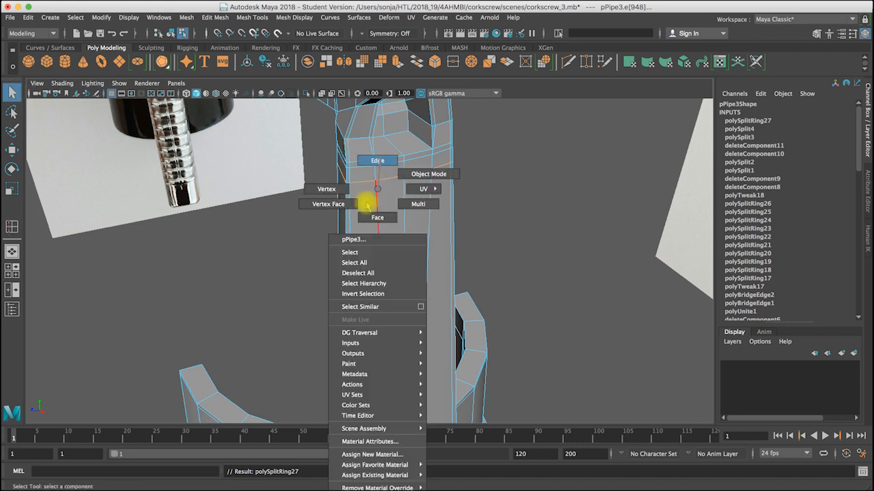
pyautogui.doubleClick(377, 201)
pyautogui.keyDown('shift'); pyautogui.doubleClick(430, 198); pyautogui.keyUp('shift')
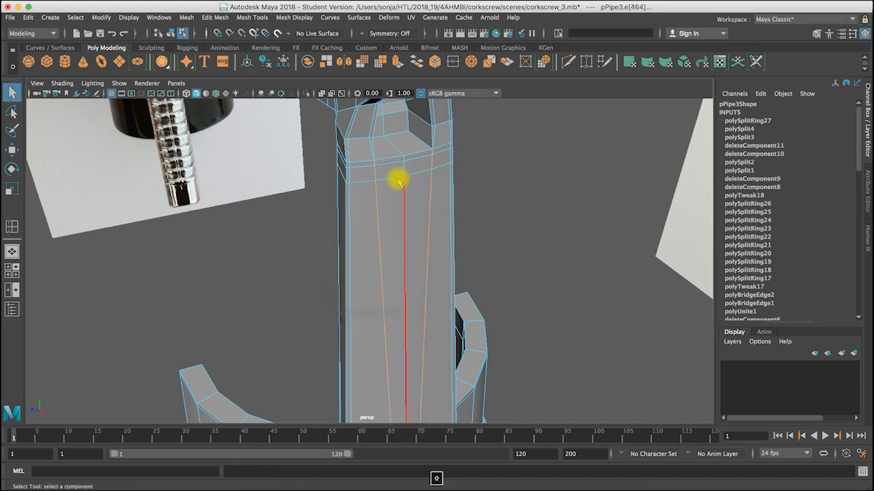
pyautogui.click(375, 166)
pyautogui.keyDown('shift'); pyautogui.click(430, 197); pyautogui.keyUp('shift')
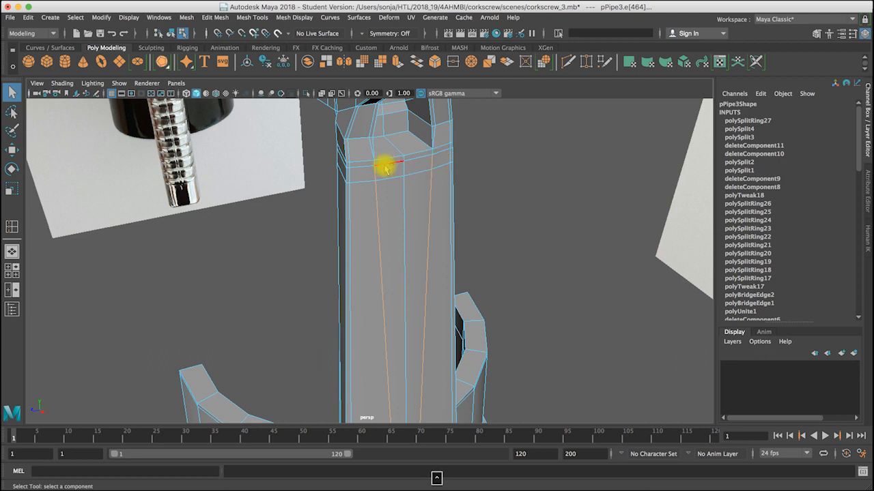
pyautogui.press('BackSpace')
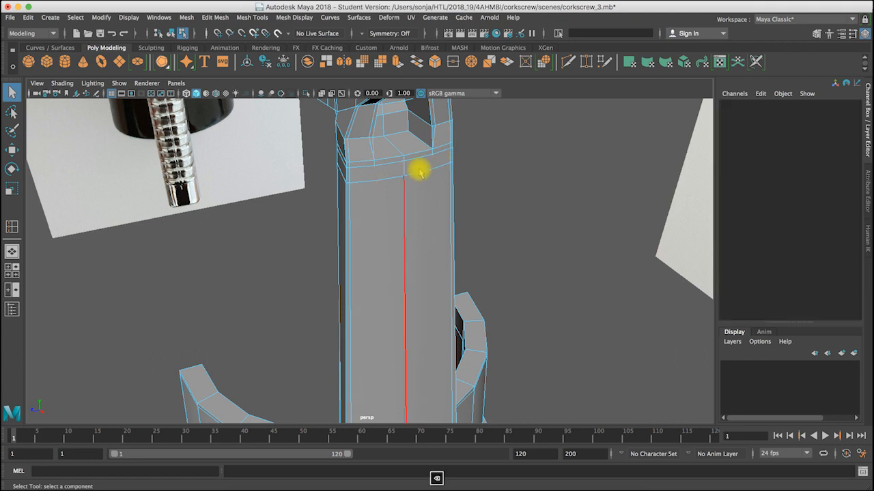
# Box-select the body's vertices in vertex mode and delete the loose ones left behind by the removed edges
pyautogui.rightClick(393, 179)
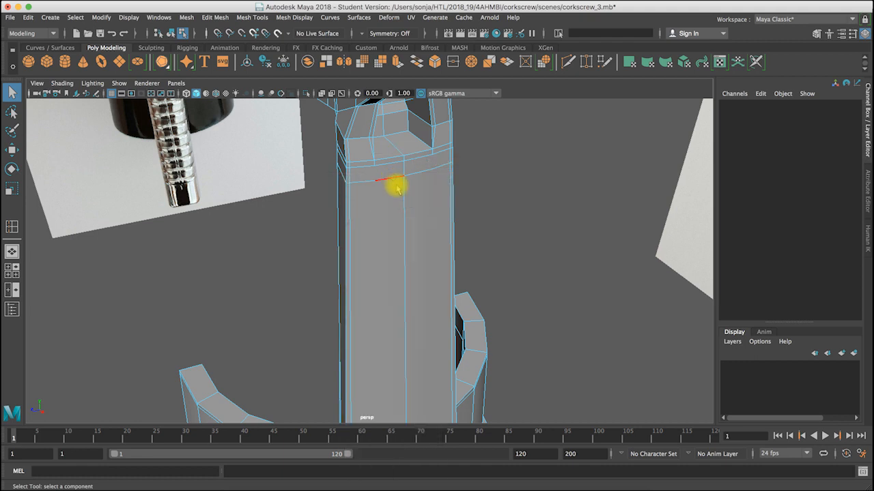
pyautogui.keyDown('alt'); pyautogui.moveTo(400, 168); pyautogui.dragTo(205, 238, button='right'); pyautogui.keyUp('alt')
pyautogui.moveTo(262, 205); pyautogui.dragTo(448, 367)
pyautogui.rightClick(328, 220)
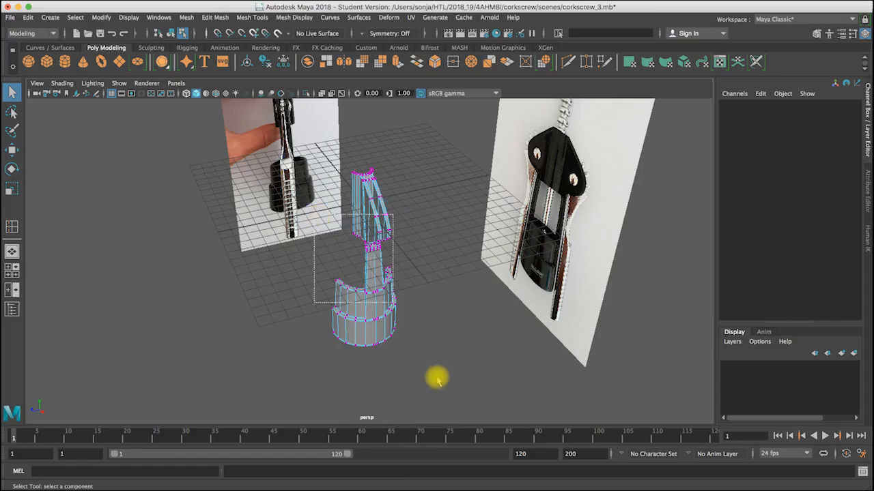
pyautogui.moveTo(437, 377); pyautogui.dragTo(453, 387)
pyautogui.press('BackSpace')
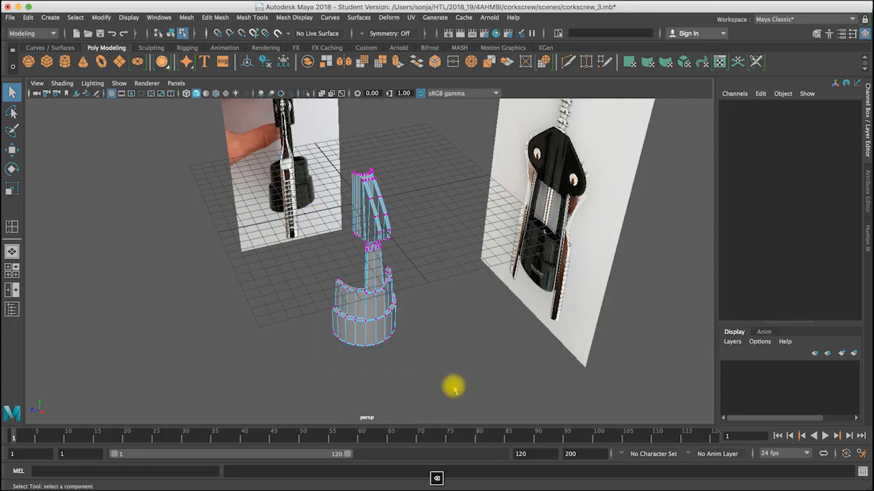
# Cut a V of two edges below the notch, from the support loop's corners to the lower loop's centre vertex, and preview it smoothed
pyautogui.keyDown('alt'); pyautogui.moveTo(399, 244); pyautogui.dragTo(765, 247, button='right'); pyautogui.keyUp('alt')
pyautogui.keyDown('alt'); pyautogui.moveTo(484, 181); pyautogui.dragTo(453, 155); pyautogui.keyUp('alt')
pyautogui.click(569, 63)
pyautogui.keyDown('alt'); pyautogui.moveTo(437, 188); pyautogui.dragTo(305, 187, button='middle'); pyautogui.keyUp('alt')
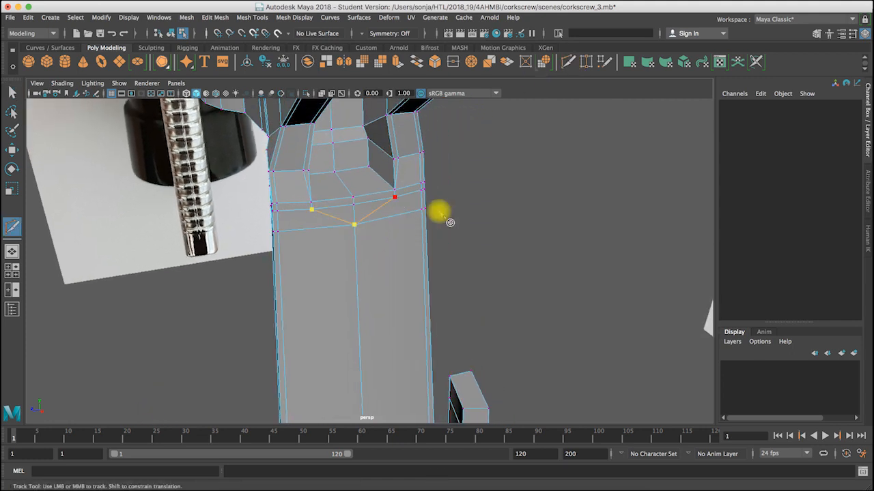
pyautogui.press('3')
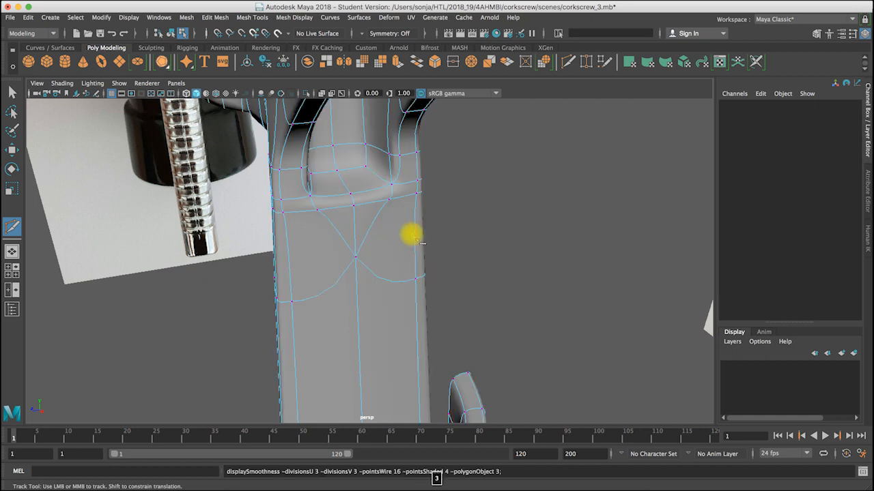
# Return to object mode, select the body and examine the arm and its joint with the sleeve from several sides
pyautogui.click(12, 93)
pyautogui.moveTo(337, 231); pyautogui.dragTo(386, 201, button='right')
pyautogui.keyDown('alt'); pyautogui.moveTo(464, 251); pyautogui.dragTo(263, 280, button='right'); pyautogui.keyUp('alt')
pyautogui.keyDown('alt'); pyautogui.moveTo(408, 291); pyautogui.dragTo(442, 337); pyautogui.keyUp('alt')
pyautogui.click(335, 328)
pyautogui.keyDown('alt'); pyautogui.moveTo(442, 337); pyautogui.dragTo(452, 337, button='right'); pyautogui.keyUp('alt')
pyautogui.keyDown('alt'); pyautogui.moveTo(347, 318); pyautogui.dragTo(333, 318); pyautogui.keyUp('alt')
pyautogui.keyDown('alt'); pyautogui.moveTo(333, 319); pyautogui.dragTo(505, 320, button='right'); pyautogui.keyUp('alt')
pyautogui.keyDown('alt'); pyautogui.moveTo(385, 308); pyautogui.dragTo(391, 303, button='right'); pyautogui.keyUp('alt')
pyautogui.keyDown('alt'); pyautogui.moveTo(390, 302); pyautogui.dragTo(350, 285); pyautogui.keyUp('alt')
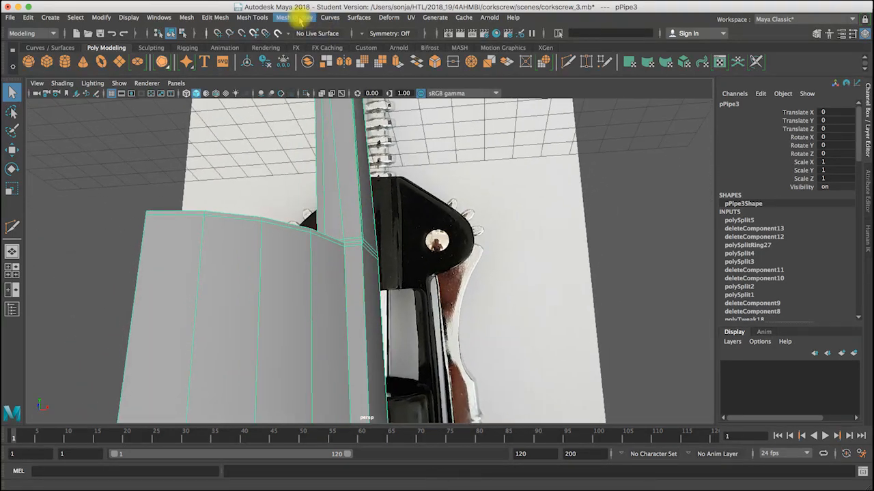
# Insert a lengthwise edge loop close to the arm's corner edge, running down through the sleeve joint, and preview it smoothed
pyautogui.click(298, 20)
pyautogui.moveTo(253, 22)
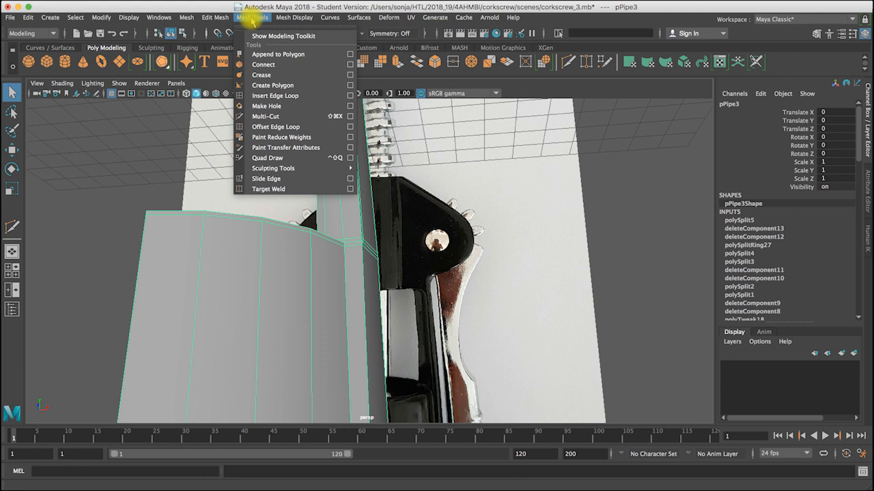
pyautogui.click(275, 95)
pyautogui.keyDown('alt'); pyautogui.moveTo(300, 225); pyautogui.dragTo(342, 280); pyautogui.keyUp('alt')
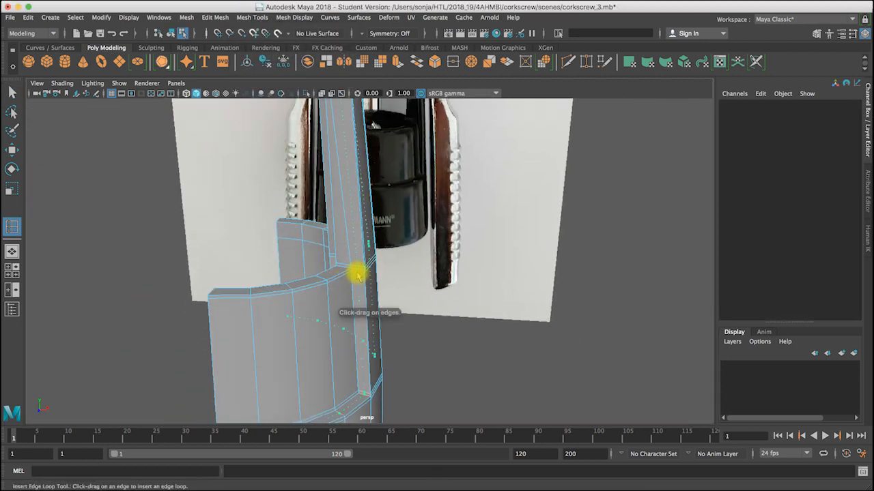
pyautogui.click(354, 274)
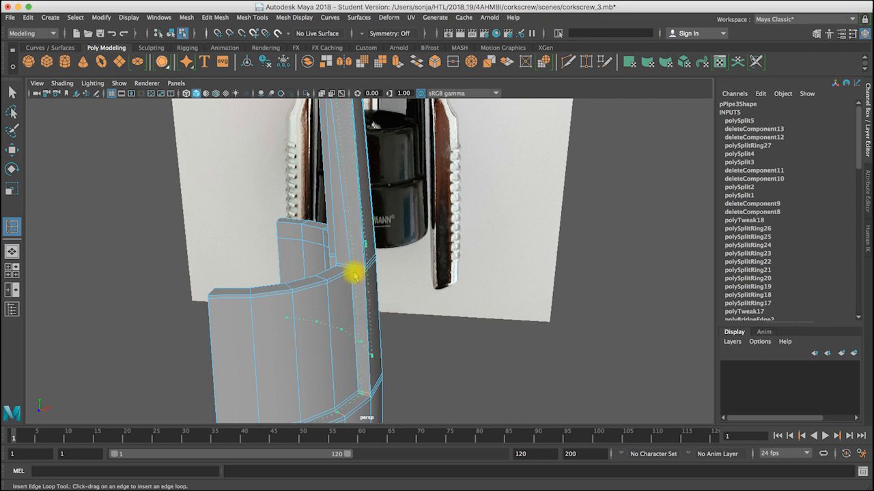
pyautogui.click(353, 286)
pyautogui.press('3')
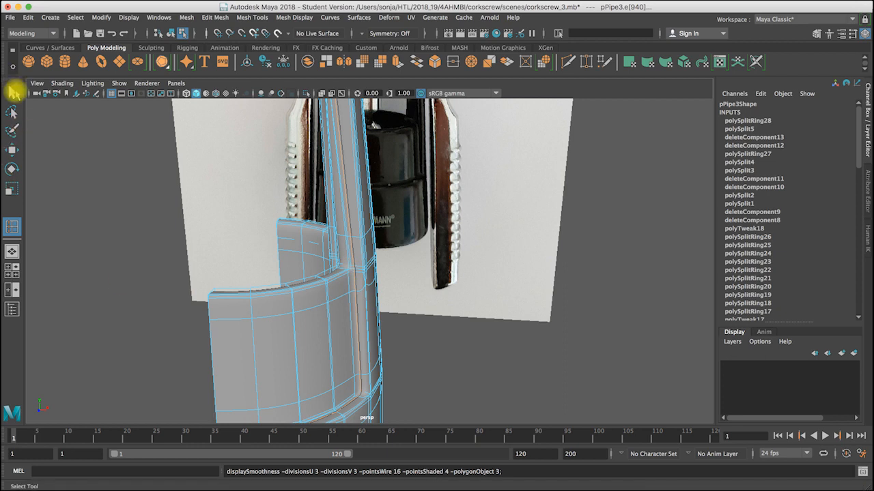
# Return to object mode and examine the arm's corner at the sleeve joint, comparing smoothed and unsmoothed display
pyautogui.click(13, 91)
pyautogui.moveTo(304, 246); pyautogui.dragTo(390, 195, button='right')
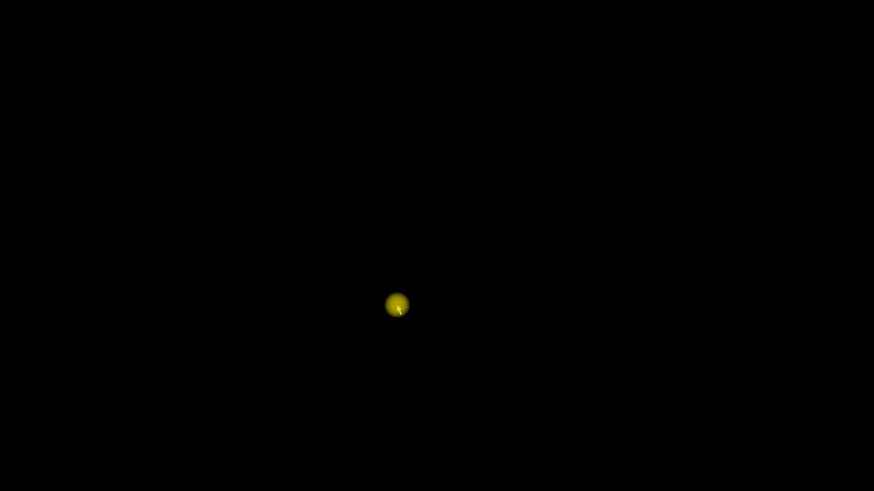
pyautogui.keyDown('alt'); pyautogui.moveTo(298, 327); pyautogui.dragTo(423, 250); pyautogui.keyUp('alt')
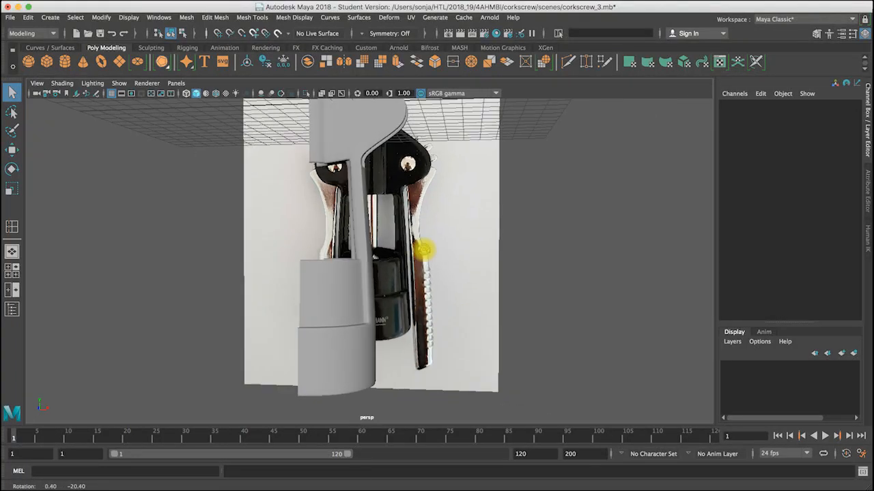
pyautogui.keyDown('alt'); pyautogui.moveTo(368, 199); pyautogui.dragTo(348, 193); pyautogui.keyUp('alt')
pyautogui.click(356, 280)
pyautogui.press('1')
pyautogui.keyDown('alt'); pyautogui.moveTo(348, 194); pyautogui.dragTo(408, 322, button='right'); pyautogui.keyUp('alt')
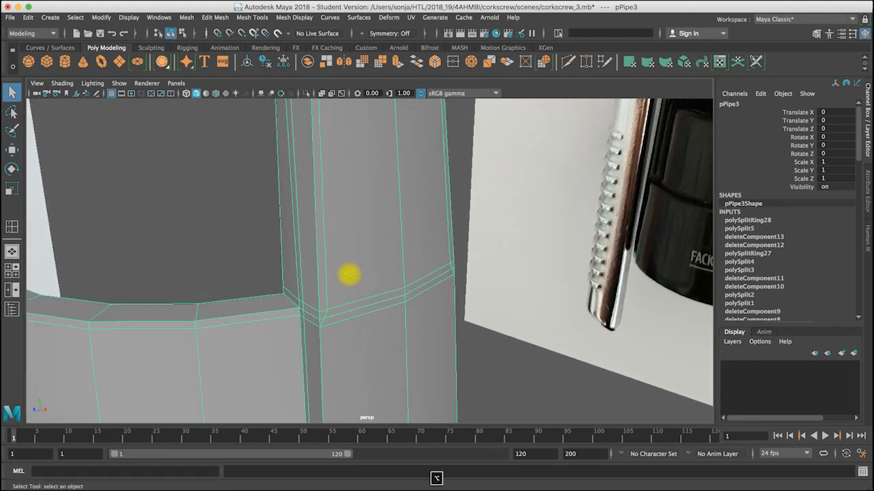
pyautogui.keyDown('alt'); pyautogui.moveTo(348, 274); pyautogui.dragTo(353, 237); pyautogui.keyUp('alt')
pyautogui.press('3')
pyautogui.press('1')
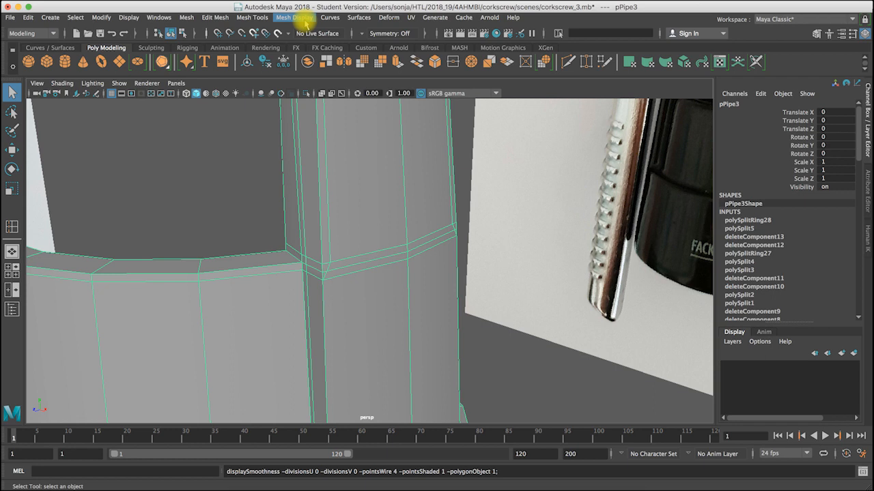
# Target-weld the inner support vertex at the arm's front corner to the adjacent corner vertex at the sleeve joint, then preview it smoothed
pyautogui.click(585, 62)
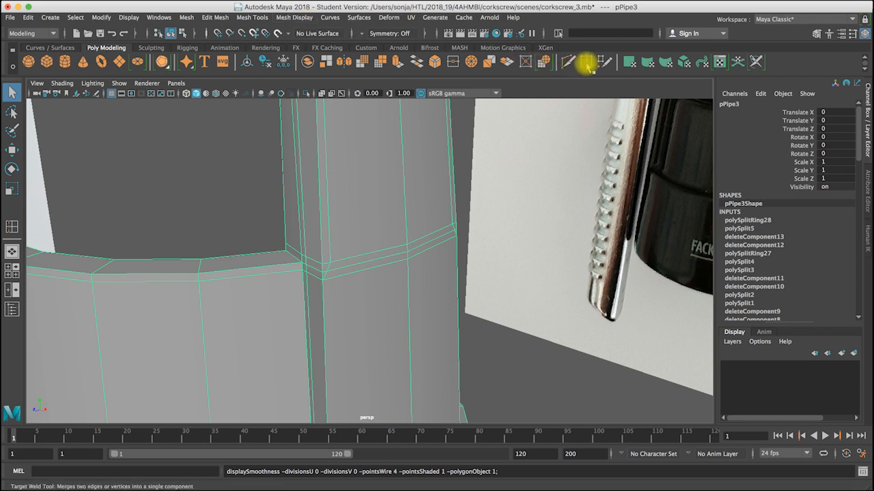
pyautogui.click(327, 272)
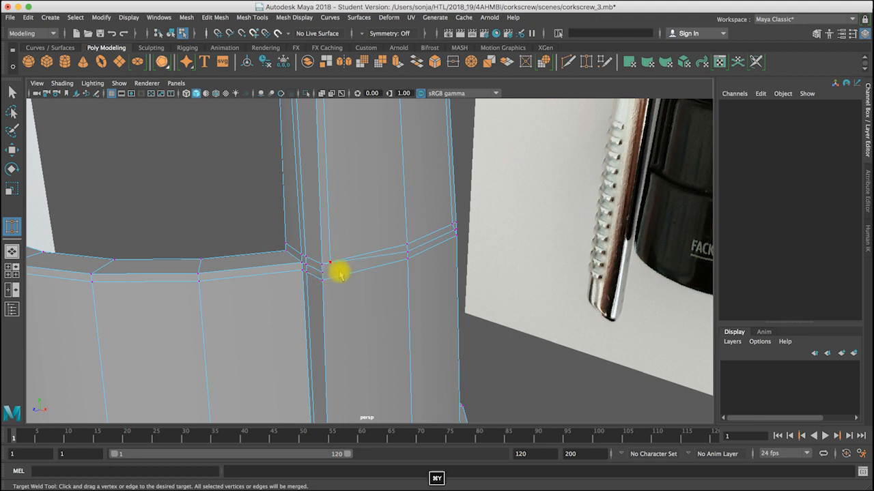
pyautogui.keyDown('alt'); pyautogui.moveTo(323, 275); pyautogui.dragTo(341, 289); pyautogui.keyUp('alt')
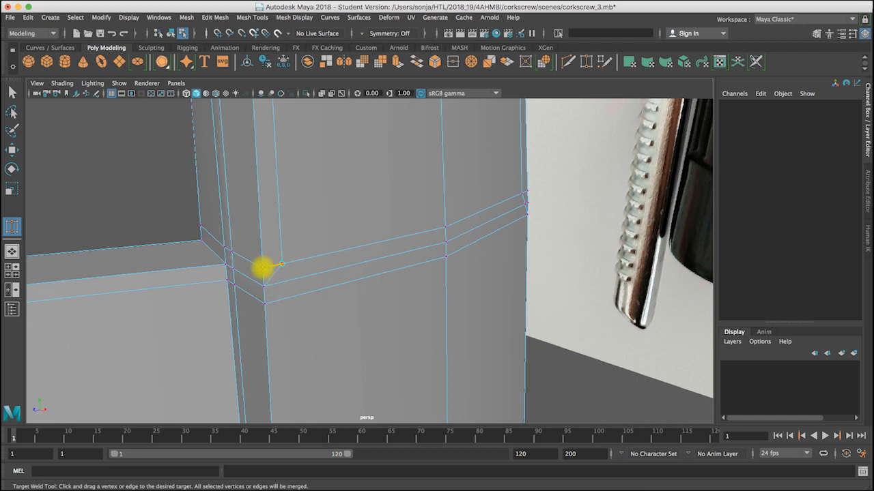
pyautogui.press('3')
pyautogui.keyDown('alt'); pyautogui.moveTo(369, 285); pyautogui.dragTo(76, 162, button='right'); pyautogui.keyUp('alt')
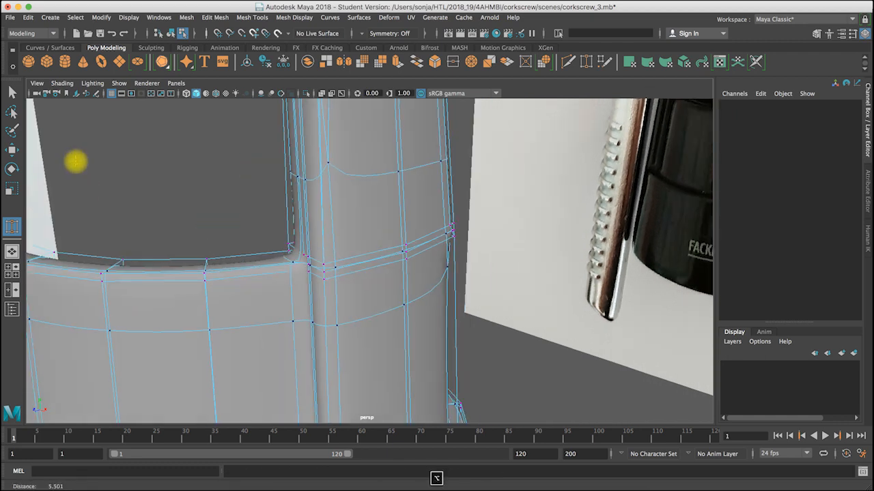
# Return to object mode and examine the matching corner on the arm's opposite side at the sleeve joint
pyautogui.click(16, 96)
pyautogui.moveTo(374, 193); pyautogui.dragTo(451, 163, button='right')
pyautogui.click(252, 205)
pyautogui.keyDown('alt'); pyautogui.moveTo(256, 252); pyautogui.dragTo(96, 283, button='right'); pyautogui.keyUp('alt')
pyautogui.keyDown('alt'); pyautogui.moveTo(330, 271); pyautogui.dragTo(339, 253); pyautogui.keyUp('alt')
pyautogui.keyDown('alt'); pyautogui.moveTo(340, 254); pyautogui.dragTo(423, 271, button='right'); pyautogui.keyUp('alt')
pyautogui.keyDown('alt'); pyautogui.moveTo(423, 271); pyautogui.dragTo(411, 269); pyautogui.keyUp('alt')
pyautogui.click(410, 270)
pyautogui.keyDown('alt'); pyautogui.moveTo(409, 272); pyautogui.dragTo(532, 239, button='right'); pyautogui.keyUp('alt')
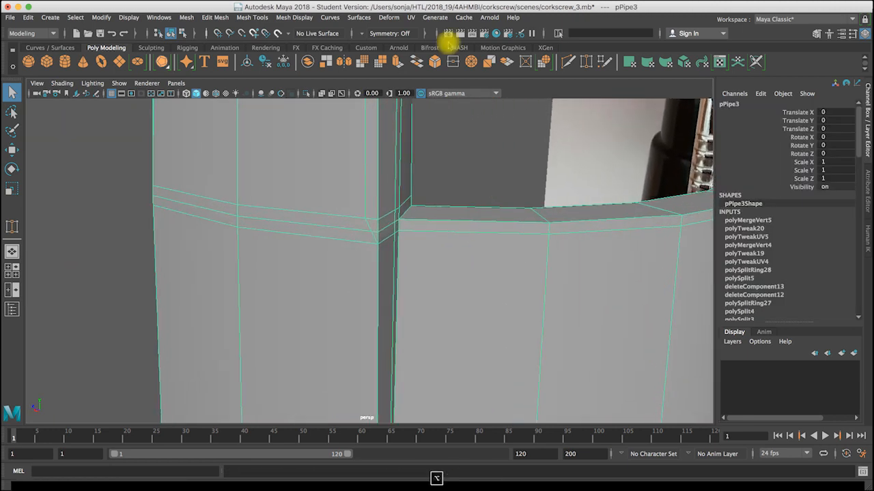
pyautogui.click(569, 62)
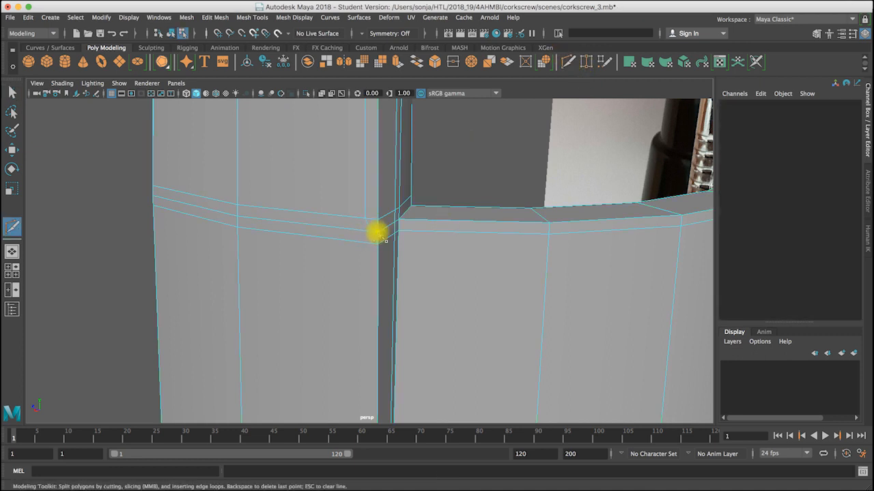
pyautogui.click(377, 233)
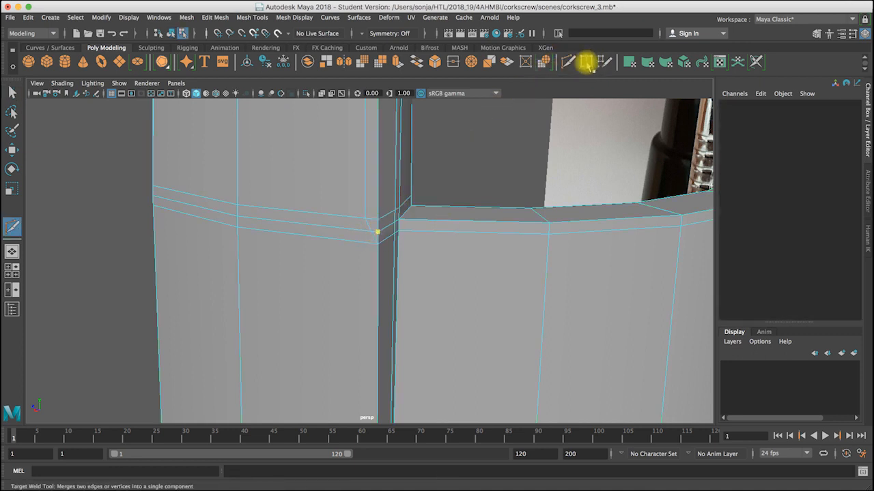
pyautogui.press('super+z')
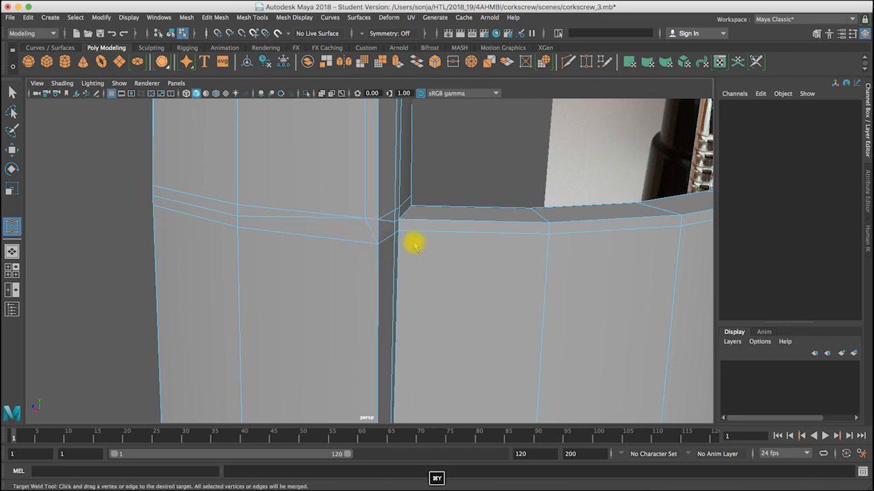
pyautogui.press('super+z')
# Target-weld the inner support vertex at the arm's opposite front corner to its adjacent corner vertex, then preview it smoothed
pyautogui.moveTo(365, 219); pyautogui.dragTo(375, 222)
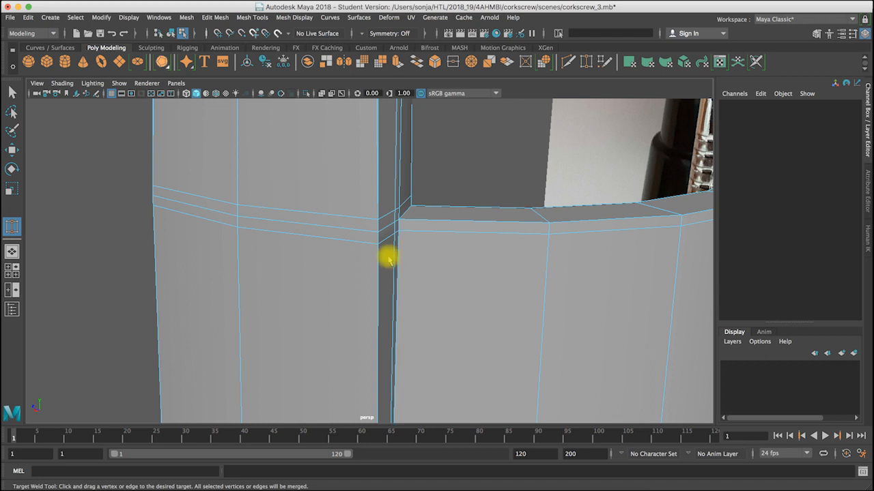
pyautogui.press('3')
pyautogui.keyDown('alt'); pyautogui.moveTo(640, 256); pyautogui.dragTo(515, 282, button='right'); pyautogui.keyUp('alt')
pyautogui.keyDown('alt'); pyautogui.moveTo(539, 295); pyautogui.dragTo(273, 205); pyautogui.keyUp('alt')
pyautogui.keyDown('alt'); pyautogui.moveTo(54, 117); pyautogui.dragTo(569, 273); pyautogui.keyUp('alt')
# Examine the whole body in smooth preview, checking the sleeve, the arm and the notch from the inside, front and side
pyautogui.click(399, 280)
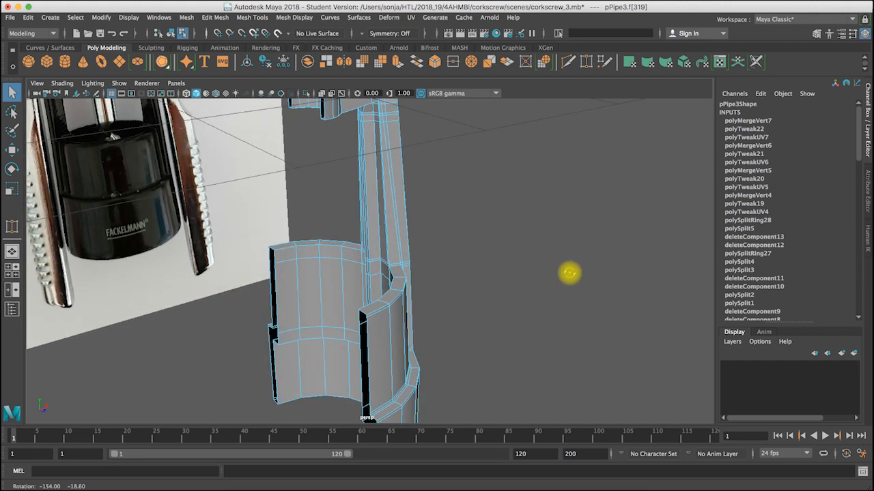
pyautogui.keyDown('alt'); pyautogui.moveTo(457, 266); pyautogui.dragTo(322, 230); pyautogui.keyUp('alt')
pyautogui.keyDown('alt'); pyautogui.moveTo(363, 193); pyautogui.dragTo(273, 178); pyautogui.keyUp('alt')
pyautogui.keyDown('alt'); pyautogui.moveTo(366, 171); pyautogui.dragTo(439, 193, button='right'); pyautogui.keyUp('alt')
pyautogui.keyDown('alt'); pyautogui.moveTo(439, 193); pyautogui.dragTo(466, 200, button='middle'); pyautogui.keyUp('alt')
pyautogui.keyDown('alt'); pyautogui.moveTo(466, 200); pyautogui.dragTo(489, 215); pyautogui.keyUp('alt')
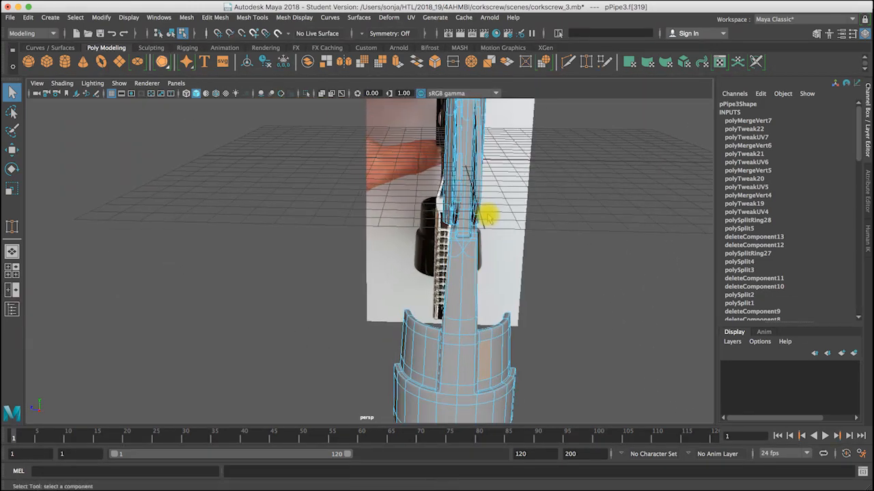
pyautogui.click(549, 144)
pyautogui.keyDown('alt'); pyautogui.moveTo(552, 144); pyautogui.dragTo(480, 146); pyautogui.keyUp('alt')
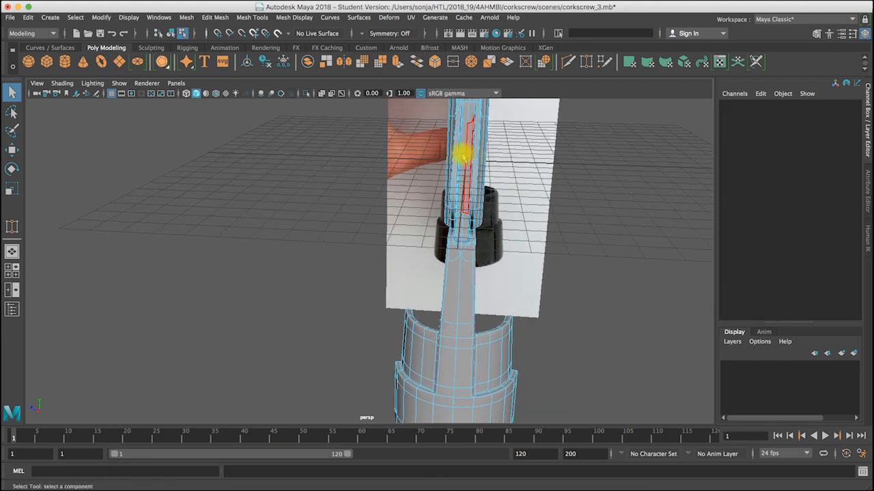
pyautogui.keyDown('alt'); pyautogui.moveTo(442, 147); pyautogui.dragTo(424, 175); pyautogui.keyUp('alt')
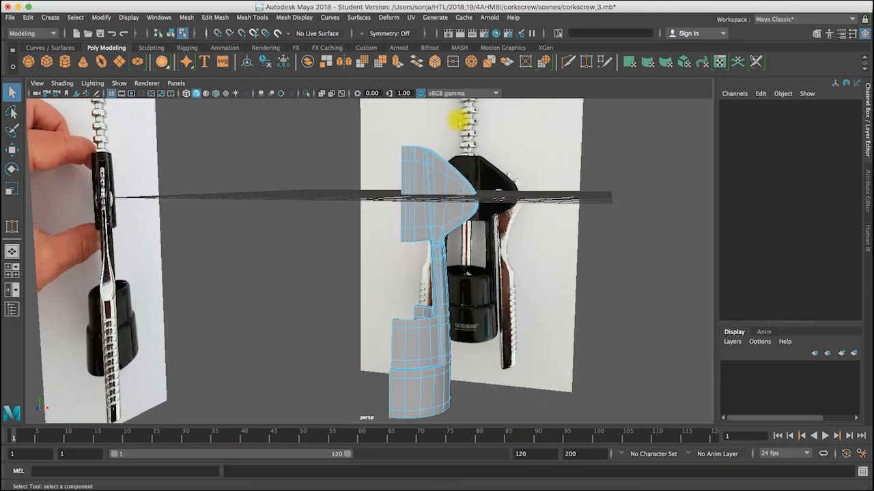
# Examine the body's upper head section from front and side against the reference photos, comparing smoothed and unsmoothed display
pyautogui.keyDown('alt'); pyautogui.moveTo(464, 135); pyautogui.dragTo(360, 227); pyautogui.keyUp('alt')
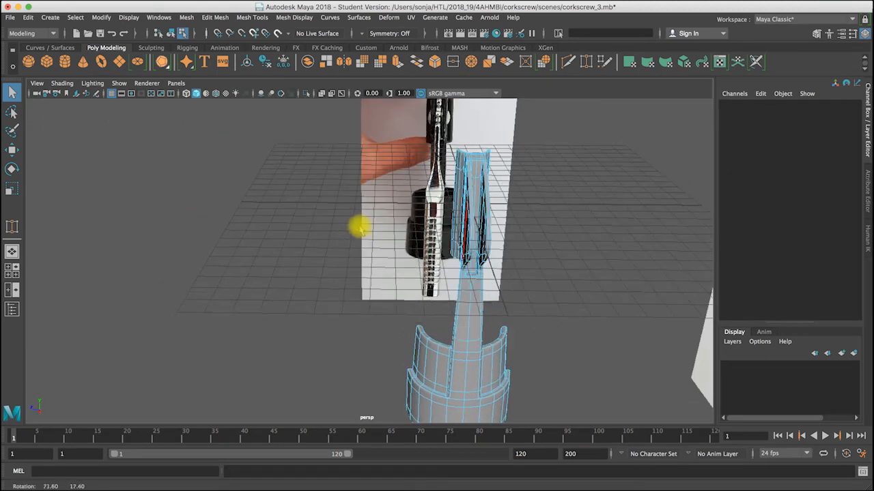
pyautogui.keyDown('alt'); pyautogui.moveTo(507, 185); pyautogui.dragTo(463, 220); pyautogui.keyUp('alt')
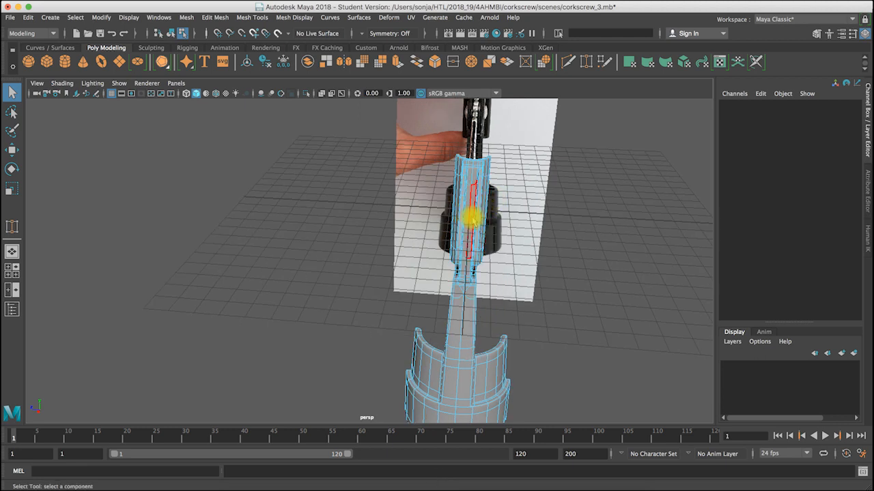
pyautogui.keyDown('alt'); pyautogui.moveTo(467, 240); pyautogui.dragTo(536, 229); pyautogui.keyUp('alt')
pyautogui.keyDown('alt'); pyautogui.moveTo(471, 208); pyautogui.dragTo(487, 233, button='right'); pyautogui.keyUp('alt')
pyautogui.keyDown('alt'); pyautogui.moveTo(486, 232); pyautogui.dragTo(475, 271); pyautogui.keyUp('alt')
pyautogui.press('1')
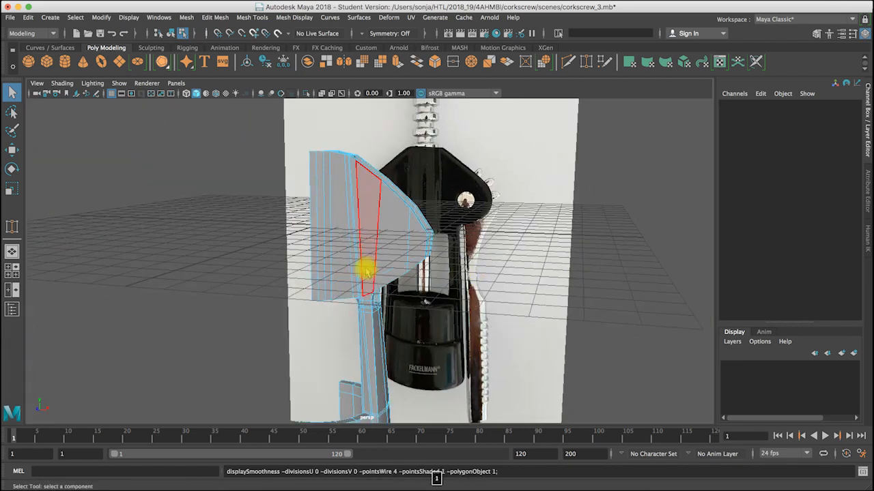
pyautogui.keyDown('alt'); pyautogui.moveTo(363, 256); pyautogui.dragTo(337, 253); pyautogui.keyUp('alt')
pyautogui.keyDown('alt'); pyautogui.moveTo(338, 253); pyautogui.dragTo(458, 251, button='right'); pyautogui.keyUp('alt')
pyautogui.press('3')
pyautogui.press('1')
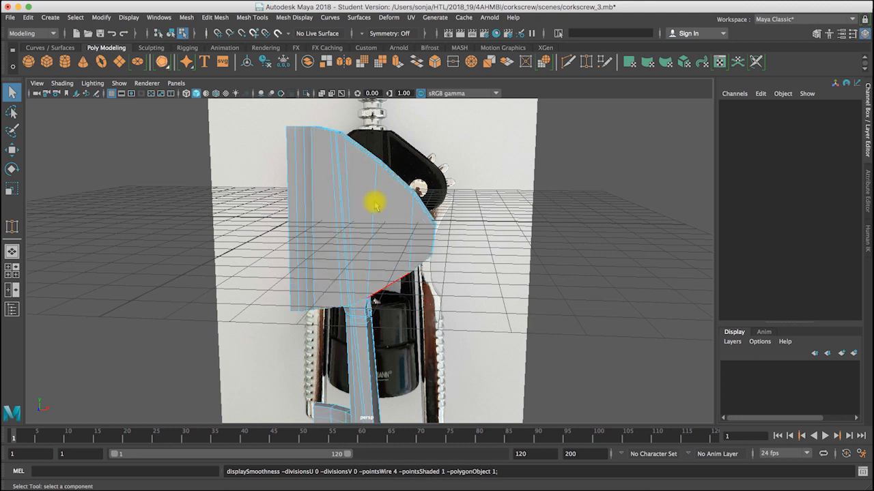
# Preview the body smoothed in object mode and examine how the head's flat side meets its outer rim
pyautogui.moveTo(382, 238)
pyautogui.keyDown('alt'); pyautogui.mouseDown()
pyautogui.moveTo(357, 269)
pyautogui.moveTo(376, 256)
pyautogui.moveTo(370, 248)
pyautogui.mouseUp(); pyautogui.keyUp('alt')
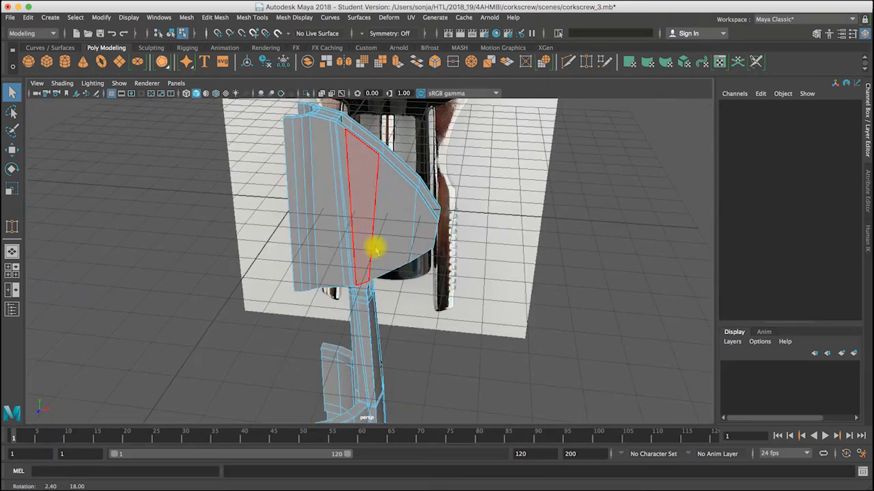
pyautogui.moveTo(309, 198); pyautogui.dragTo(335, 199, button='right')
pyautogui.keyDown('alt'); pyautogui.moveTo(335, 199); pyautogui.dragTo(359, 283); pyautogui.keyUp('alt')
pyautogui.press('3')
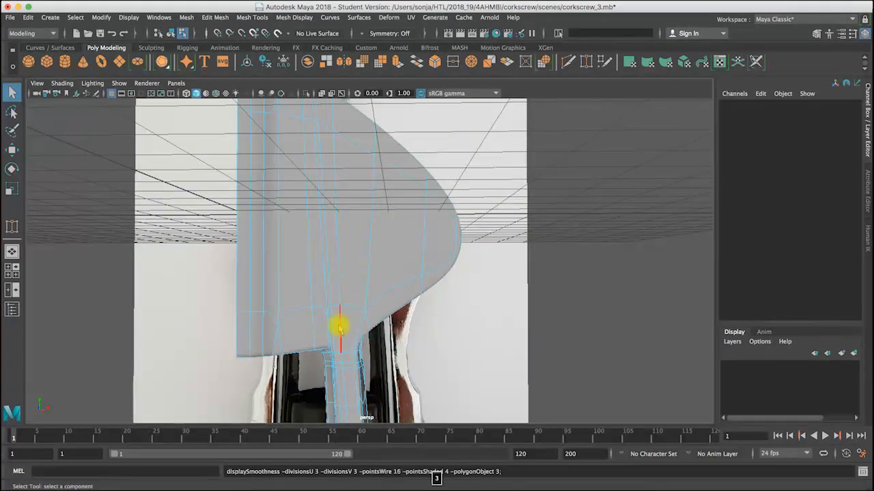
pyautogui.moveTo(398, 224); pyautogui.dragTo(452, 208, button='right')
pyautogui.click(486, 233)
pyautogui.keyDown('alt'); pyautogui.moveTo(434, 284); pyautogui.dragTo(359, 232); pyautogui.keyUp('alt')
pyautogui.click(415, 176)
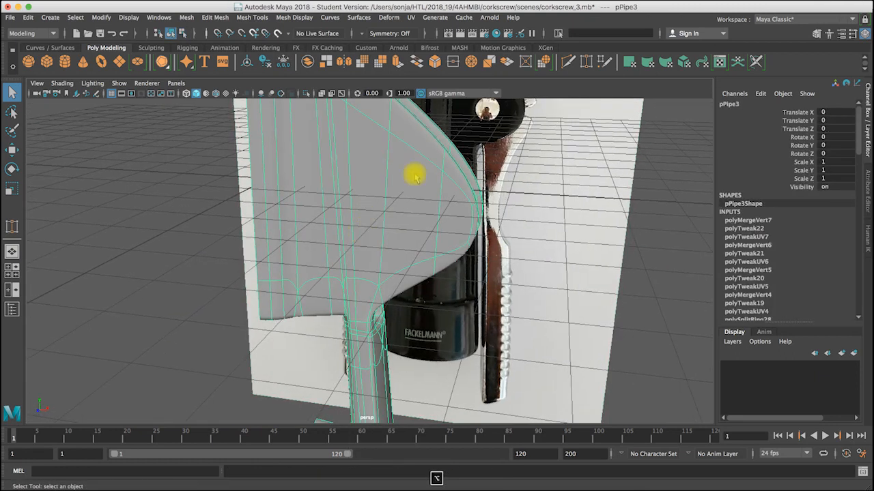
# Extrude the head's flat side faces without smoothing and scale them inward to about 0.81 in X and 0.9 in Y for a support border
pyautogui.press('1')
pyautogui.moveTo(469, 208); pyautogui.dragTo(460, 230, button='right')
pyautogui.click(343, 180)
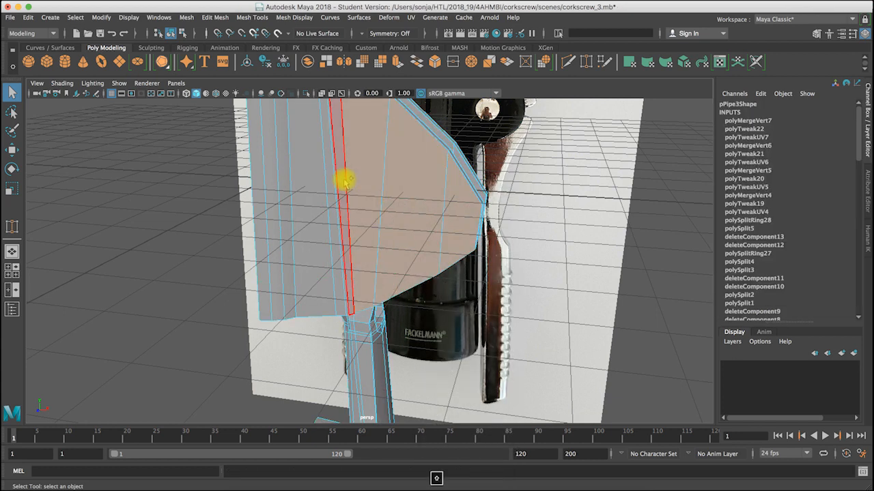
pyautogui.keyDown('shift'); pyautogui.click(331, 185); pyautogui.keyUp('shift')
pyautogui.keyDown('shift'); pyautogui.click(314, 185); pyautogui.keyUp('shift')
pyautogui.keyDown('alt'); pyautogui.moveTo(345, 203); pyautogui.dragTo(302, 210); pyautogui.keyUp('alt')
pyautogui.keyDown('alt'); pyautogui.moveTo(452, 123); pyautogui.dragTo(454, 211); pyautogui.keyUp('alt')
pyautogui.click(397, 61)
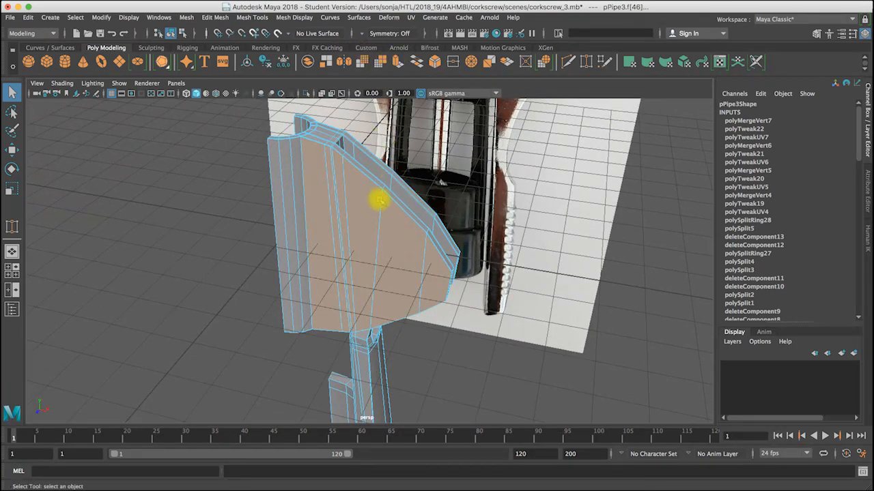
pyautogui.moveTo(318, 202); pyautogui.dragTo(315, 245)
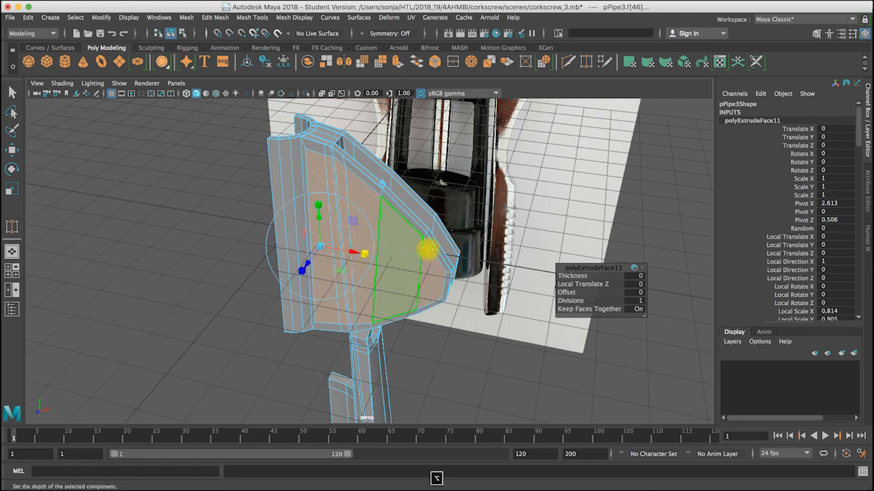
# Return to object mode with smooth preview on and compare the bordered head side with the opposite side
pyautogui.keyDown('alt'); pyautogui.moveTo(427, 250); pyautogui.dragTo(419, 253); pyautogui.keyUp('alt')
pyautogui.press('3')
pyautogui.moveTo(392, 226); pyautogui.dragTo(441, 197, button='right')
pyautogui.click(461, 239)
pyautogui.keyDown('alt'); pyautogui.moveTo(434, 305); pyautogui.dragTo(228, 307); pyautogui.keyUp('alt')
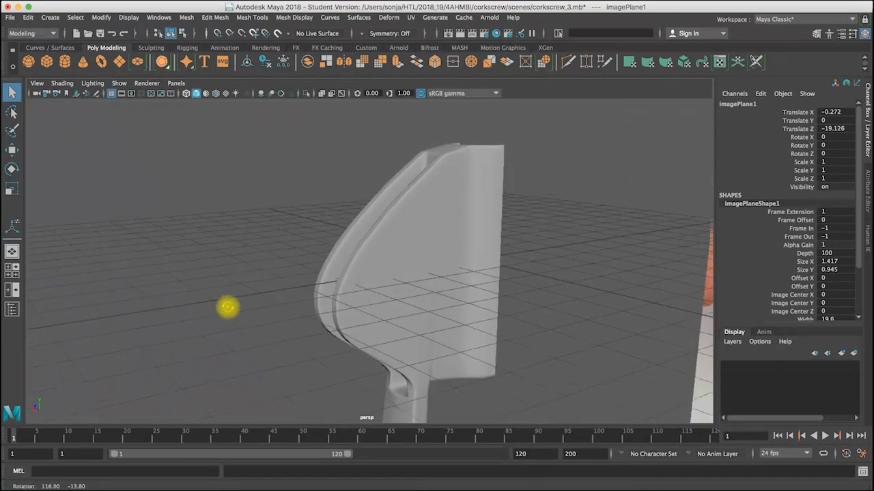
pyautogui.click(472, 219)
# Extrude the head's flat faces on the opposite side and scale them inward to about 0.77 in X and 0.92 in Y
pyautogui.keyDown('alt'); pyautogui.moveTo(432, 263); pyautogui.dragTo(429, 176); pyautogui.keyUp('alt')
pyautogui.keyDown('alt'); pyautogui.moveTo(375, 229); pyautogui.dragTo(321, 327); pyautogui.keyUp('alt')
pyautogui.moveTo(333, 312); pyautogui.dragTo(332, 250, button='right')
pyautogui.moveTo(357, 304)
pyautogui.keyDown('shift'); pyautogui.mouseDown()
pyautogui.moveTo(433, 214)
pyautogui.moveTo(445, 214)
pyautogui.mouseUp(); pyautogui.keyUp('shift')
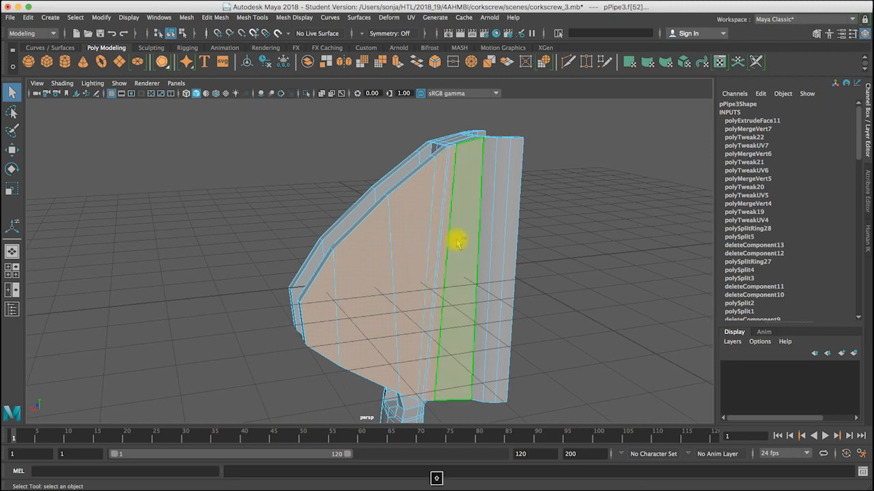
pyautogui.click(400, 60)
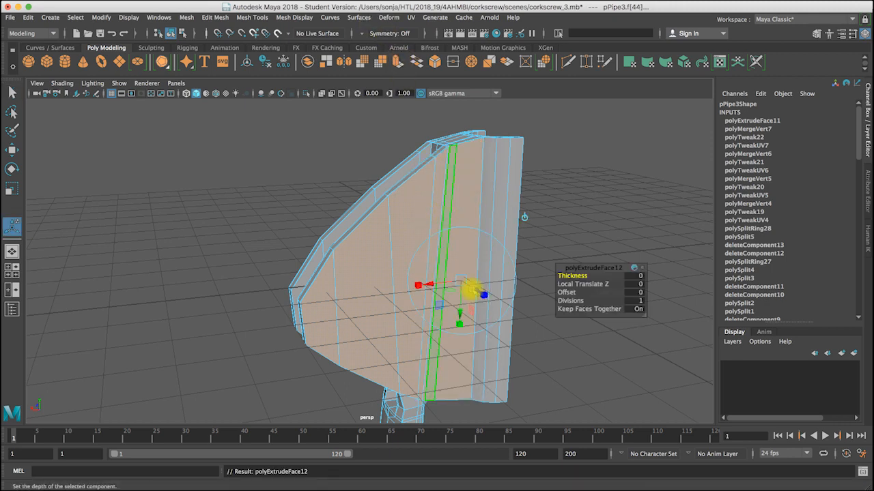
pyautogui.click(482, 295)
pyautogui.moveTo(462, 282); pyautogui.dragTo(425, 288)
# Return to object mode and select the whole half body
pyautogui.keyDown('alt'); pyautogui.moveTo(439, 219); pyautogui.dragTo(348, 222); pyautogui.keyUp('alt')
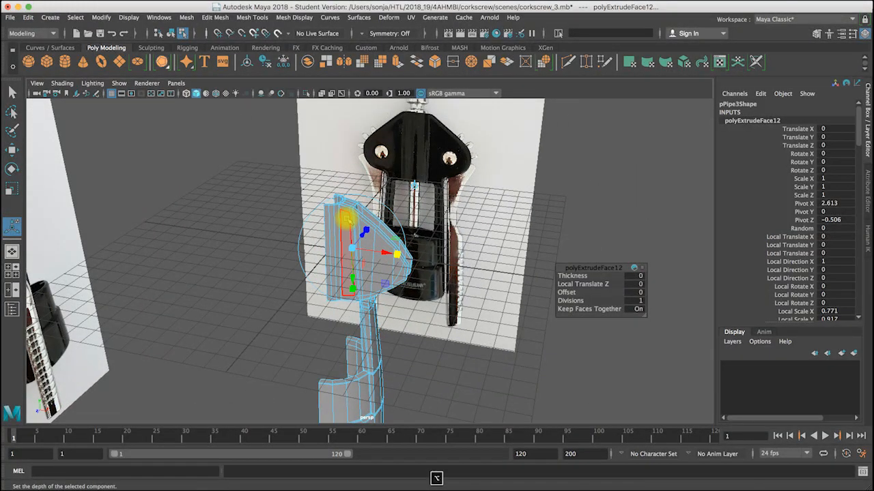
pyautogui.rightClick(346, 218)
pyautogui.moveTo(384, 200); pyautogui.dragTo(387, 203, button='right')
pyautogui.click(273, 189)
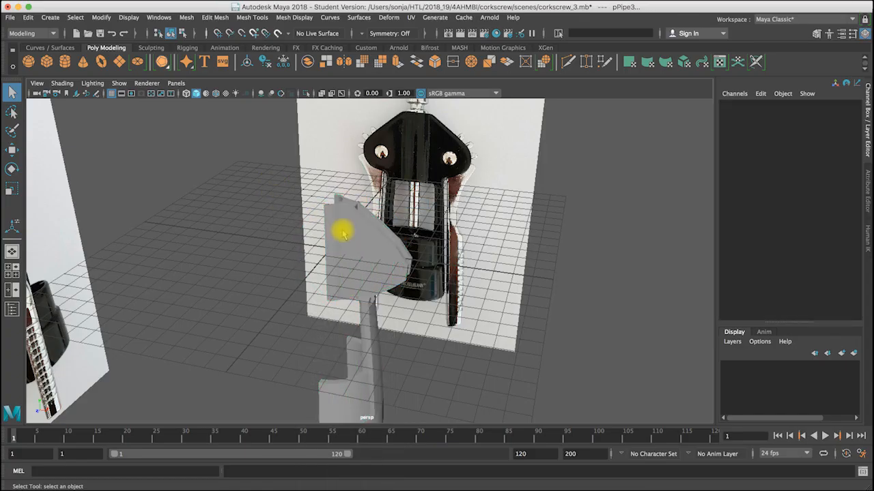
pyautogui.click(342, 231)
pyautogui.keyDown('alt'); pyautogui.moveTo(408, 197); pyautogui.dragTo(442, 263); pyautogui.keyUp('alt')
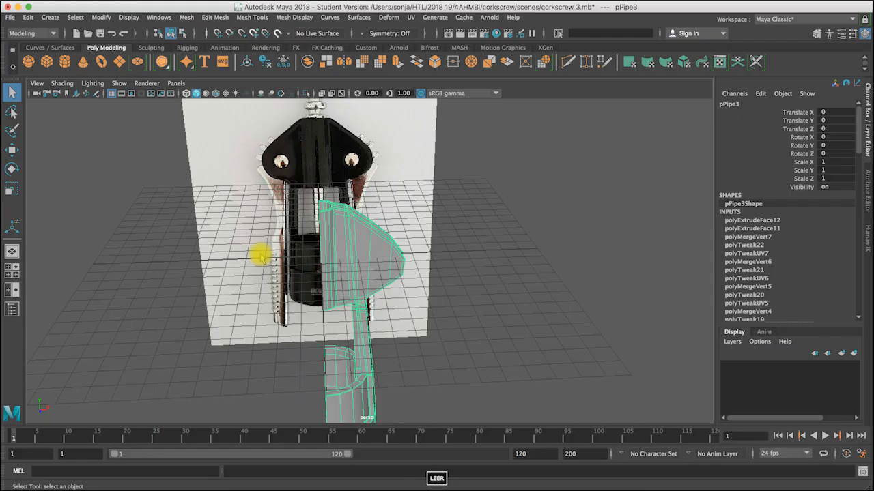
# Switch to the four-view layout and frame the half body with both reference photos in the perspective view
pyautogui.press('space')
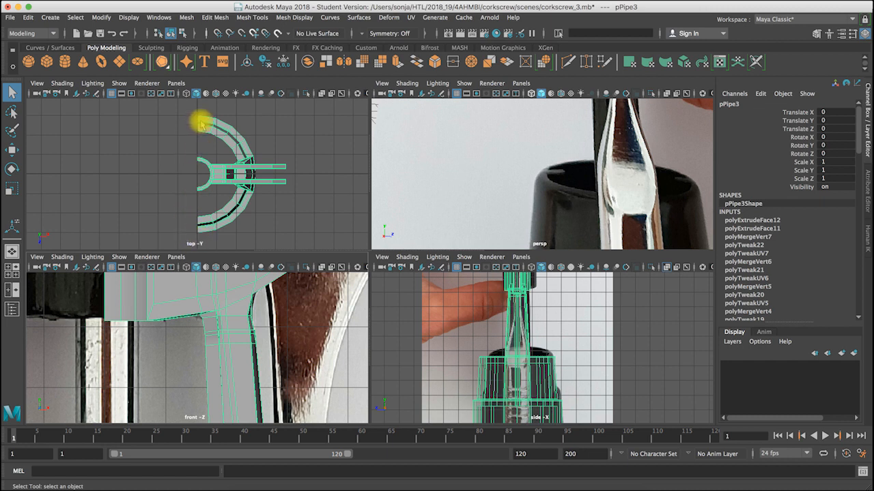
pyautogui.press('space')
pyautogui.keyDown('alt'); pyautogui.moveTo(598, 189); pyautogui.dragTo(573, 189, button='right'); pyautogui.keyUp('alt')
pyautogui.keyDown('alt'); pyautogui.moveTo(571, 189); pyautogui.dragTo(666, 192); pyautogui.keyUp('alt')
pyautogui.keyDown('alt'); pyautogui.moveTo(484, 191); pyautogui.dragTo(534, 182); pyautogui.keyUp('alt')
pyautogui.keyDown('alt'); pyautogui.moveTo(534, 182); pyautogui.dragTo(621, 210, button='right'); pyautogui.keyUp('alt')
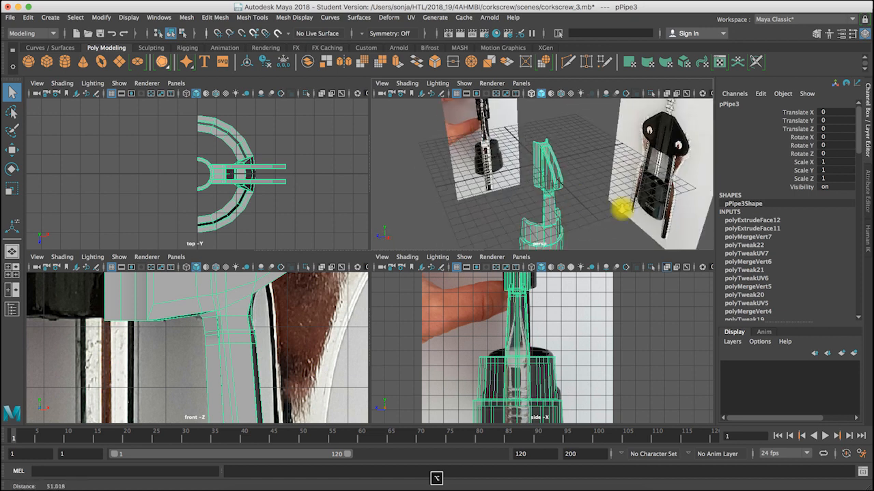
pyautogui.keyDown('alt'); pyautogui.moveTo(621, 209); pyautogui.dragTo(546, 175); pyautogui.keyUp('alt')
# Open the Mirror options for the half body and keep the mirror axis position at World
pyautogui.click(245, 18)
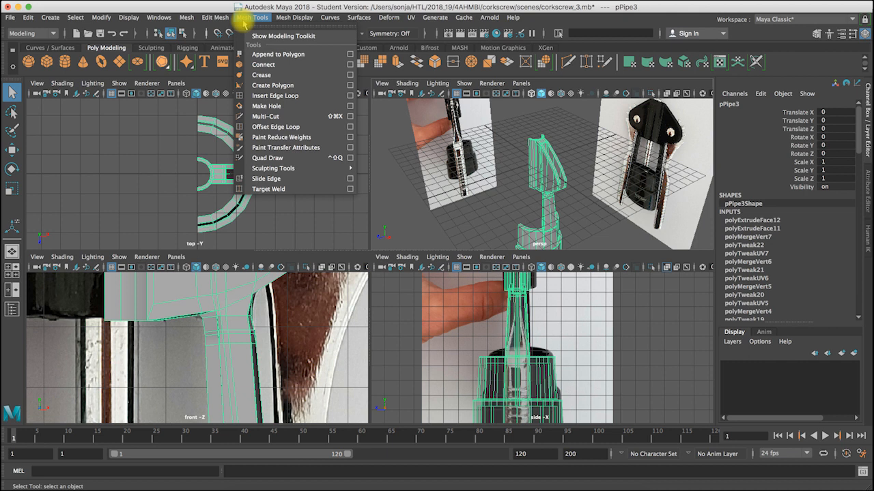
pyautogui.moveTo(216, 20)
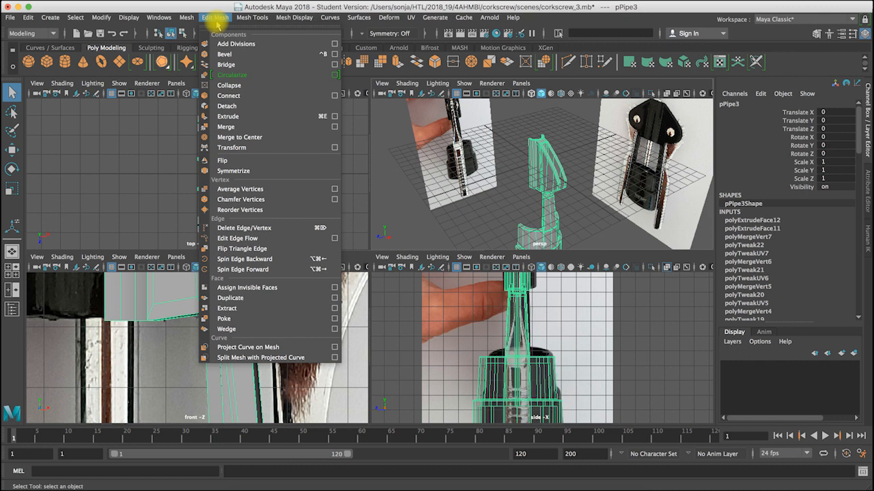
pyautogui.moveTo(186, 21)
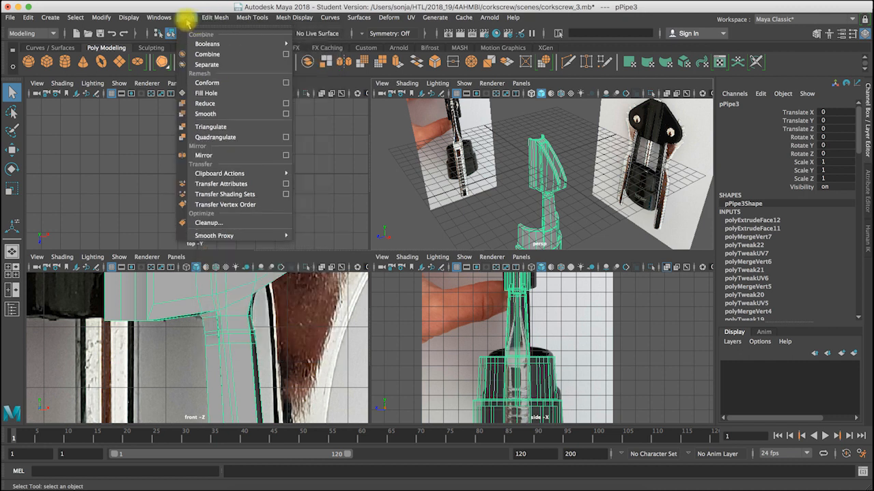
pyautogui.click(285, 157)
pyautogui.moveTo(560, 120); pyautogui.dragTo(686, 135)
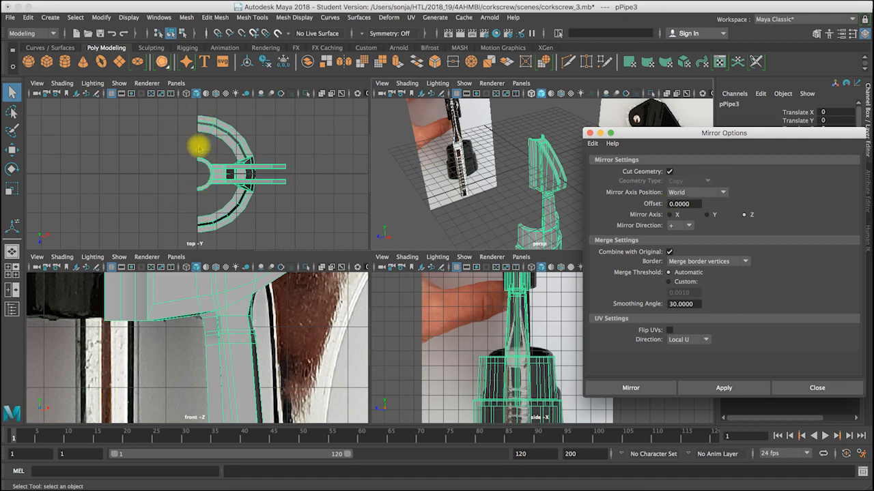
pyautogui.click(724, 194)
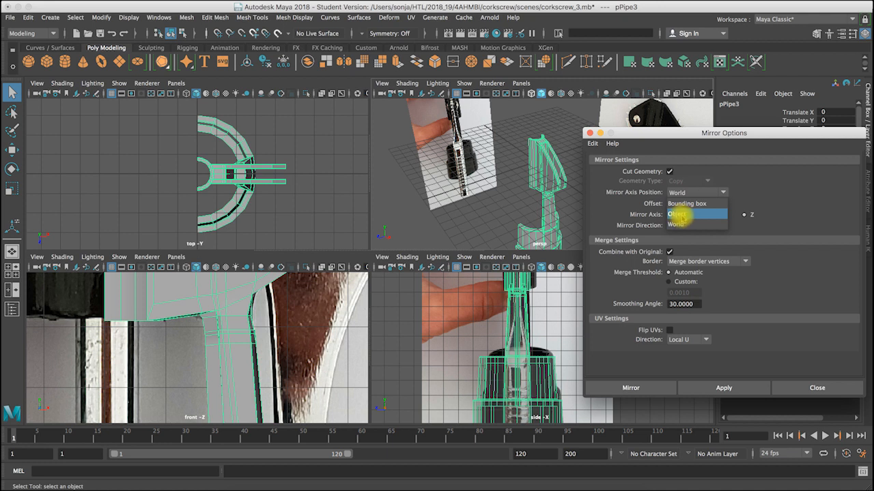
pyautogui.click(686, 224)
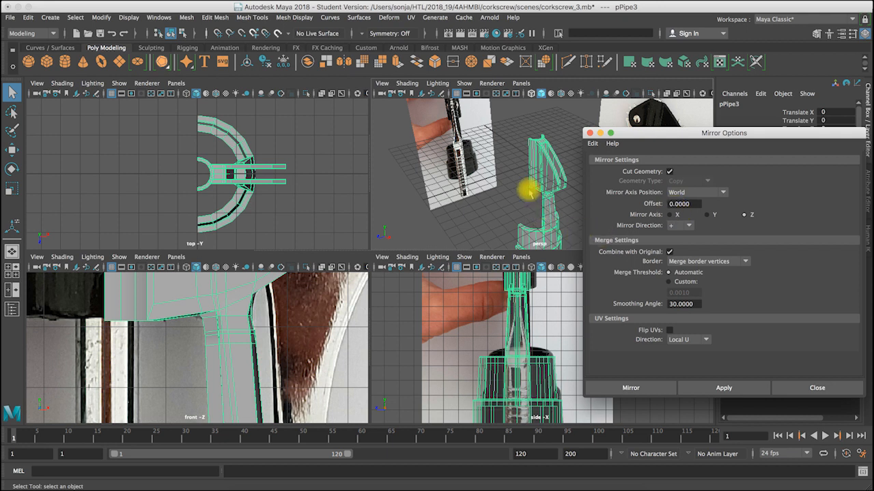
# Mirror the half body across the world X axis in the negative direction, combined with the original and with merged border vertices
pyautogui.keyDown('alt'); pyautogui.moveTo(492, 204); pyautogui.dragTo(396, 239); pyautogui.keyUp('alt')
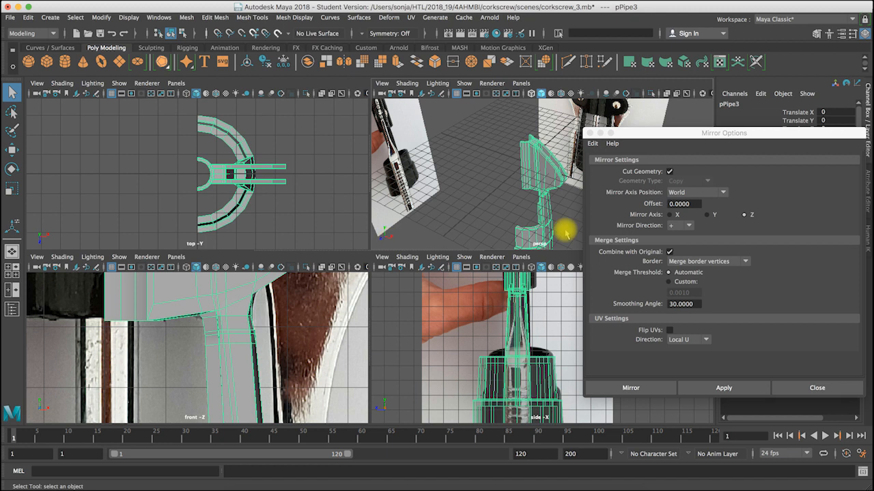
pyautogui.click(669, 215)
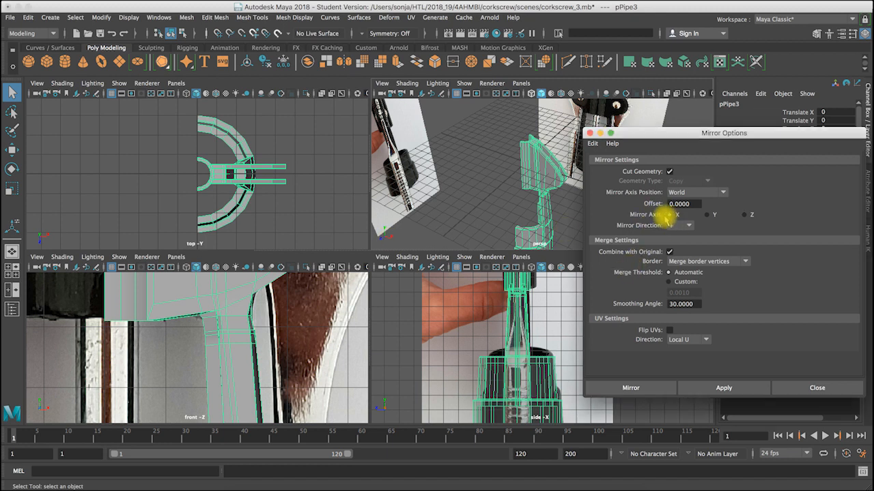
pyautogui.click(680, 226)
pyautogui.click(675, 246)
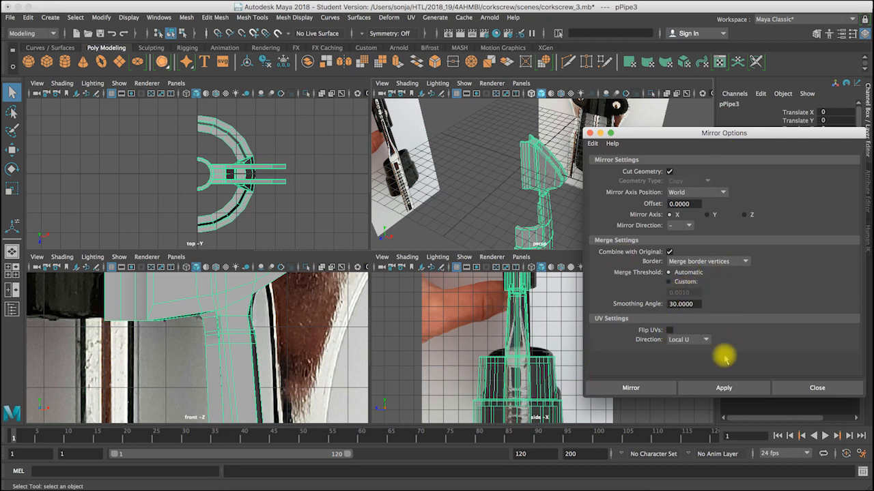
pyautogui.click(724, 392)
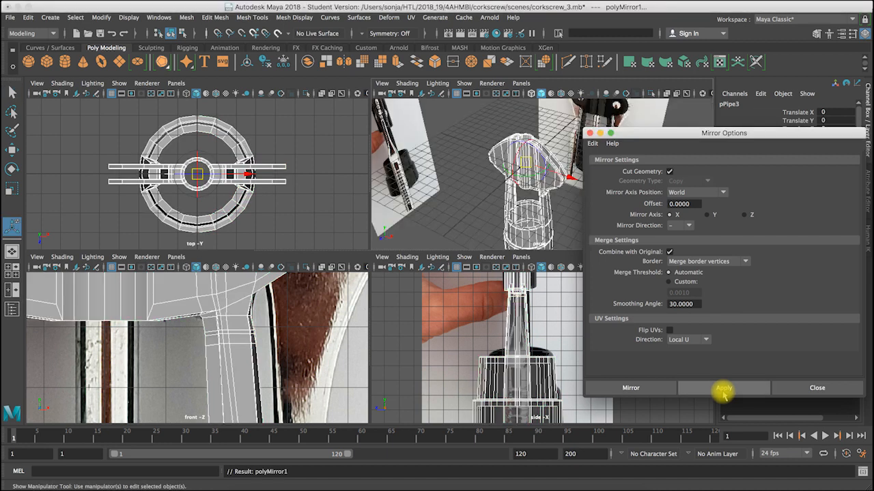
# Examine the mirrored body smoothed in an enlarged perspective view, checking the head, arms and sleeve against the reference photos
pyautogui.keyDown('alt'); pyautogui.moveTo(431, 143); pyautogui.dragTo(524, 193); pyautogui.keyUp('alt')
pyautogui.keyDown('alt'); pyautogui.moveTo(524, 179); pyautogui.dragTo(502, 222, button='right'); pyautogui.keyUp('alt')
pyautogui.keyDown('alt'); pyautogui.moveTo(501, 222); pyautogui.dragTo(505, 207); pyautogui.keyUp('alt')
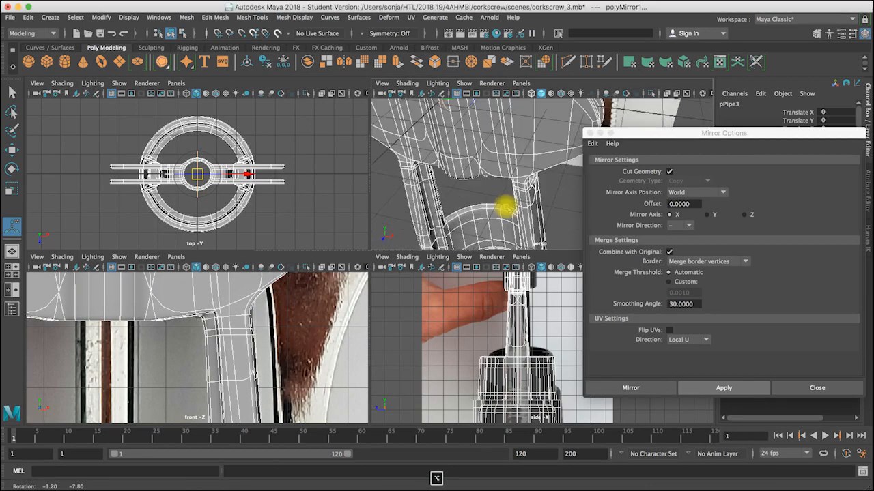
pyautogui.keyDown('alt'); pyautogui.moveTo(503, 144); pyautogui.dragTo(471, 184); pyautogui.keyUp('alt')
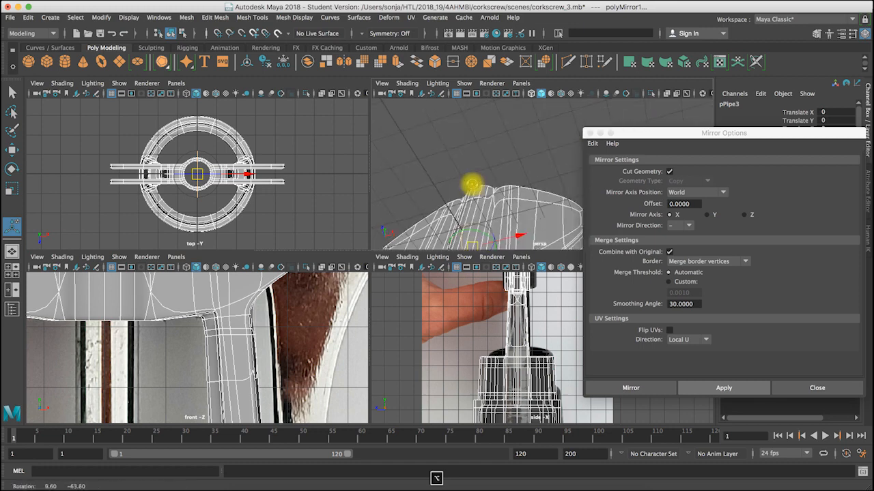
pyautogui.press('space')
pyautogui.keyDown('alt'); pyautogui.moveTo(393, 230); pyautogui.dragTo(427, 272, button='right'); pyautogui.keyUp('alt')
pyautogui.moveTo(427, 271)
pyautogui.keyDown('alt'); pyautogui.mouseDown()
pyautogui.moveTo(410, 168)
pyautogui.moveTo(316, 321)
pyautogui.moveTo(524, 279)
pyautogui.moveTo(441, 279)
pyautogui.moveTo(479, 280)
pyautogui.moveTo(494, 226)
pyautogui.moveTo(447, 256)
pyautogui.moveTo(462, 256)
pyautogui.mouseUp(); pyautogui.keyUp('alt')
pyautogui.click(447, 268)
pyautogui.moveTo(403, 298)
pyautogui.keyDown('alt'); pyautogui.mouseDown()
pyautogui.moveTo(432, 230)
pyautogui.moveTo(446, 240)
pyautogui.moveTo(336, 253)
pyautogui.moveTo(306, 277)
pyautogui.moveTo(294, 267)
pyautogui.moveTo(312, 273)
pyautogui.moveTo(302, 277)
pyautogui.mouseUp(); pyautogui.keyUp('alt')
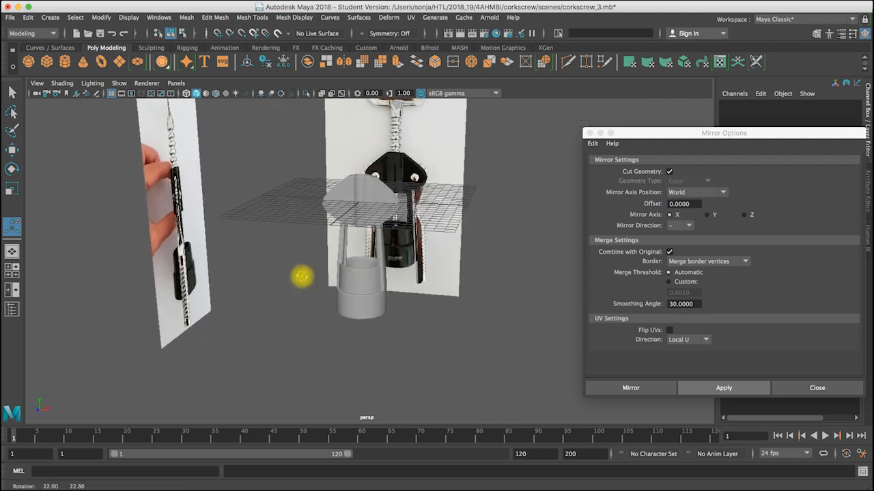